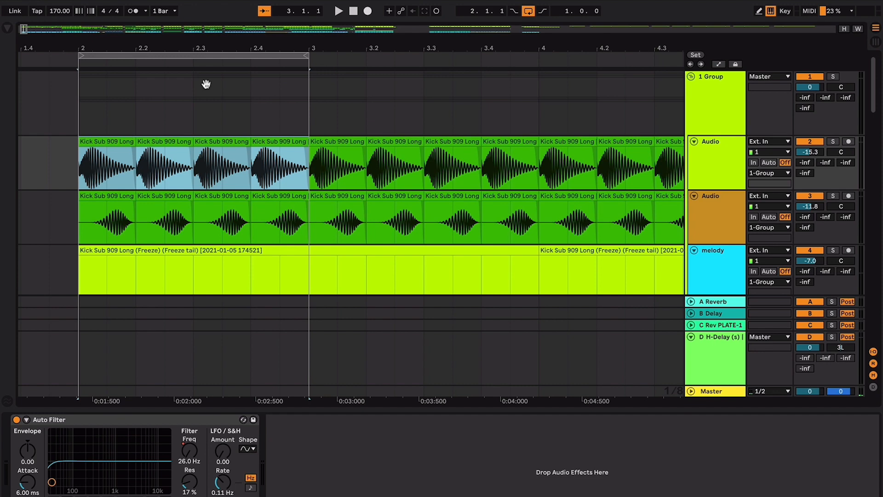
Step: Search the browser for "kick sub 909" and preview the sample Kick Sub 909 Long.wav
{"action": "key", "text": "super+alt+b"}
{"action": "double_click", "coordinate": [193, 31]}
{"action": "type", "text": "kick"}
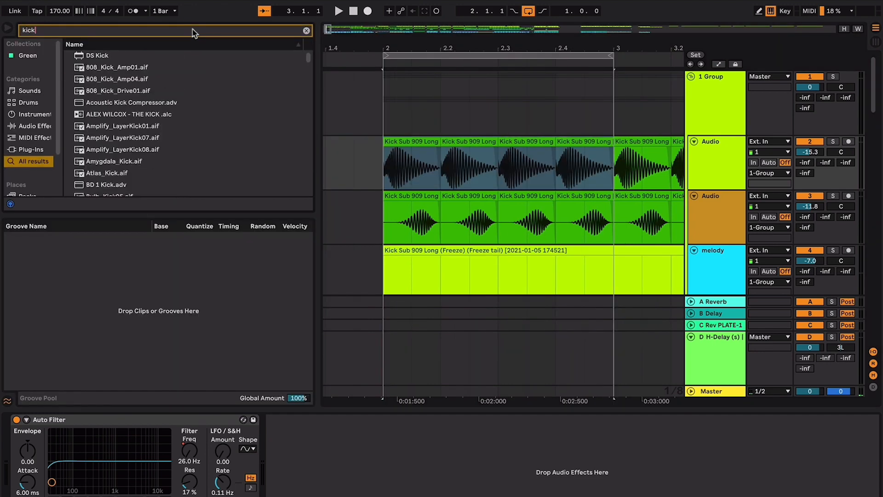
{"action": "type", "text": " sub 9"}
{"action": "key", "text": "BackSpace"}
{"action": "type", "text": "sub 9"}
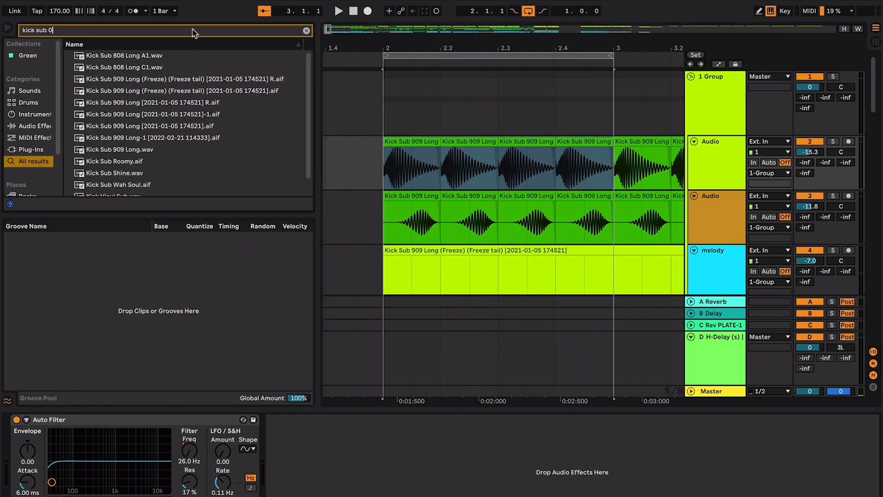
{"action": "type", "text": "09"}
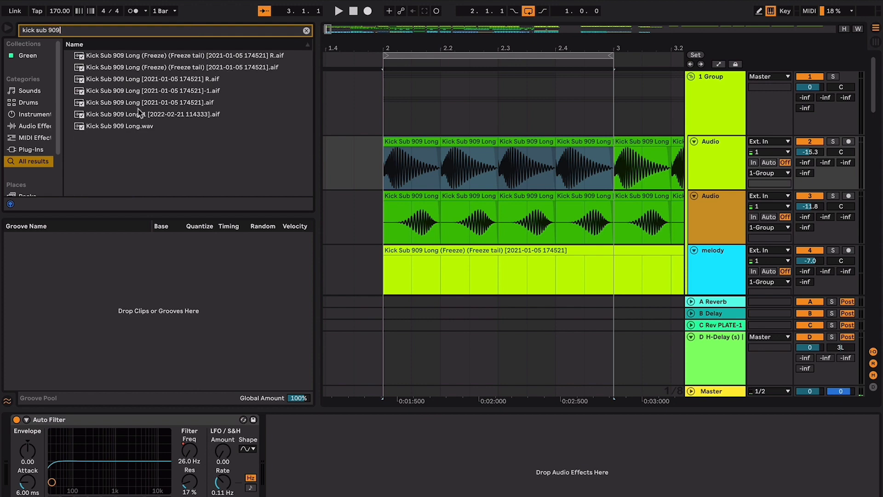
{"action": "left_click", "coordinate": [141, 127]}
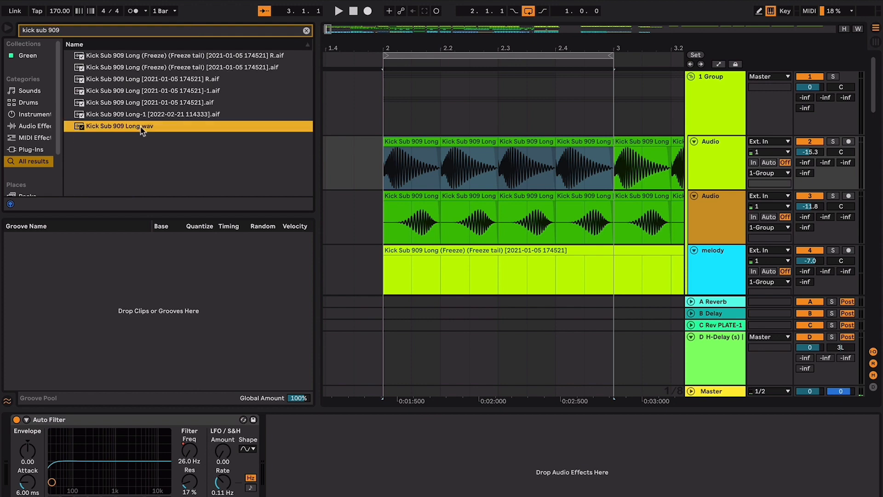
Step: Solo the kick on track 2, play it and inspect the track's effects
{"action": "left_click", "coordinate": [833, 141]}
{"action": "key", "text": "space"}
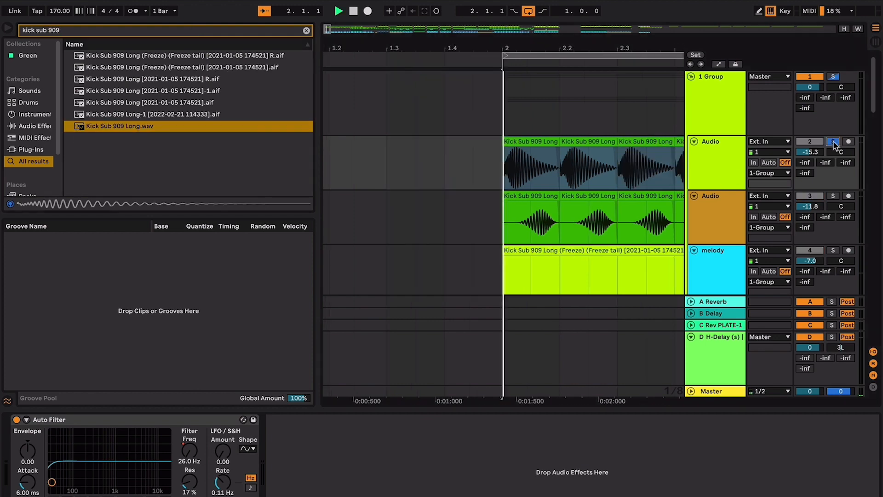
{"action": "left_click", "coordinate": [702, 170]}
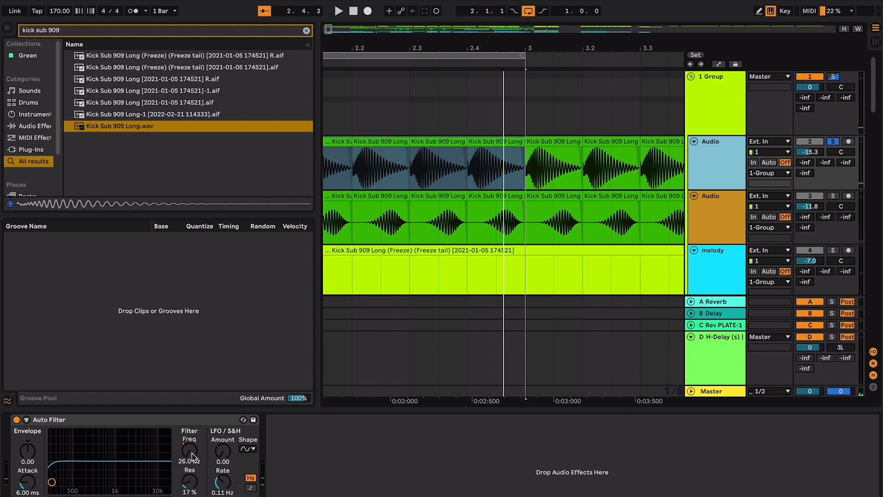
{"action": "key", "text": "space"}
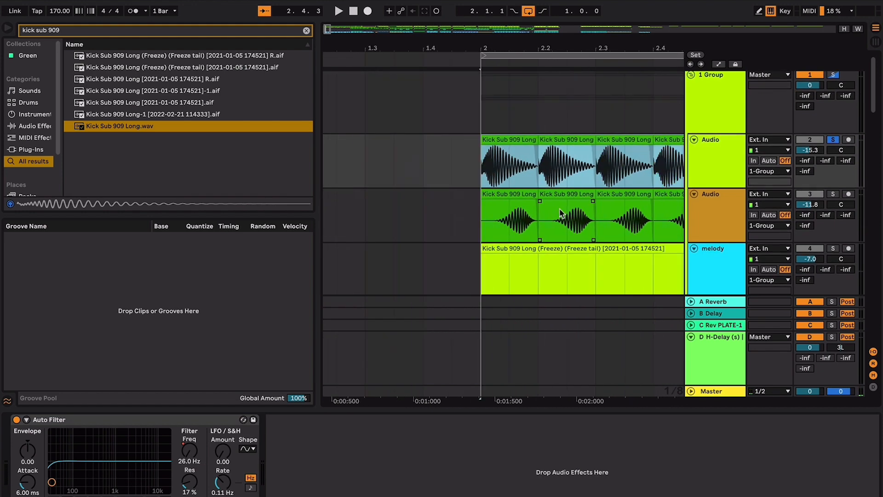
Step: Solo the layer on track 3 instead, play it briefly and check its effects chain
{"action": "left_click", "coordinate": [715, 197]}
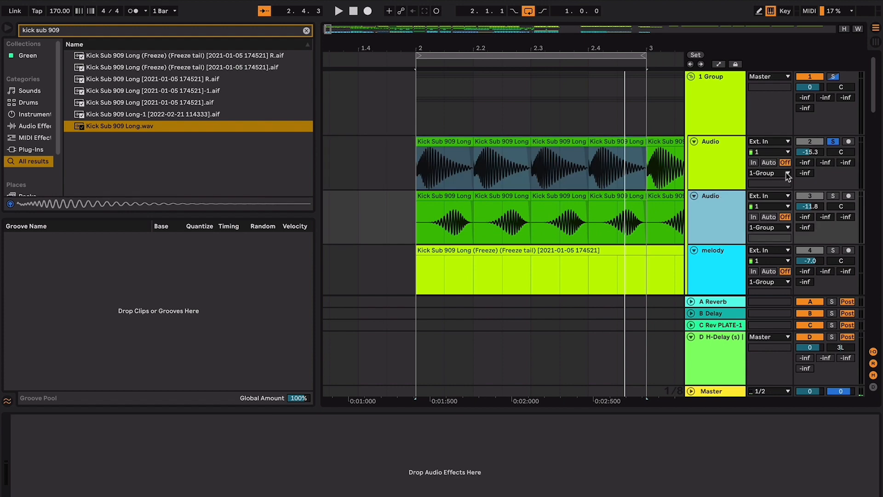
{"action": "left_click", "coordinate": [440, 145]}
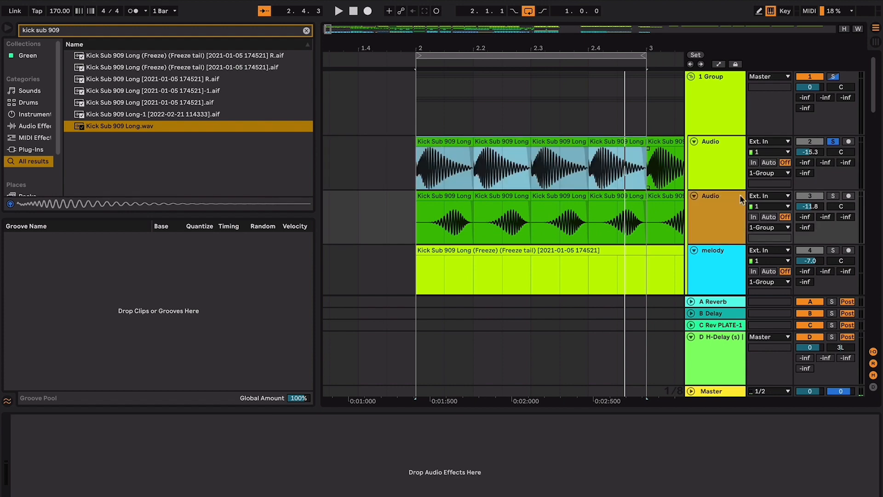
{"action": "left_click", "coordinate": [832, 195]}
{"action": "key", "text": "space"}
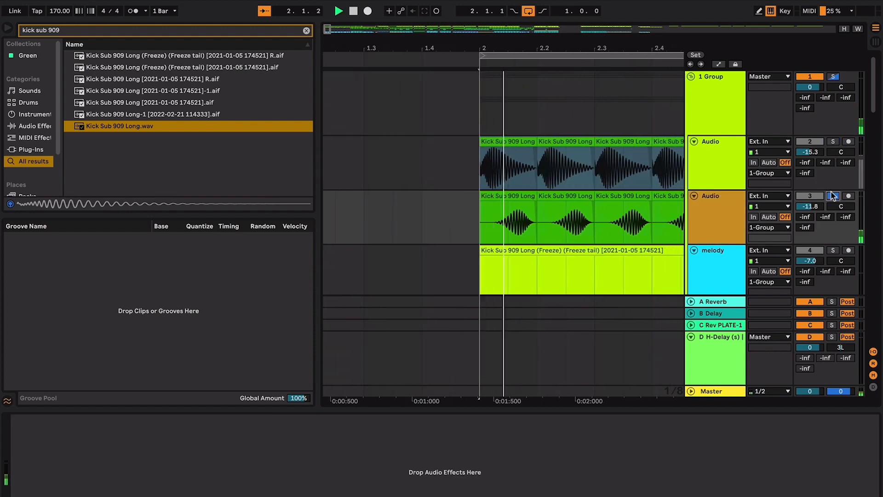
{"action": "key", "text": "space"}
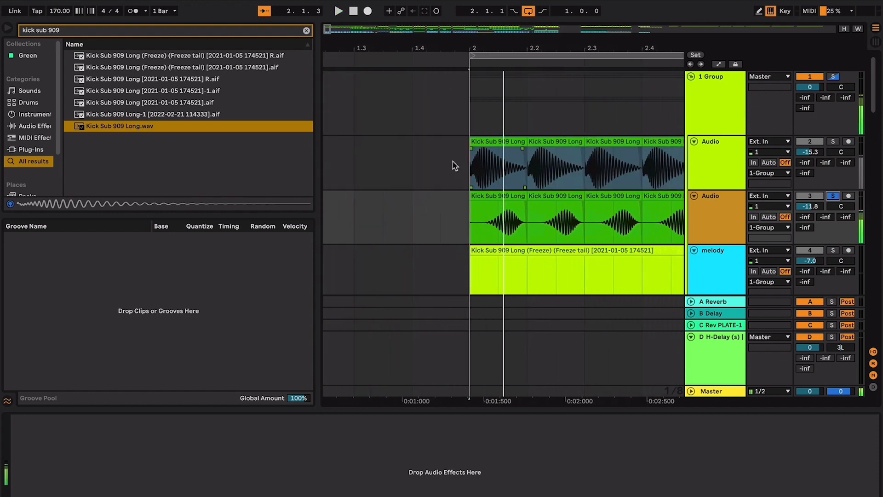
Step: Replace track 3's first clip with a reversed copy of the kick clip above, shaped by a steep fade-in and a fade-out
{"action": "left_click", "coordinate": [499, 144]}
{"action": "left_click_drag", "start_coordinate": [501, 207], "coordinate": [503, 219]}
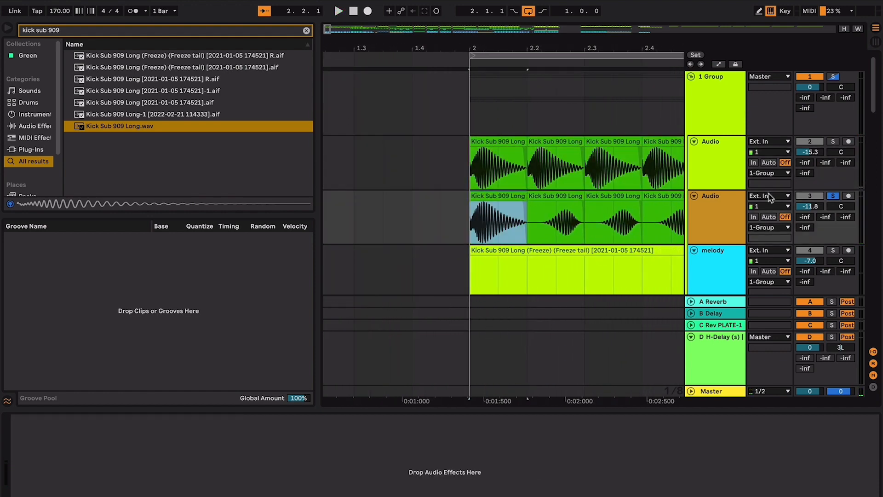
{"action": "key", "text": "space"}
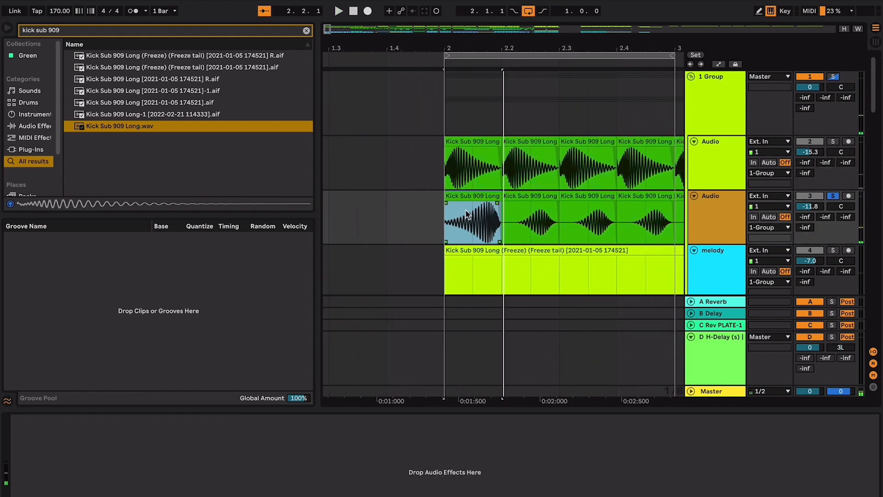
{"action": "left_click_drag", "start_coordinate": [494, 203], "coordinate": [481, 207]}
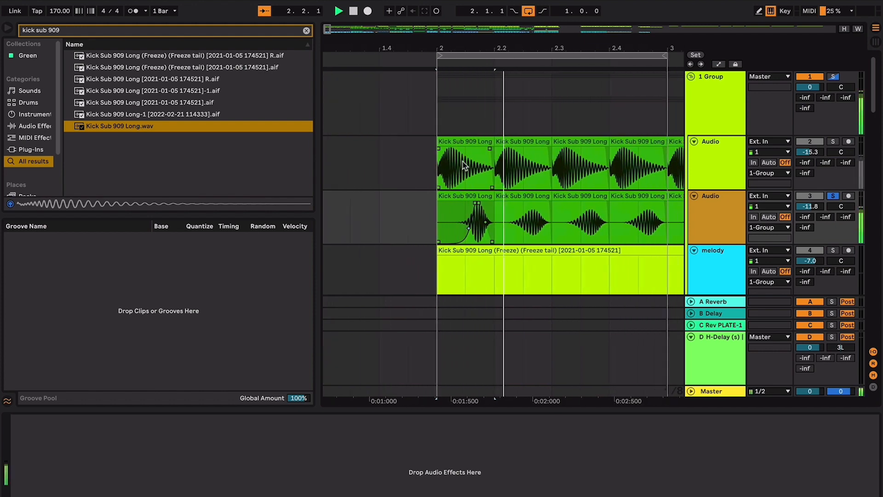
Step: Loop the first clip on track 3 and play it with track 2 also soloed
{"action": "left_click", "coordinate": [457, 197]}
{"action": "key", "text": "ctrl+l"}
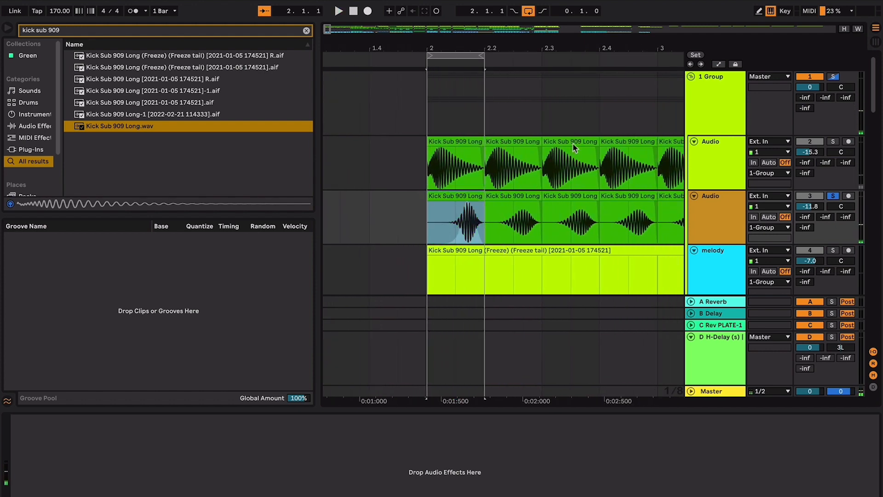
{"action": "left_click", "coordinate": [833, 141]}
{"action": "key", "text": "space"}
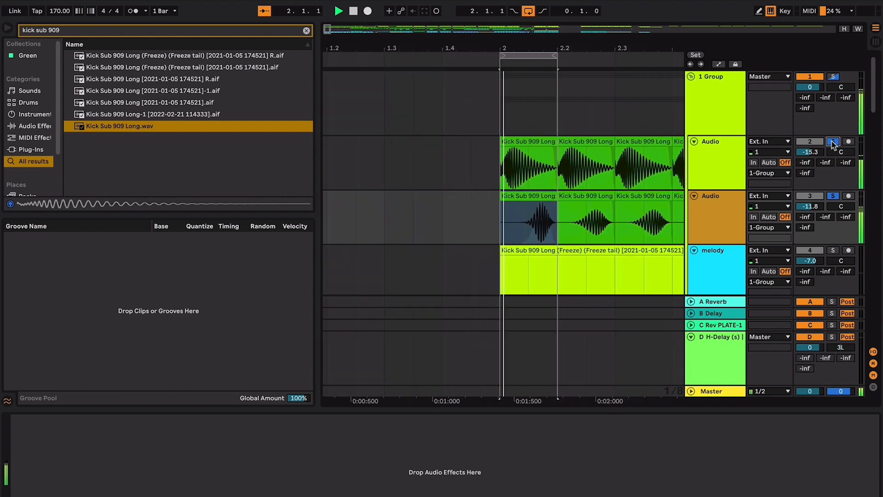
Step: Undo the copying, reversing and fading of the first clip on track 3
{"action": "key", "text": "ctrl+z"}
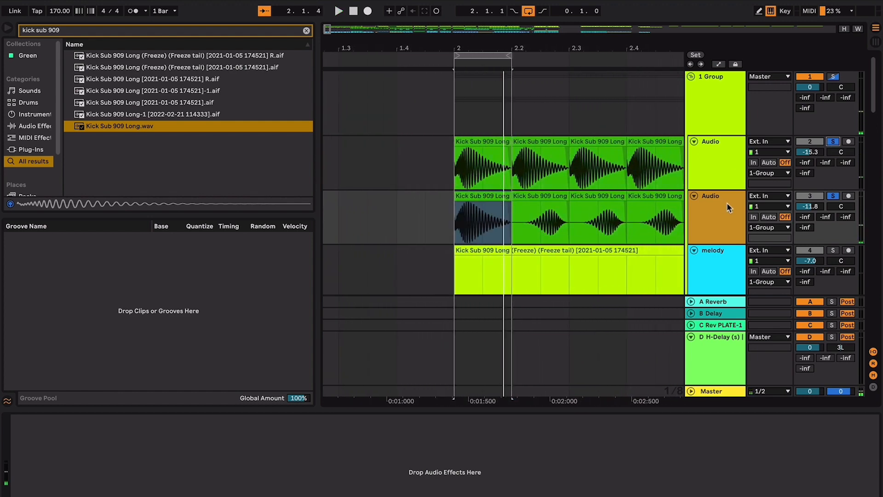
{"action": "key", "text": "ctrl+z"}
{"action": "key", "text": "ctrl+z"}
{"action": "key", "text": "ctrl+z"}
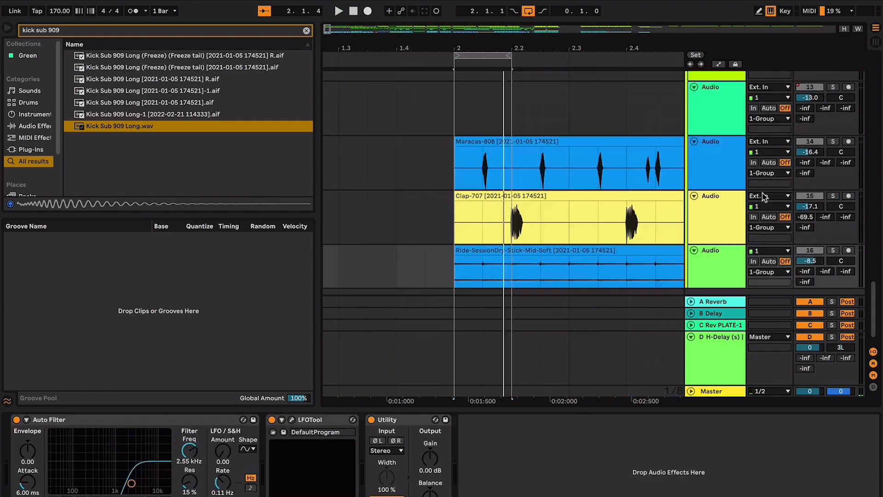
{"action": "key", "text": "ctrl+z"}
{"action": "left_click", "coordinate": [737, 234]}
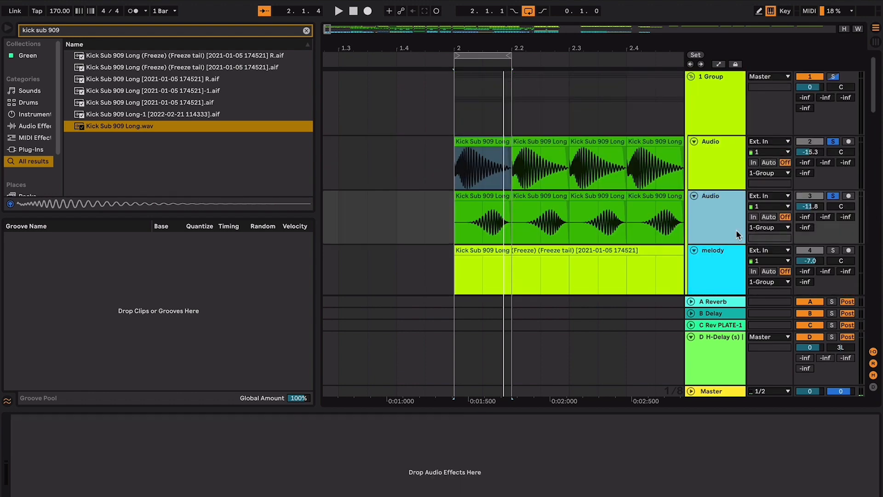
Step: Set the loop around the third clip on track 3, switch looping off and clear the track solos
{"action": "left_click", "coordinate": [832, 197]}
{"action": "left_click", "coordinate": [574, 205]}
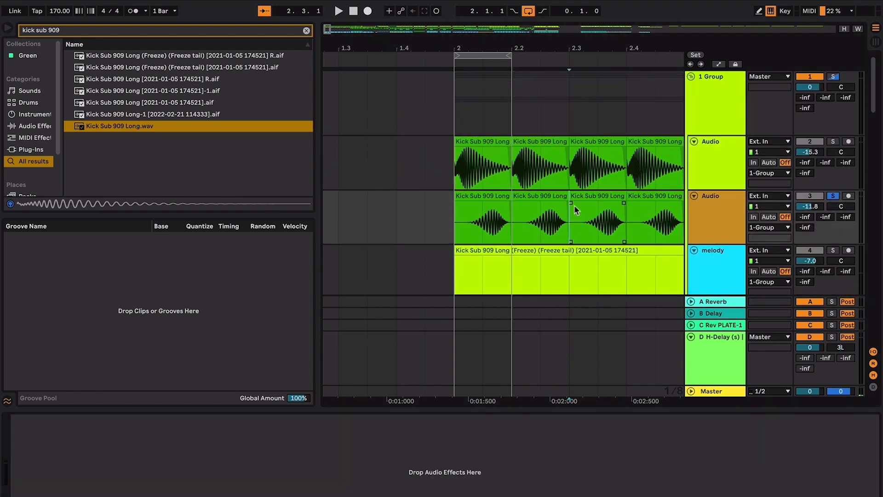
{"action": "left_click", "coordinate": [589, 196]}
{"action": "key", "text": "minus"}
{"action": "key", "text": "minus"}
{"action": "key", "text": "minus"}
{"action": "key", "text": "minus"}
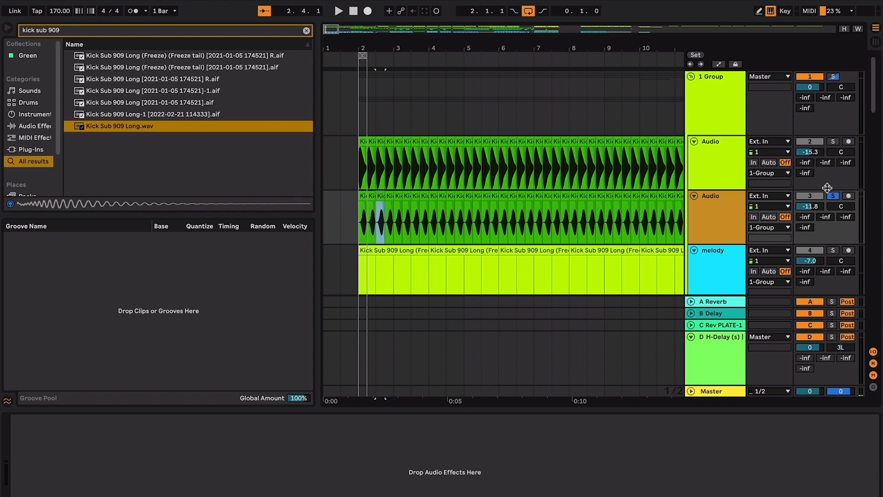
{"action": "left_click", "coordinate": [833, 196]}
{"action": "key", "text": "super+l"}
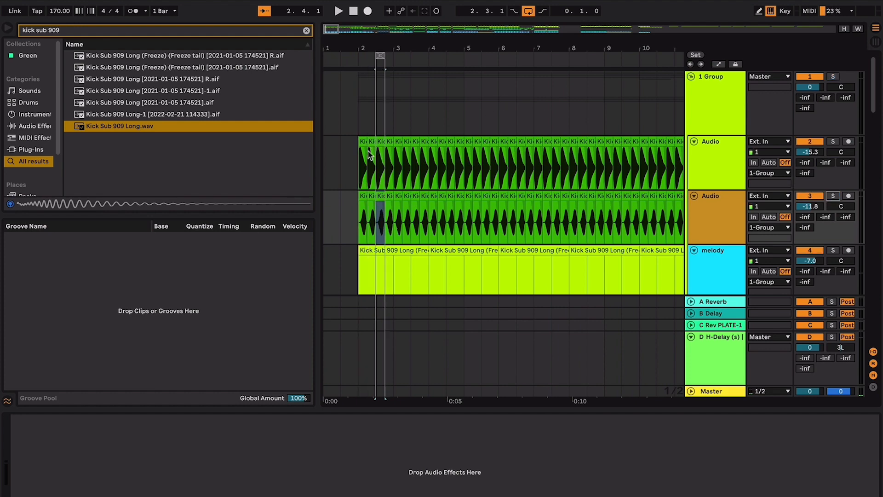
{"action": "key", "text": "super+l"}
Step: Solo the melody track, play its first clip and look through the track's effects chain
{"action": "left_click", "coordinate": [364, 153]}
{"action": "scroll", "coordinate": [363, 155], "scroll_direction": "down", "scroll_amount": 5}
{"action": "scroll", "coordinate": [362, 157], "scroll_direction": "up", "scroll_amount": 5}
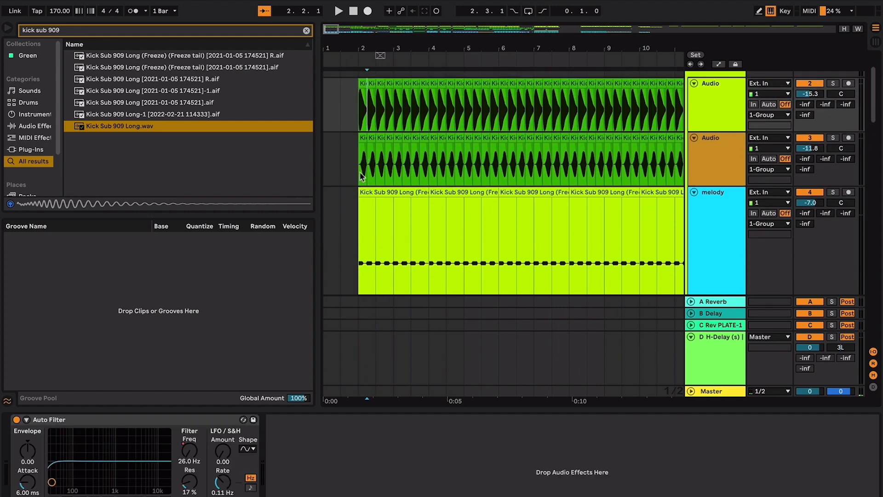
{"action": "left_click", "coordinate": [366, 191]}
{"action": "left_click", "coordinate": [706, 226]}
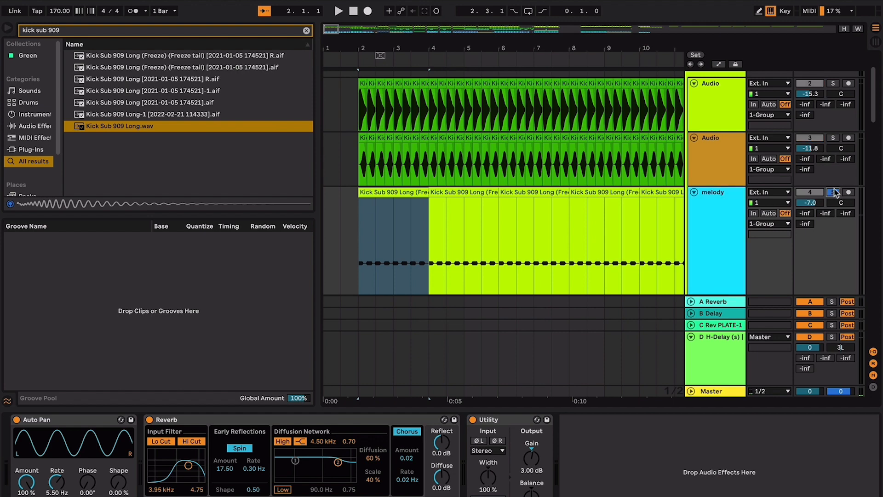
{"action": "key", "text": "space"}
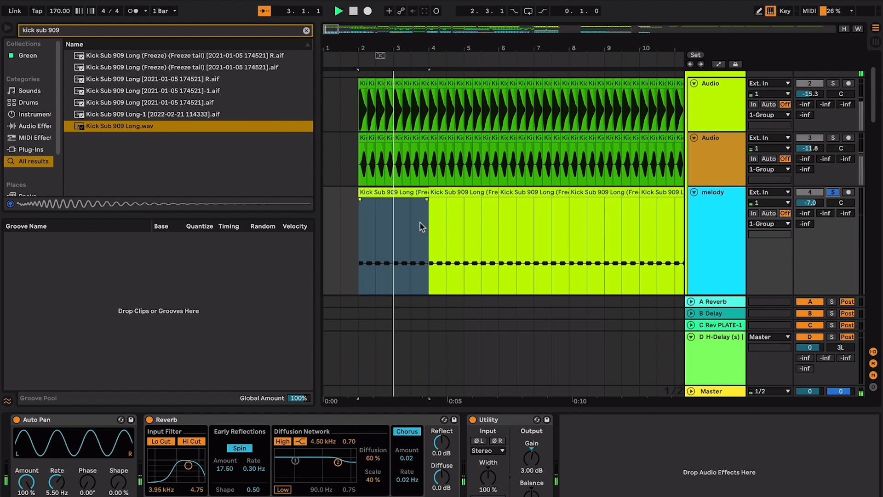
{"action": "key", "text": "space"}
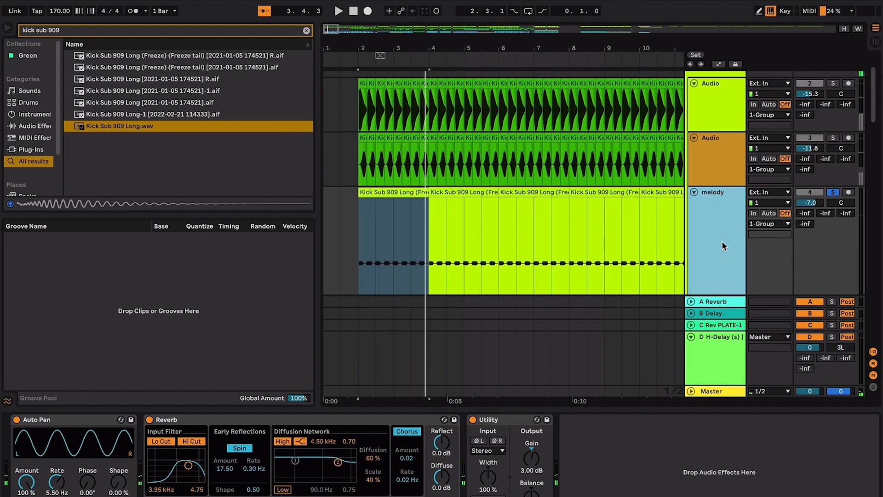
{"action": "key", "text": "ctrl+shift+t"}
{"action": "key", "text": "ctrl+z"}
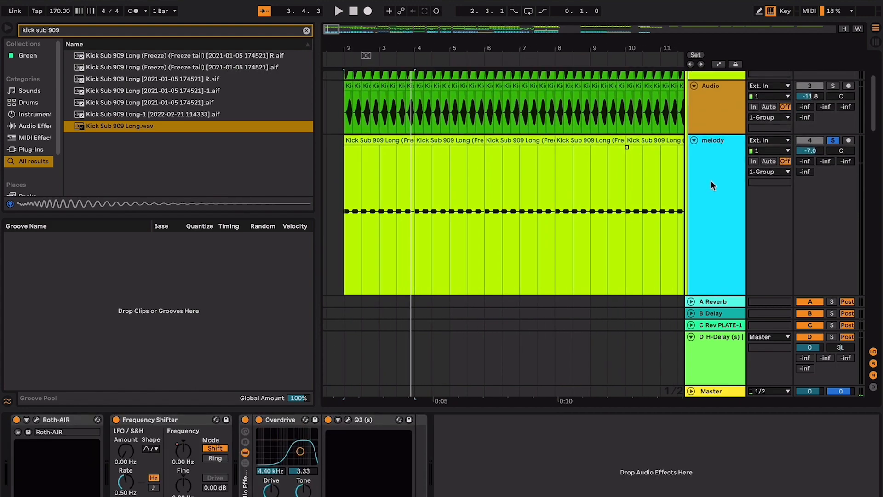
Step: Copy the first kick clip from track 2 to bar 2 of the empty audio track 5
{"action": "left_click", "coordinate": [443, 151]}
{"action": "scroll", "coordinate": [439, 152], "scroll_direction": "up", "scroll_amount": 5}
{"action": "left_click", "coordinate": [345, 142]}
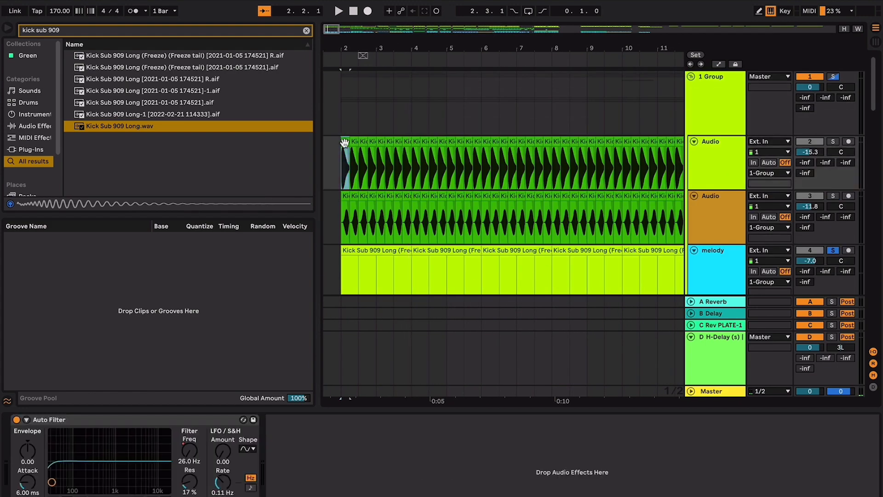
{"action": "scroll", "coordinate": [344, 142], "scroll_direction": "down", "scroll_amount": 10}
{"action": "scroll", "coordinate": [347, 146], "scroll_direction": "up", "scroll_amount": 5}
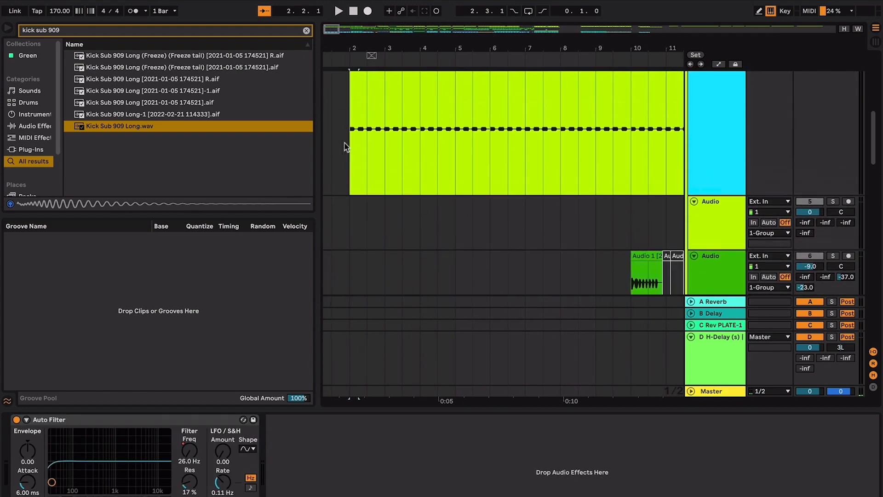
{"action": "left_click", "coordinate": [343, 266]}
{"action": "scroll", "coordinate": [348, 268], "scroll_direction": "down", "scroll_amount": 2}
Step: Duplicate the kick clip on track 5 until eight clips fill bars 2 and 3
{"action": "key", "text": "ctrl+d"}
{"action": "key", "text": "ctrl+d"}
{"action": "key", "text": "ctrl+d"}
{"action": "key", "text": "ctrl+d"}
{"action": "key", "text": "ctrl+d"}
{"action": "key", "text": "ctrl+d"}
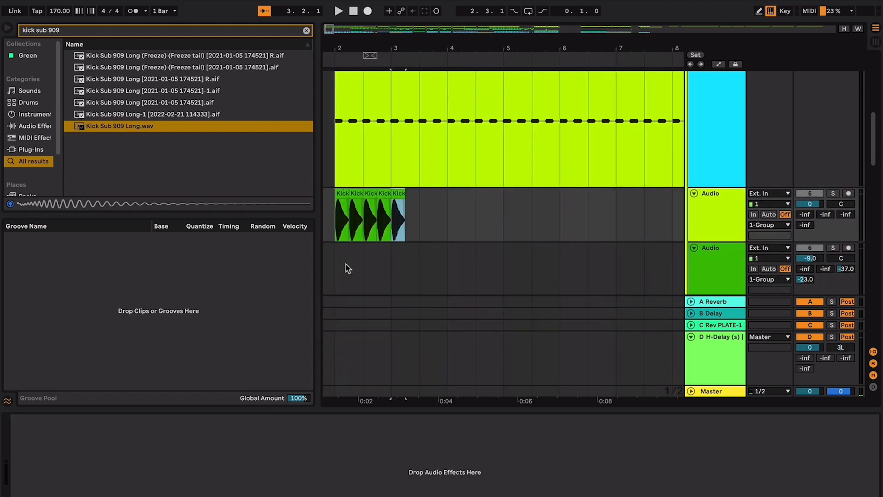
{"action": "key", "text": "minus"}
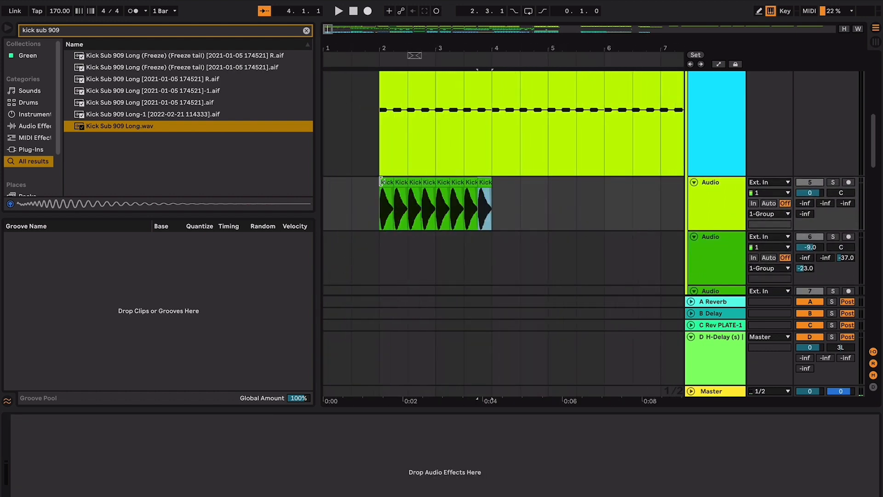
Step: Set a two-bar loop around the eight kick clips and play track 5 soloed
{"action": "left_click", "coordinate": [387, 183], "text": "shift"}
{"action": "key", "text": "ctrl+l"}
{"action": "left_click", "coordinate": [834, 182]}
{"action": "key", "text": "space"}
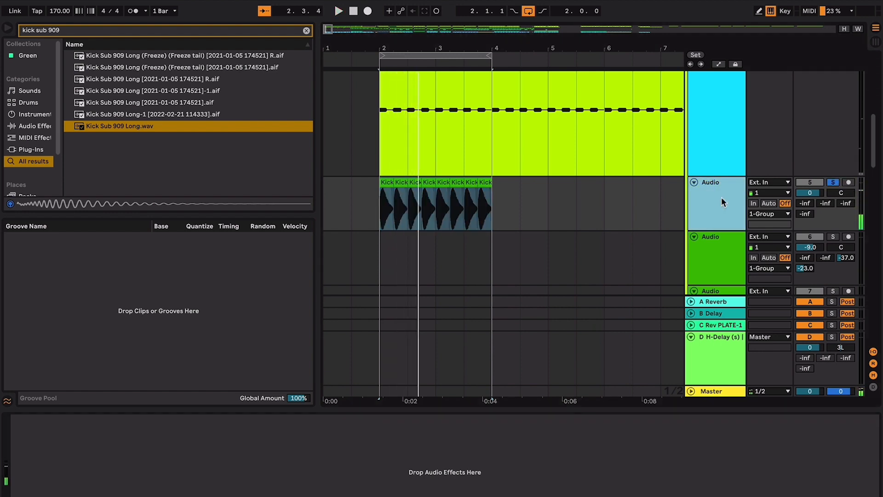
Step: Insert a new audio track below track 5 and move the eight kick clips onto it at bar 2
{"action": "key", "text": "ctrl+t"}
{"action": "left_click", "coordinate": [485, 184]}
{"action": "left_click", "coordinate": [383, 184], "text": "shift"}
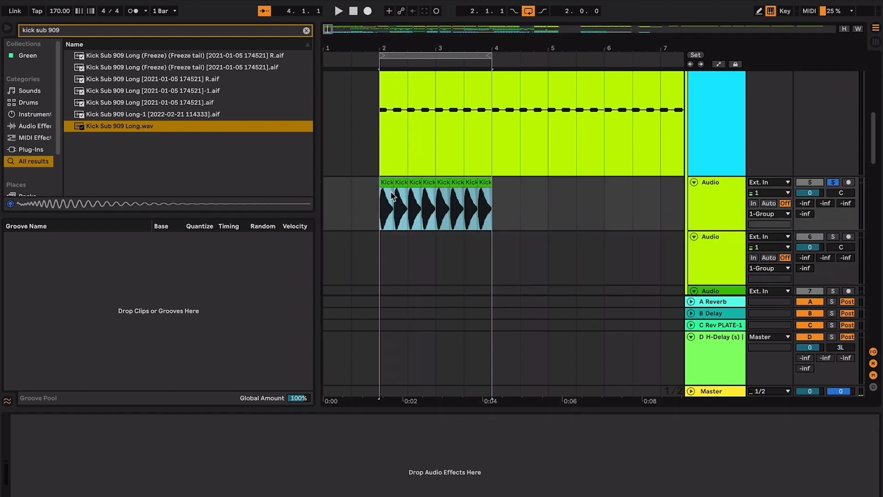
{"action": "key", "text": "ctrl+x"}
{"action": "left_click", "coordinate": [385, 259]}
{"action": "key", "text": "ctrl+v"}
Step: Solo the new track 6 and play the moved kick clips
{"action": "left_click", "coordinate": [833, 236]}
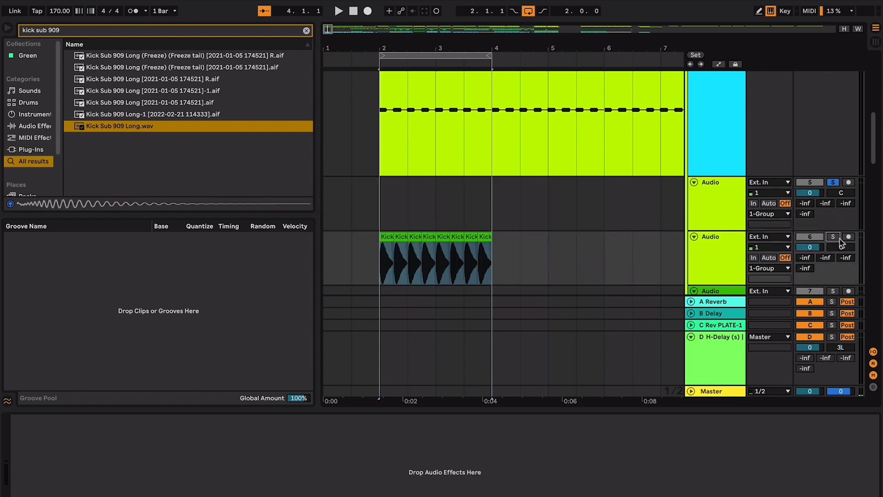
{"action": "left_click", "coordinate": [702, 261]}
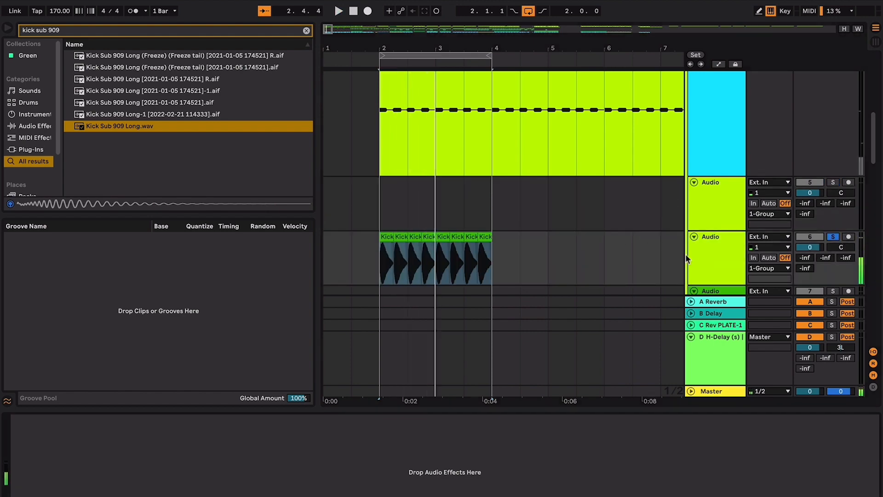
Step: Show the group track's device chain and turn off solo on track 6
{"action": "scroll", "coordinate": [685, 253], "scroll_direction": "up", "scroll_amount": 5}
{"action": "left_click", "coordinate": [720, 100]}
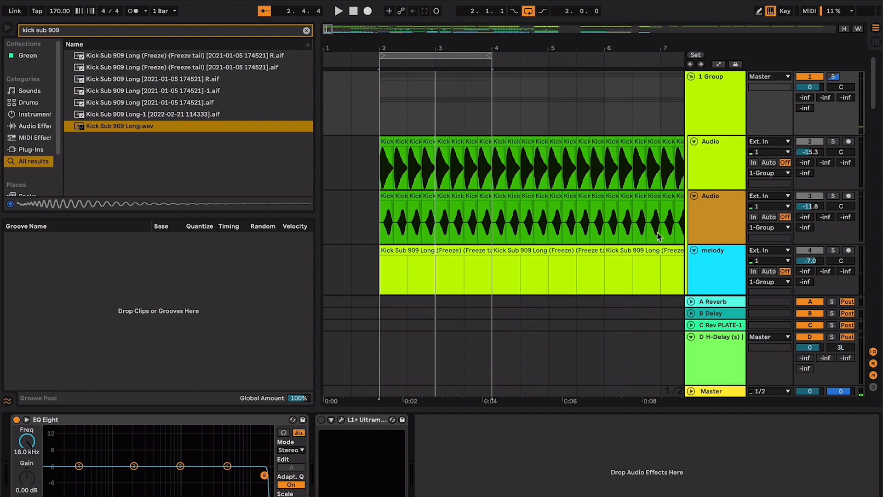
{"action": "scroll", "coordinate": [661, 235], "scroll_direction": "down", "scroll_amount": 5}
{"action": "left_click", "coordinate": [717, 208]}
{"action": "left_click", "coordinate": [833, 194]}
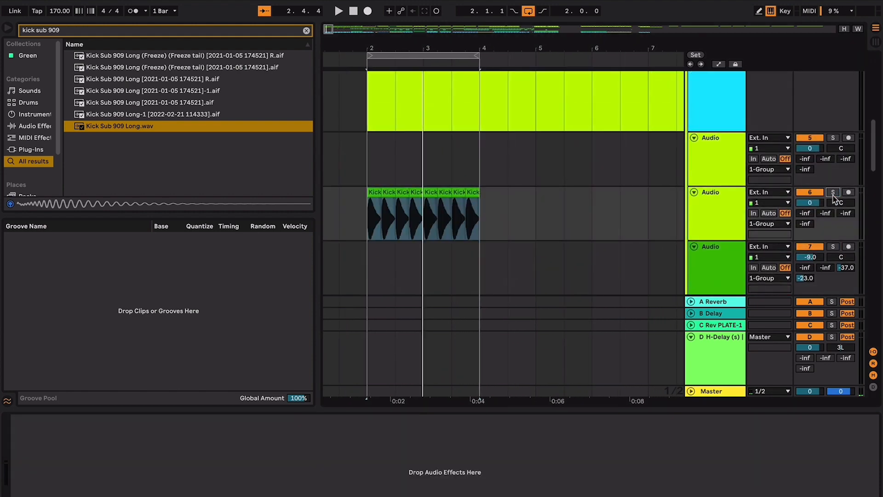
Step: Delete the temporary audio tracks 5 and 6
{"action": "scroll", "coordinate": [738, 164], "scroll_direction": "up", "scroll_amount": 5}
{"action": "scroll", "coordinate": [738, 164], "scroll_direction": "down", "scroll_amount": 10}
{"action": "scroll", "coordinate": [736, 166], "scroll_direction": "up", "scroll_amount": 5}
{"action": "left_click", "coordinate": [733, 171]}
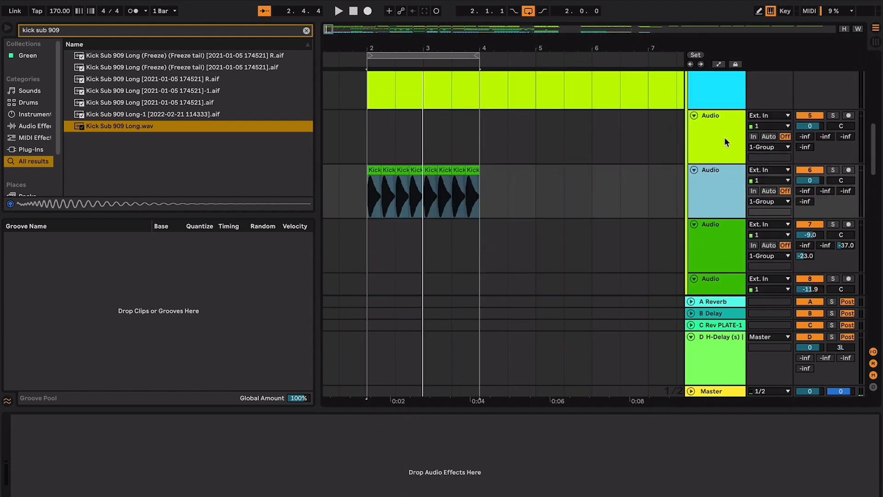
{"action": "left_click", "coordinate": [724, 137], "text": "shift"}
{"action": "key", "text": "Delete"}
Step: Play the kick on track 2 soloed and show the track's device chain
{"action": "scroll", "coordinate": [709, 146], "scroll_direction": "up", "scroll_amount": 4}
{"action": "scroll", "coordinate": [707, 147], "scroll_direction": "up", "scroll_amount": 3}
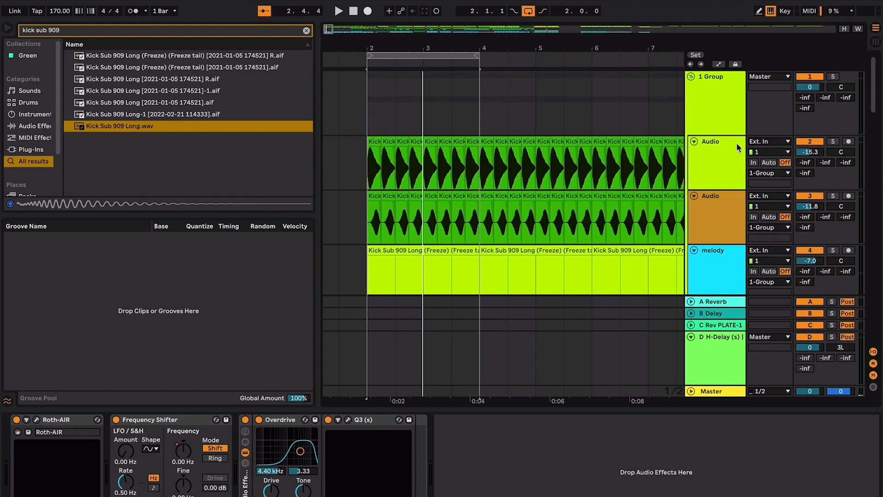
{"action": "left_click", "coordinate": [832, 141]}
{"action": "key", "text": "space"}
{"action": "left_click", "coordinate": [701, 158]}
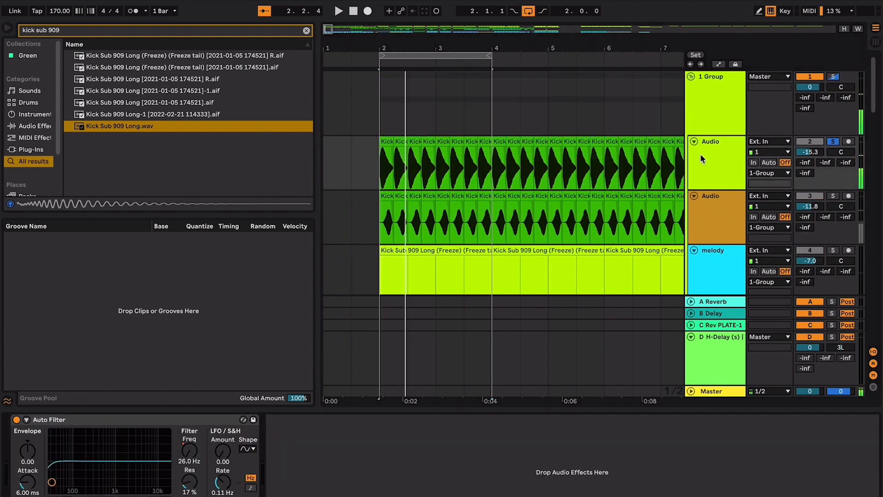
Step: Search the browser for "shifter" and add the Shifter device to track 2
{"action": "left_click", "coordinate": [177, 30]}
{"action": "type", "text": "shift"}
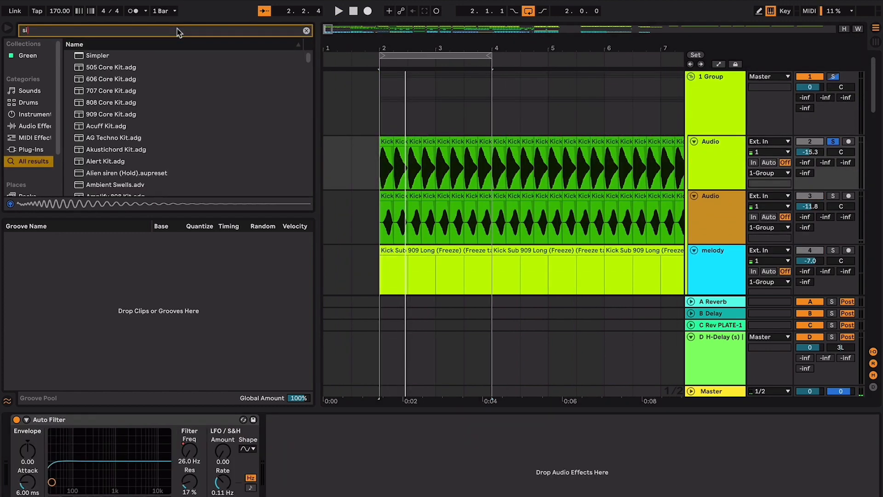
{"action": "type", "text": "er"}
{"action": "key", "text": "Down"}
{"action": "key", "text": "Return"}
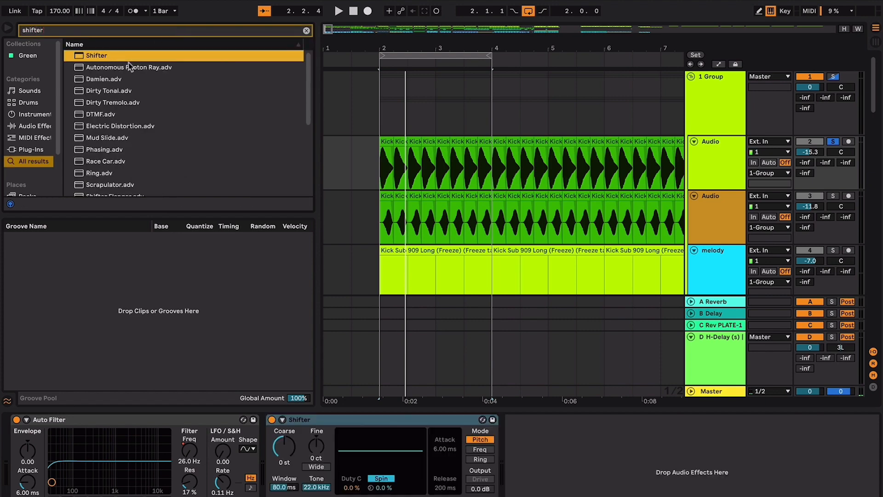
Step: Set Shifter's window to 10.0 ms and raise its coarse pitch to 24 st while the kick plays
{"action": "left_click_drag", "start_coordinate": [286, 484], "coordinate": [285, 495]}
{"action": "key", "text": "space"}
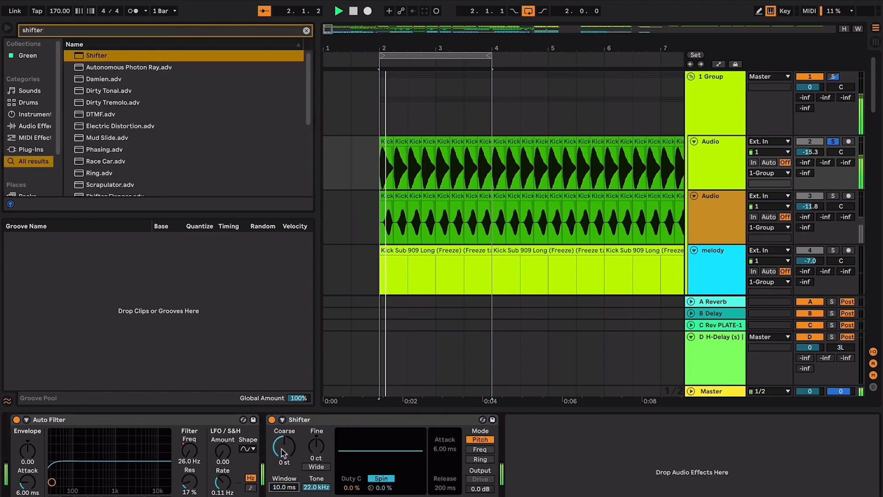
{"action": "left_click_drag", "start_coordinate": [282, 448], "coordinate": [282, 410]}
{"action": "left_click_drag", "start_coordinate": [318, 488], "coordinate": [318, 442]}
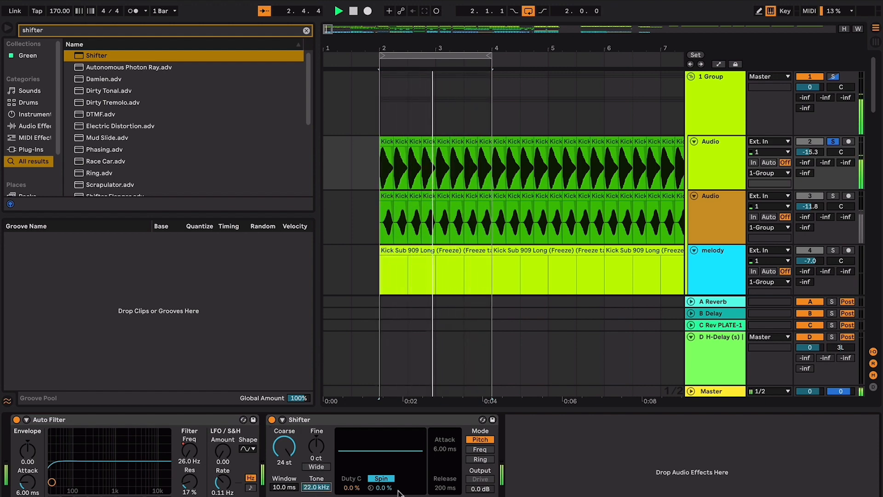
Step: Try Shifter's Ring mode on the kick with the tone at 300 Hz and the coarse frequency raised to 2.15 kHz
{"action": "left_click", "coordinate": [481, 459]}
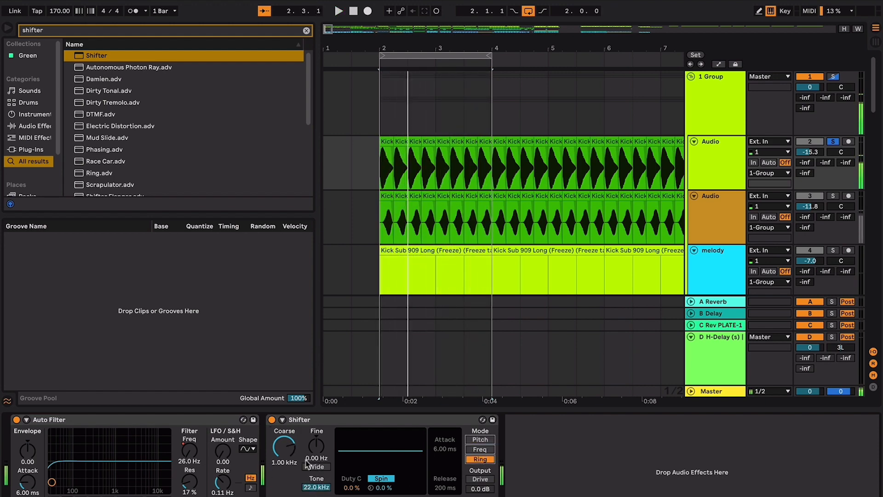
{"action": "key", "text": "space"}
{"action": "mouse_move", "coordinate": [284, 446]}
{"action": "left_mouse_down"}
{"action": "mouse_move", "coordinate": [284, 435]}
{"action": "mouse_move", "coordinate": [284, 443]}
{"action": "left_mouse_up"}
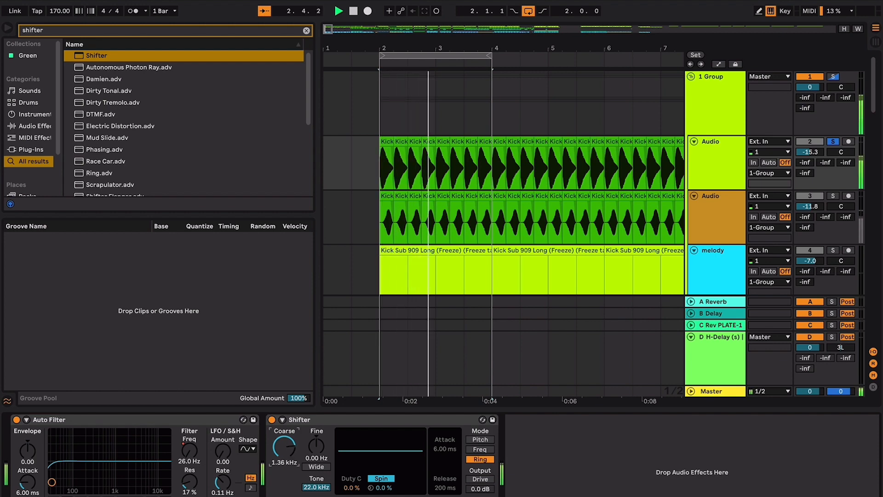
{"action": "left_click_drag", "start_coordinate": [309, 484], "coordinate": [310, 496]}
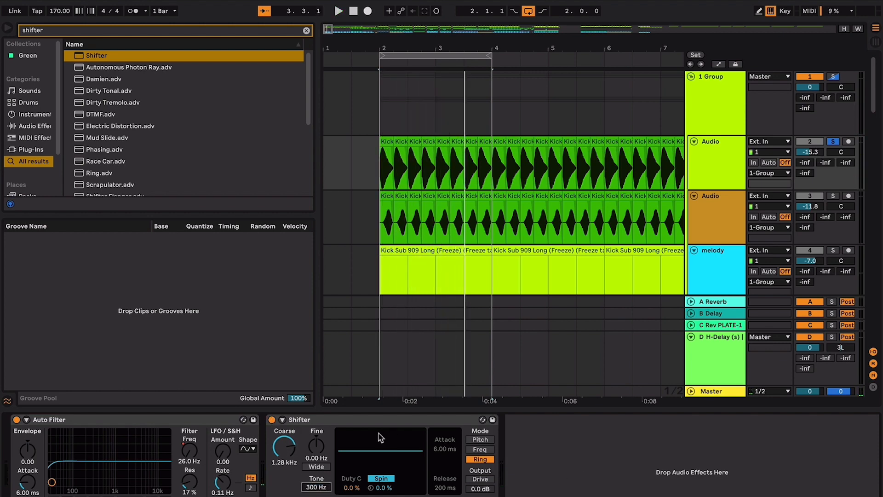
{"action": "key", "text": "space"}
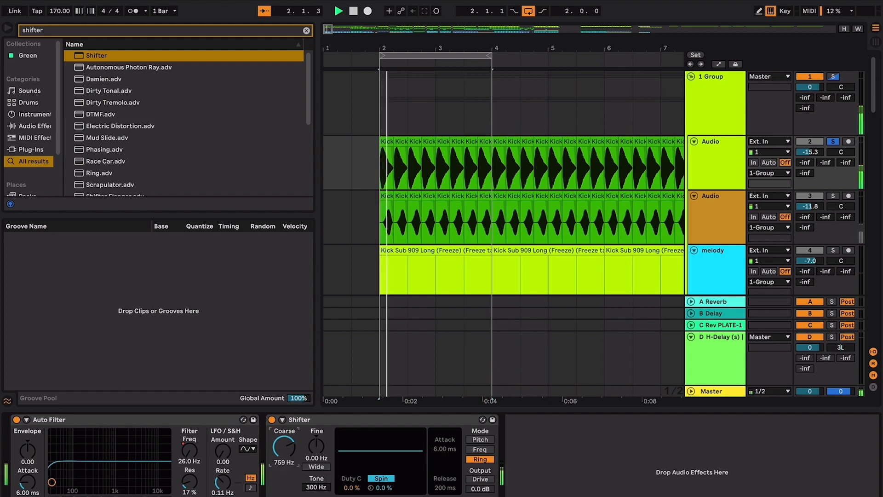
{"action": "left_click_drag", "start_coordinate": [282, 450], "coordinate": [282, 432]}
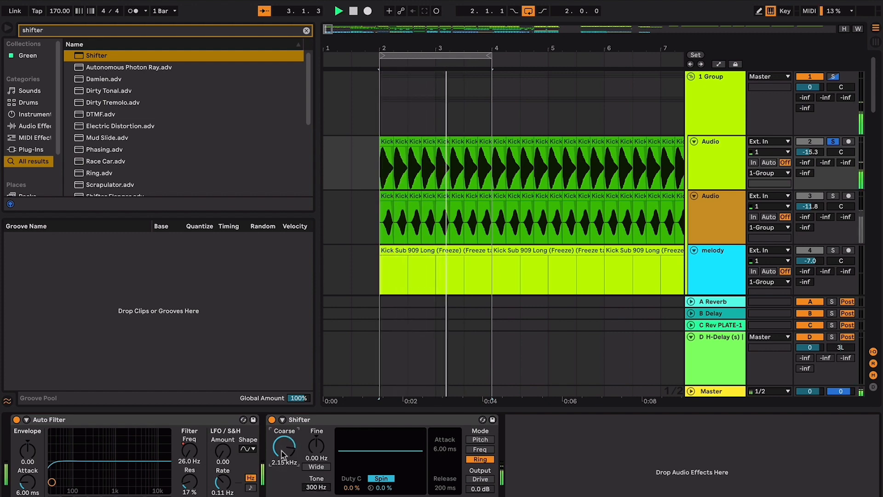
Step: Try Shifter's Pitch and Freq modes on the kick, setting the Freq mode's coarse shift to 640 Hz
{"action": "left_click", "coordinate": [480, 439]}
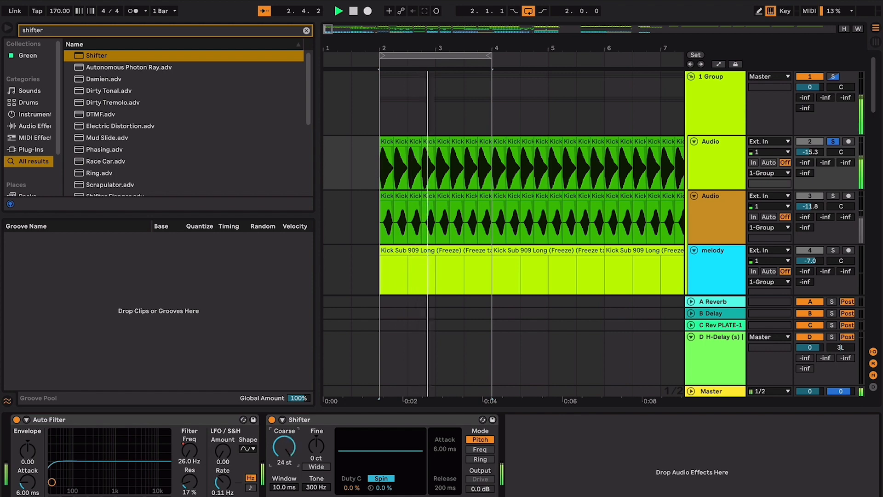
{"action": "left_click", "coordinate": [480, 450]}
{"action": "key", "text": "space"}
{"action": "mouse_move", "coordinate": [283, 447]}
{"action": "left_mouse_down"}
{"action": "mouse_move", "coordinate": [283, 418]}
{"action": "mouse_move", "coordinate": [284, 440]}
{"action": "left_mouse_up"}
{"action": "key", "text": "space"}
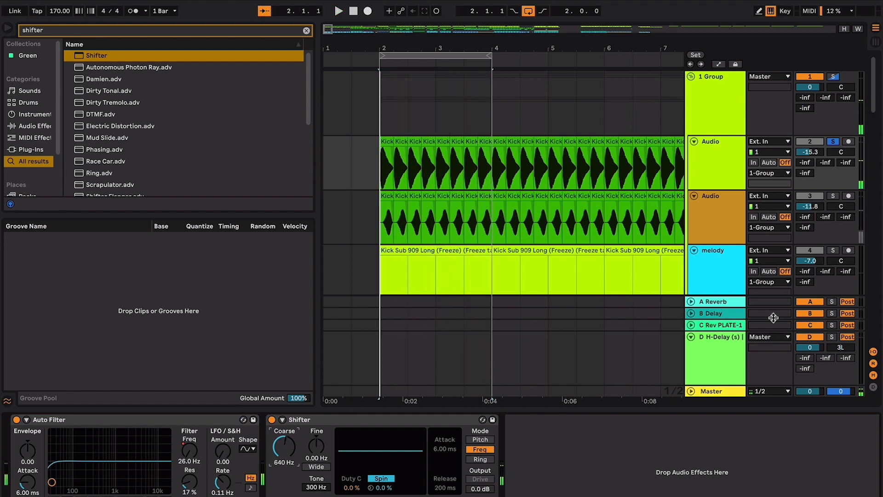
Step: Enlarge the melody track around its clip at bar 4 and play the track soloed
{"action": "left_click", "coordinate": [520, 254]}
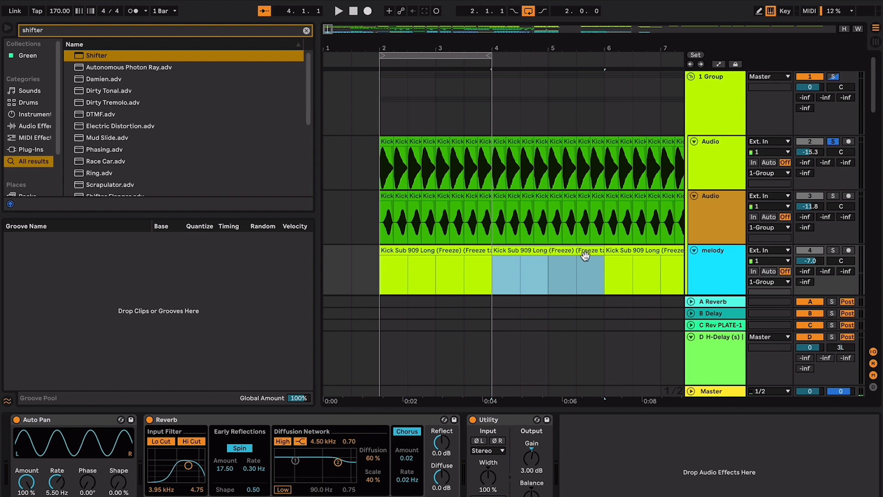
{"action": "key", "text": "z"}
{"action": "scroll", "coordinate": [433, 148], "scroll_direction": "up", "scroll_amount": 3}
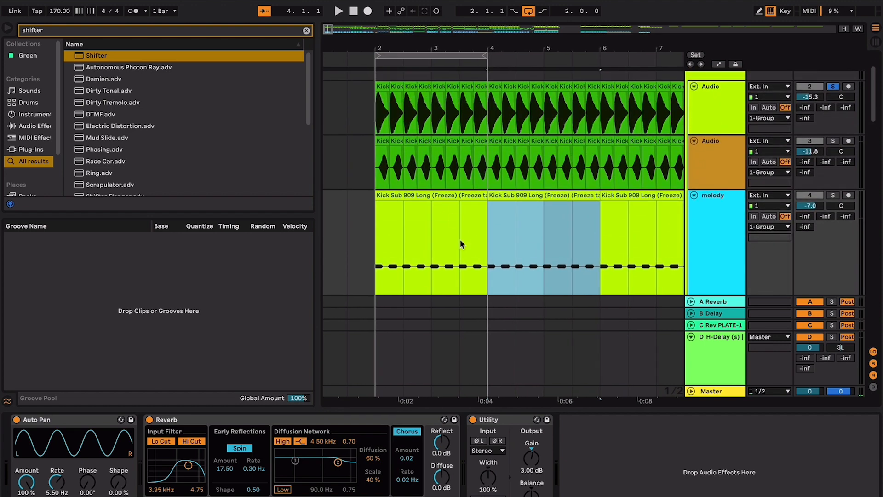
{"action": "scroll", "coordinate": [462, 244], "scroll_direction": "down", "scroll_amount": 3}
{"action": "left_click", "coordinate": [698, 162]}
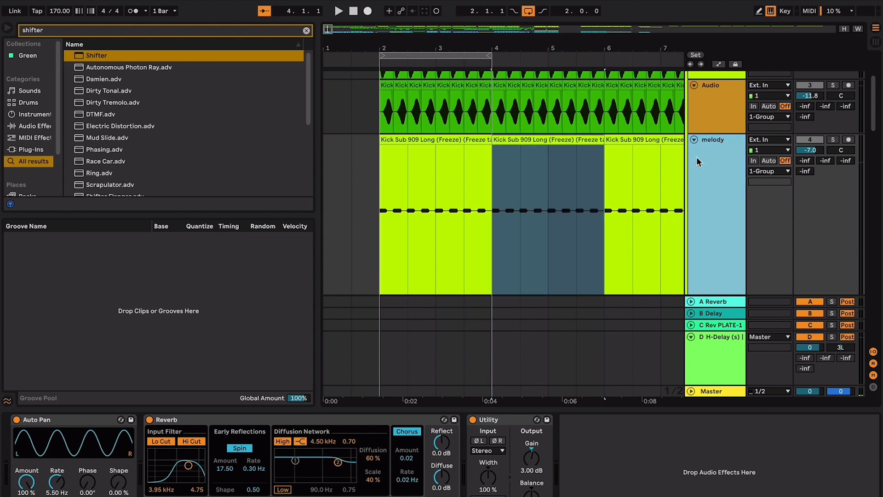
{"action": "left_click", "coordinate": [833, 140]}
{"action": "scroll", "coordinate": [680, 176], "scroll_direction": "up", "scroll_amount": 3}
{"action": "key", "text": "space"}
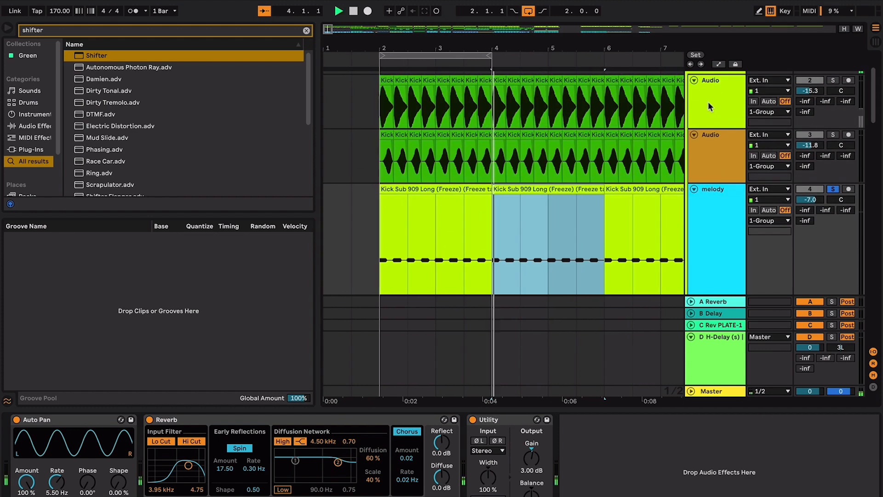
Step: Delete the Shifter device from the kick on track 2
{"action": "left_click", "coordinate": [718, 88]}
{"action": "left_click", "coordinate": [164, 421]}
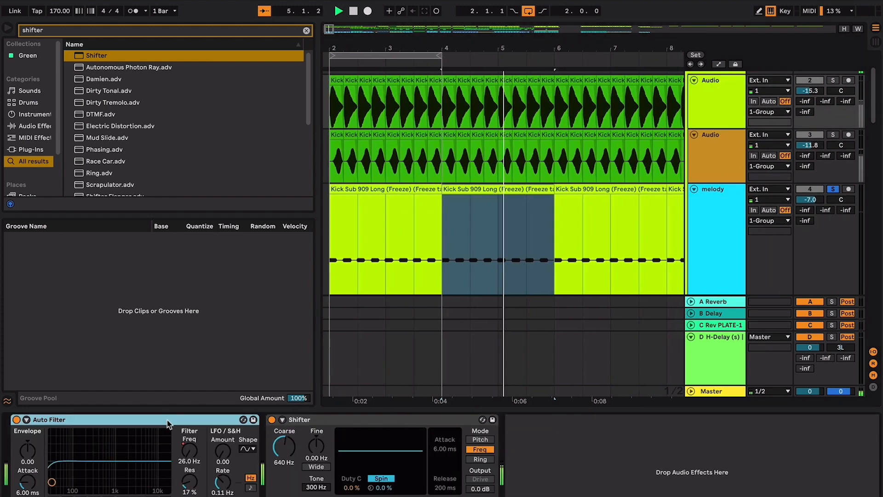
{"action": "left_click", "coordinate": [300, 419]}
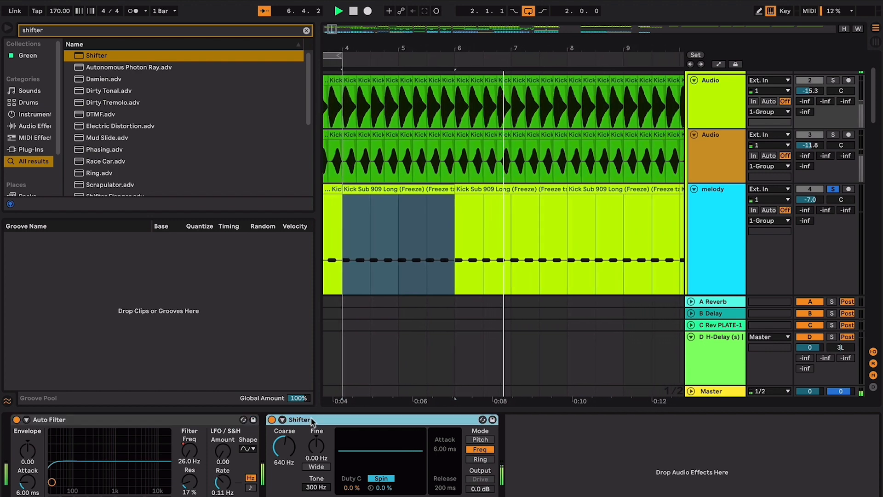
{"action": "key", "text": "Delete"}
Step: Compare the looped melody with Auto Pan and Reverb bypassed one at a time, re-enabling each device
{"action": "left_click", "coordinate": [740, 230]}
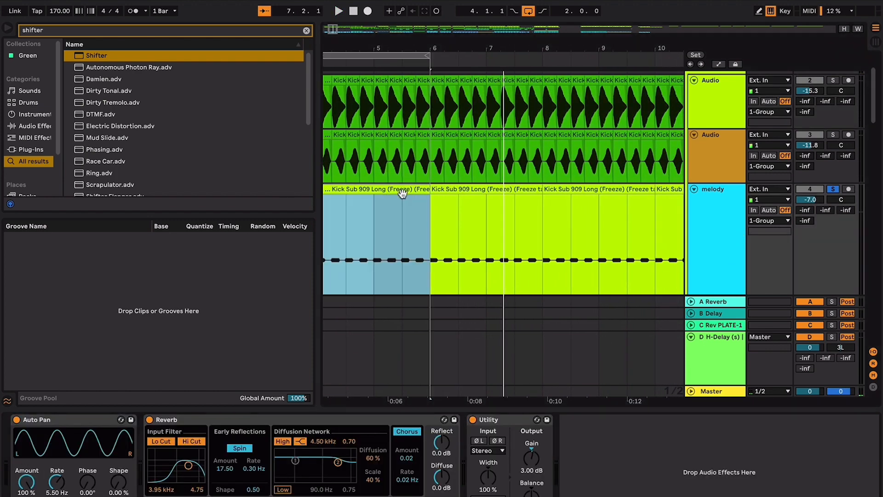
{"action": "left_click", "coordinate": [17, 420]}
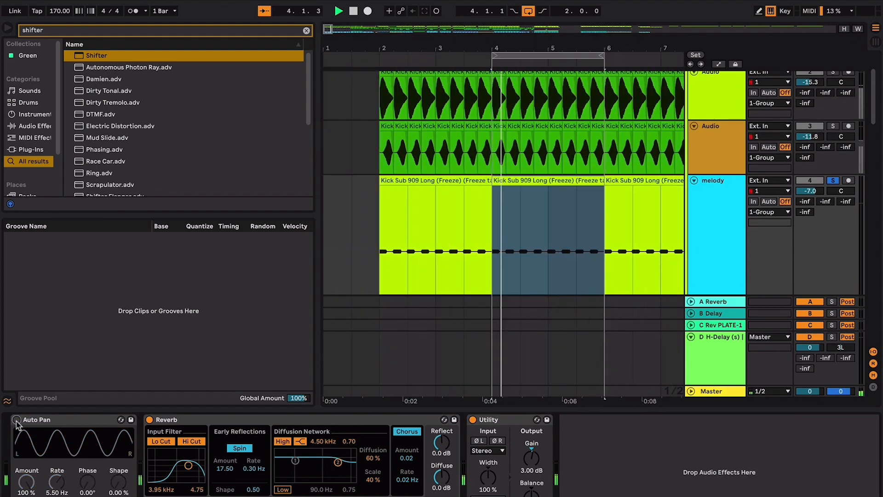
{"action": "left_click", "coordinate": [16, 420]}
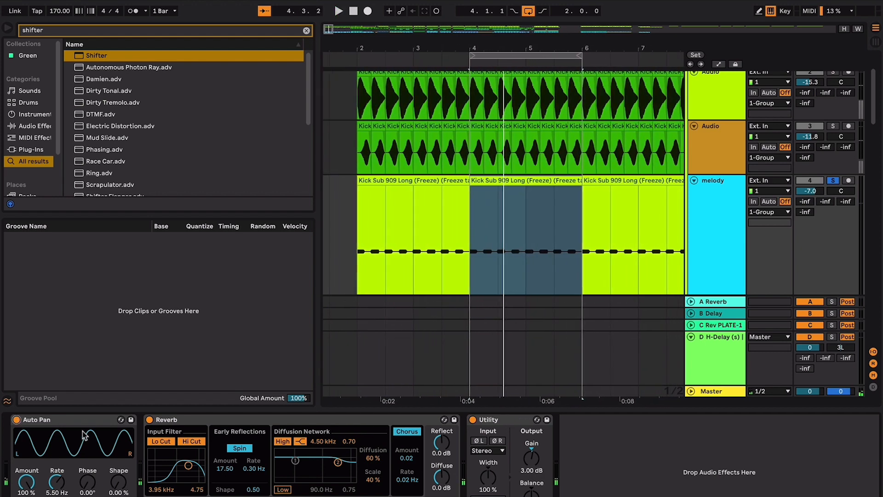
{"action": "left_click", "coordinate": [150, 420]}
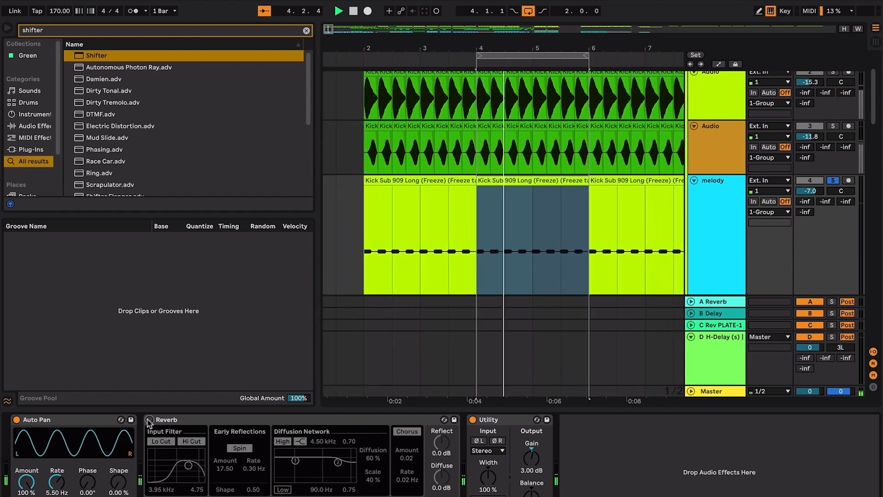
{"action": "left_click", "coordinate": [149, 420]}
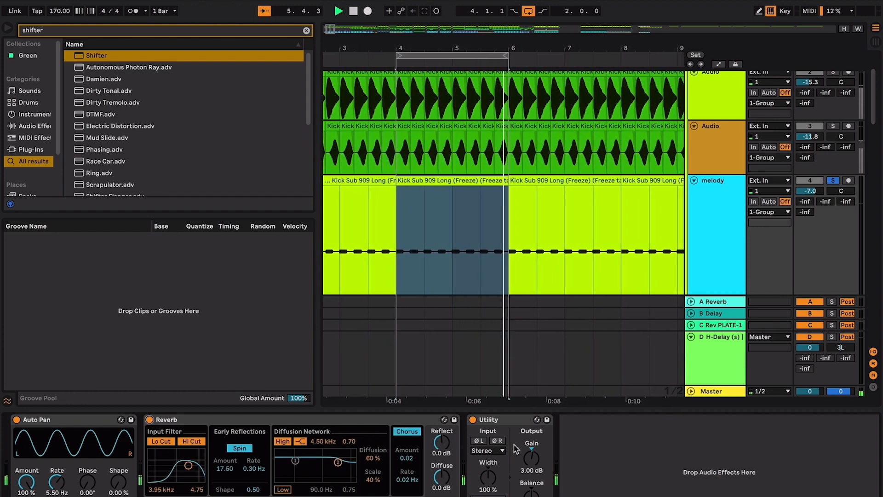
Step: Search the browser for "eq" and add EQ Eight to the end of the melody track's device chain
{"action": "key", "text": "space"}
{"action": "key", "text": "alt+super+l"}
{"action": "double_click", "coordinate": [712, 259]}
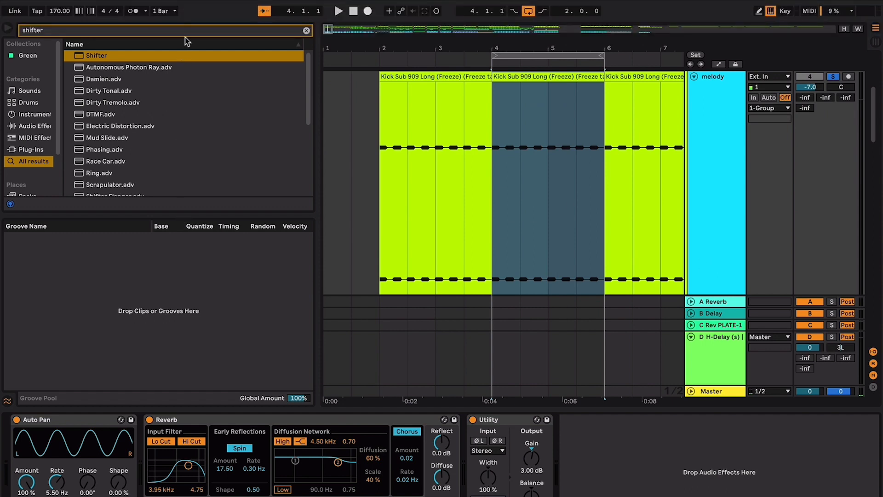
{"action": "type", "text": "eq"}
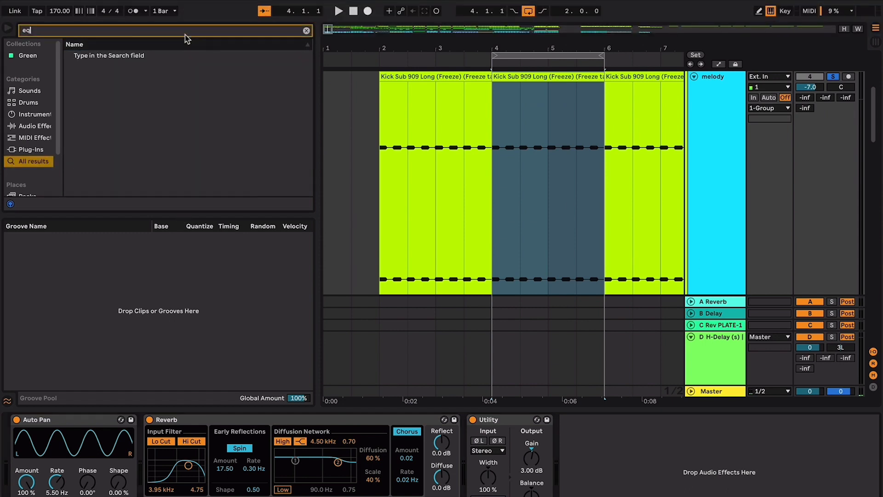
{"action": "left_click", "coordinate": [125, 69]}
{"action": "double_click", "coordinate": [125, 71]}
Step: Make EQ Eight's band 1 a low cut and raise its frequency to 415 Hz while the melody plays
{"action": "key", "text": "space"}
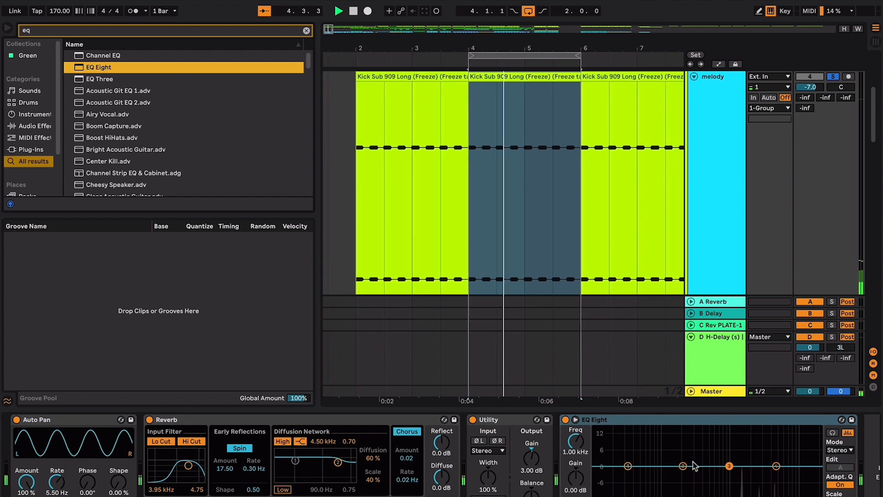
{"action": "left_click", "coordinate": [605, 496]}
{"action": "left_click", "coordinate": [603, 452]}
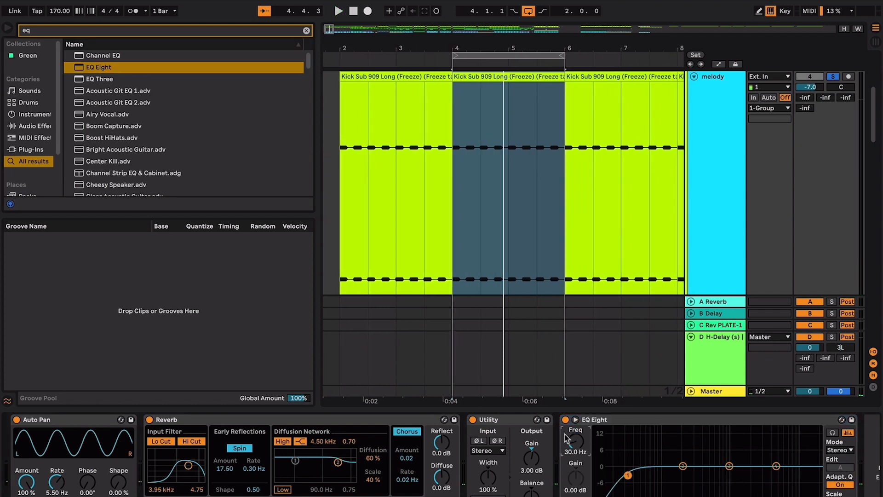
{"action": "key", "text": "space"}
{"action": "left_click_drag", "start_coordinate": [575, 443], "coordinate": [576, 419]}
{"action": "key", "text": "space"}
Step: Delete EQ Eight from the melody track and hide the device view
{"action": "left_click", "coordinate": [608, 420]}
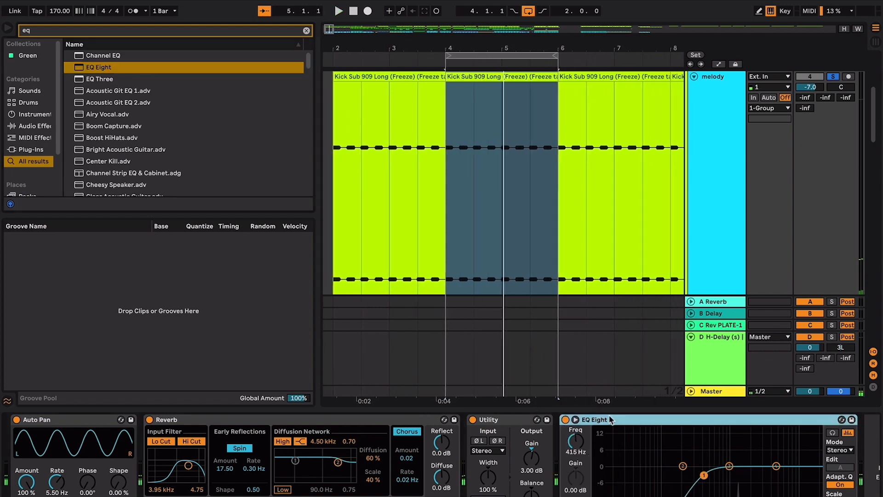
{"action": "key", "text": "Delete"}
{"action": "key", "text": "super+alt+l"}
Step: Loop the first two Maracas-808 clips on track 14, four bars from bar 2, and play the track soloed
{"action": "scroll", "coordinate": [452, 302], "scroll_direction": "down", "scroll_amount": 15}
{"action": "scroll", "coordinate": [452, 300], "scroll_direction": "down", "scroll_amount": 5}
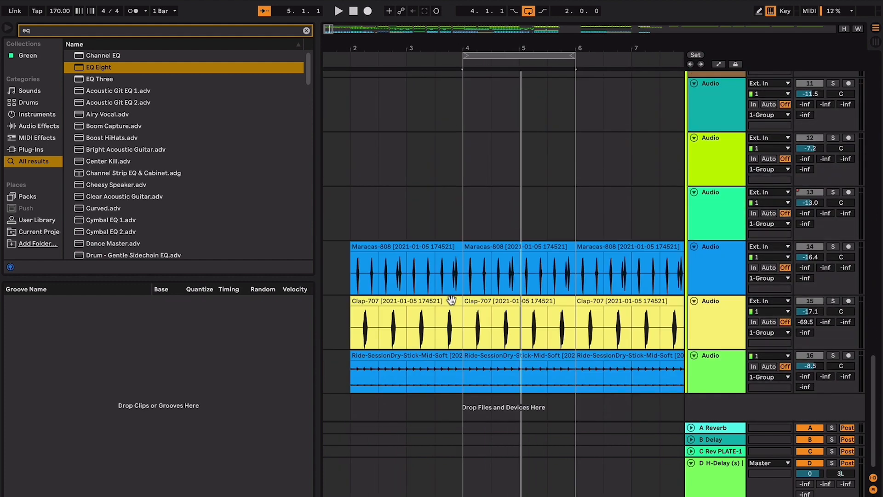
{"action": "left_click", "coordinate": [367, 244]}
{"action": "left_click", "coordinate": [494, 252], "text": "shift"}
{"action": "left_click", "coordinate": [495, 247], "text": "shift"}
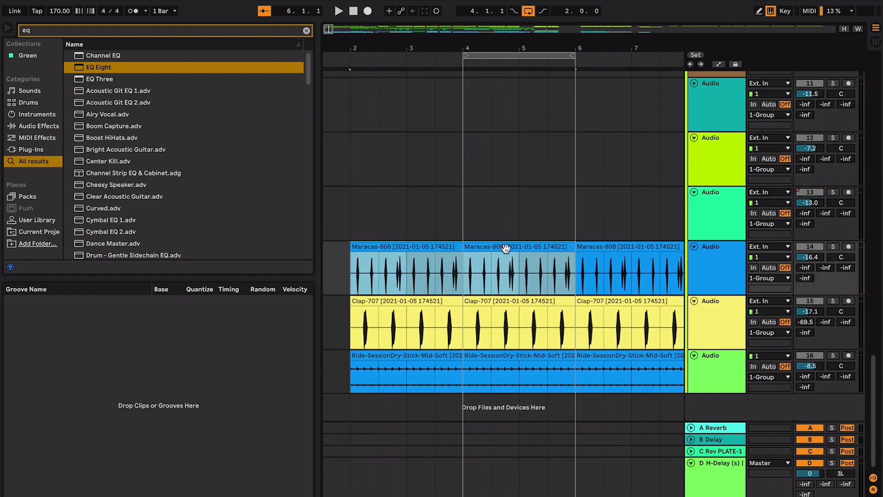
{"action": "key", "text": "super+l"}
{"action": "left_click", "coordinate": [833, 246]}
{"action": "key", "text": "space"}
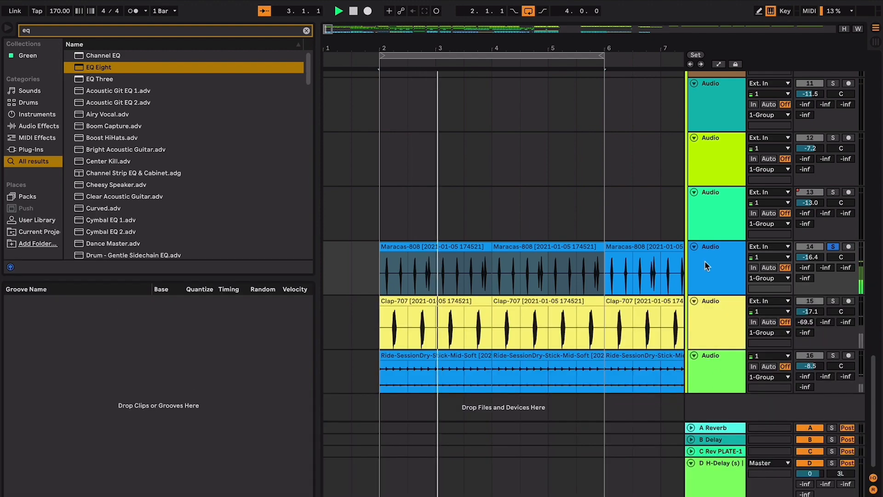
Step: Solo the melody track and track 3 along with the already soloed Maracas-808 track while the loop plays
{"action": "left_click", "coordinate": [707, 303]}
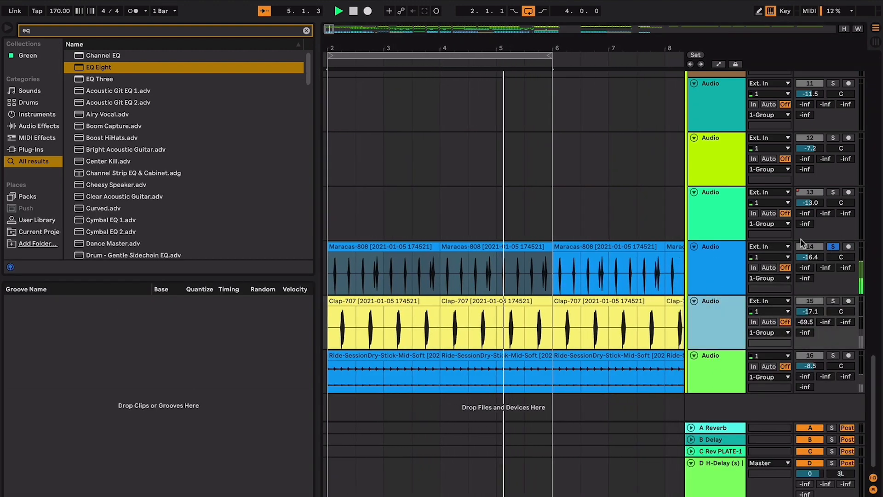
{"action": "scroll", "coordinate": [801, 239], "scroll_direction": "up", "scroll_amount": 10}
{"action": "left_click", "coordinate": [833, 251]}
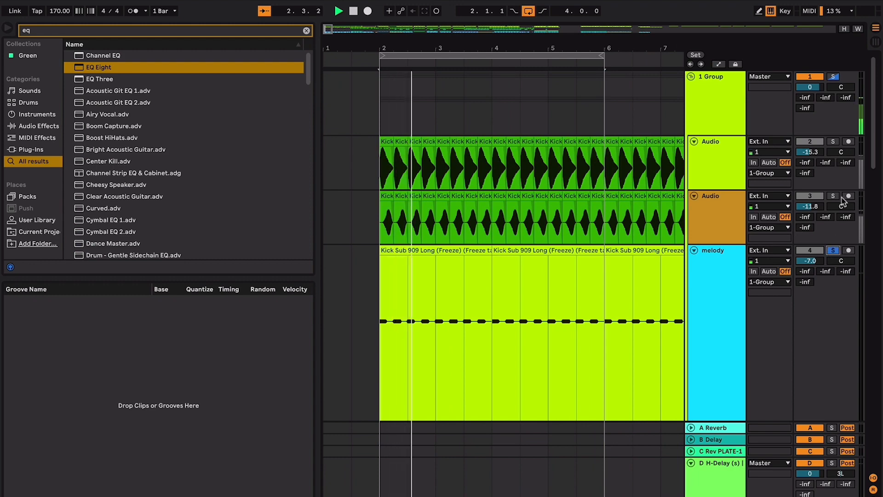
{"action": "left_click", "coordinate": [834, 196]}
{"action": "scroll", "coordinate": [788, 212], "scroll_direction": "down", "scroll_amount": 10}
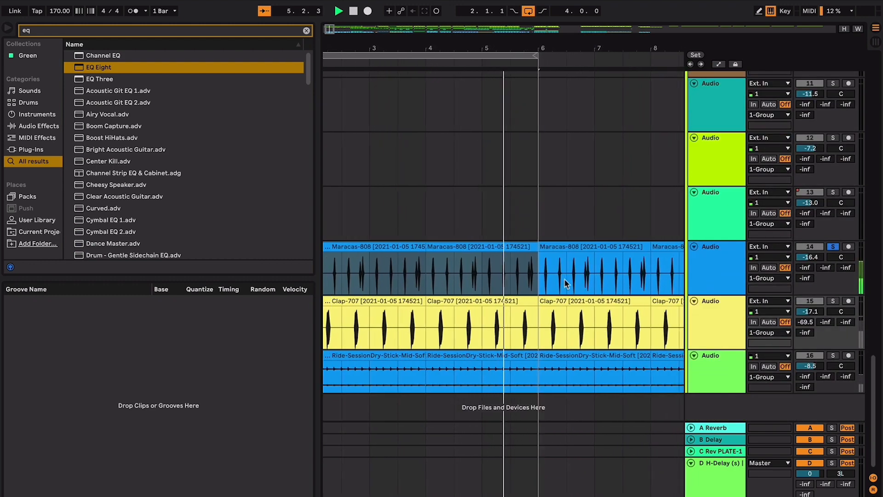
Step: Add the Clap-707 track 15 to the soloed tracks, stop playback and examine its clap waveforms up close
{"action": "left_click", "coordinate": [833, 301]}
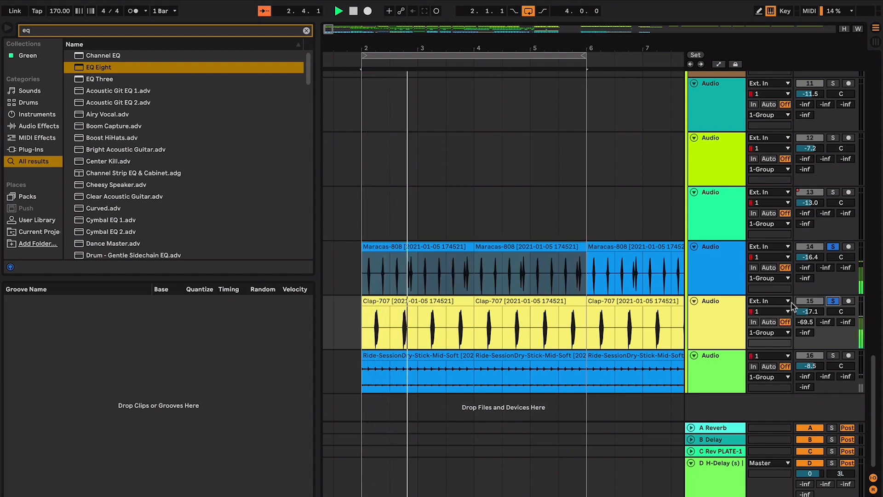
{"action": "double_click", "coordinate": [723, 311]}
{"action": "left_click", "coordinate": [447, 322]}
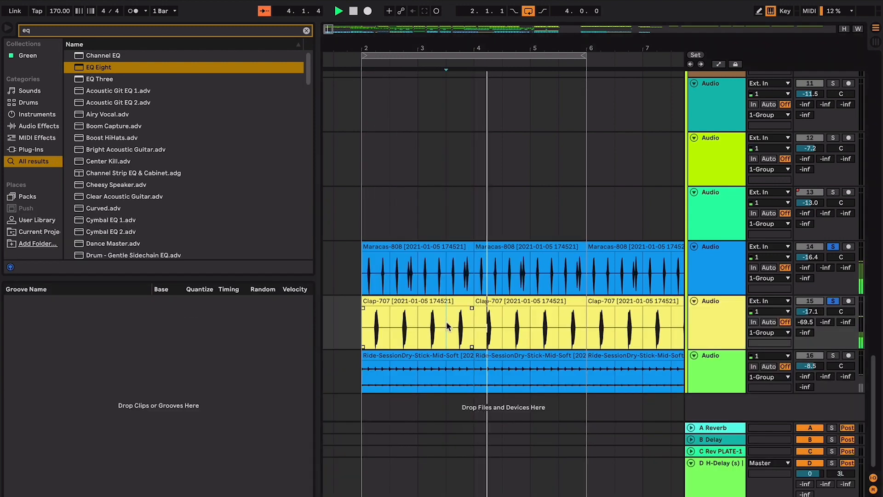
{"action": "scroll", "coordinate": [447, 321], "scroll_direction": "up", "scroll_amount": 6}
{"action": "key", "text": "space"}
{"action": "left_click", "coordinate": [560, 336]}
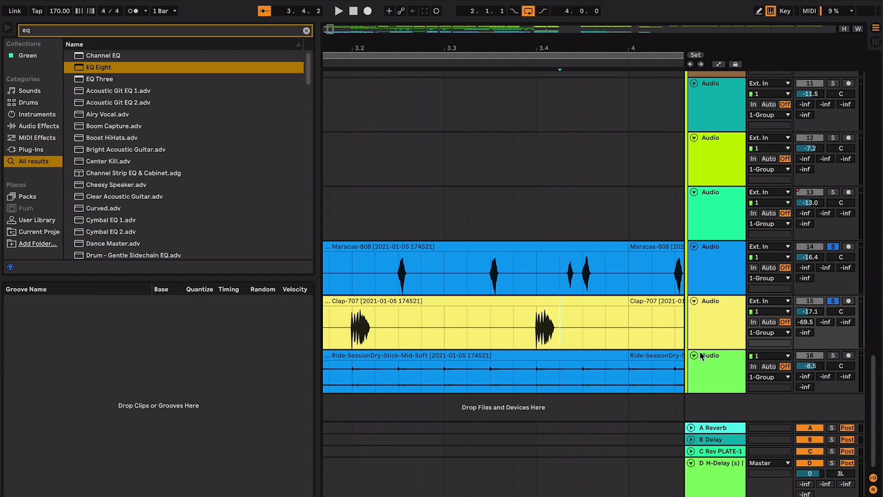
Step: Add the ride track 16 to the soloed tracks, select its first clip and play from bar 2
{"action": "left_click", "coordinate": [532, 357]}
{"action": "key", "text": "space"}
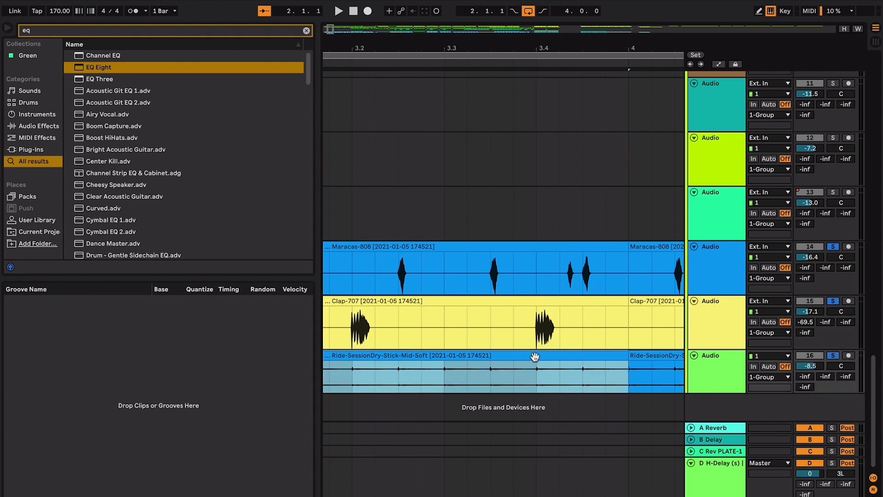
{"action": "scroll", "coordinate": [534, 357], "scroll_direction": "down", "scroll_amount": 6}
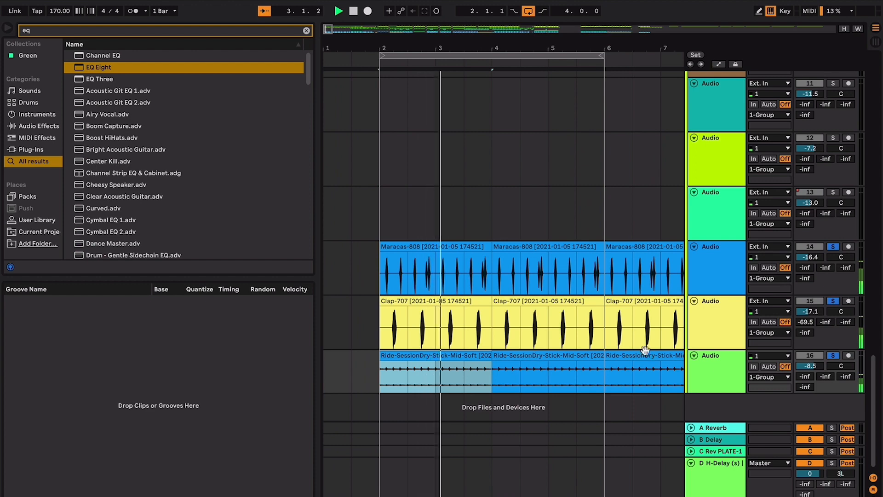
Step: Show track 16's device chain, solo only that track and listen to the ride
{"action": "double_click", "coordinate": [713, 361]}
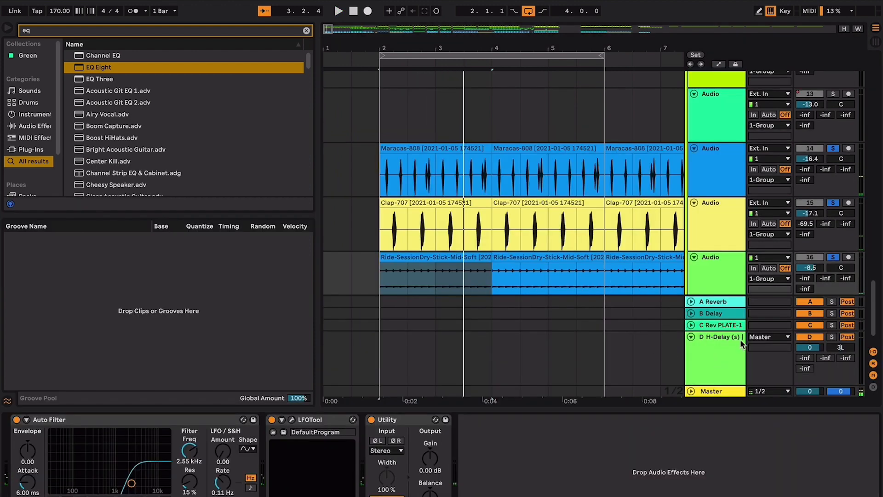
{"action": "scroll", "coordinate": [766, 273], "scroll_direction": "down", "scroll_amount": 2}
{"action": "left_click", "coordinate": [833, 230]}
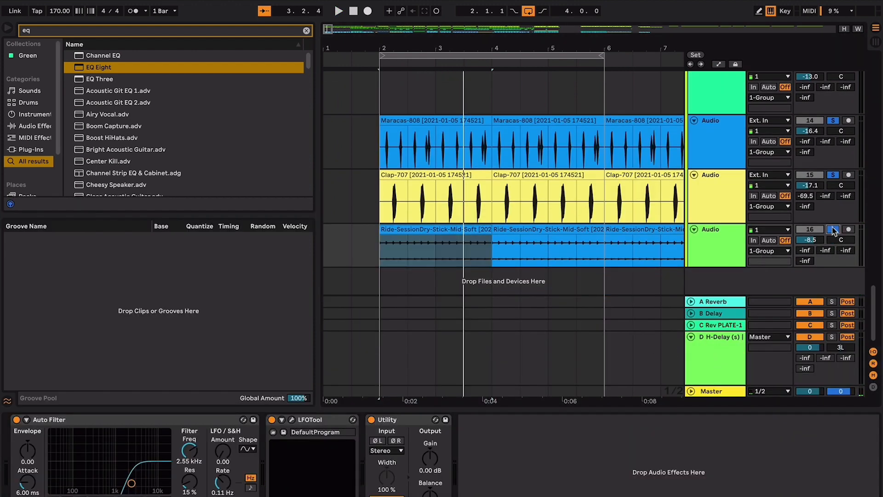
{"action": "key", "text": "space"}
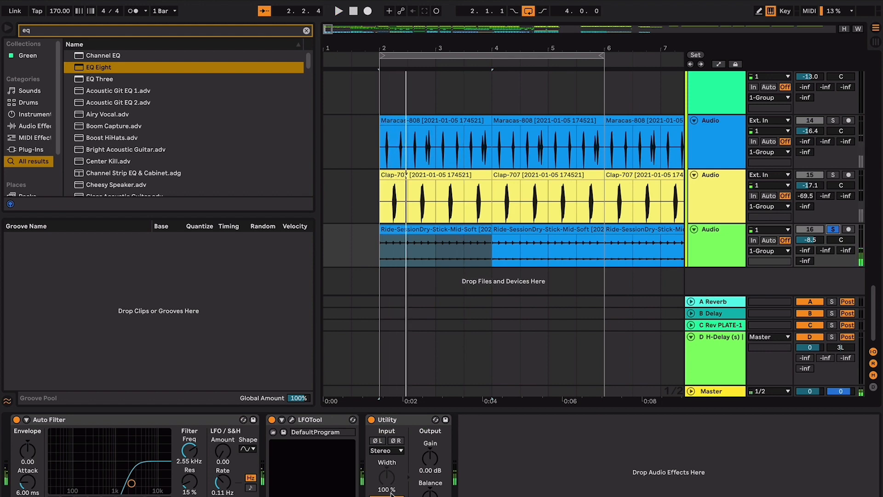
{"action": "key", "text": "space"}
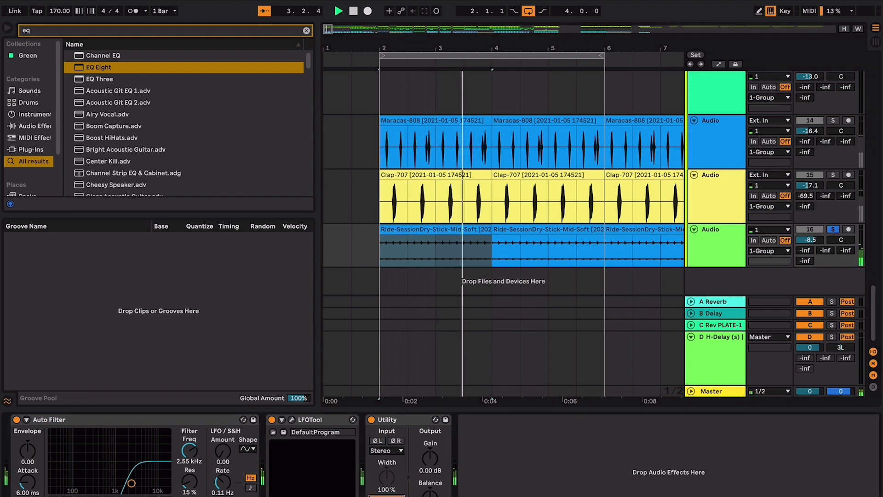
{"action": "key", "text": "space"}
Step: Bypass and re-enable Auto Filter on track 16, and restart playback of the ride
{"action": "left_click", "coordinate": [16, 420]}
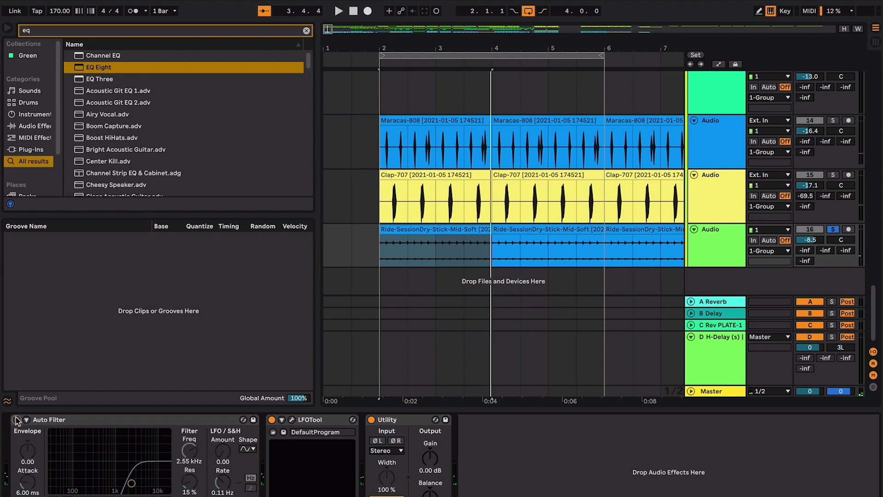
{"action": "left_click", "coordinate": [16, 420]}
{"action": "key", "text": "space"}
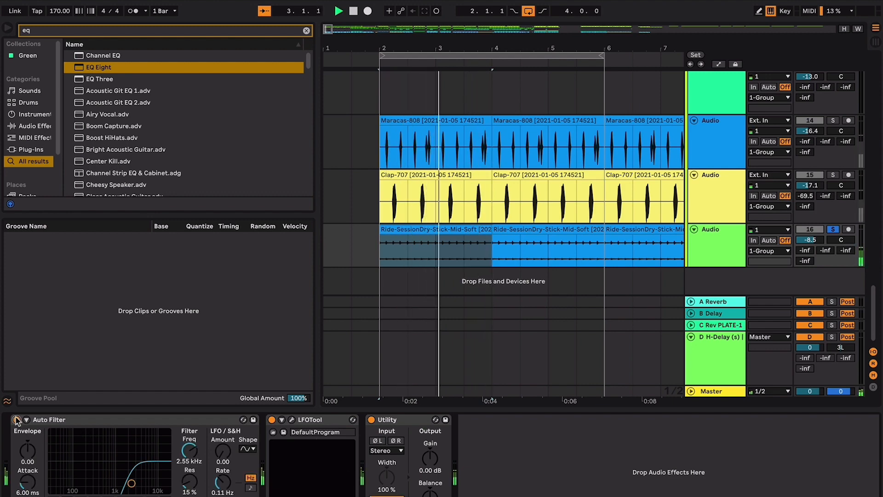
Step: Open LFOTool's window on the ride track, compare the sound with the device off and on, and close the window
{"action": "left_click", "coordinate": [291, 420]}
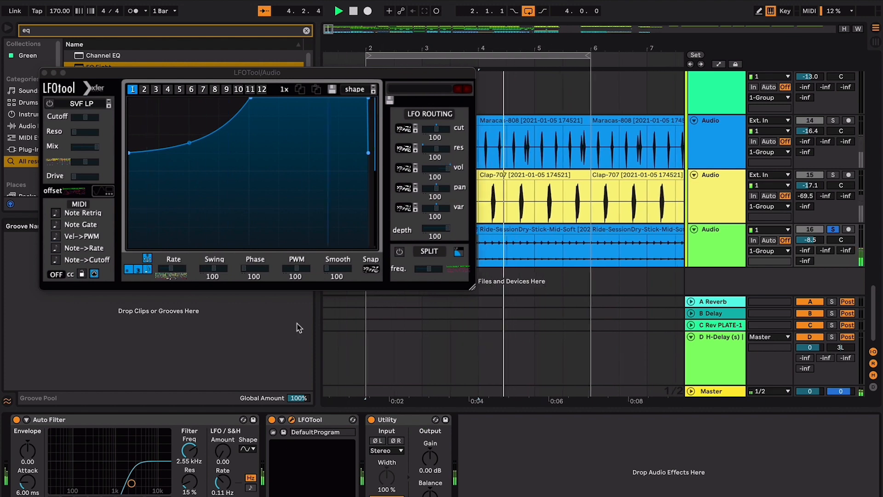
{"action": "left_click", "coordinate": [272, 420]}
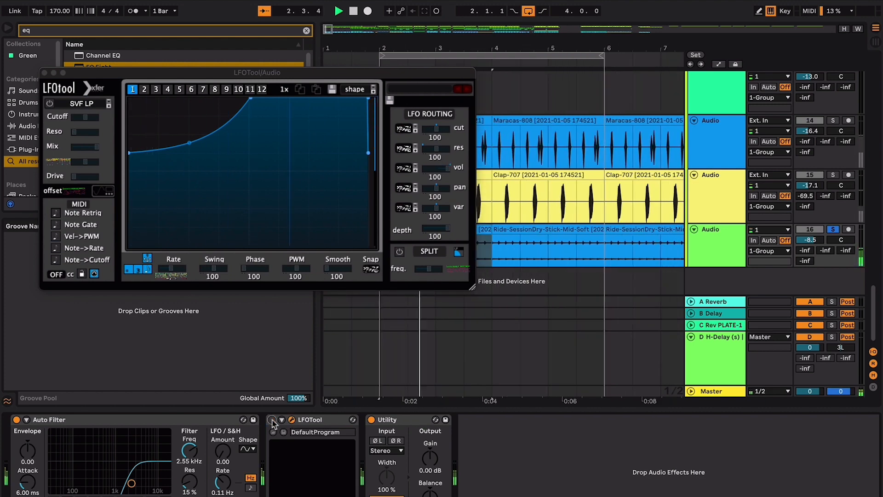
{"action": "left_click", "coordinate": [272, 419]}
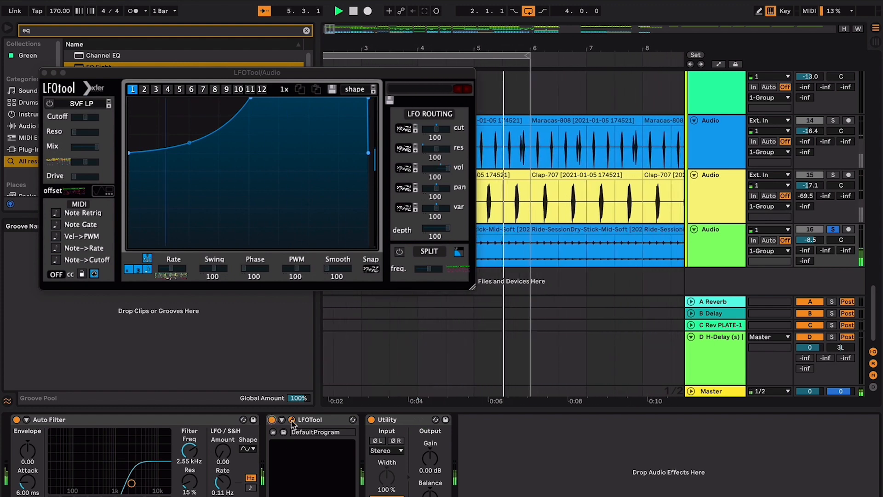
{"action": "left_click", "coordinate": [292, 420]}
Step: Stop playback, hide the device view and fold all tracks in the group
{"action": "key", "text": "space"}
{"action": "key", "text": "super+alt+l"}
{"action": "left_click", "coordinate": [550, 256]}
{"action": "scroll", "coordinate": [550, 256], "scroll_direction": "up", "scroll_amount": 20}
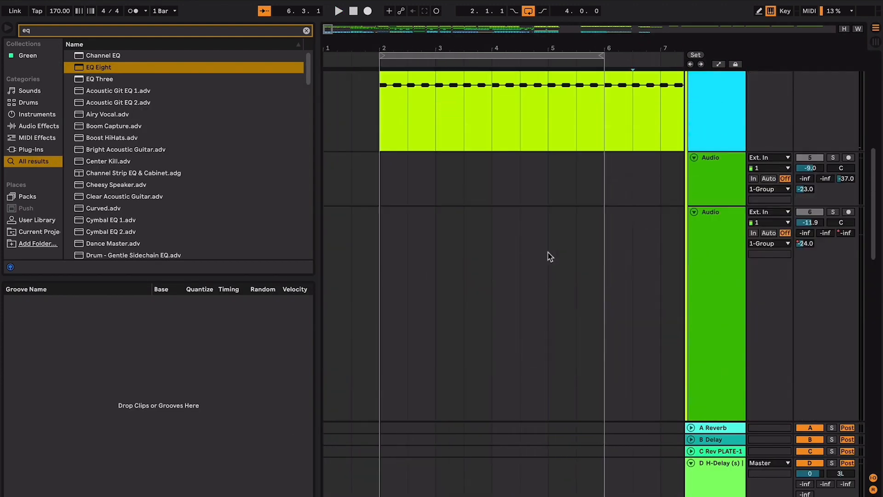
{"action": "left_click", "coordinate": [705, 252]}
{"action": "left_click", "coordinate": [695, 250]}
{"action": "left_click", "coordinate": [550, 225]}
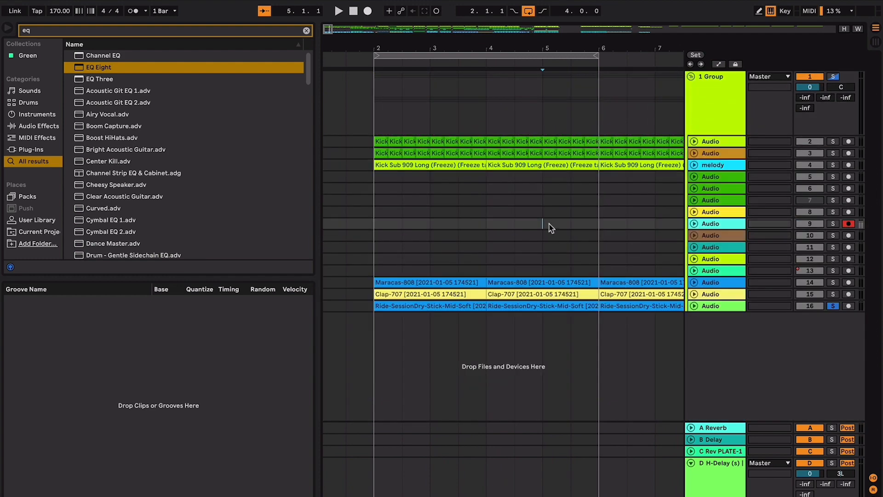
Step: Show the wider arrangement, turn off looping and clear the solo on track 16
{"action": "key", "text": "minus"}
{"action": "key", "text": "minus"}
{"action": "key", "text": "minus"}
{"action": "key", "text": "minus"}
{"action": "left_click", "coordinate": [530, 11]}
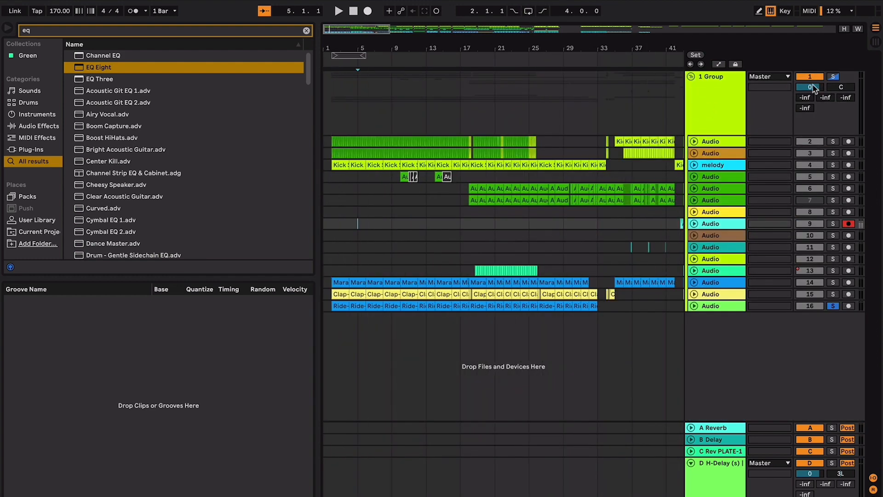
{"action": "left_click", "coordinate": [833, 305]}
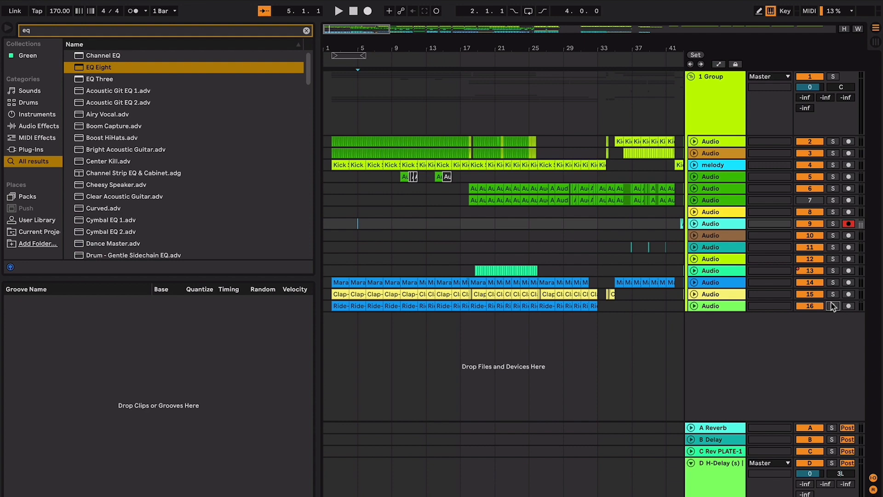
Step: Delete the time of the empty first bar so that the arrangement's clips start at bar 1
{"action": "left_click", "coordinate": [341, 200]}
{"action": "key", "text": "plus"}
{"action": "key", "text": "plus"}
{"action": "key", "text": "plus"}
{"action": "key", "text": "plus"}
{"action": "scroll", "coordinate": [342, 200], "scroll_direction": "left", "scroll_amount": 4}
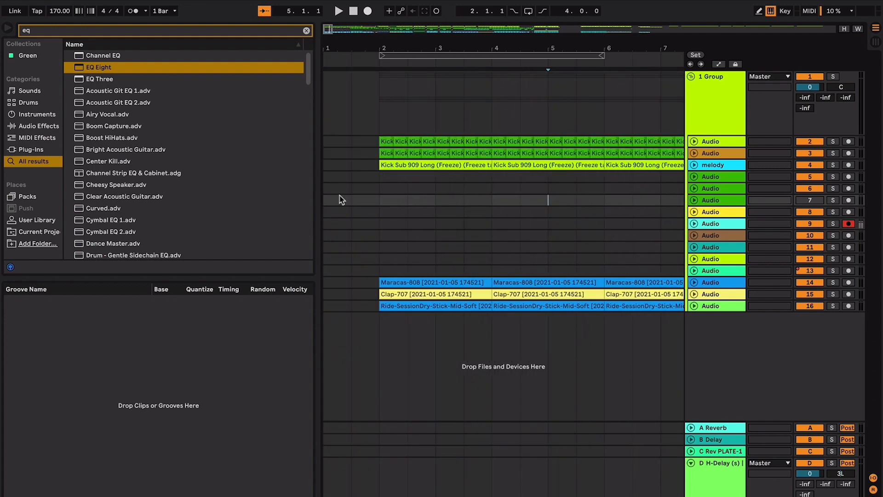
{"action": "left_click", "coordinate": [370, 191]}
{"action": "key", "text": "shift+Down"}
{"action": "key", "text": "shift+Left"}
{"action": "key", "text": "shift+Left"}
{"action": "key", "text": "super+shift+BackSpace"}
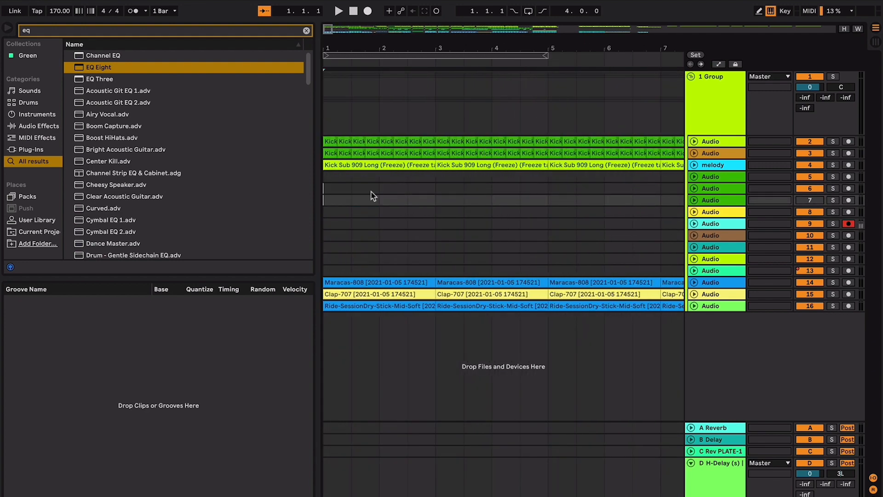
Step: Play the arrangement from bar 1 and unfold all tracks in the group
{"action": "key", "text": "space"}
{"action": "left_click", "coordinate": [693, 165], "text": "alt"}
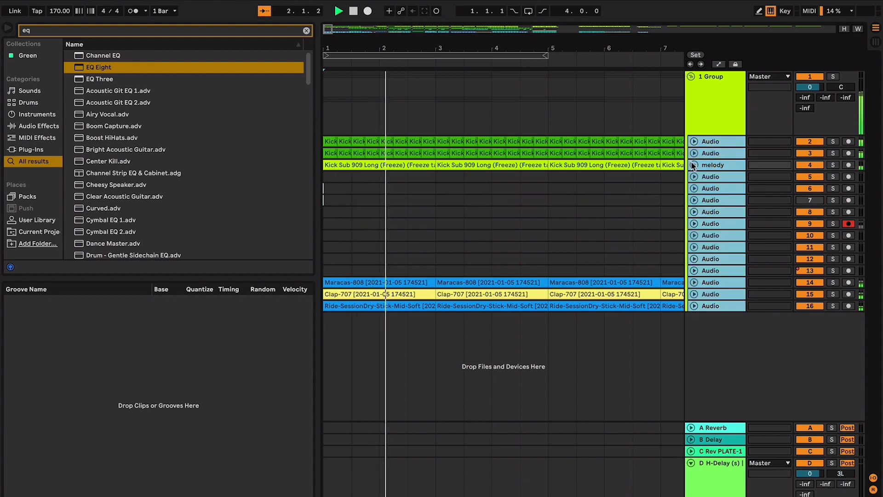
{"action": "left_click", "coordinate": [591, 215]}
{"action": "scroll", "coordinate": [592, 217], "scroll_direction": "up", "scroll_amount": 15}
{"action": "scroll", "coordinate": [592, 217], "scroll_direction": "down", "scroll_amount": 1}
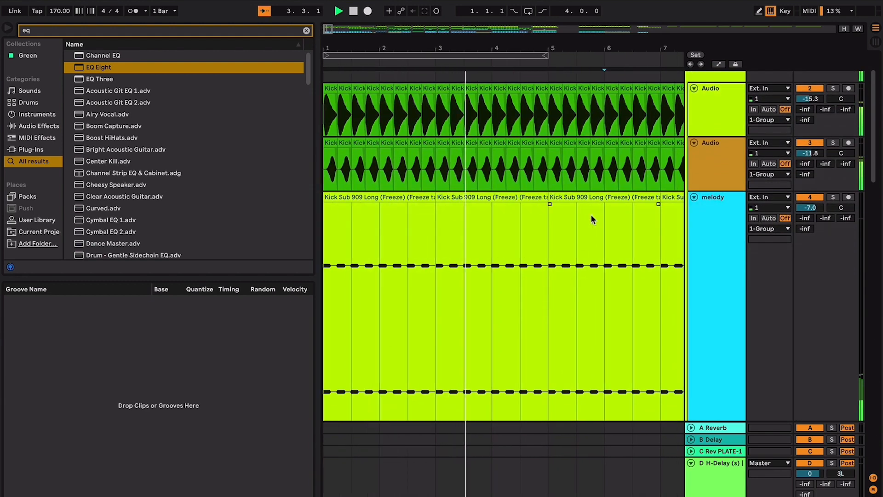
Step: Check the melody track's devices, reduce the melody track's height and look at track 5 with its clips at bar 9
{"action": "key", "text": "super+alt+l"}
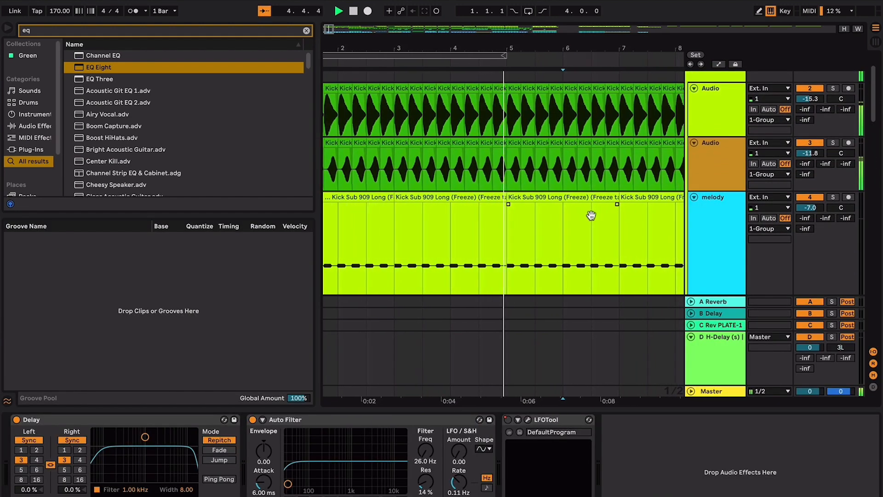
{"action": "key", "text": "super+alt+l"}
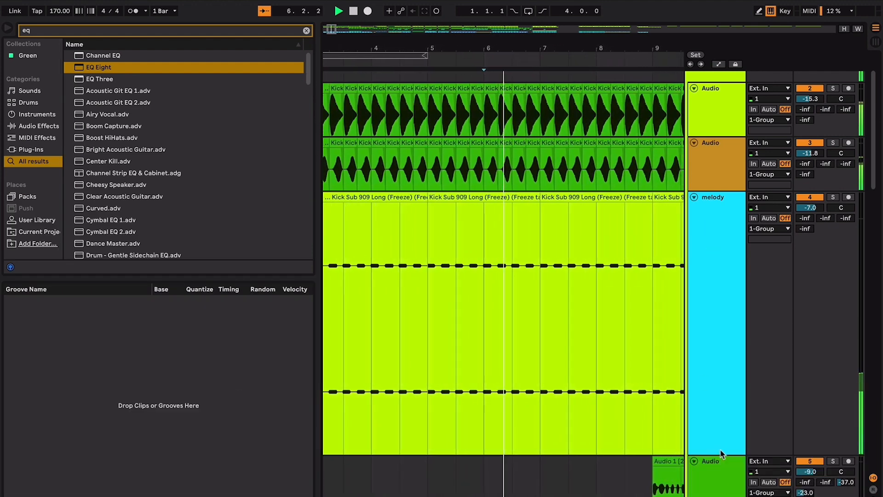
{"action": "left_click_drag", "start_coordinate": [721, 453], "coordinate": [716, 257]}
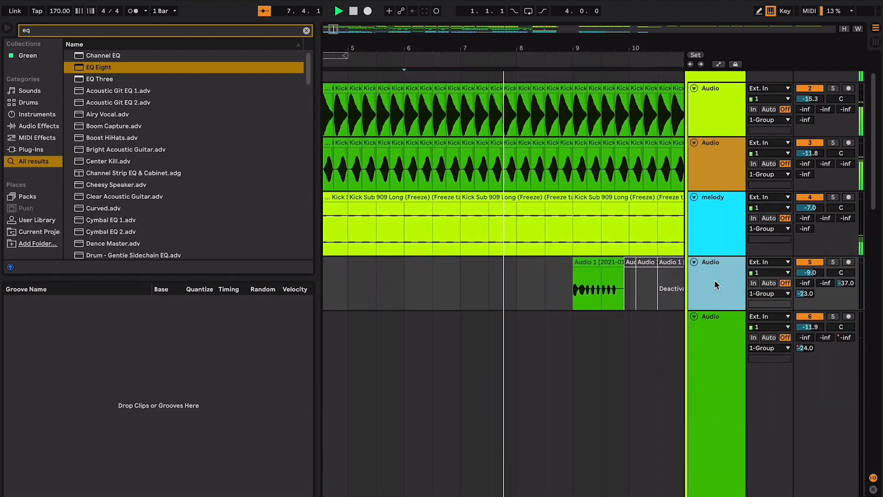
{"action": "double_click", "coordinate": [715, 280]}
{"action": "key", "text": "super+alt+l"}
{"action": "left_click", "coordinate": [650, 275]}
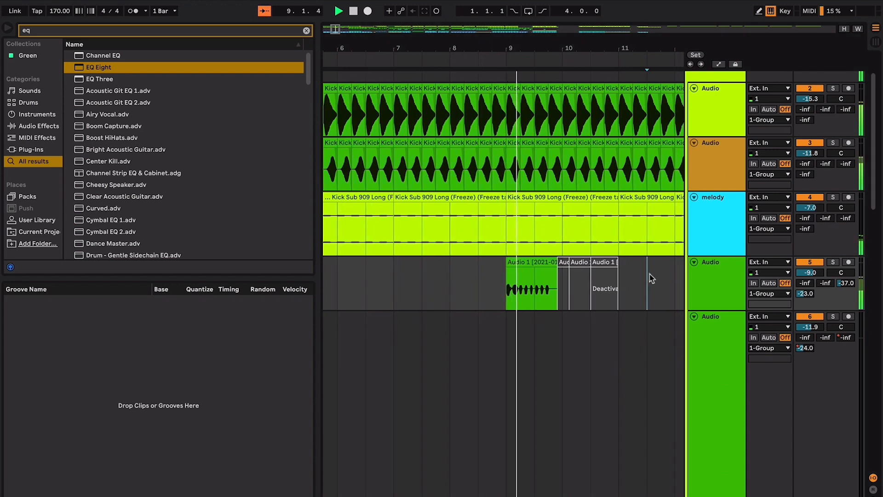
Step: Solo track 5, show its device chain and play its Audio 1 clip at bar 9
{"action": "left_click", "coordinate": [710, 272]}
{"action": "key", "text": "space"}
{"action": "left_click", "coordinate": [832, 263]}
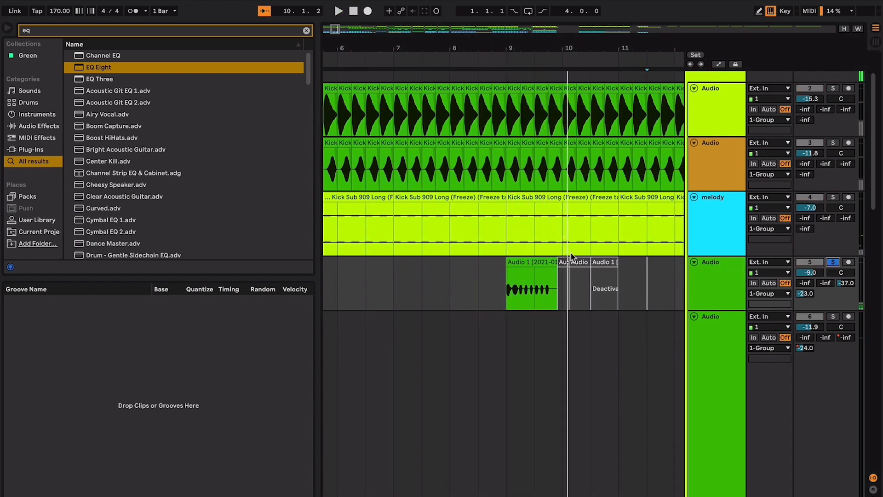
{"action": "left_click", "coordinate": [527, 261]}
{"action": "double_click", "coordinate": [700, 289]}
{"action": "key", "text": "space"}
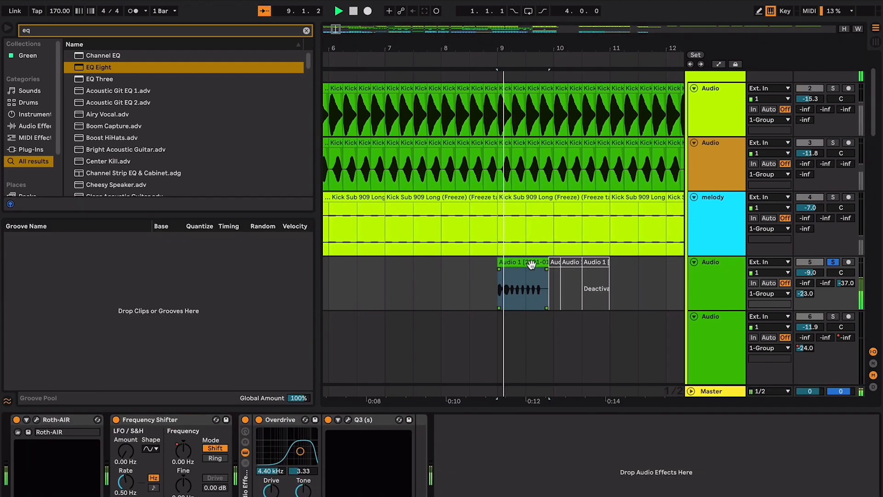
Step: Stop playback and inspect the Frequency Shifter and Roth-AIR devices in track 5's chain
{"action": "left_click", "coordinate": [176, 421]}
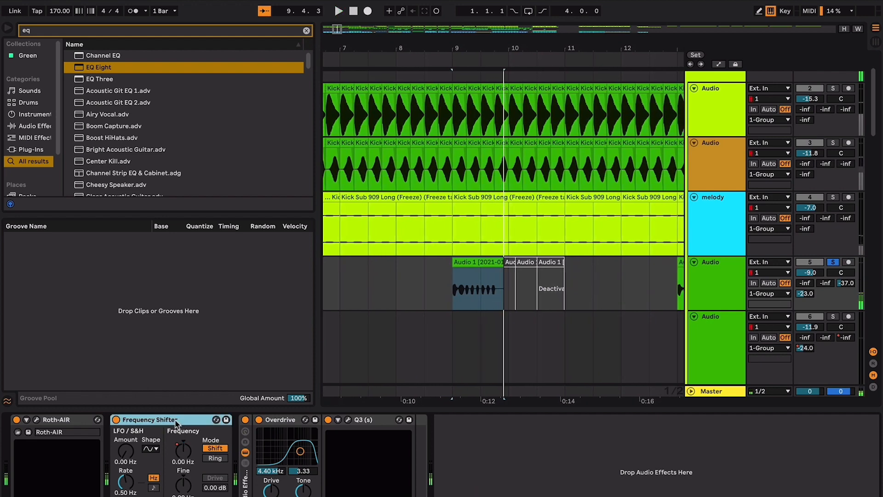
{"action": "right_click", "coordinate": [146, 420]}
{"action": "left_click", "coordinate": [137, 421]}
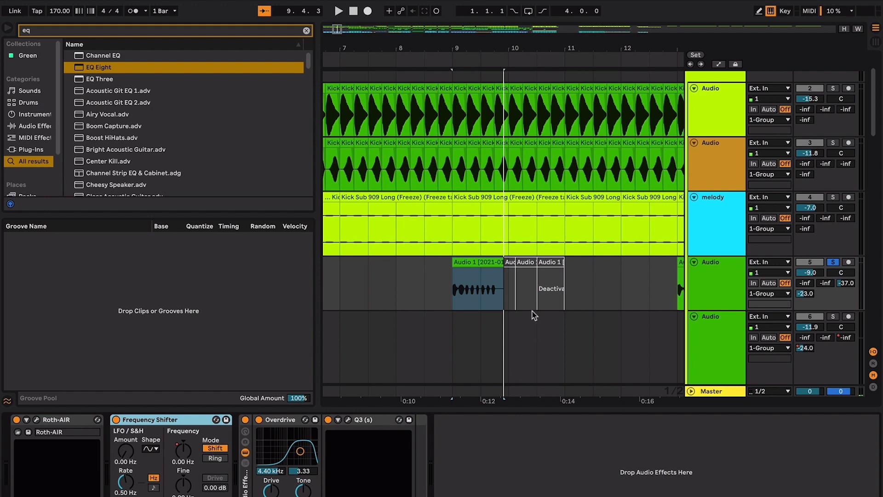
{"action": "scroll", "coordinate": [533, 309], "scroll_direction": "down", "scroll_amount": 1}
{"action": "left_click", "coordinate": [482, 255]}
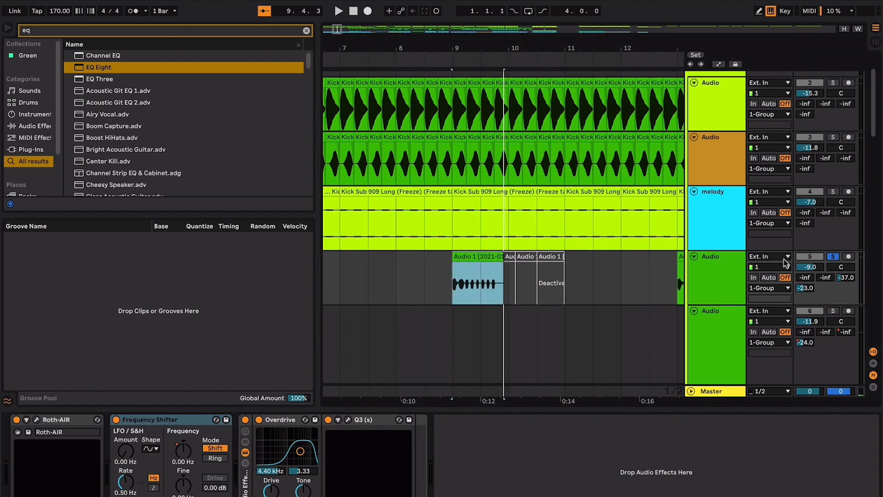
{"action": "left_click", "coordinate": [55, 420]}
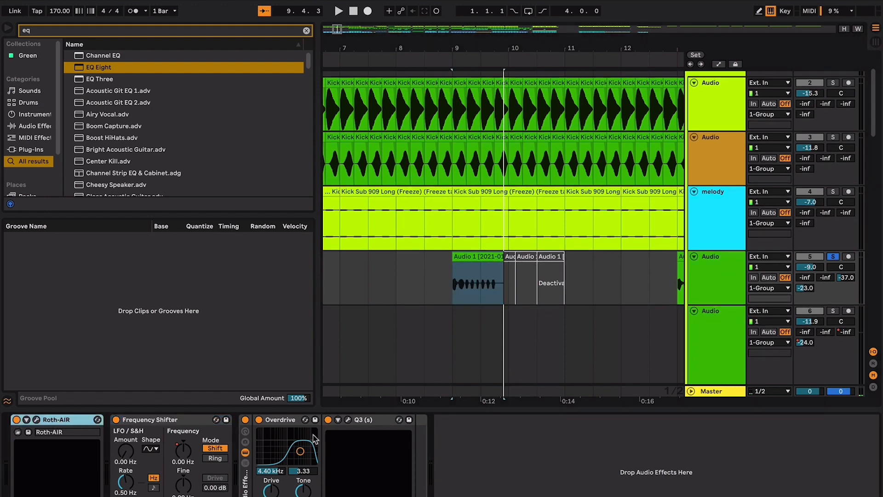
Step: Group all devices in track 5's chain into one rack, bypass the rack and play the Audio 1 clip
{"action": "left_click", "coordinate": [243, 492], "text": "shift"}
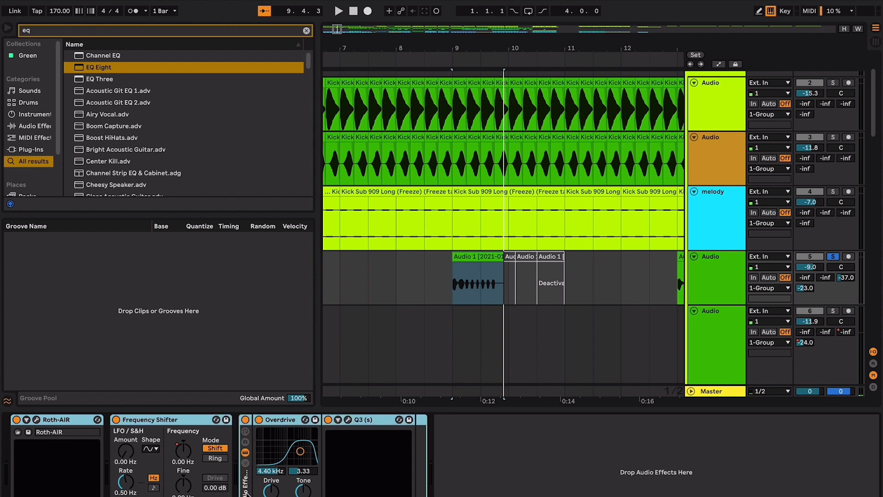
{"action": "key", "text": "ctrl+g"}
{"action": "key", "text": "space"}
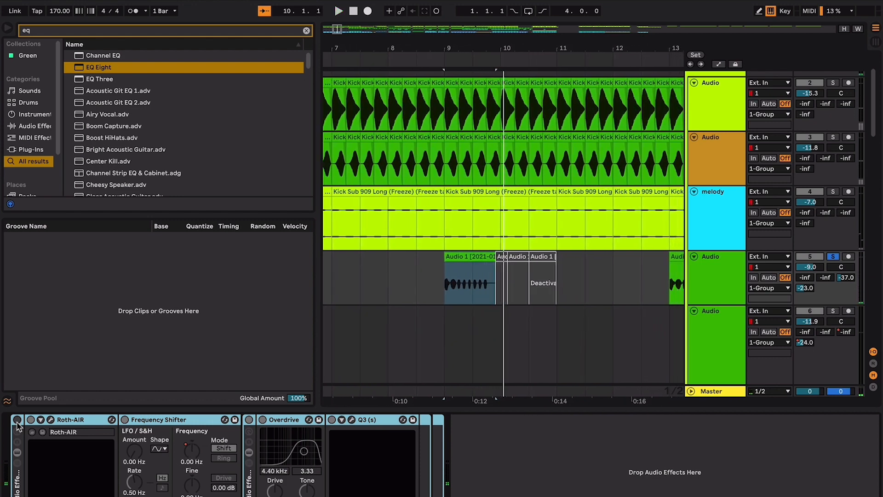
{"action": "key", "text": "space"}
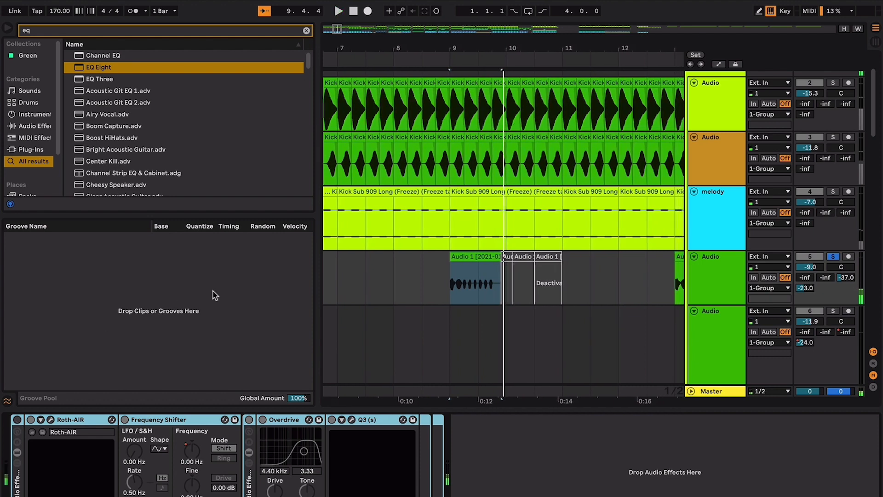
Step: Play track 5's unprocessed Audio 1 clip from bar 9 and view its first hits up close
{"action": "left_click", "coordinate": [451, 282]}
{"action": "scroll", "coordinate": [451, 282], "scroll_direction": "up", "scroll_amount": 10}
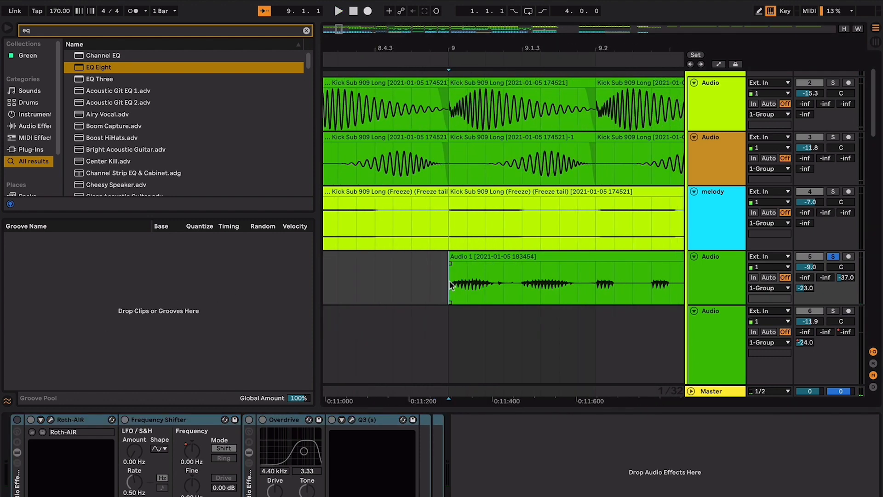
{"action": "key", "text": "space"}
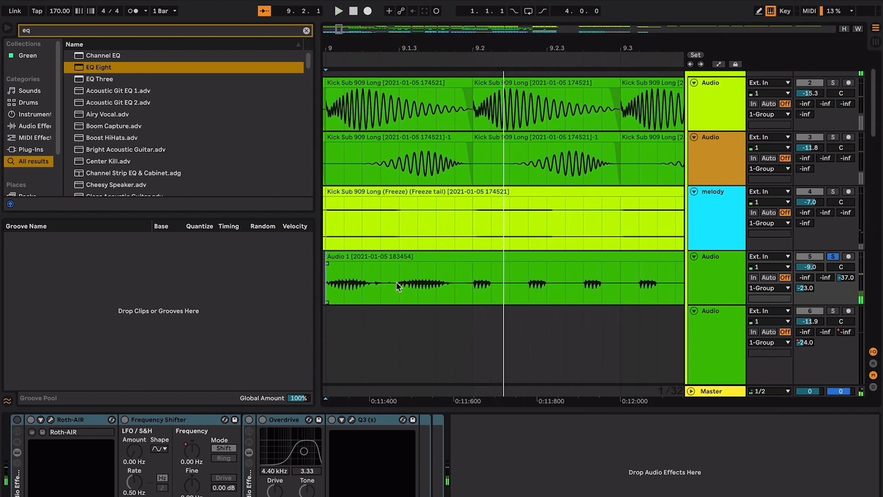
{"action": "key", "text": "space"}
Step: Duplicate the second hit of track 5's Audio 1 clip, starting at 9.1.3, twice in a row
{"action": "left_click_drag", "start_coordinate": [399, 286], "coordinate": [458, 282]}
{"action": "key", "text": "ctrl+d"}
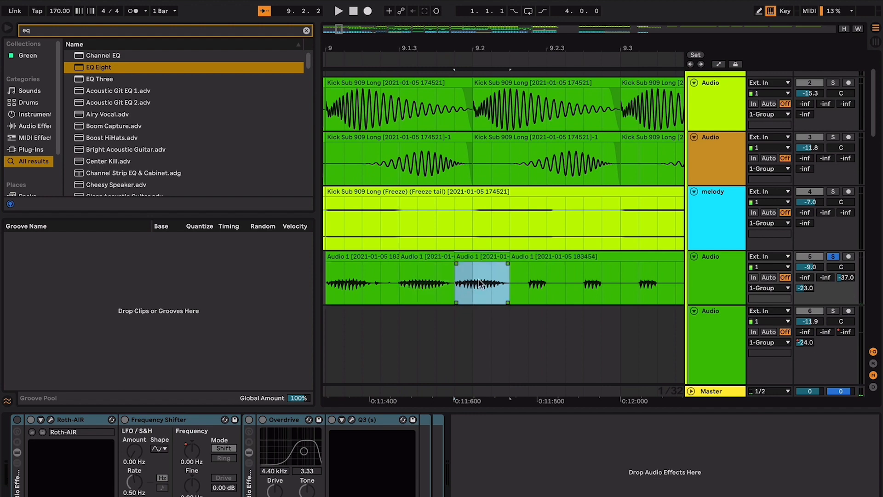
{"action": "key", "text": "ctrl+d"}
Step: Shorten the copied hit to a smaller slice, duplicate it three times and play the pattern from bar 9
{"action": "left_click", "coordinate": [490, 284]}
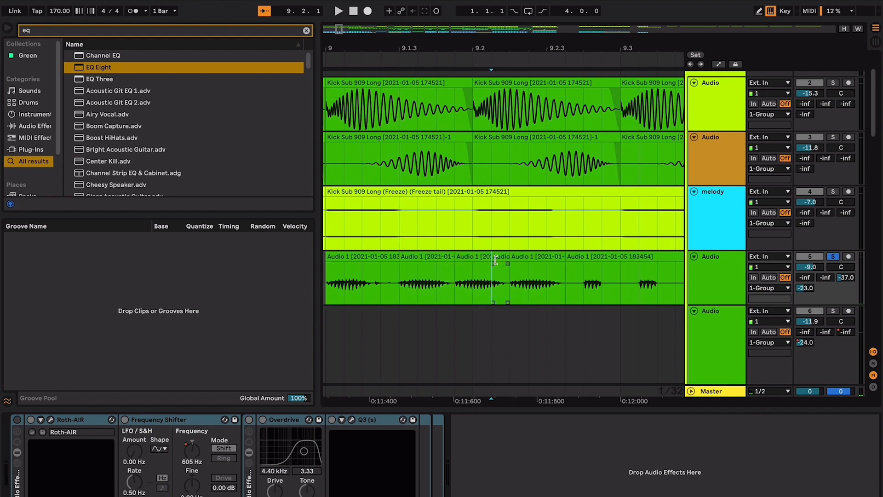
{"action": "left_click", "coordinate": [496, 261]}
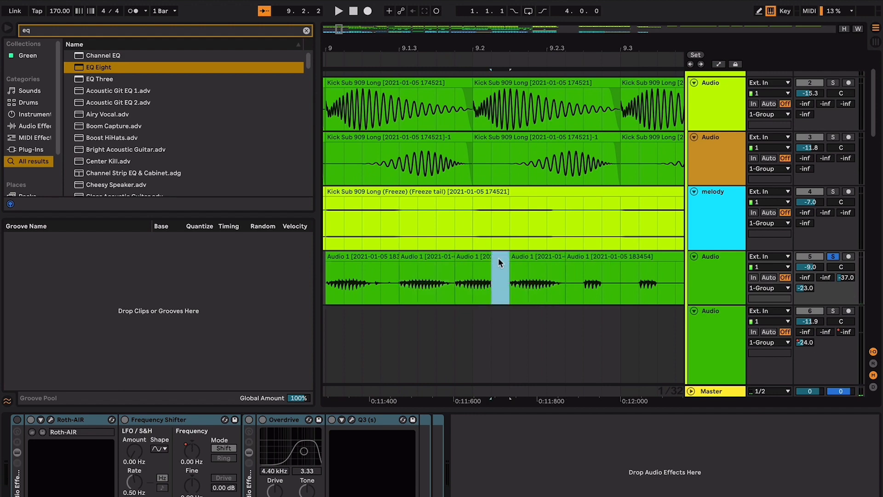
{"action": "left_click", "coordinate": [456, 264]}
{"action": "key", "text": "ctrl+d"}
{"action": "key", "text": "ctrl+d"}
{"action": "key", "text": "ctrl+d"}
{"action": "key", "text": "space"}
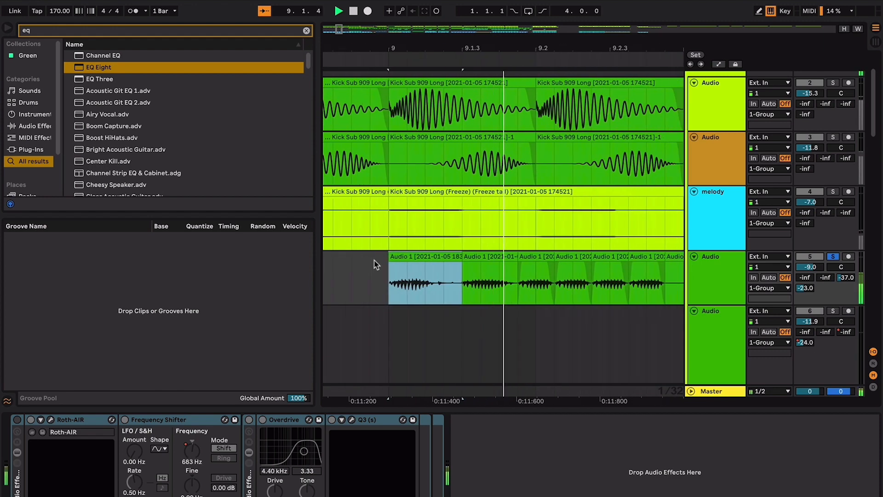
{"action": "key", "text": "minus"}
{"action": "key", "text": "minus"}
{"action": "scroll", "coordinate": [374, 263], "scroll_direction": "left", "scroll_amount": 2}
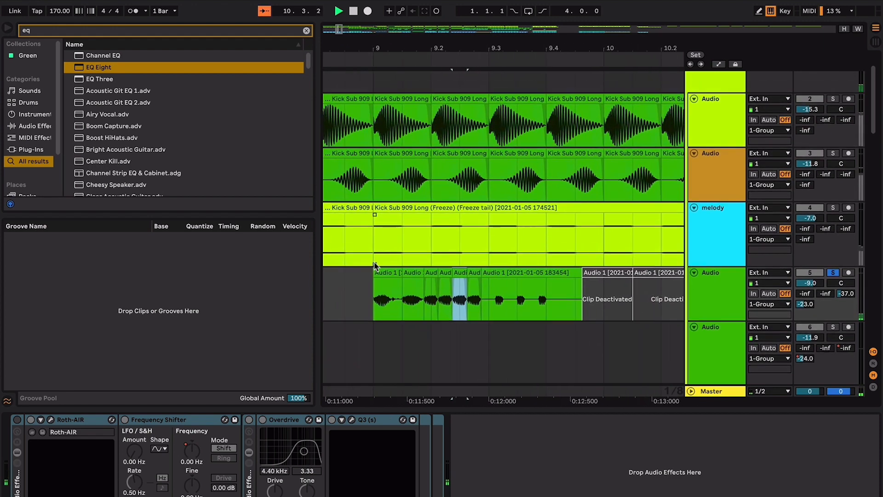
Step: Undo all slicing and duplicating on track 5 to restore the original Audio 1 clip
{"action": "key", "text": "ctrl+z"}
{"action": "key", "text": "ctrl+z"}
{"action": "key", "text": "ctrl+z"}
{"action": "key", "text": "ctrl+z"}
{"action": "key", "text": "ctrl+z"}
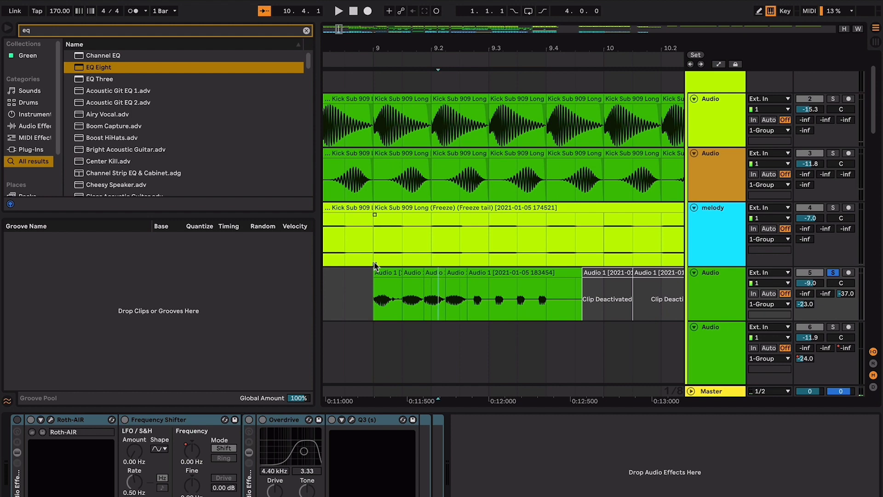
{"action": "key", "text": "ctrl+z"}
{"action": "key", "text": "ctrl+z"}
{"action": "key", "text": "ctrl+z"}
Step: Play the restored Audio 1 clip from bar 9 and again from its middle with the rack bypassed
{"action": "left_click", "coordinate": [385, 271]}
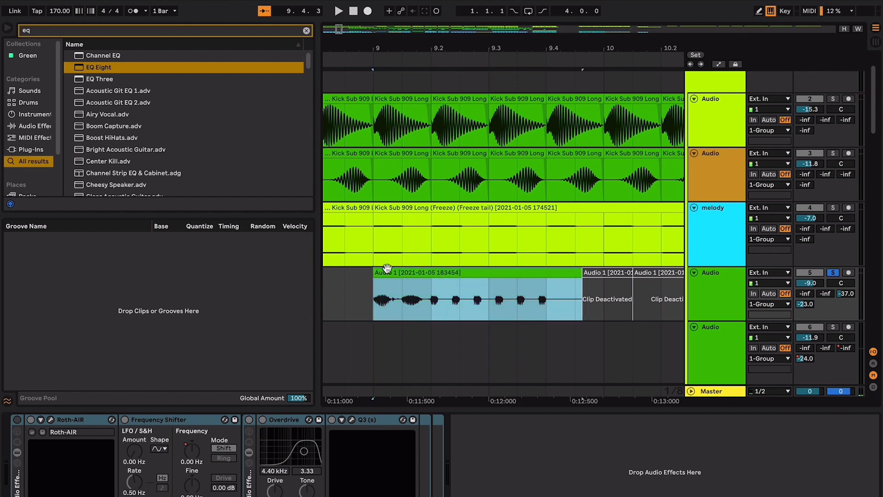
{"action": "key", "text": "space"}
{"action": "key", "text": "space"}
{"action": "left_click", "coordinate": [460, 307]}
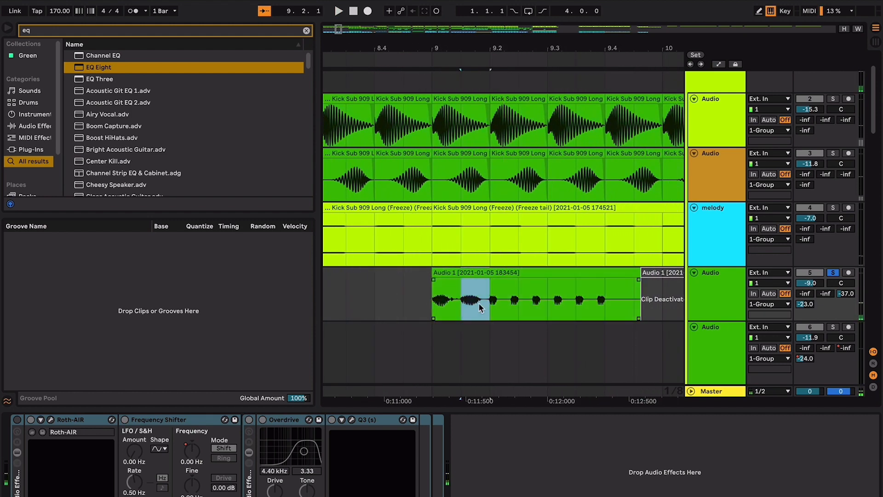
{"action": "key", "text": "space"}
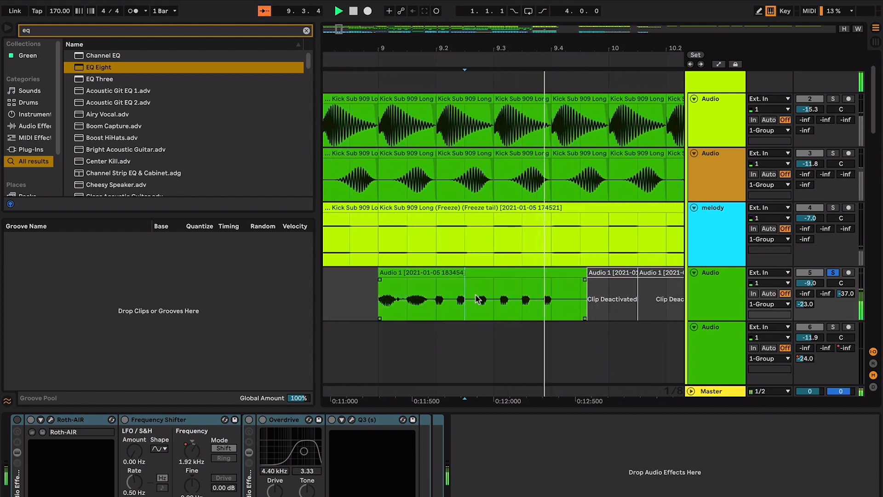
Step: Turn the outer rack back on with only the Frequency Shifter active and play track 5 from bar 9
{"action": "left_click", "coordinate": [17, 420]}
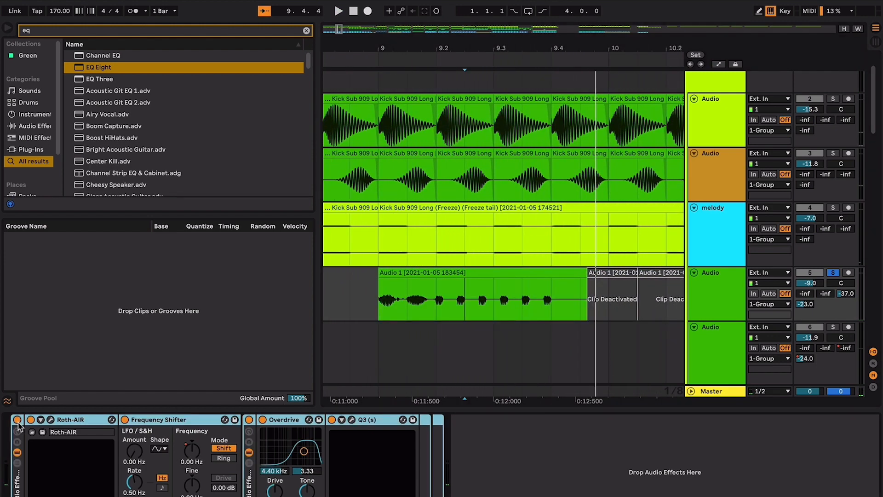
{"action": "left_click", "coordinate": [249, 420]}
{"action": "left_click", "coordinate": [376, 297]}
{"action": "key", "text": "space"}
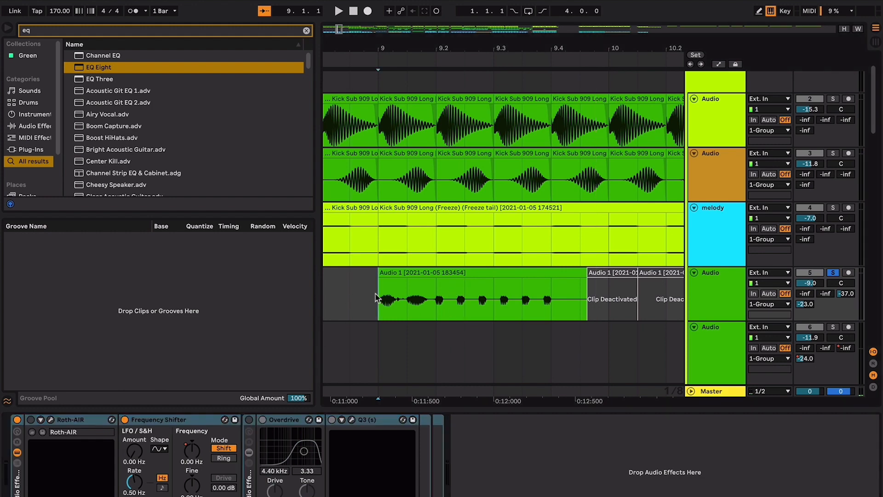
Step: Listen to the Frequency Shifter on the clip and show the automation lanes to examine its Coarse envelope
{"action": "key", "text": "space"}
{"action": "left_click_drag", "start_coordinate": [191, 446], "coordinate": [194, 450]}
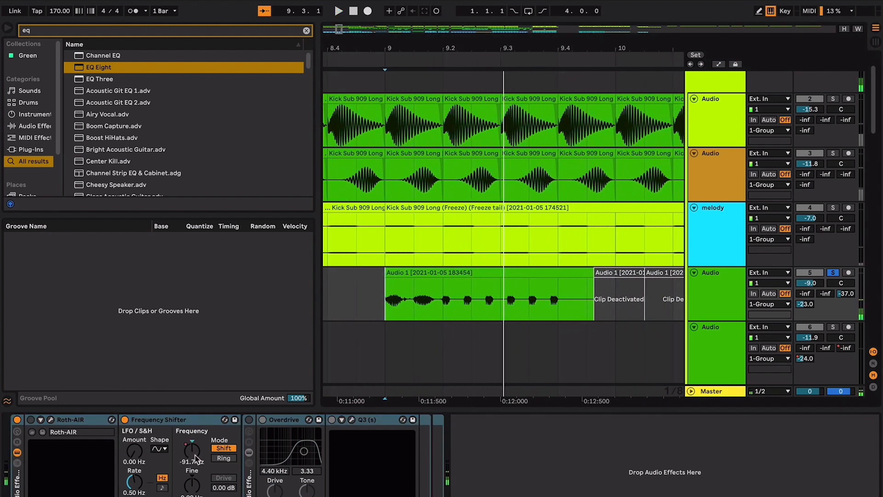
{"action": "key", "text": "space"}
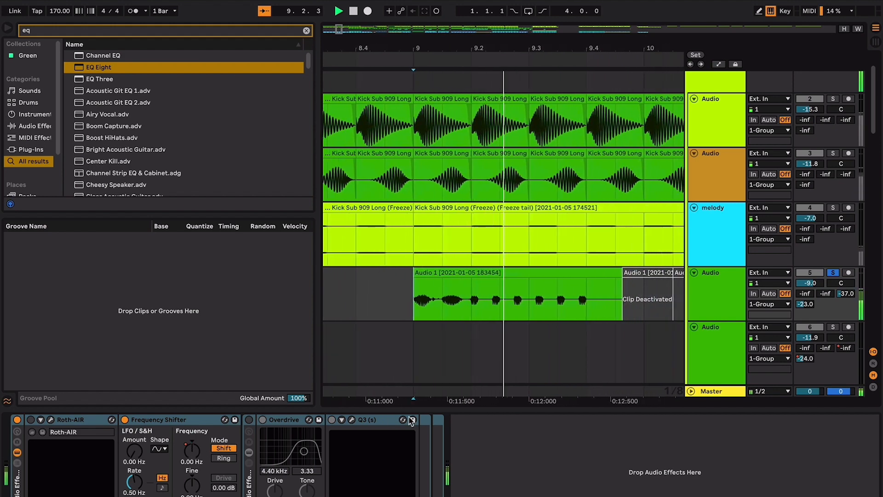
{"action": "key", "text": "space"}
{"action": "left_click", "coordinate": [719, 64]}
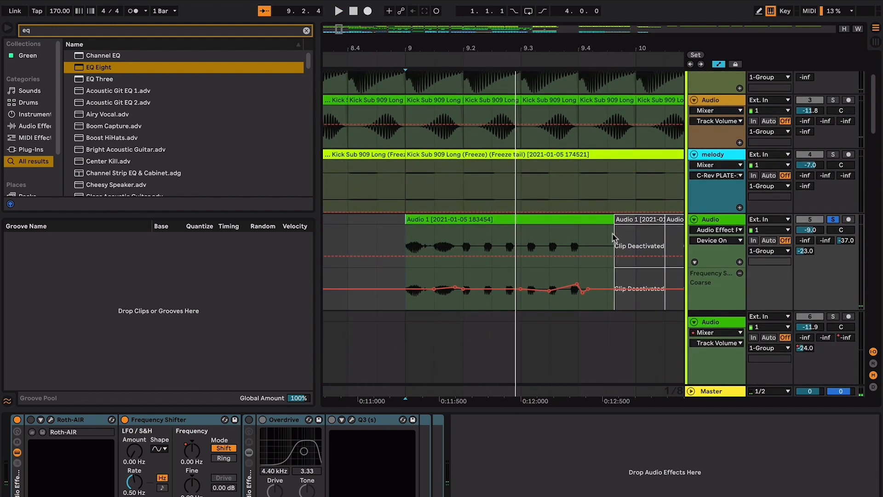
{"action": "key", "text": "space"}
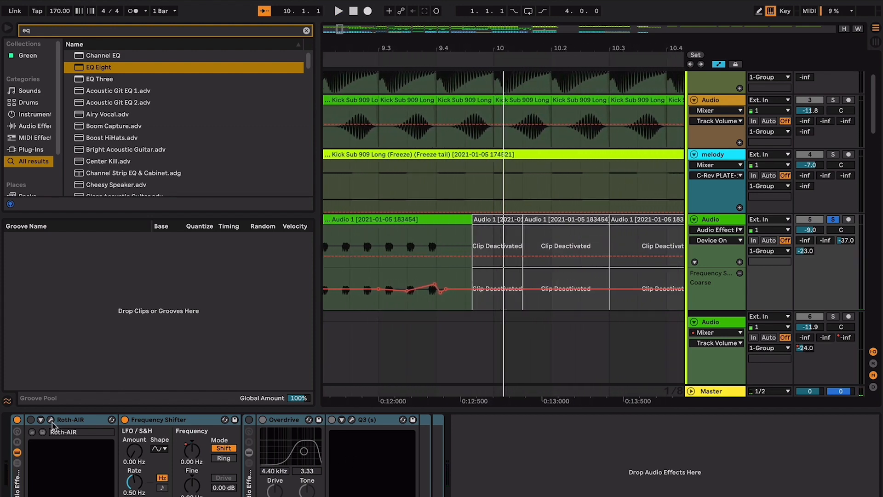
Step: Turn on the Roth-AIR device and open its plug-in window for a brief look
{"action": "left_click", "coordinate": [33, 421]}
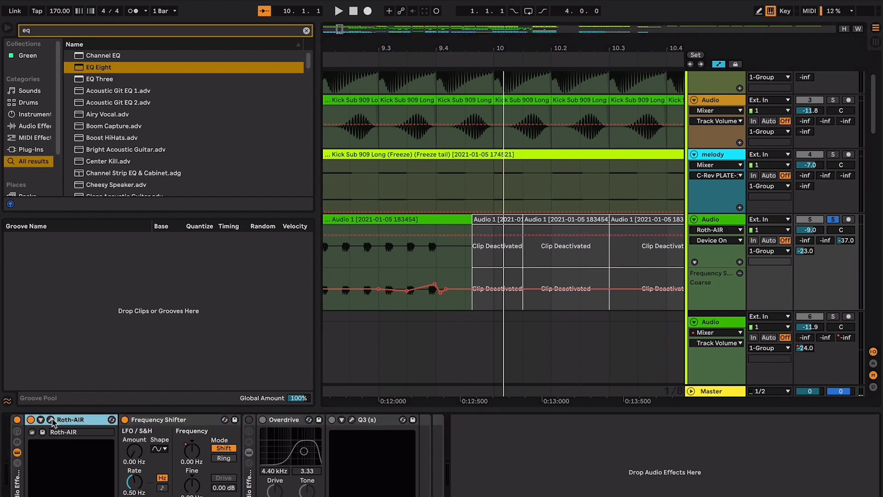
{"action": "left_click", "coordinate": [51, 420]}
{"action": "left_click", "coordinate": [51, 420]}
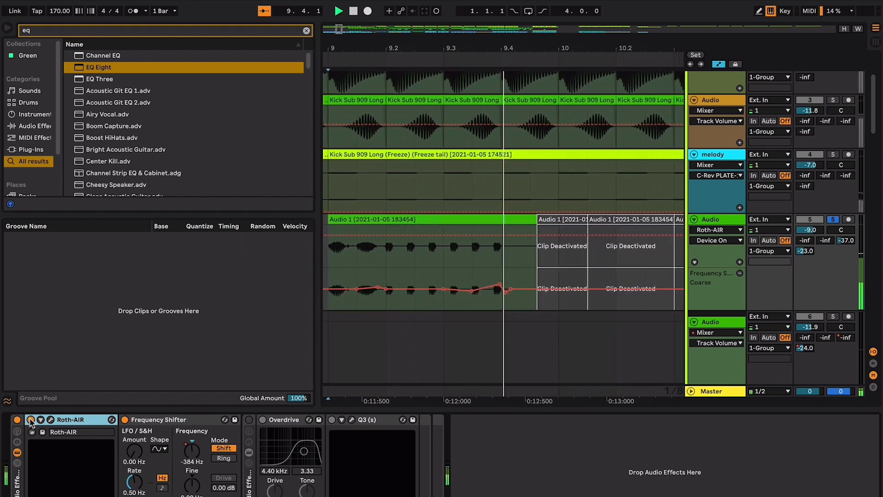
Step: Turn on the inner rack with Q3 (s) off, and compare playback with Overdrive off and on, leaving it on
{"action": "left_click", "coordinate": [249, 420]}
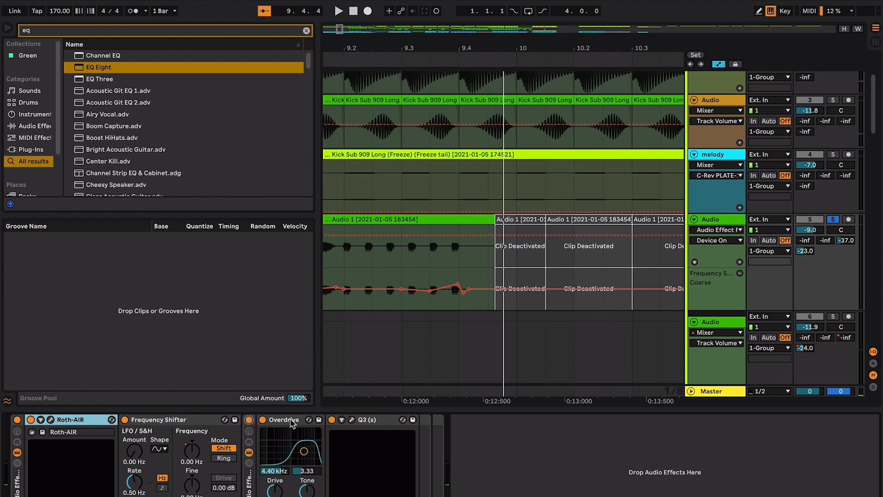
{"action": "left_click", "coordinate": [263, 419]}
{"action": "key", "text": "space"}
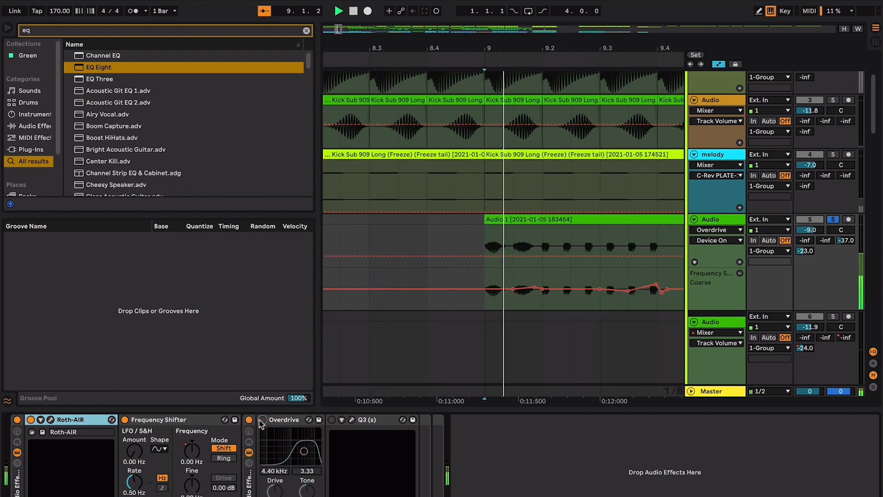
{"action": "left_click", "coordinate": [262, 420]}
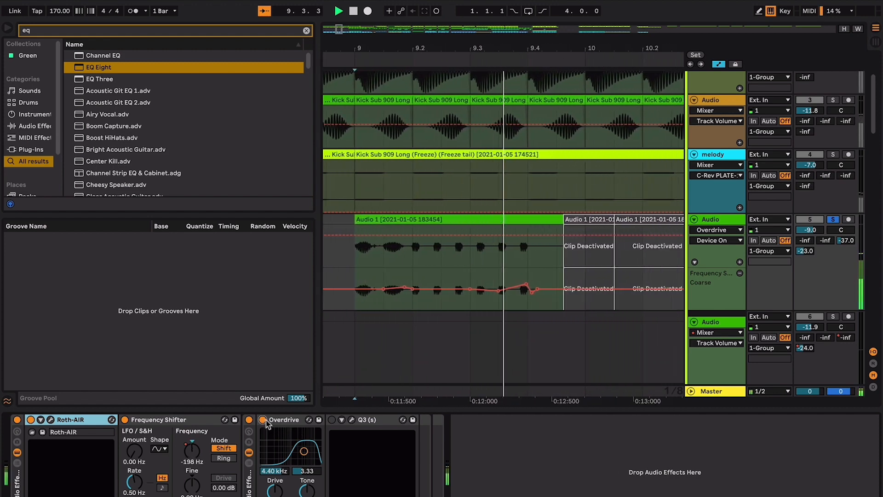
{"action": "left_click", "coordinate": [265, 420]}
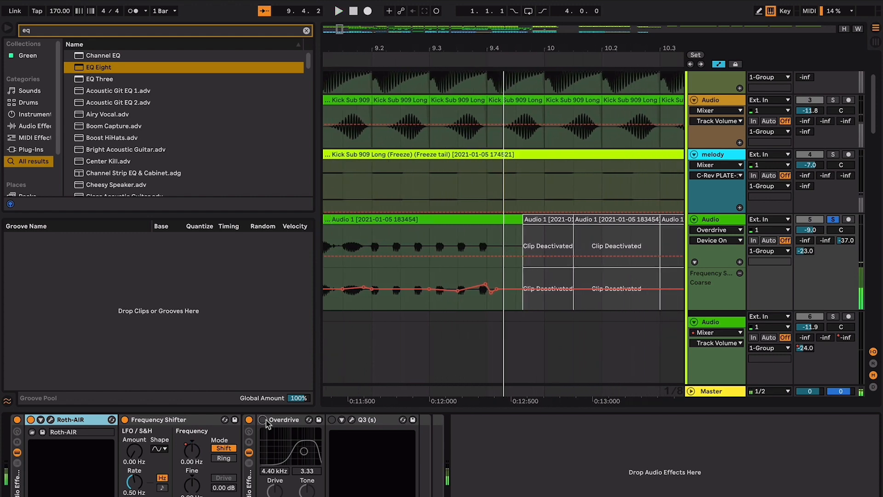
{"action": "left_click", "coordinate": [263, 420]}
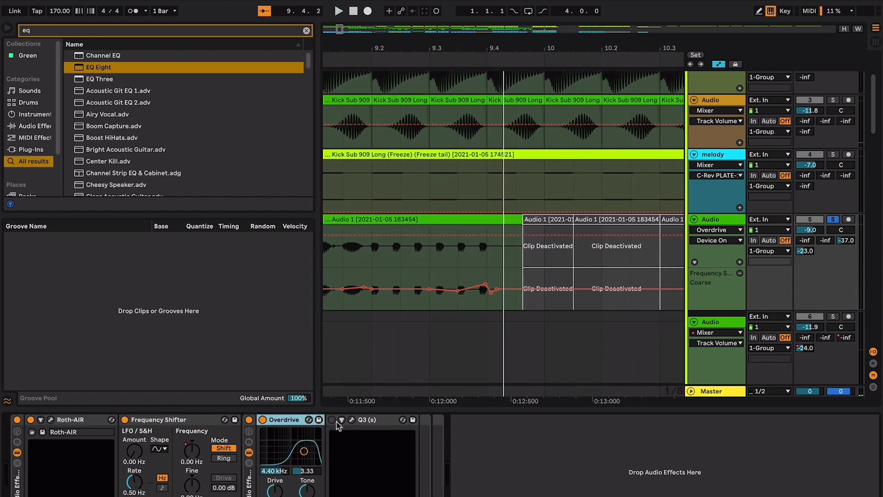
Step: Inspect the Q3 (s) equalizer curve, turn the device on and review it alongside Roth-AIR and Overdrive
{"action": "left_click", "coordinate": [351, 420]}
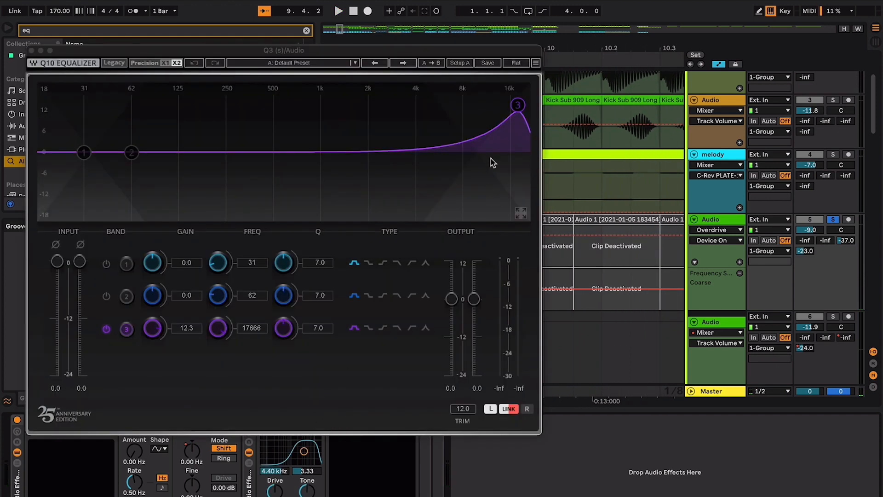
{"action": "left_click", "coordinate": [32, 51]}
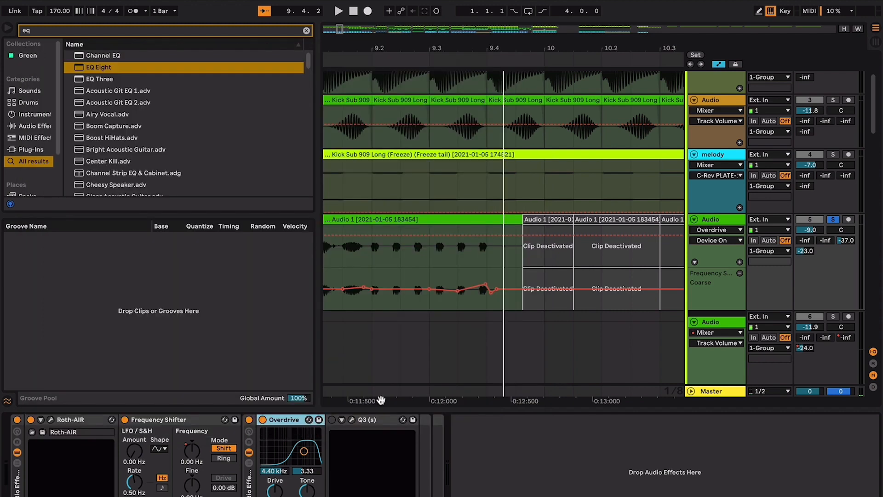
{"action": "left_click", "coordinate": [85, 421]}
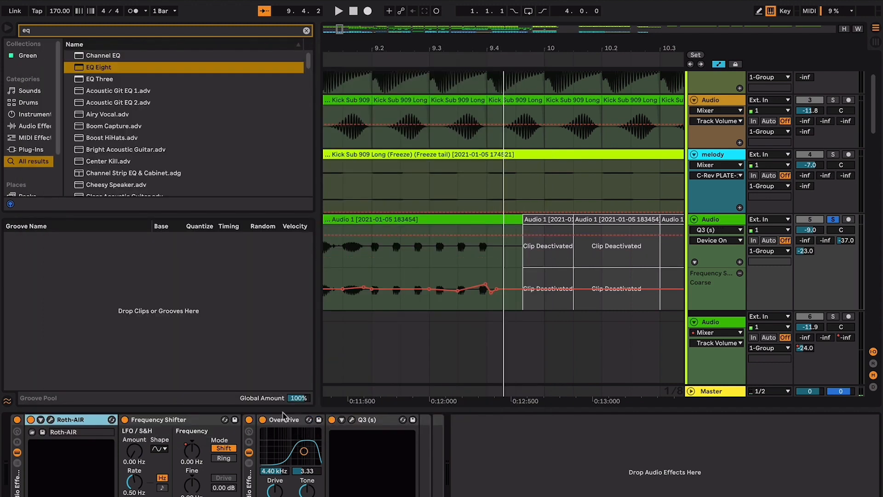
{"action": "left_click", "coordinate": [284, 419]}
{"action": "left_click", "coordinate": [370, 422]}
{"action": "left_click", "coordinate": [296, 420]}
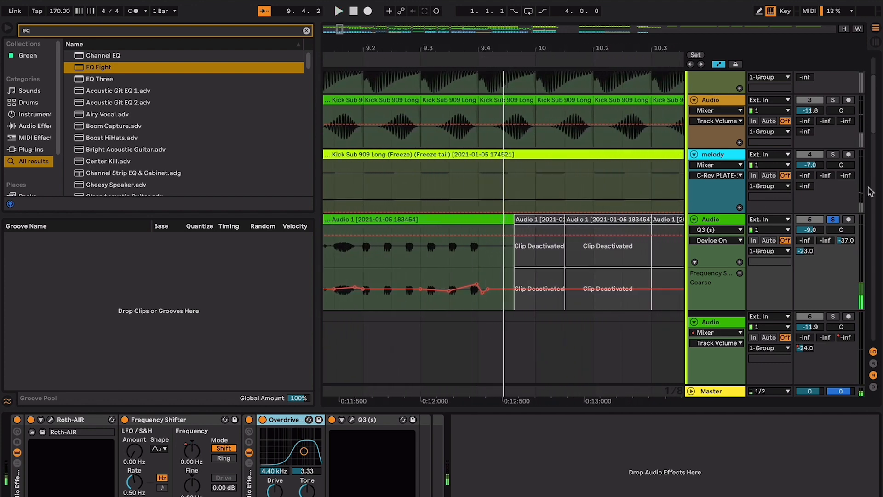
Step: Compare track 5 with its whole rack off and on, and unsolo it to play bar 9 with the other tracks
{"action": "left_click", "coordinate": [17, 420]}
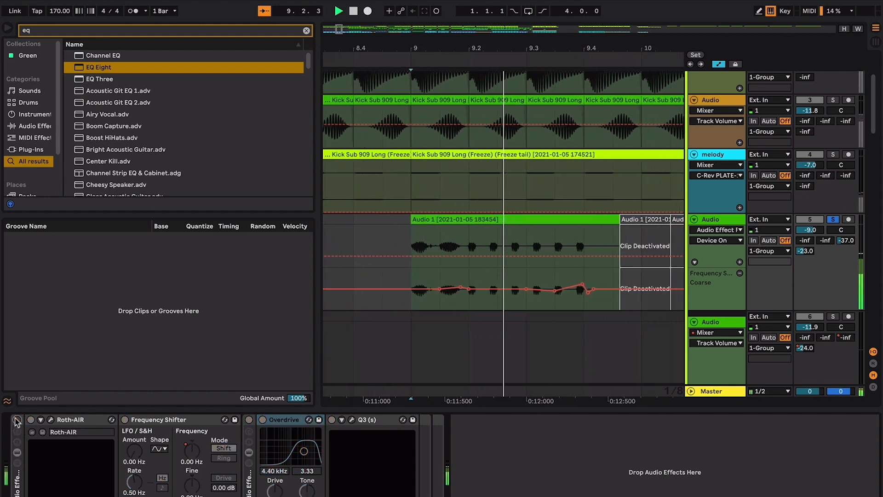
{"action": "left_click", "coordinate": [17, 419]}
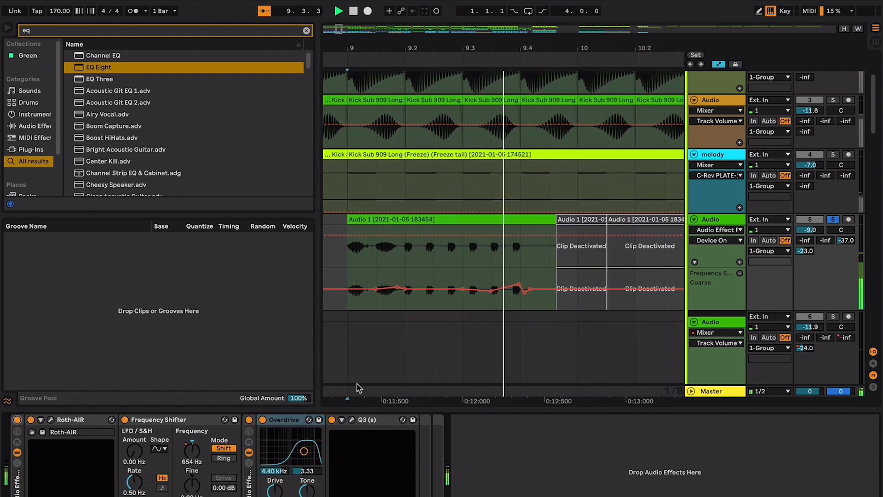
{"action": "left_click", "coordinate": [827, 221]}
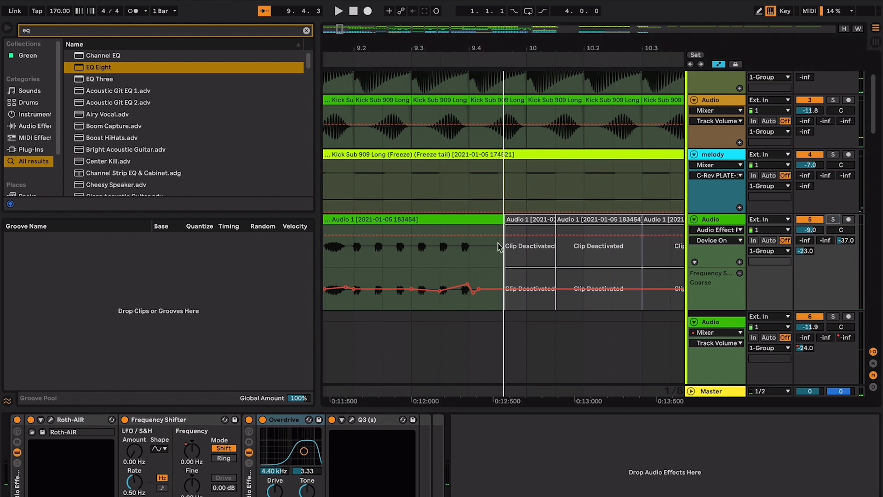
{"action": "left_click", "coordinate": [465, 219]}
{"action": "key", "text": "space"}
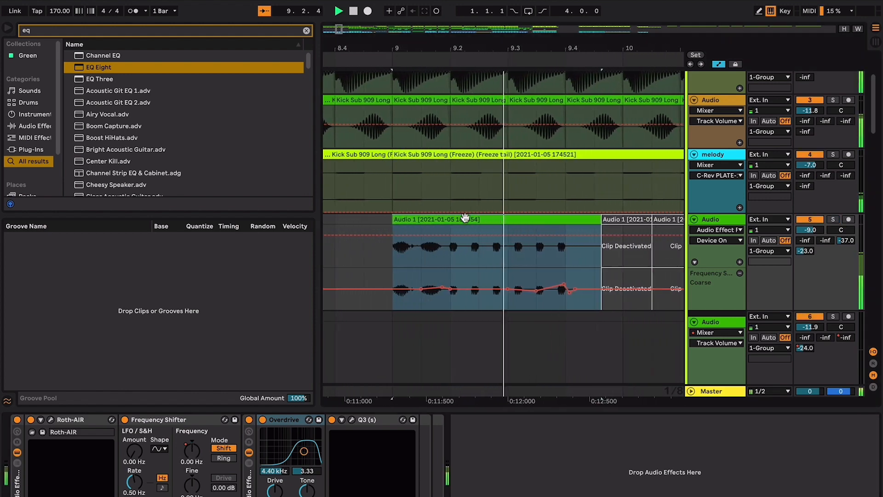
Step: Compare track 5's bar 9 audio with its whole effect rack off and on, and hide the device view
{"action": "left_click", "coordinate": [17, 420]}
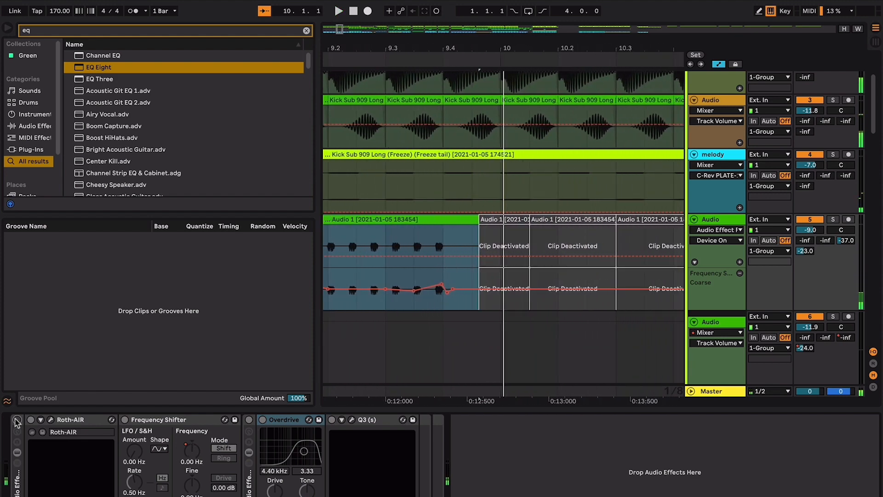
{"action": "left_click", "coordinate": [17, 421]}
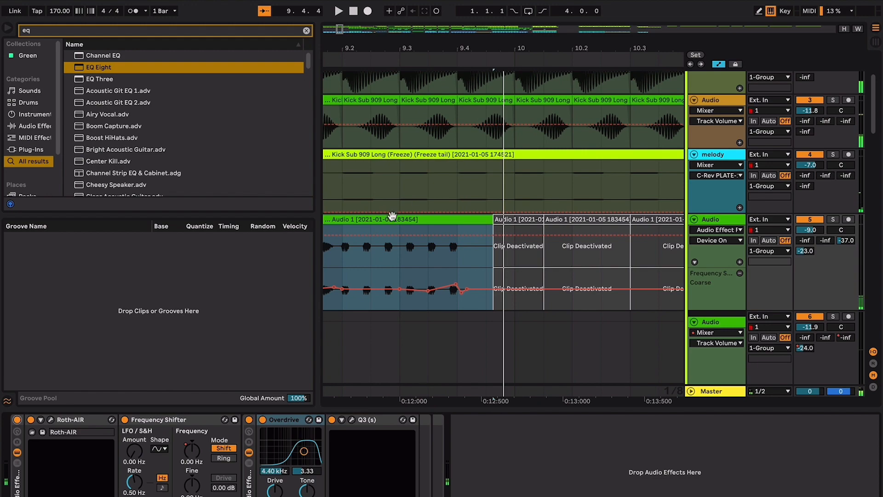
{"action": "key", "text": "minus"}
{"action": "key", "text": "minus"}
{"action": "key", "text": "minus"}
{"action": "key", "text": "minus"}
{"action": "key", "text": "super+alt+l"}
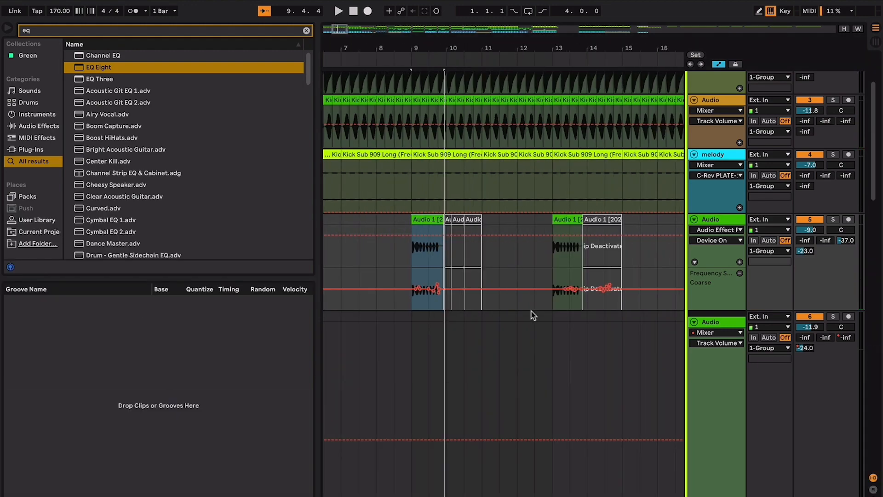
Step: Play all tracks from bar 10 through track 5's clip at bar 13, briefly toggling the automation lanes
{"action": "scroll", "coordinate": [531, 311], "scroll_direction": "down", "scroll_amount": 10}
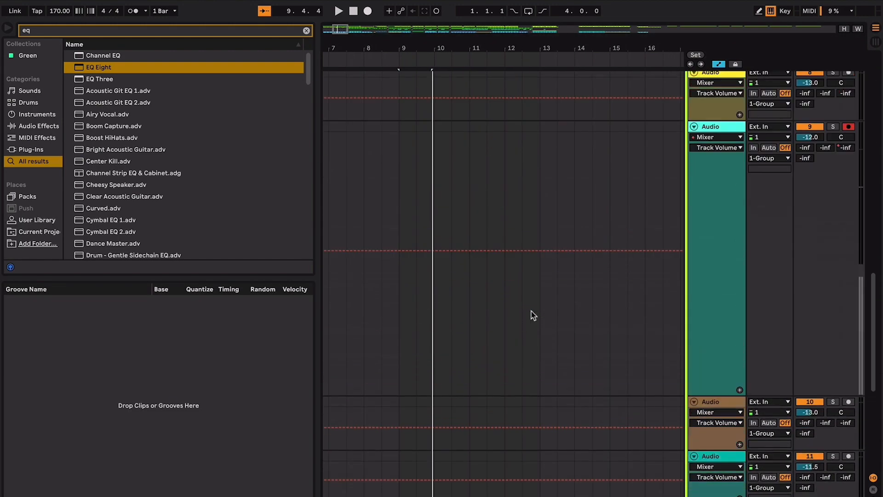
{"action": "scroll", "coordinate": [531, 311], "scroll_direction": "up", "scroll_amount": 5}
{"action": "scroll", "coordinate": [732, 138], "scroll_direction": "up", "scroll_amount": 5}
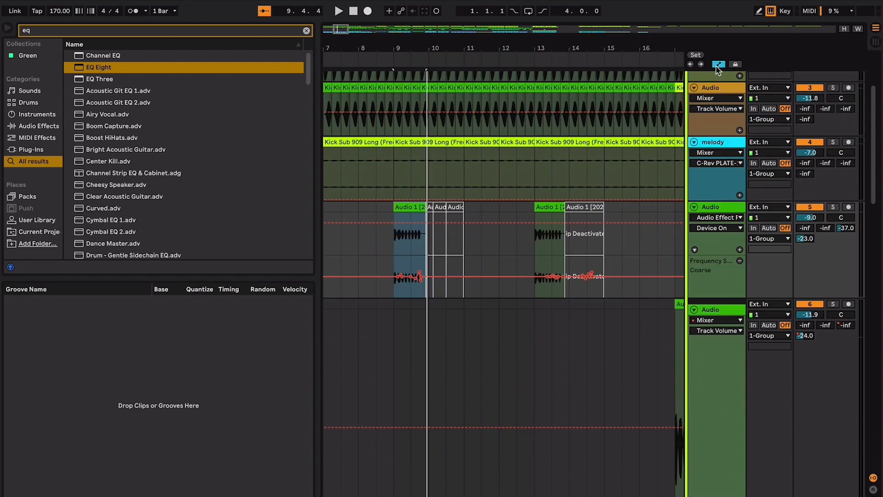
{"action": "left_click", "coordinate": [533, 246]}
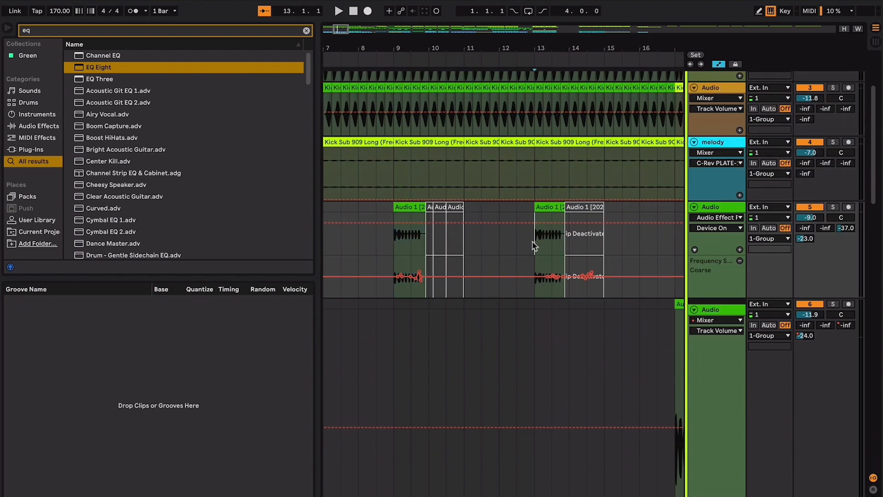
{"action": "left_click", "coordinate": [427, 250]}
{"action": "key", "text": "space"}
{"action": "key", "text": "plus"}
{"action": "key", "text": "plus"}
{"action": "key", "text": "plus"}
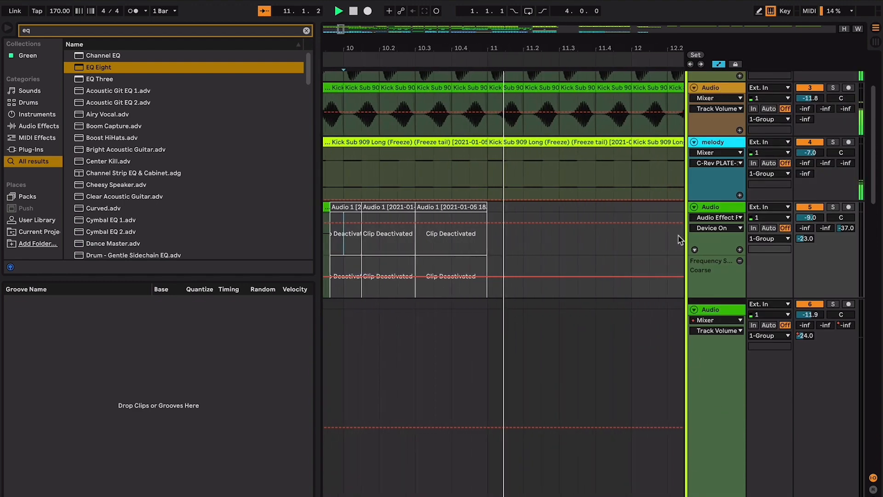
{"action": "left_click", "coordinate": [719, 65]}
{"action": "left_click", "coordinate": [719, 65]}
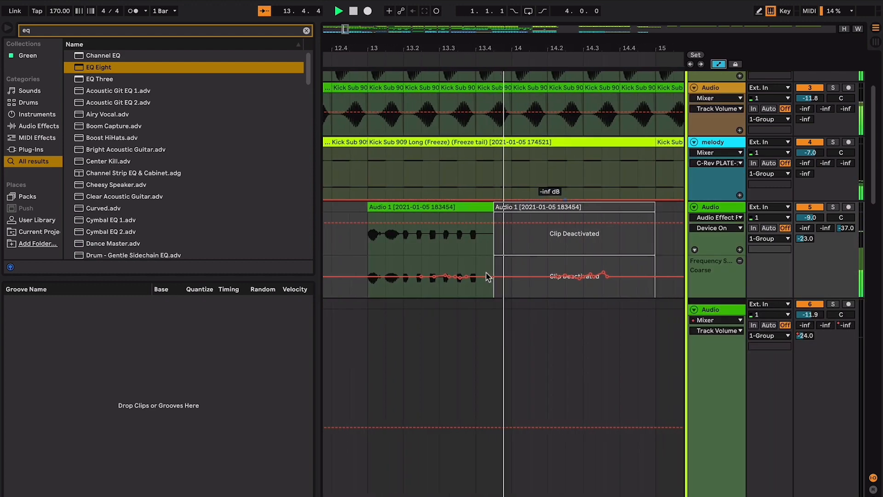
{"action": "key", "text": "space"}
Step: Solo track 5 and play the short slices inside its bar 13 clip, starting at 13.1.3
{"action": "left_click", "coordinate": [434, 243]}
{"action": "scroll", "coordinate": [437, 246], "scroll_direction": "up", "scroll_amount": 2}
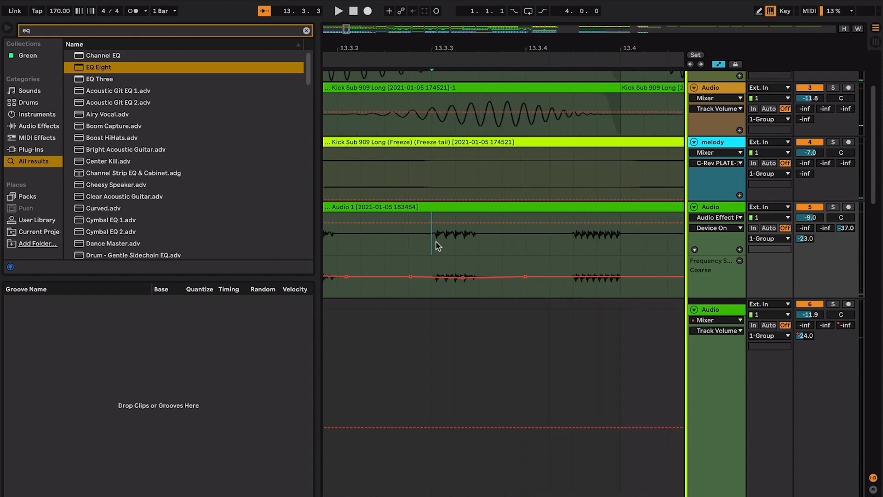
{"action": "scroll", "coordinate": [436, 245], "scroll_direction": "down", "scroll_amount": 3}
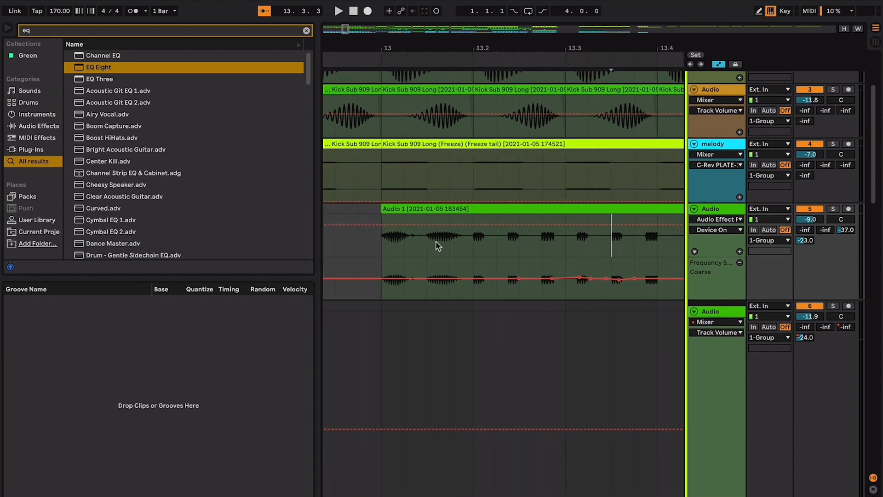
{"action": "left_click", "coordinate": [834, 209]}
{"action": "left_click", "coordinate": [427, 235]}
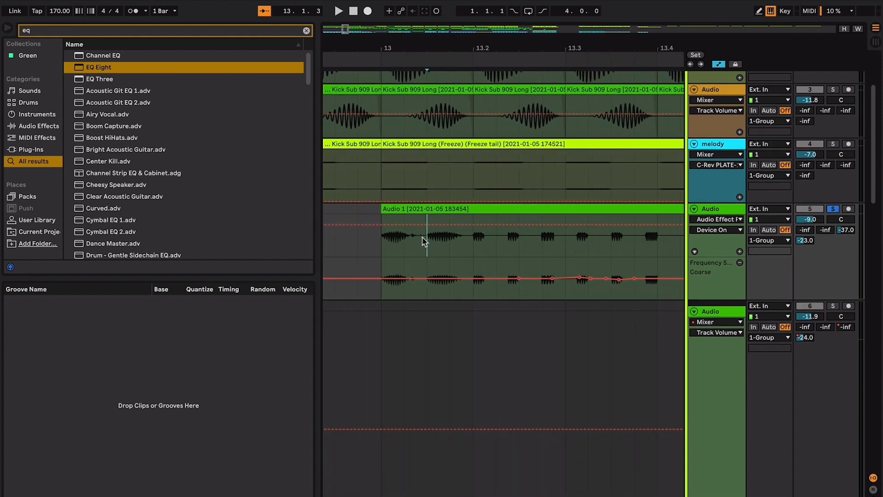
{"action": "scroll", "coordinate": [424, 237], "scroll_direction": "up", "scroll_amount": 2}
{"action": "key", "text": "space"}
{"action": "key", "text": "plus"}
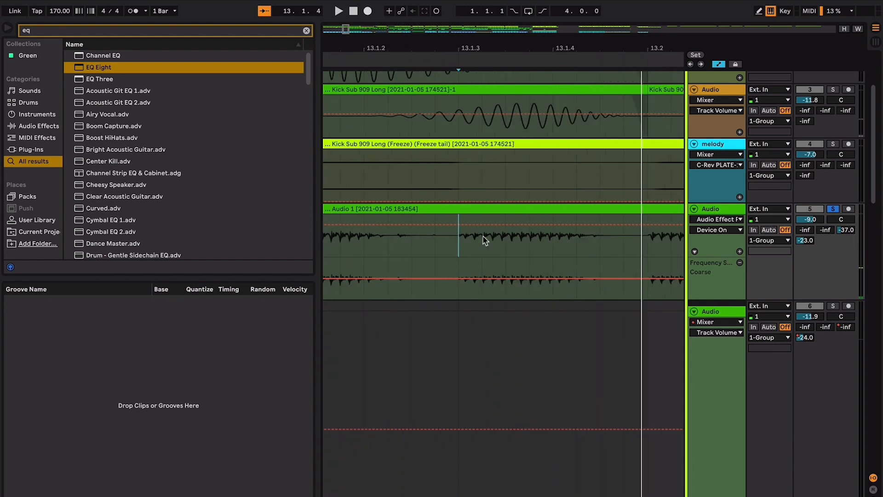
Step: Try splitting a short slice out of track 5's clip after 13.1.3 and duplicating it repeatedly toward beat 13.2
{"action": "left_click_drag", "start_coordinate": [484, 240], "coordinate": [493, 240]}
{"action": "key", "text": "super+e"}
{"action": "key", "text": "super+d"}
{"action": "key", "text": "super+d"}
{"action": "key", "text": "super+d"}
{"action": "key", "text": "super+d"}
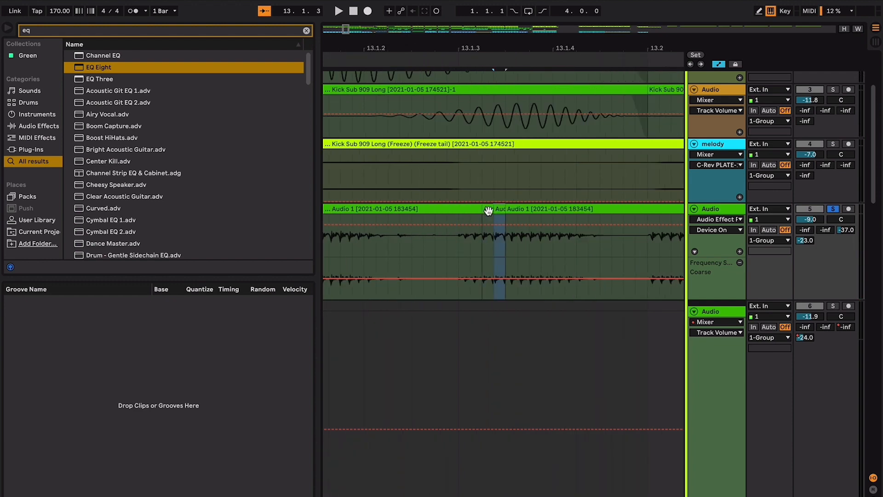
{"action": "key", "text": "super+d"}
{"action": "key", "text": "super+d"}
{"action": "key", "text": "super+d"}
{"action": "key", "text": "super+d"}
{"action": "key", "text": "super+d"}
{"action": "key", "text": "super+d"}
Step: Play the repeated slices on soloed track 5 through bar 13 to hear the stutter
{"action": "left_click", "coordinate": [349, 243]}
{"action": "key", "text": "space"}
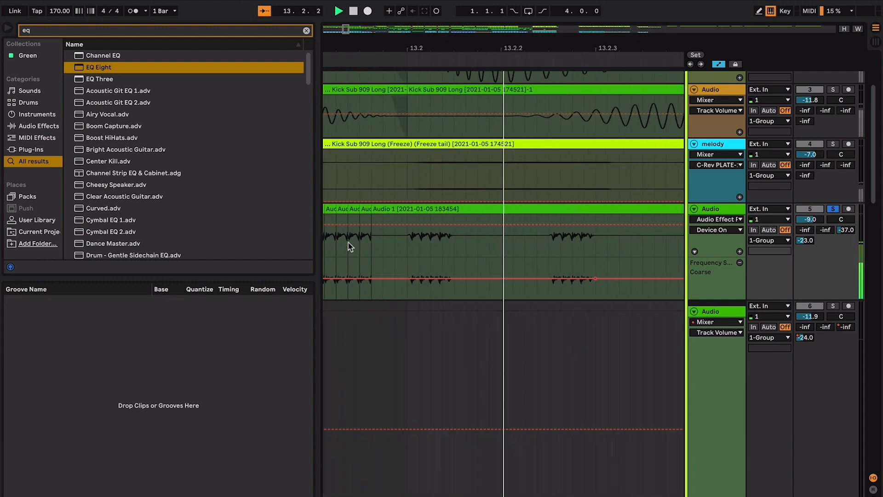
{"action": "key", "text": "minus"}
{"action": "key", "text": "space"}
{"action": "key", "text": "minus"}
{"action": "key", "text": "space"}
{"action": "key", "text": "space"}
Step: Undo the duplicated slices and the split in track 5's bar 13 clip
{"action": "key", "text": "super+z"}
{"action": "key", "text": "super+z"}
{"action": "key", "text": "super+z"}
{"action": "key", "text": "super+z"}
{"action": "key", "text": "super+z"}
{"action": "key", "text": "super+z"}
{"action": "key", "text": "super+z"}
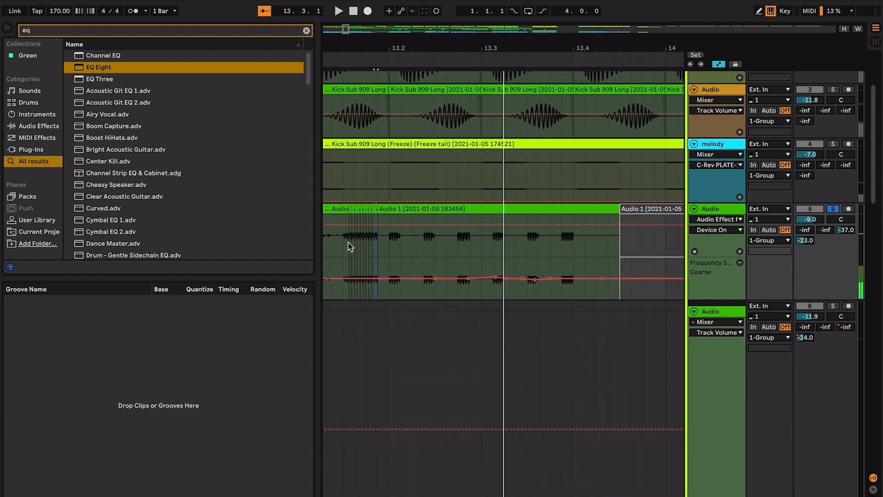
{"action": "scroll", "coordinate": [353, 247], "scroll_direction": "left", "scroll_amount": 3}
{"action": "key", "text": "super+z"}
{"action": "key", "text": "super+z"}
{"action": "key", "text": "super+z"}
{"action": "key", "text": "super+z"}
Step: Play soloed track 5 from just before bar 13 through its clip and stop playback
{"action": "left_click", "coordinate": [354, 249]}
{"action": "key", "text": "space"}
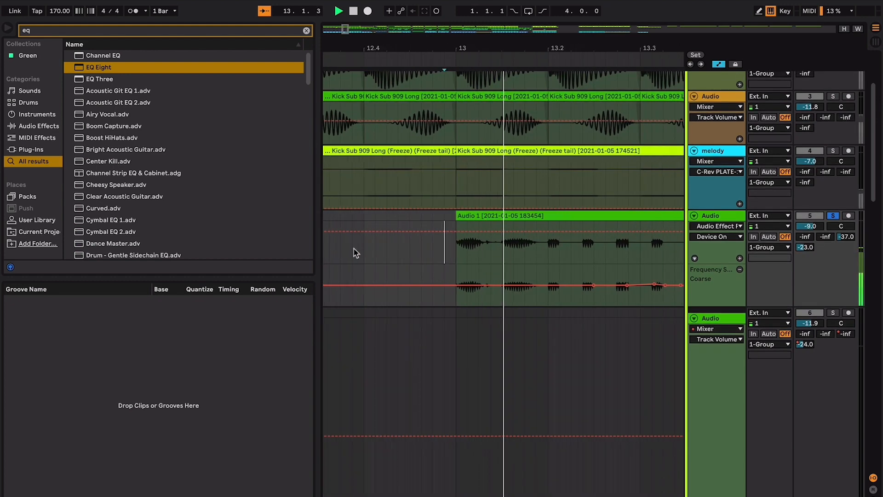
{"action": "scroll", "coordinate": [440, 258], "scroll_direction": "up", "scroll_amount": 1}
{"action": "key", "text": "minus"}
{"action": "key", "text": "minus"}
{"action": "key", "text": "minus"}
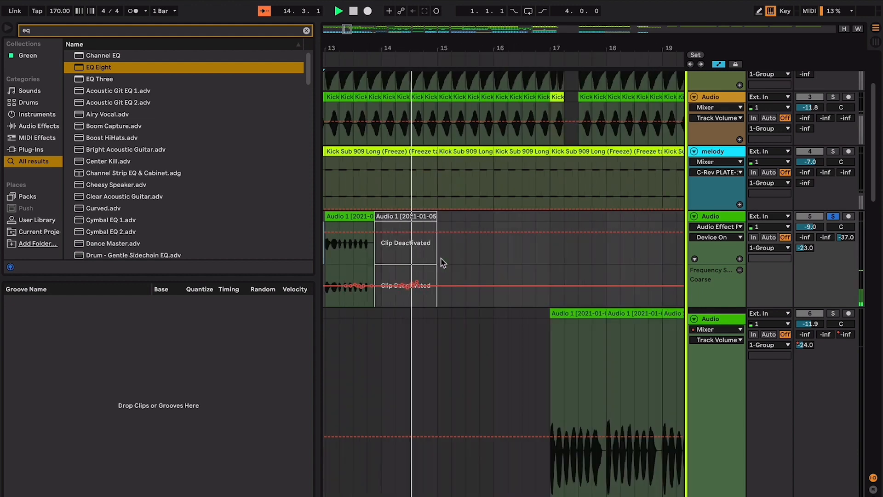
{"action": "key", "text": "space"}
Step: Review track 5's clip at bar 13, select its clip at bar 9 and play that one soloed
{"action": "left_click", "coordinate": [534, 256]}
{"action": "left_click", "coordinate": [549, 254]}
{"action": "scroll", "coordinate": [549, 254], "scroll_direction": "left", "scroll_amount": 1}
{"action": "scroll", "coordinate": [549, 254], "scroll_direction": "up", "scroll_amount": 1}
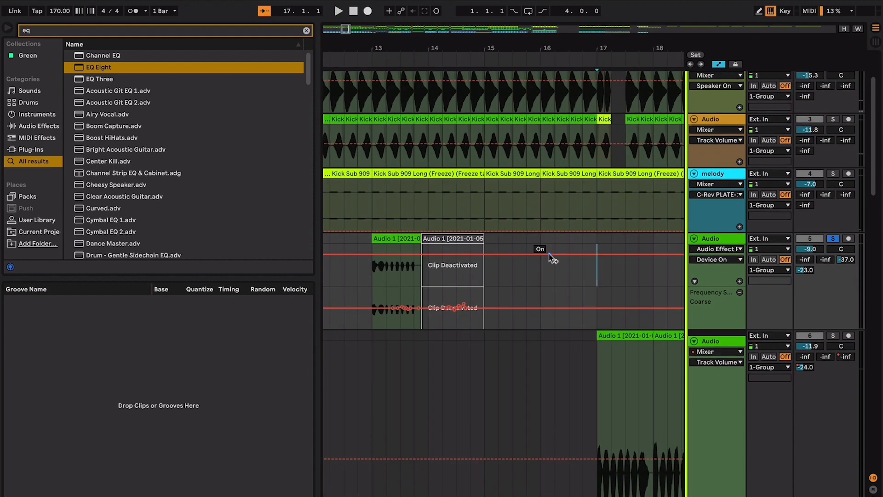
{"action": "left_click", "coordinate": [396, 279]}
{"action": "key", "text": "plus"}
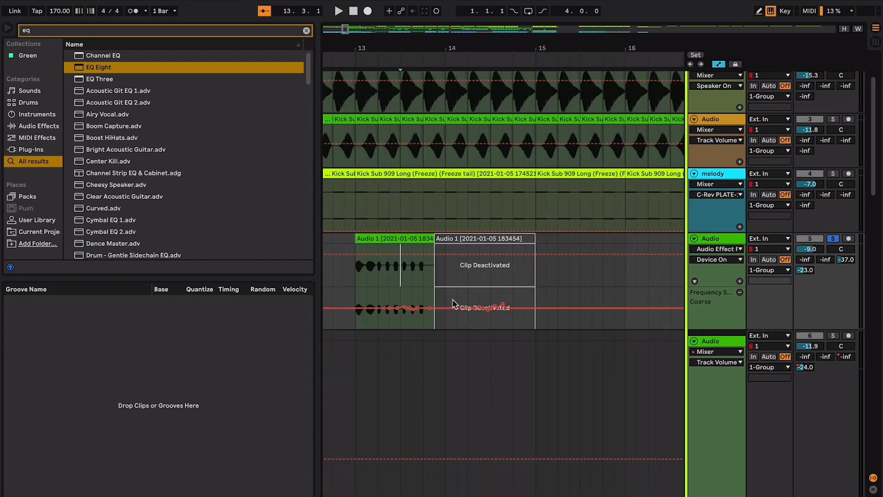
{"action": "key", "text": "minus"}
{"action": "key", "text": "minus"}
{"action": "left_click", "coordinate": [427, 238]}
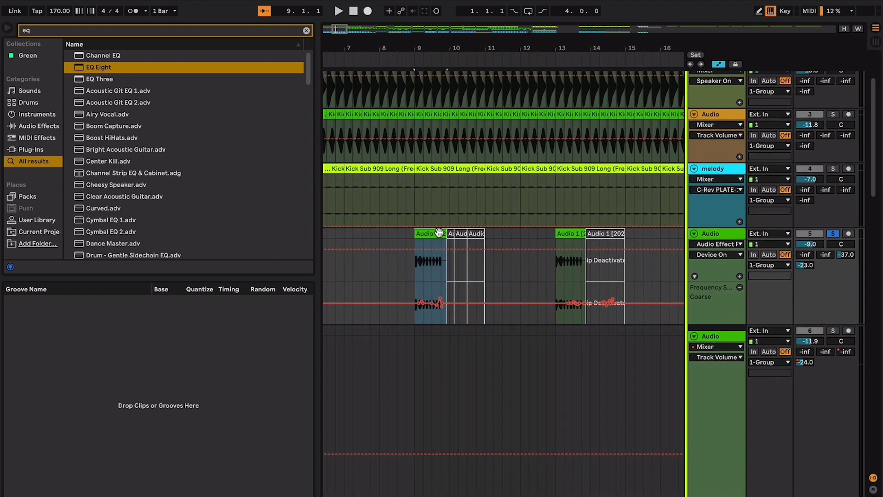
{"action": "key", "text": "space"}
{"action": "left_click", "coordinate": [611, 230]}
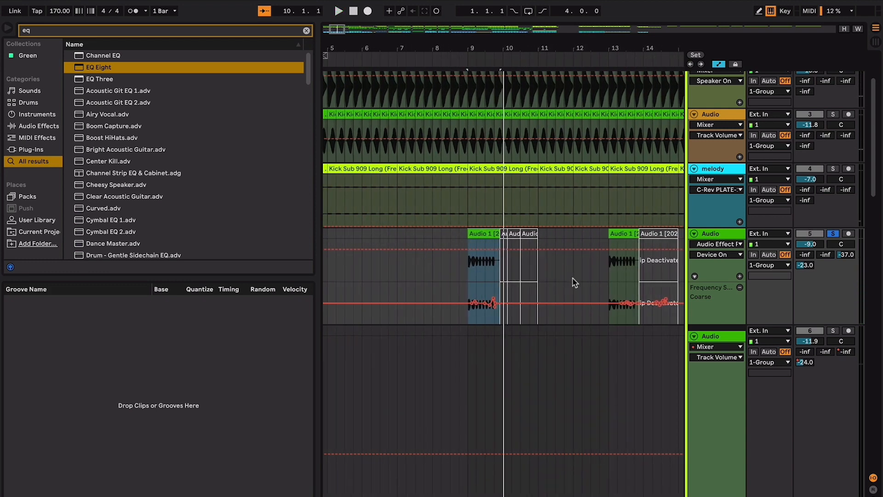
Step: Examine how track 5's clips at bars 9 and 13 sit among the other tracks and track 6's clips from bar 17
{"action": "scroll", "coordinate": [572, 278], "scroll_direction": "up", "scroll_amount": 1}
{"action": "scroll", "coordinate": [496, 262], "scroll_direction": "left", "scroll_amount": 6}
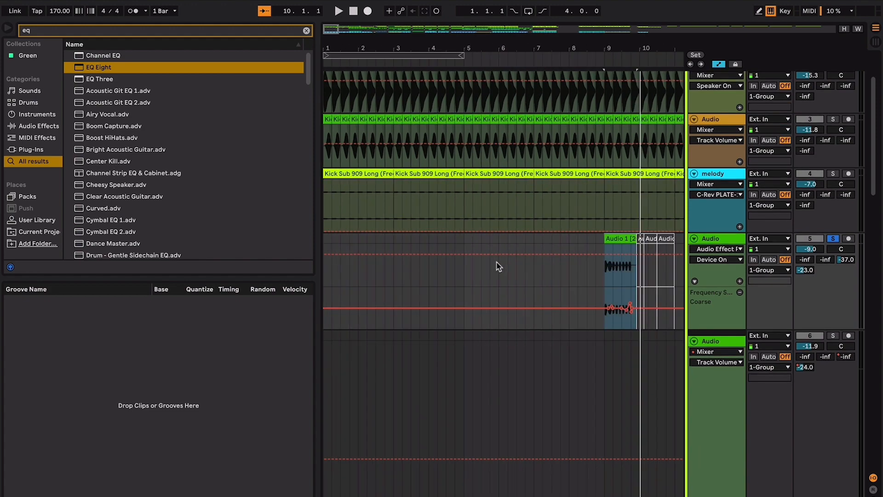
{"action": "scroll", "coordinate": [496, 262], "scroll_direction": "up", "scroll_amount": 2}
{"action": "scroll", "coordinate": [549, 288], "scroll_direction": "right", "scroll_amount": 3}
{"action": "scroll", "coordinate": [549, 289], "scroll_direction": "right", "scroll_amount": 5}
{"action": "scroll", "coordinate": [549, 289], "scroll_direction": "up", "scroll_amount": 1}
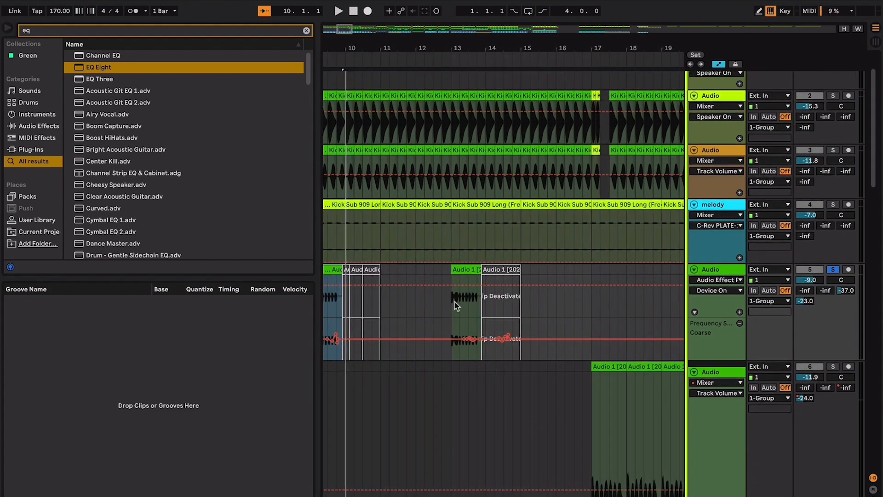
{"action": "left_click", "coordinate": [454, 302]}
{"action": "scroll", "coordinate": [453, 303], "scroll_direction": "left", "scroll_amount": 1}
{"action": "scroll", "coordinate": [454, 302], "scroll_direction": "down", "scroll_amount": 1}
{"action": "scroll", "coordinate": [529, 317], "scroll_direction": "right", "scroll_amount": 3}
{"action": "scroll", "coordinate": [529, 317], "scroll_direction": "down", "scroll_amount": 10}
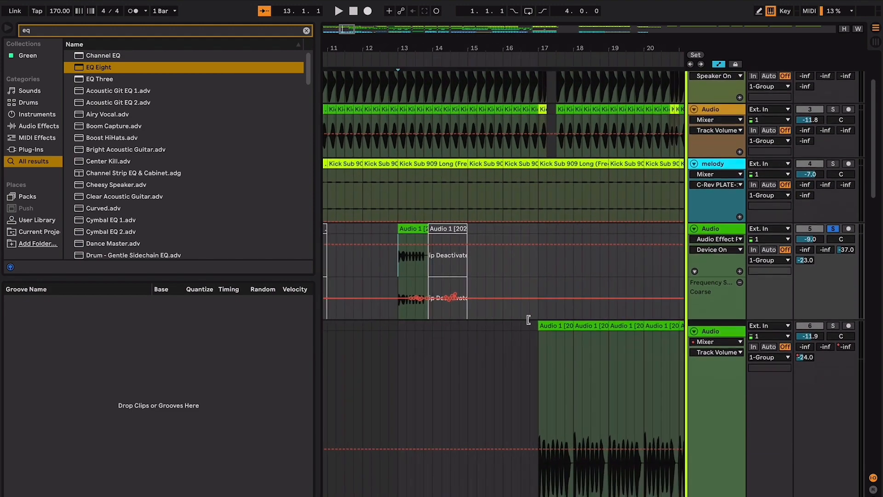
{"action": "scroll", "coordinate": [529, 324], "scroll_direction": "up", "scroll_amount": 10}
{"action": "scroll", "coordinate": [529, 323], "scroll_direction": "left", "scroll_amount": 1}
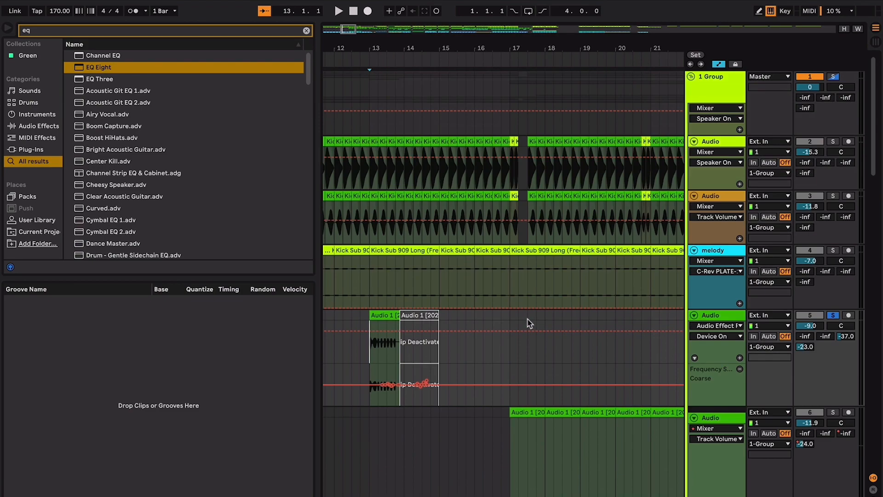
Step: Unsolo track 5 and play all tracks from bar 13, continuing past bar 17 where track 6 enters
{"action": "left_click", "coordinate": [833, 315]}
{"action": "key", "text": "space"}
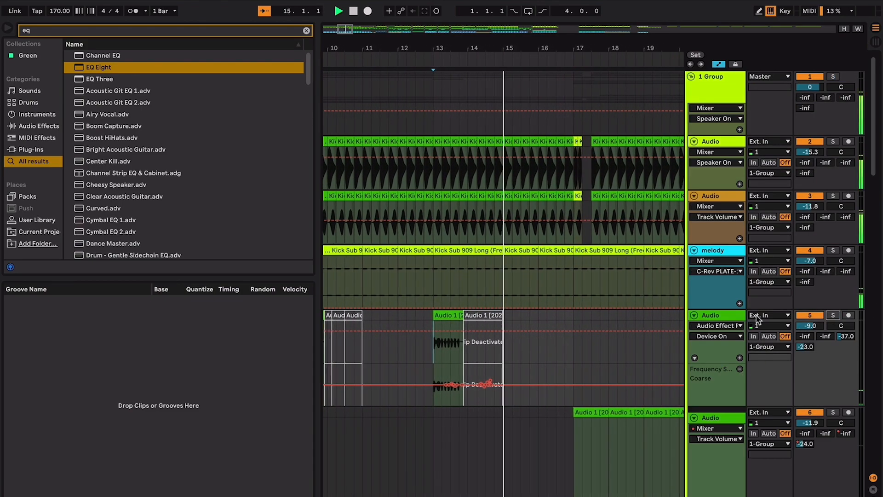
{"action": "left_click", "coordinate": [557, 315]}
{"action": "scroll", "coordinate": [556, 315], "scroll_direction": "up", "scroll_amount": 3}
{"action": "scroll", "coordinate": [556, 315], "scroll_direction": "up", "scroll_amount": 3}
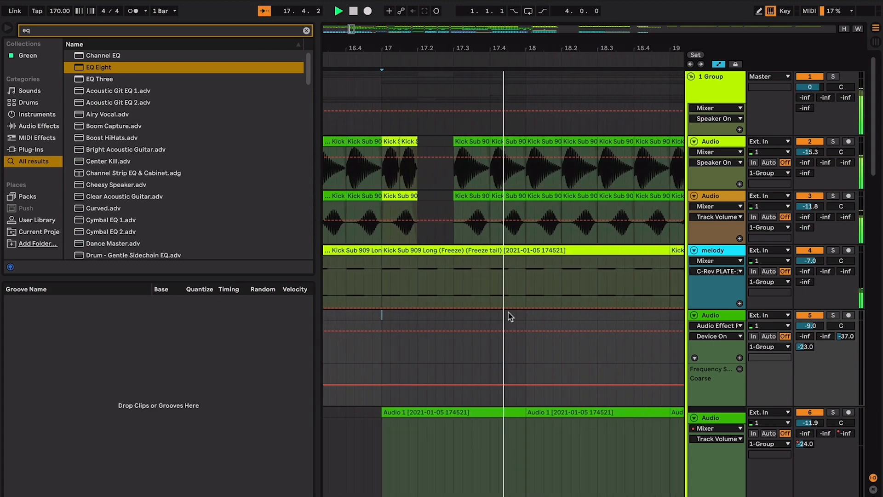
{"action": "scroll", "coordinate": [479, 315], "scroll_direction": "down", "scroll_amount": 5}
{"action": "scroll", "coordinate": [480, 312], "scroll_direction": "up", "scroll_amount": 5}
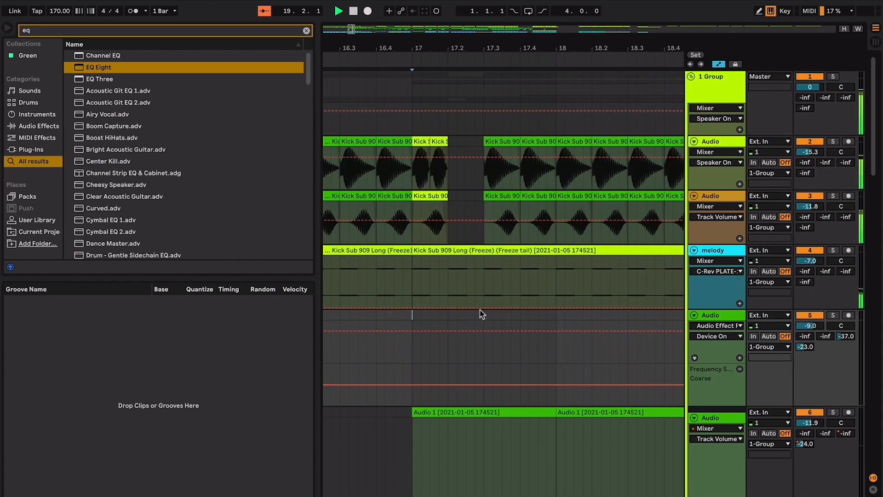
Step: Hide the automation lanes, review track 6's clips from bar 17 onward and stop playback
{"action": "left_click", "coordinate": [721, 63]}
{"action": "scroll", "coordinate": [516, 205], "scroll_direction": "down", "scroll_amount": 2}
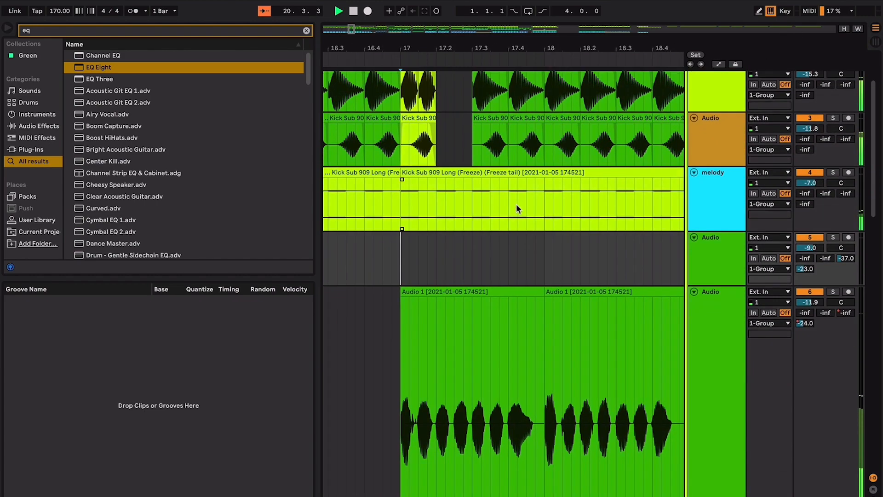
{"action": "scroll", "coordinate": [516, 206], "scroll_direction": "down", "scroll_amount": 5}
{"action": "key", "text": "space"}
{"action": "scroll", "coordinate": [516, 204], "scroll_direction": "down", "scroll_amount": 1}
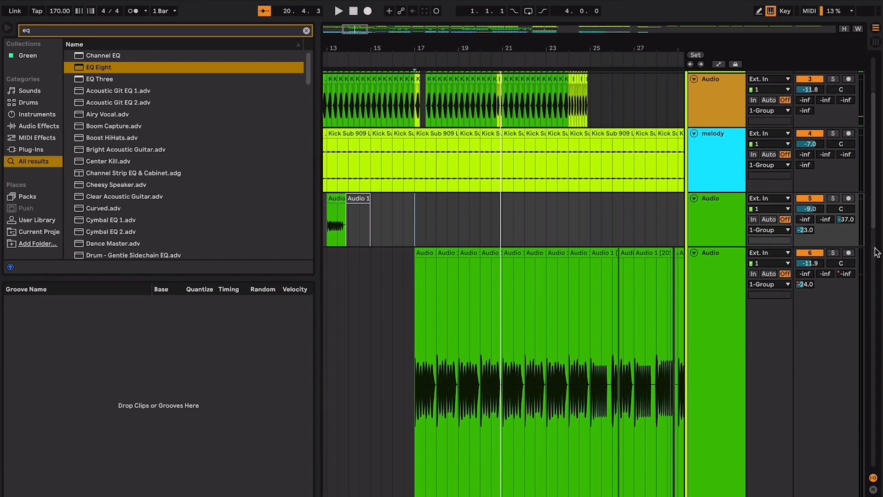
Step: Solo track 6 and rename it MAIN VOCAL
{"action": "left_click", "coordinate": [696, 260]}
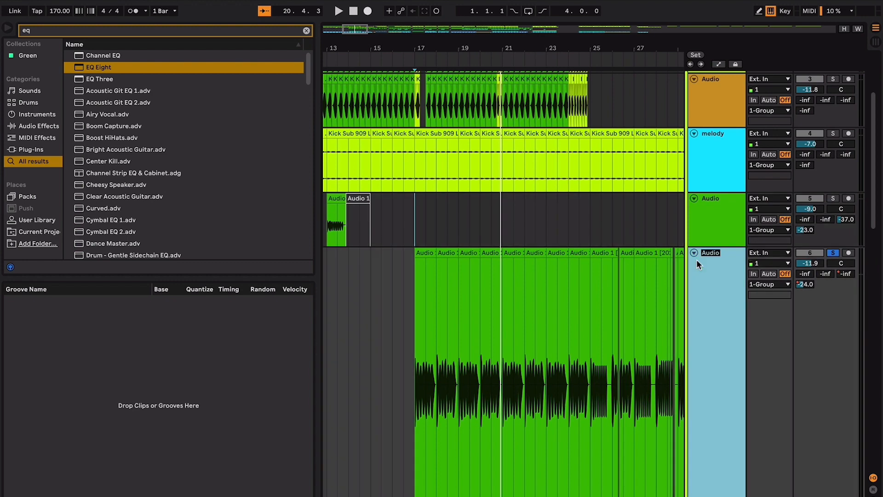
{"action": "type", "text": "MAIN VOCAL"}
{"action": "key", "text": "Return"}
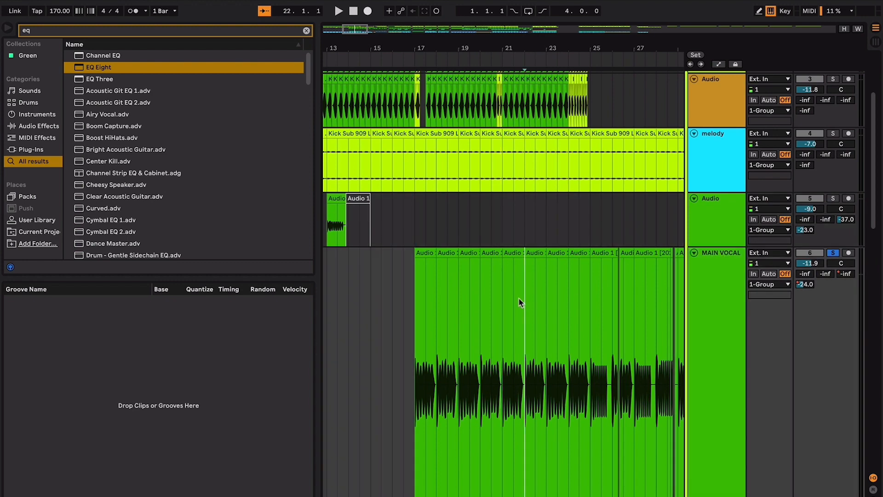
Step: Select bars 9 to 17 on track 5, solo it alongside MAIN VOCAL, and play from bar 9
{"action": "scroll", "coordinate": [518, 297], "scroll_direction": "left", "scroll_amount": 5}
{"action": "left_click", "coordinate": [442, 195]}
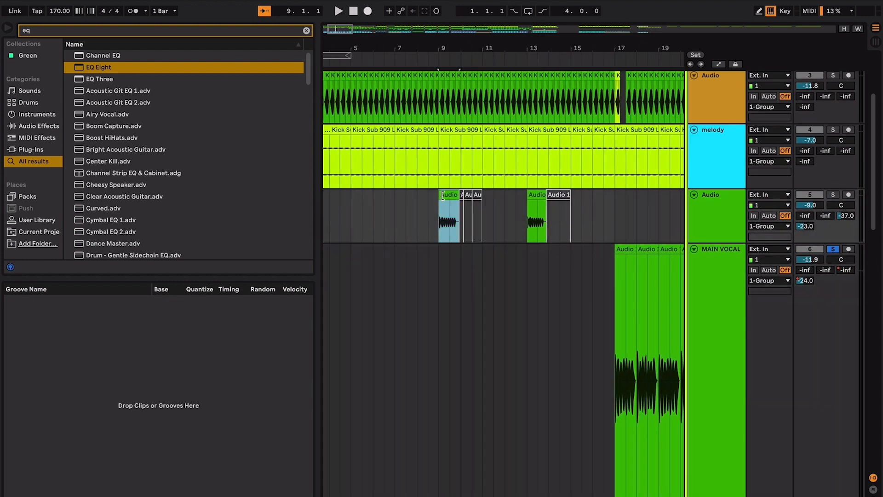
{"action": "left_click", "coordinate": [615, 211], "text": "shift"}
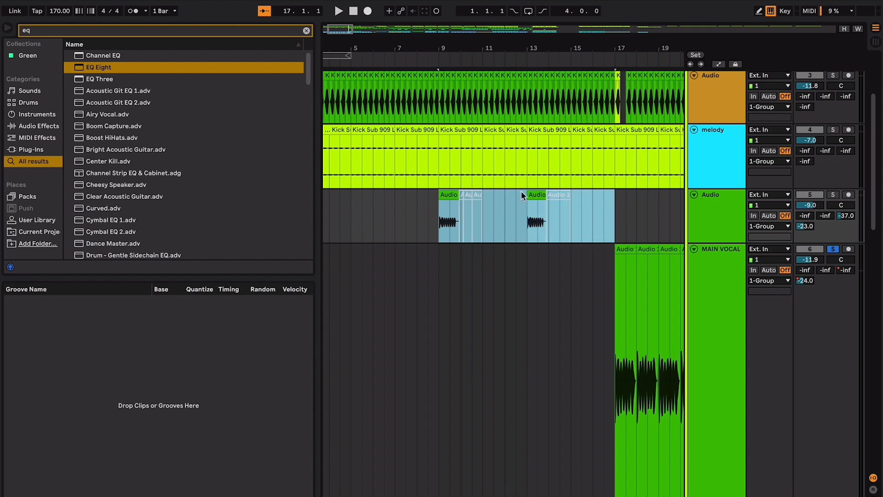
{"action": "left_click", "coordinate": [831, 194]}
{"action": "key", "text": "space"}
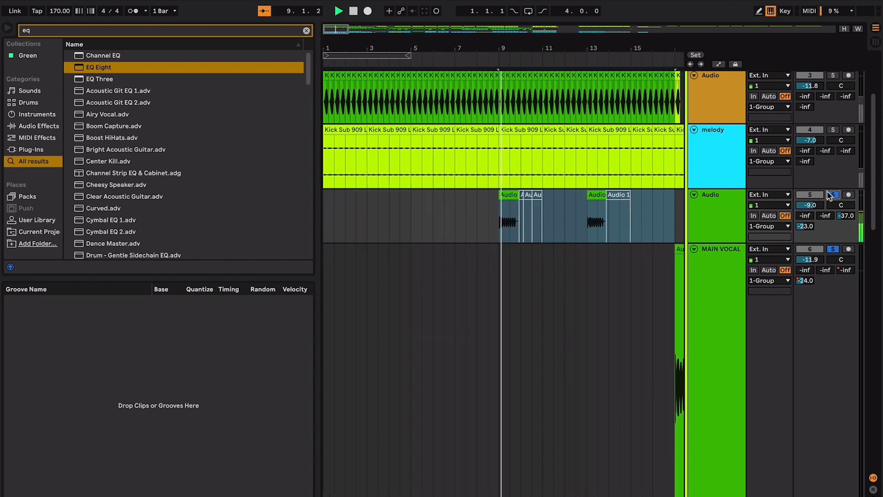
Step: Play MAIN VOCAL from its first clip at bar 17, and place the insert marker at bar 22
{"action": "scroll", "coordinate": [708, 251], "scroll_direction": "up", "scroll_amount": 1}
{"action": "left_click", "coordinate": [672, 257]}
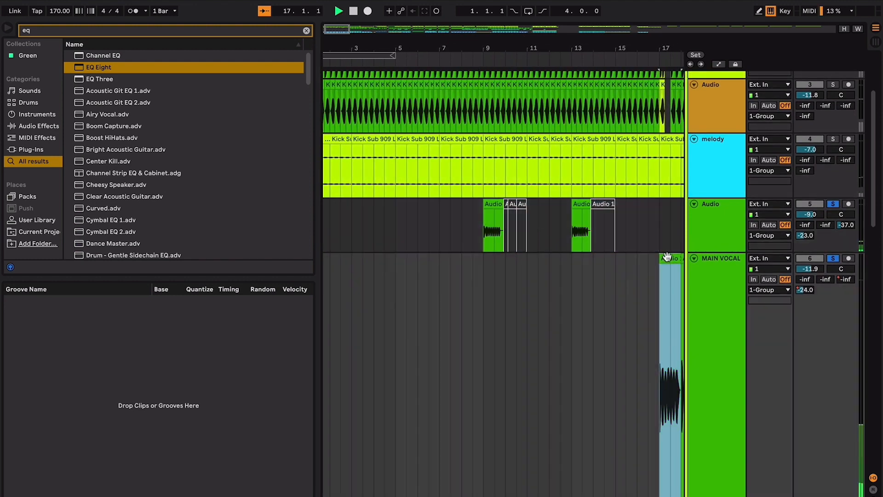
{"action": "left_click", "coordinate": [590, 296]}
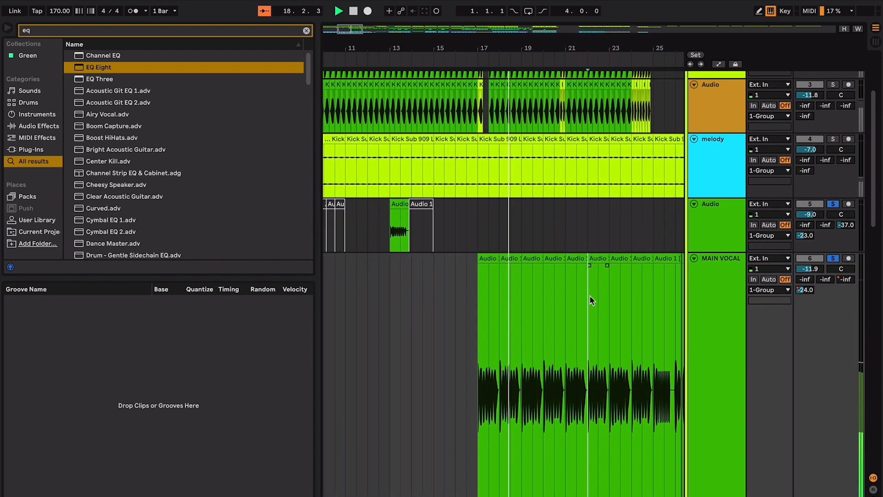
Step: Open MAIN VOCAL's device chain and look over its effects from Roth-AIR to the last EQ Eight
{"action": "double_click", "coordinate": [741, 299]}
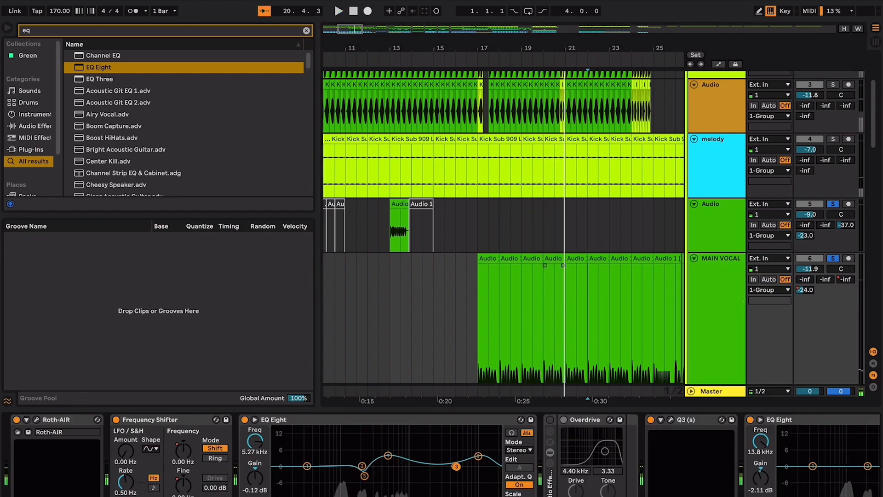
{"action": "scroll", "coordinate": [543, 451], "scroll_direction": "right", "scroll_amount": 3}
{"action": "scroll", "coordinate": [542, 451], "scroll_direction": "right", "scroll_amount": 4}
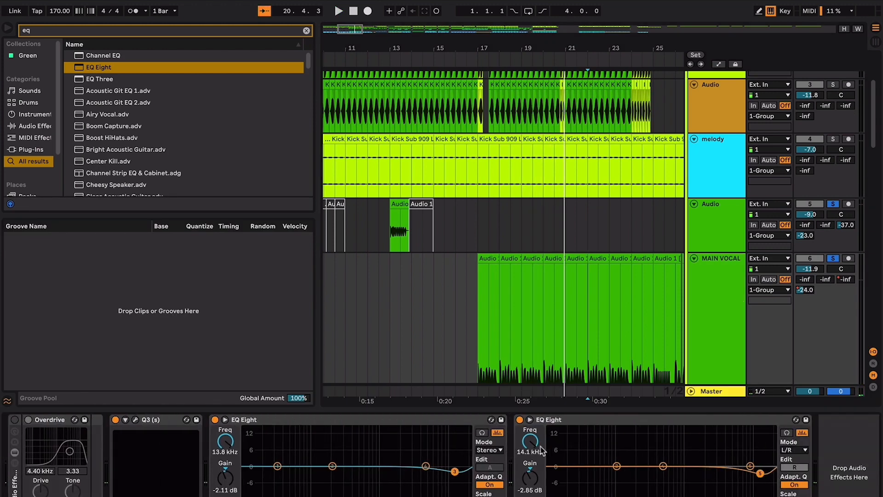
{"action": "scroll", "coordinate": [542, 450], "scroll_direction": "left", "scroll_amount": 2}
{"action": "scroll", "coordinate": [437, 419], "scroll_direction": "left", "scroll_amount": 10}
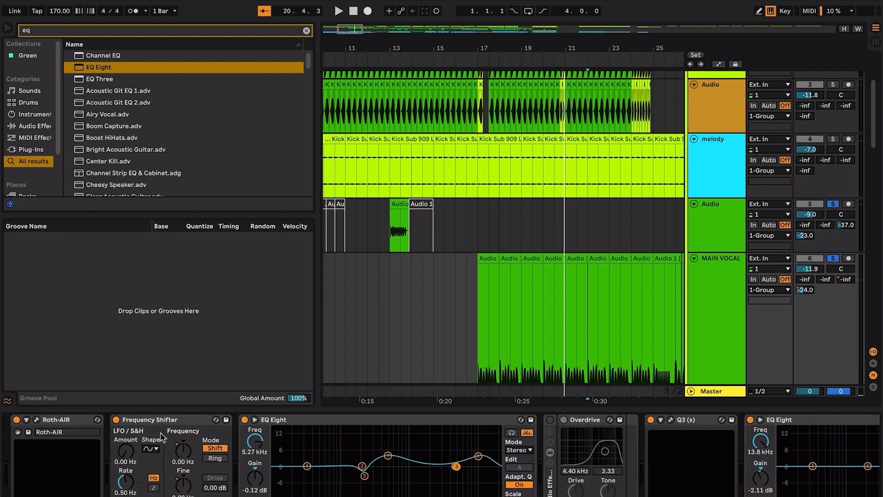
Step: Examine Roth-AIR and the band curve of the first EQ Eight in MAIN VOCAL's chain
{"action": "left_click", "coordinate": [75, 422]}
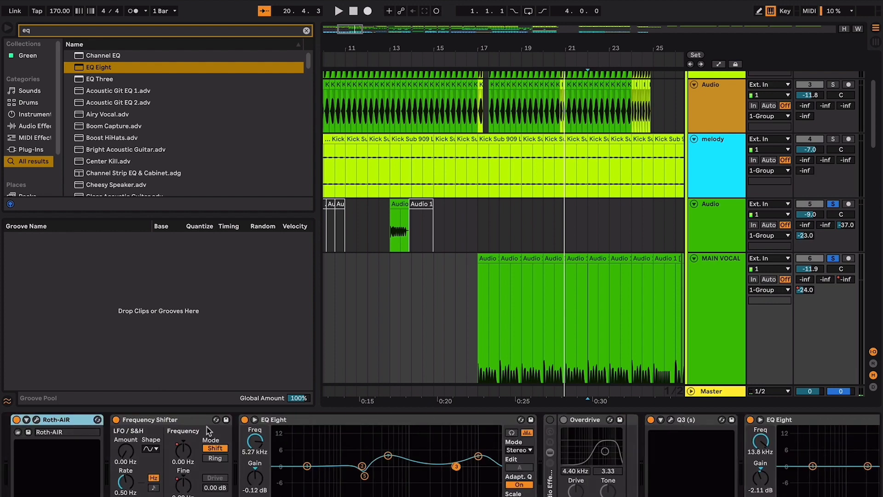
{"action": "left_click", "coordinate": [351, 417]}
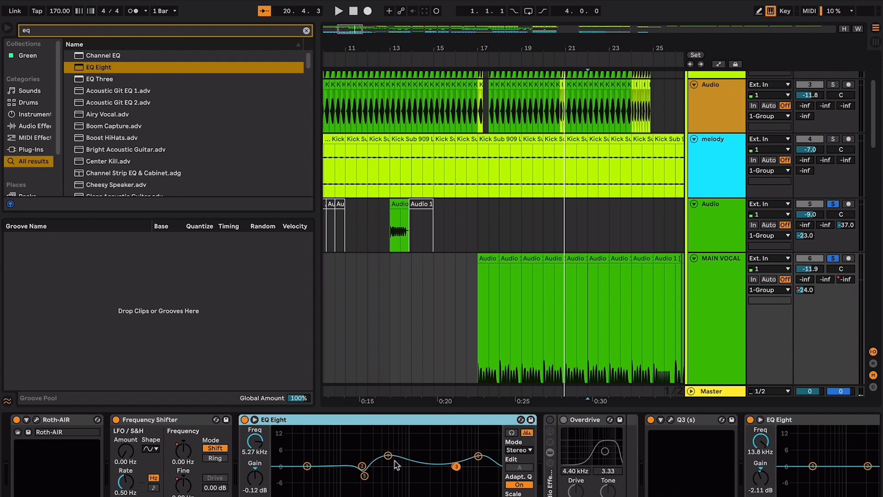
{"action": "left_click", "coordinate": [364, 471]}
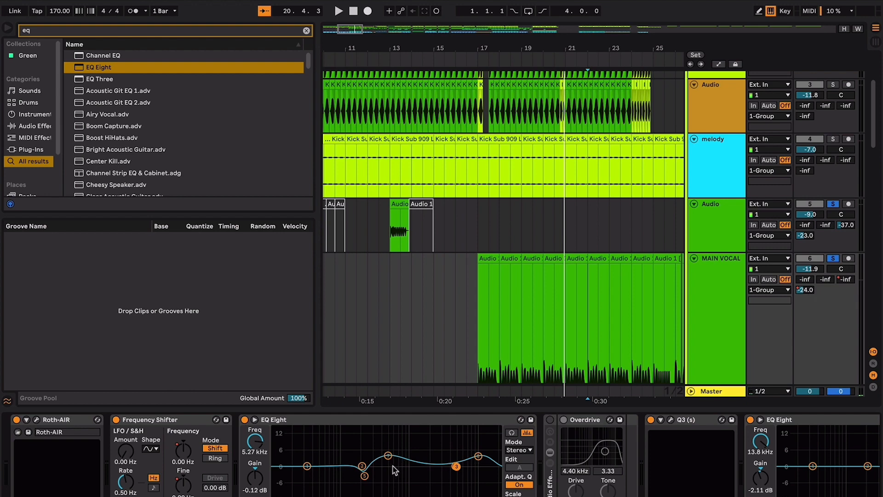
{"action": "left_click", "coordinate": [401, 423]}
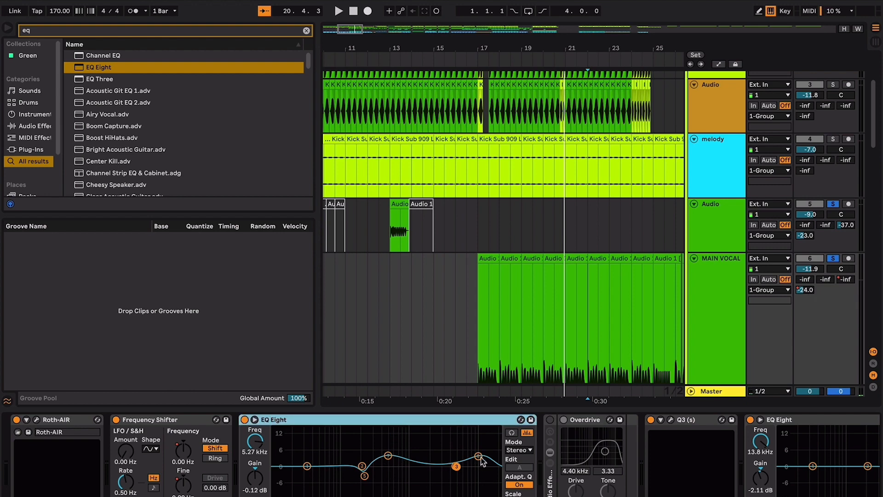
Step: Open the Q3 equalizer's window on MAIN VOCAL to view its curve, and close it again
{"action": "scroll", "coordinate": [566, 487], "scroll_direction": "down", "scroll_amount": 5}
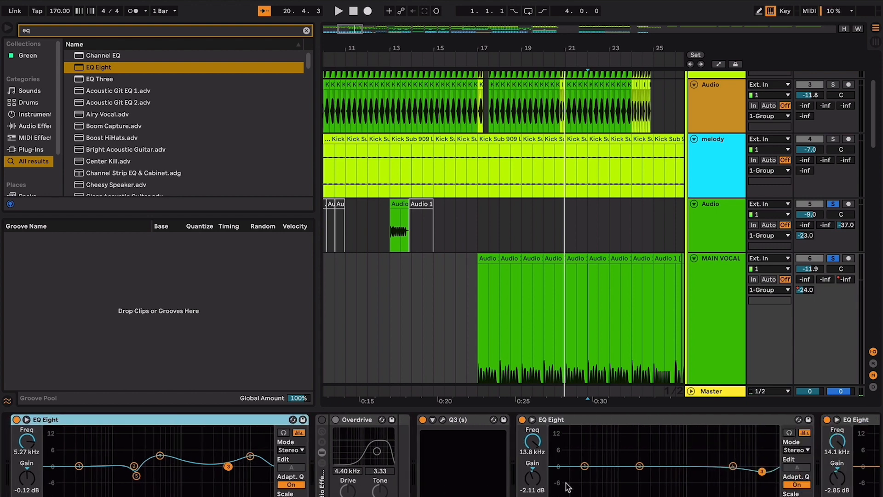
{"action": "left_click", "coordinate": [442, 420]}
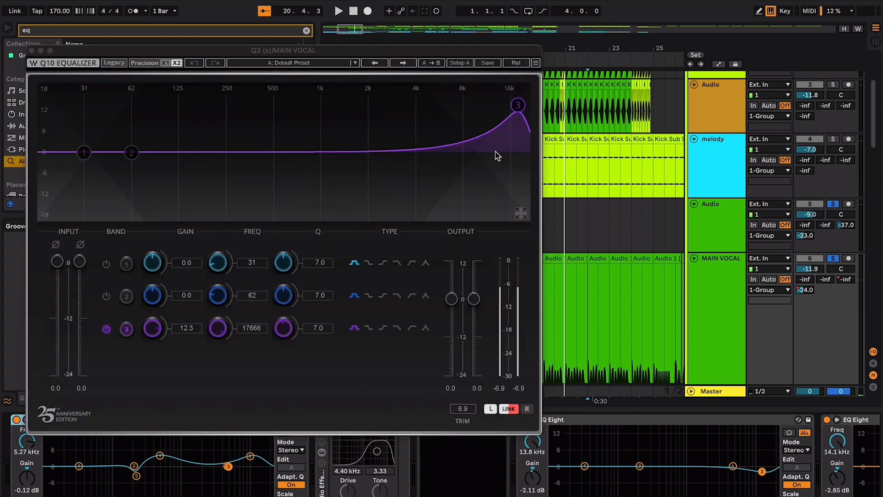
{"action": "left_click", "coordinate": [32, 51]}
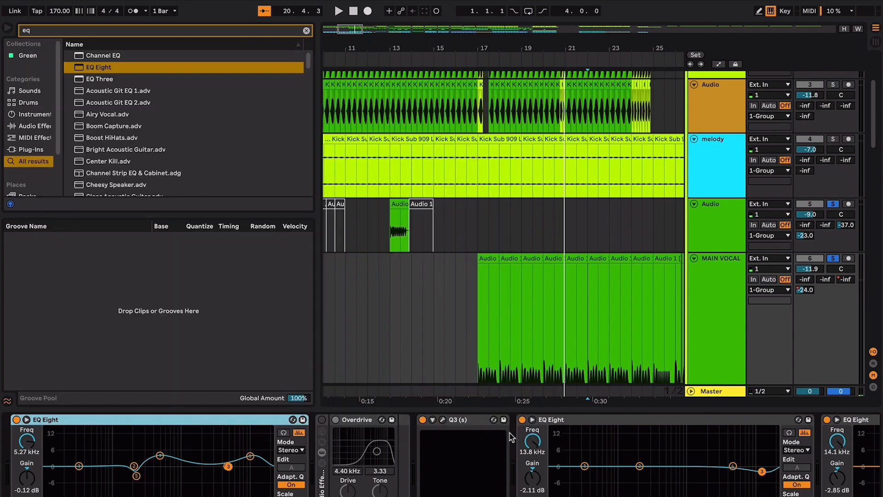
Step: Show the last EQ Eight's L/R mode by switching its edited channel between left and right, ending on right
{"action": "scroll", "coordinate": [511, 436], "scroll_direction": "down", "scroll_amount": 6}
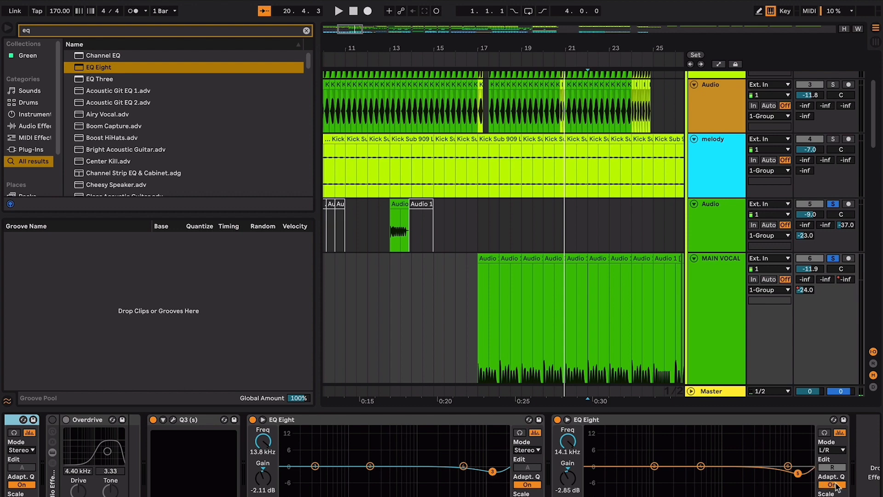
{"action": "left_click", "coordinate": [602, 424]}
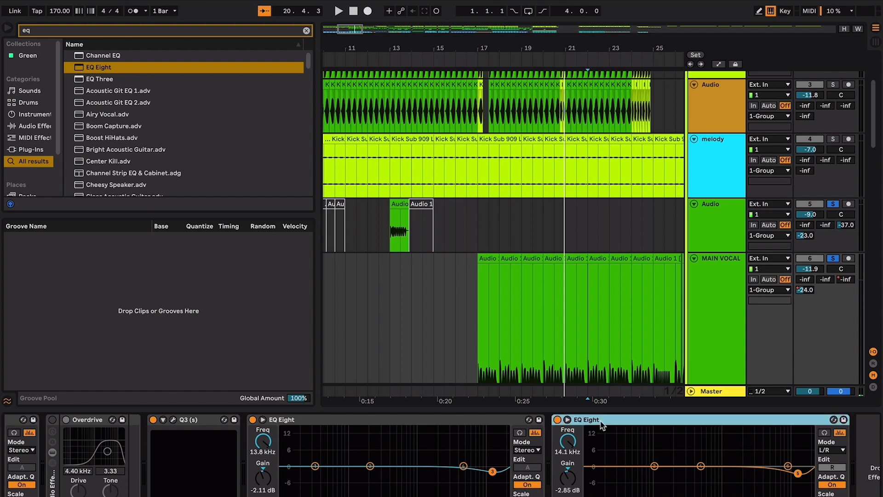
{"action": "left_click", "coordinate": [829, 451]}
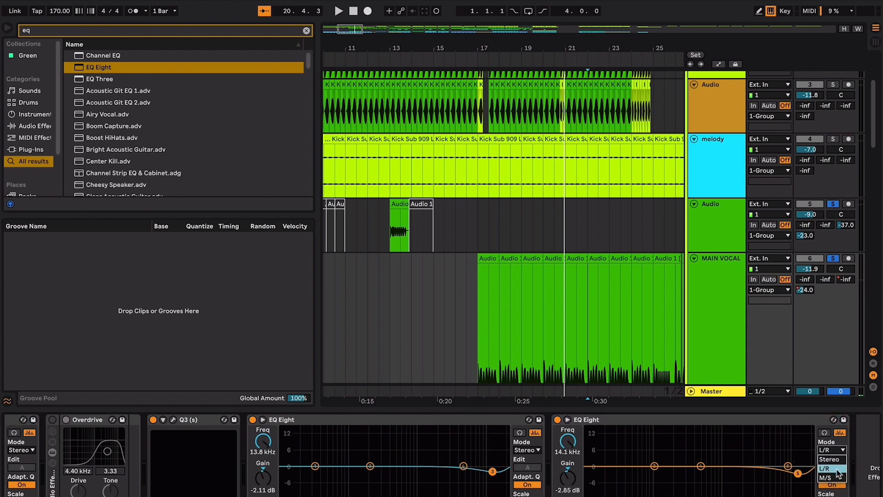
{"action": "left_click", "coordinate": [838, 470]}
{"action": "left_click", "coordinate": [833, 468]}
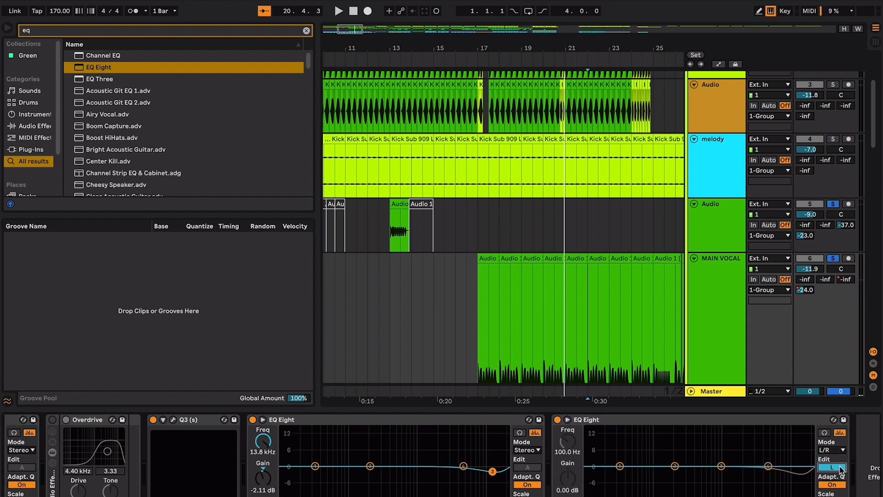
{"action": "left_click", "coordinate": [837, 467]}
{"action": "left_click", "coordinate": [841, 470]}
{"action": "left_click", "coordinate": [842, 469]}
Step: Bypass the last EQ Eight, play MAIN VOCAL from bar 22 with a glance at the session mixer, and stop
{"action": "left_click", "coordinate": [557, 419]}
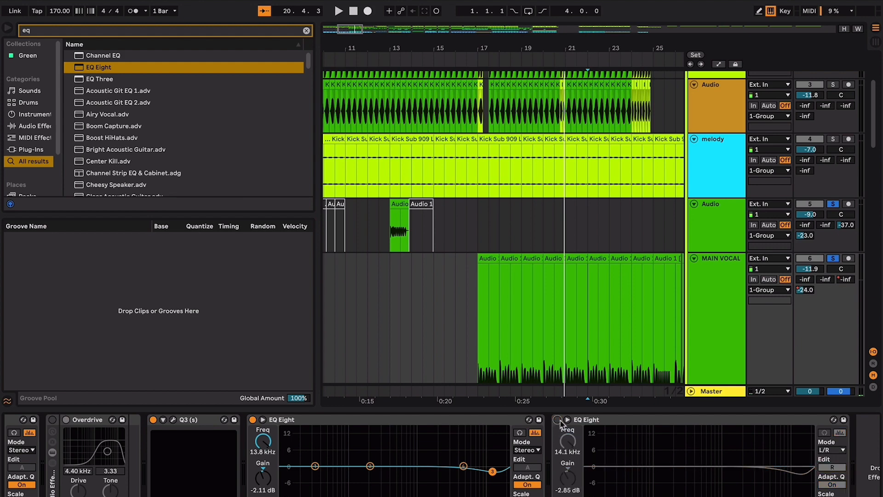
{"action": "key", "text": "space"}
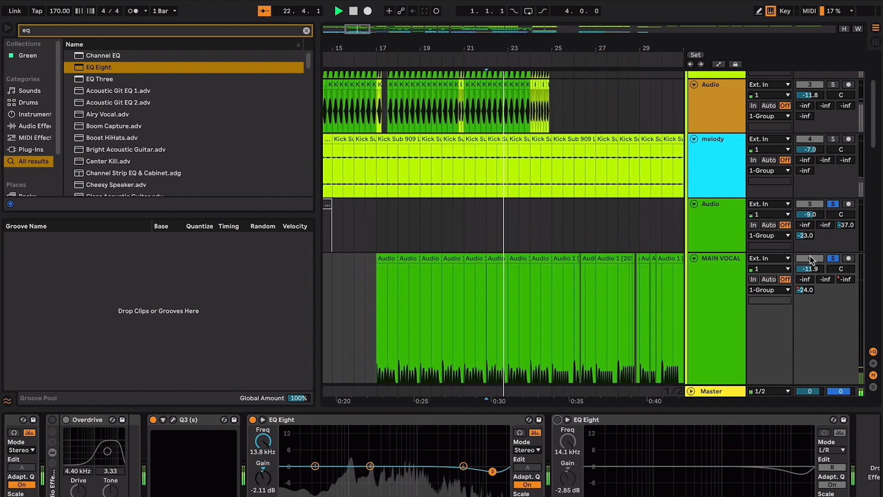
{"action": "key", "text": "Tab"}
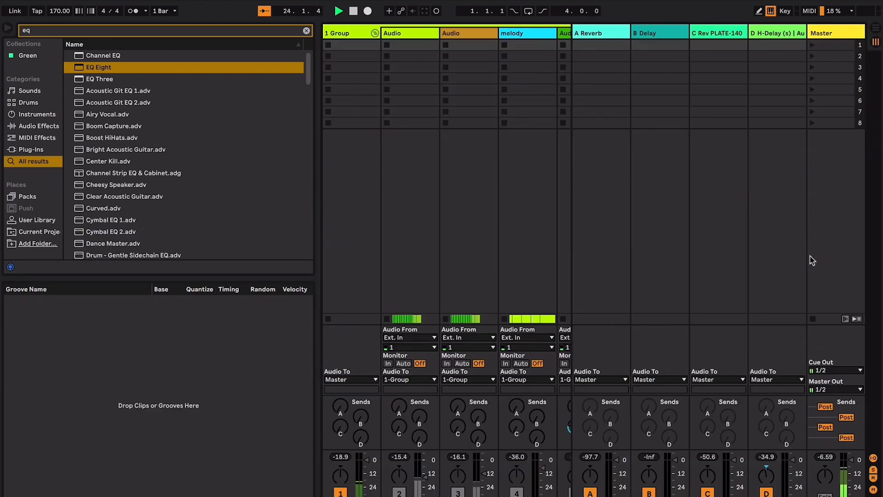
{"action": "key", "text": "Tab"}
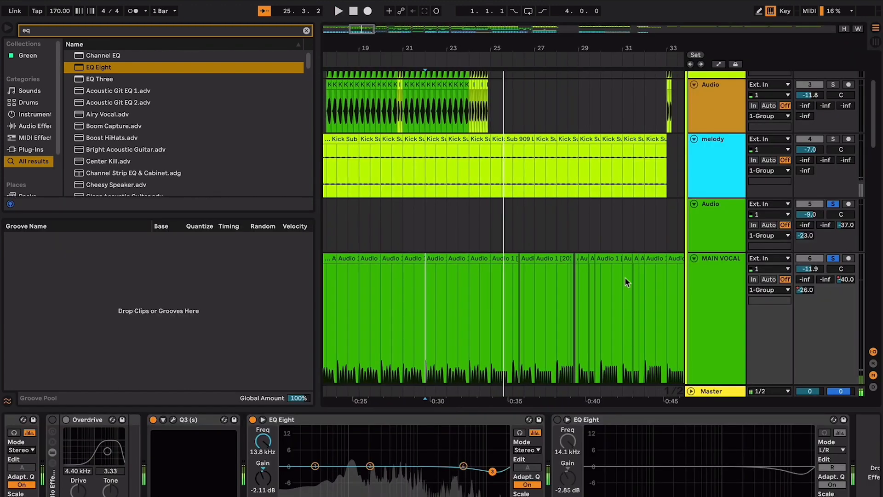
{"action": "key", "text": "space"}
Step: Replay MAIN VOCAL from bar 22 with the last EQ Eight bypassed, switching it on and off again mid-playback
{"action": "scroll", "coordinate": [754, 305], "scroll_direction": "down", "scroll_amount": 2}
{"action": "key", "text": "Tab"}
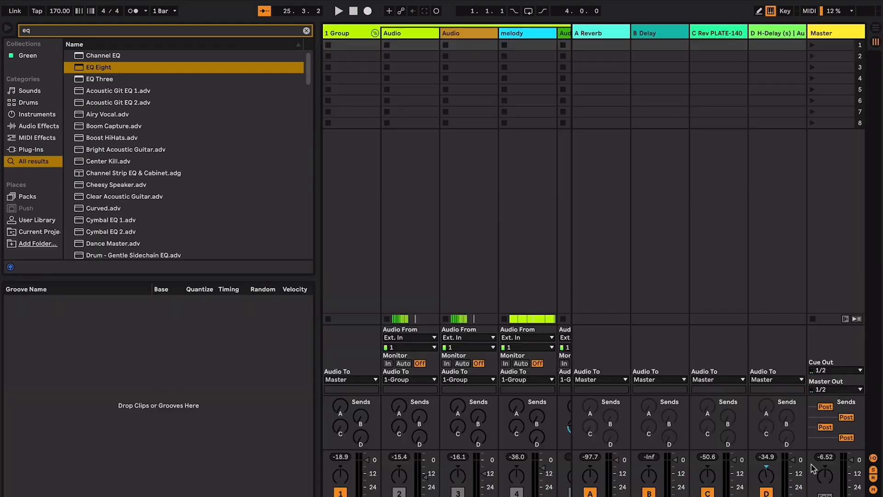
{"action": "key", "text": "Tab"}
{"action": "key", "text": "space"}
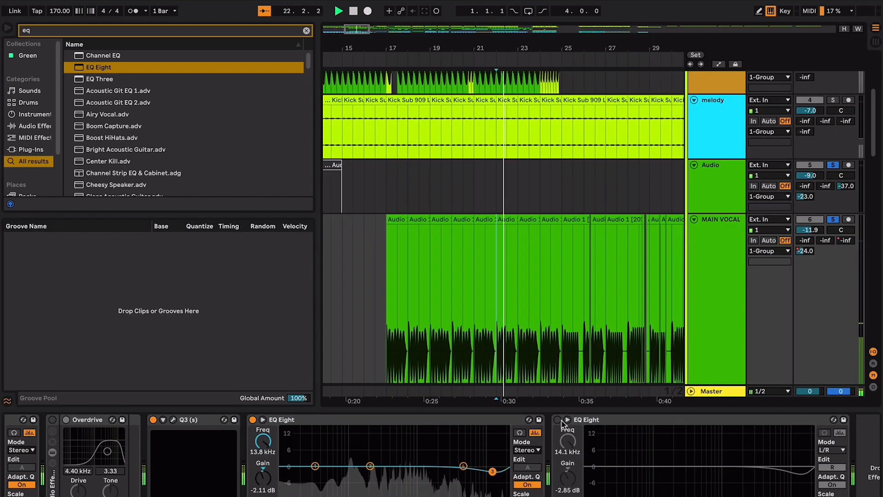
{"action": "left_click", "coordinate": [558, 419]}
{"action": "key", "text": "super+alt+l"}
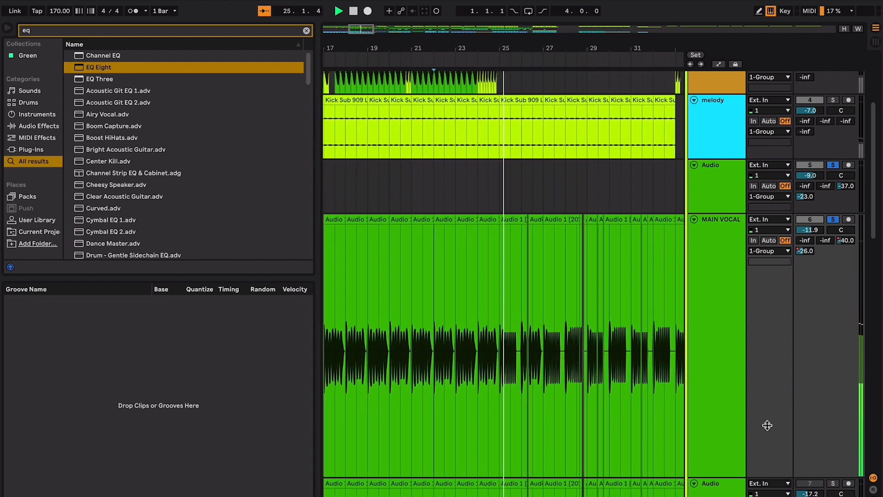
{"action": "key", "text": "super+alt+l"}
{"action": "left_click", "coordinate": [557, 420]}
Step: Compare the vocal from bar 22 with the last EQ Eight off and on, leaving the device enabled
{"action": "key", "text": "space"}
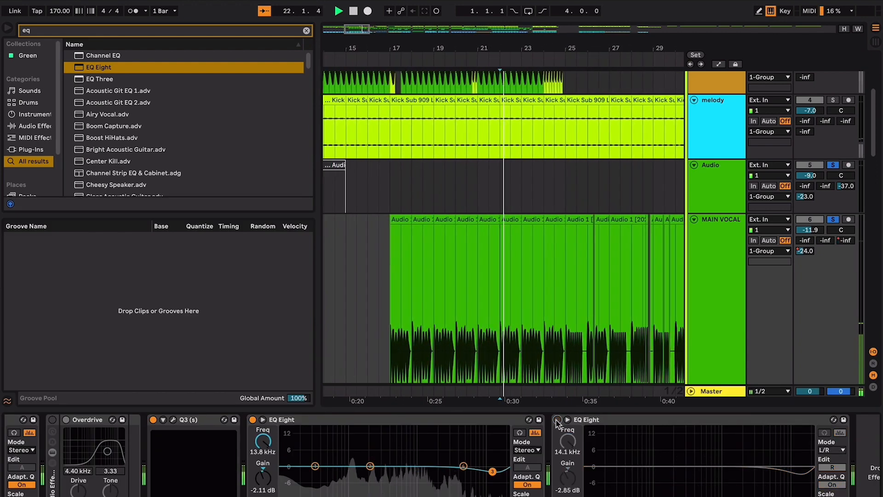
{"action": "left_click", "coordinate": [557, 420]}
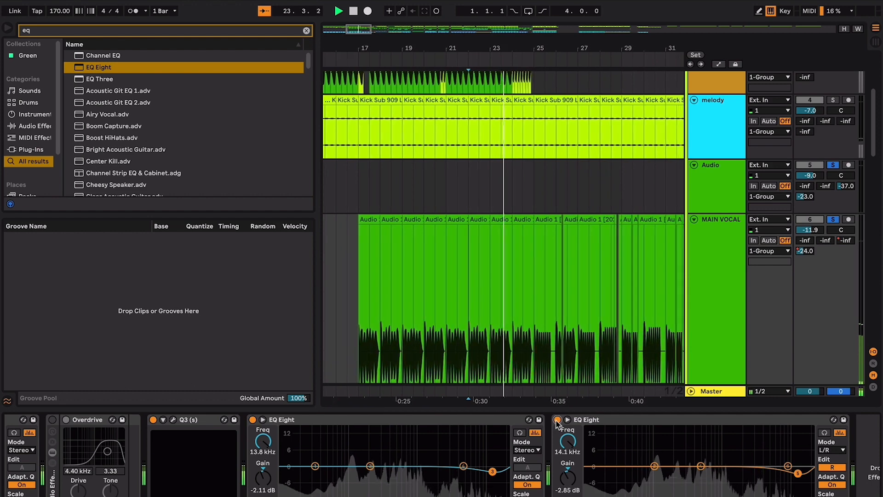
{"action": "left_click", "coordinate": [557, 419]}
{"action": "key", "text": "space"}
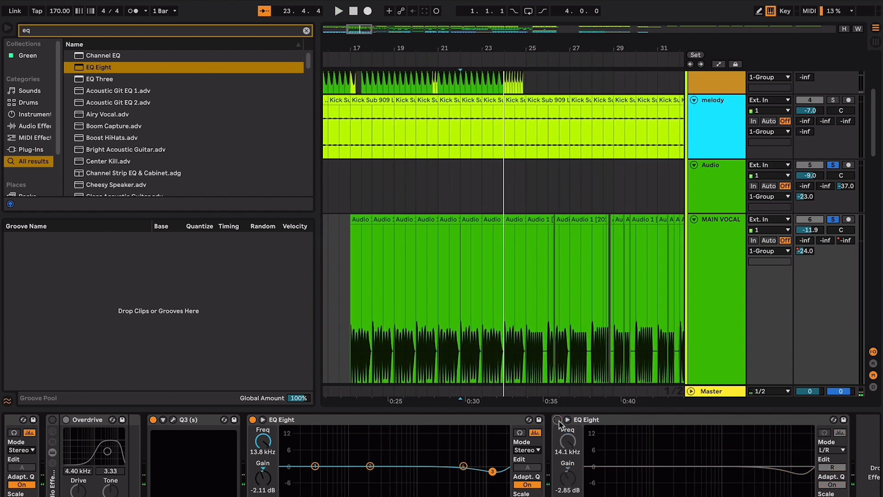
{"action": "left_click", "coordinate": [557, 420]}
{"action": "key", "text": "space"}
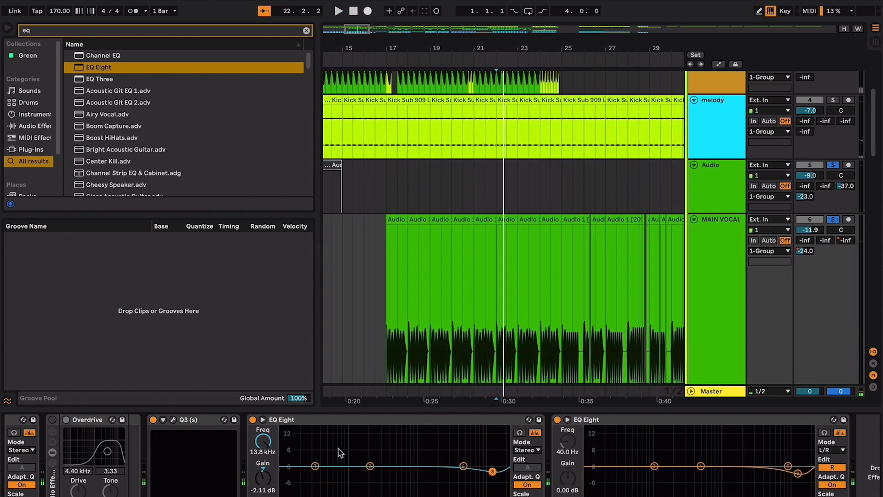
Step: Enable the band 1 low cut on the second-to-last EQ Eight and raise its frequency to about 95.8 Hz during playback
{"action": "left_click", "coordinate": [290, 496]}
{"action": "left_click", "coordinate": [298, 452]}
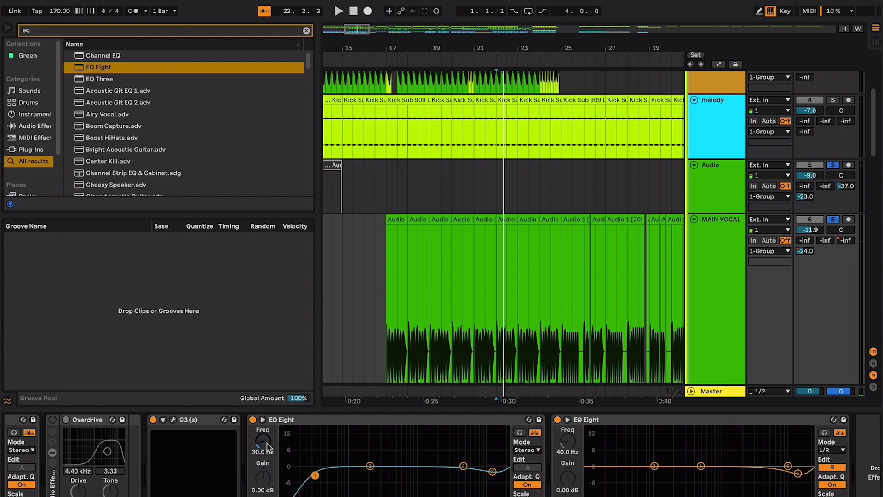
{"action": "key", "text": "space"}
{"action": "left_click_drag", "start_coordinate": [267, 444], "coordinate": [267, 428]}
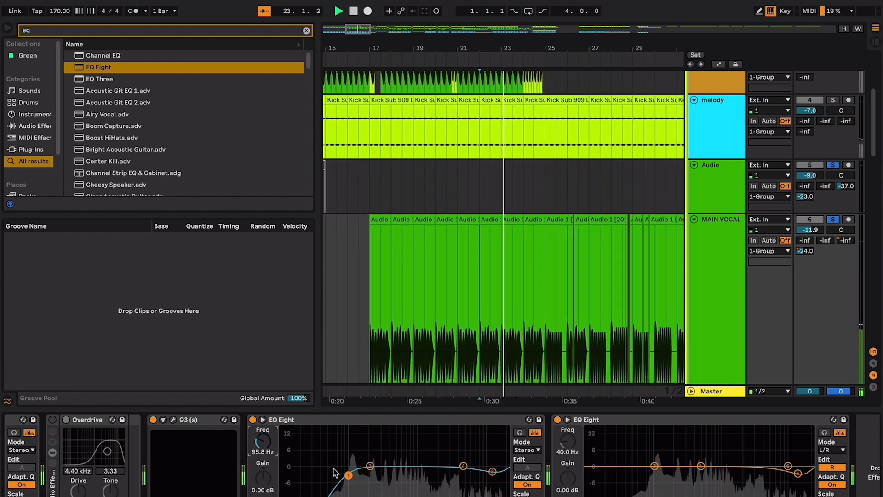
{"action": "key", "text": "space"}
Step: Unsolo MAIN VOCAL and delete the muted track 7 directly below it
{"action": "key", "text": "super+alt+l"}
{"action": "scroll", "coordinate": [617, 266], "scroll_direction": "down", "scroll_amount": 8}
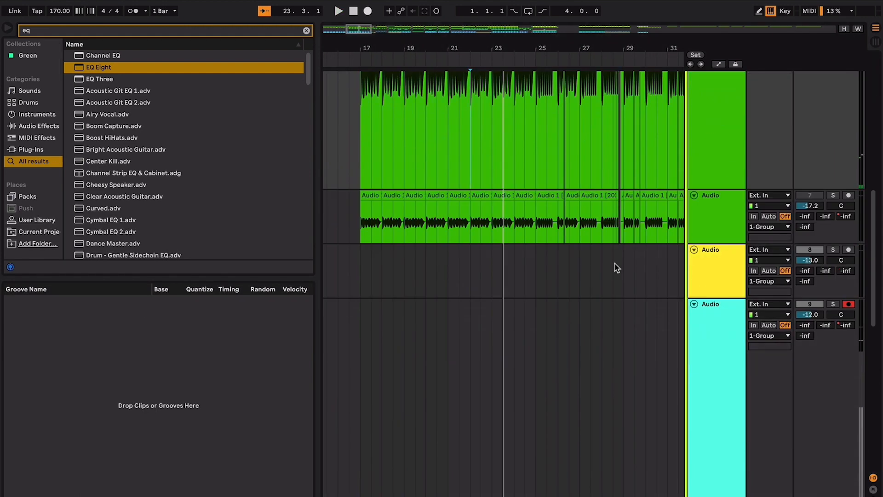
{"action": "scroll", "coordinate": [622, 350], "scroll_direction": "up", "scroll_amount": 3}
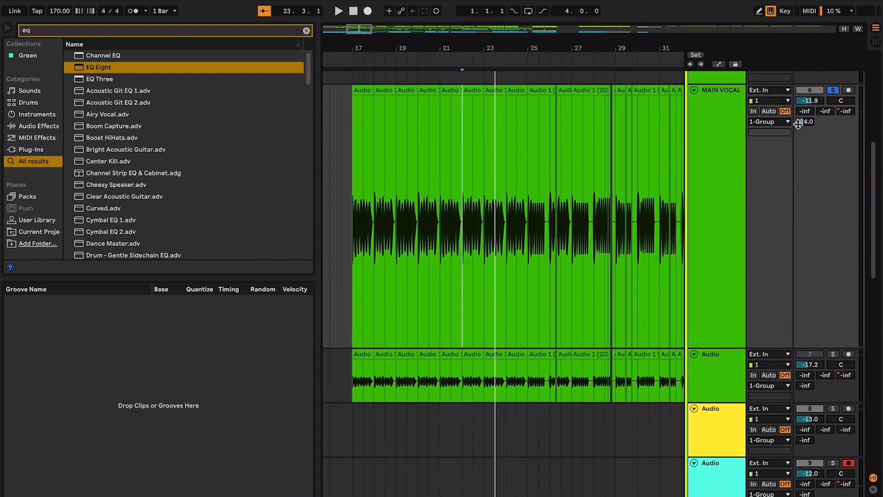
{"action": "left_click", "coordinate": [723, 380]}
{"action": "key", "text": "Delete"}
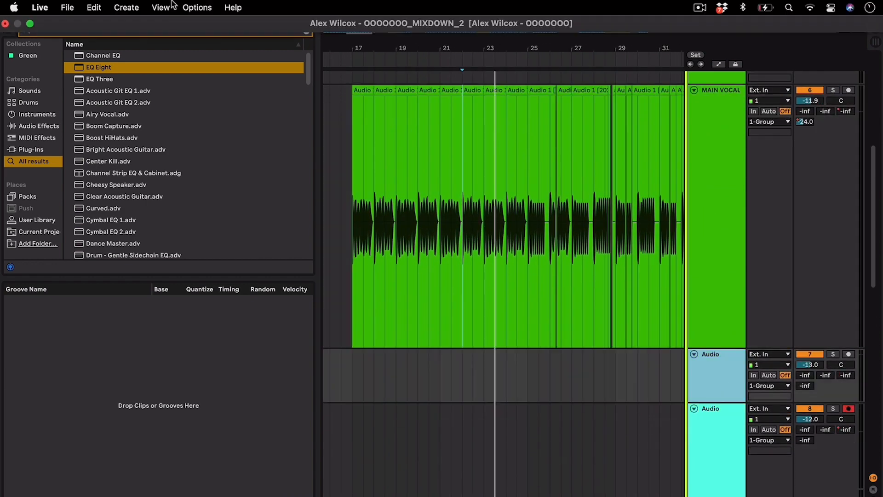
Step: Save the Live Set as a separate copy in the same project folder, adding "_anaylze" after MIXDOWN_2 in the file name
{"action": "left_click", "coordinate": [67, 7]}
{"action": "left_click", "coordinate": [95, 142]}
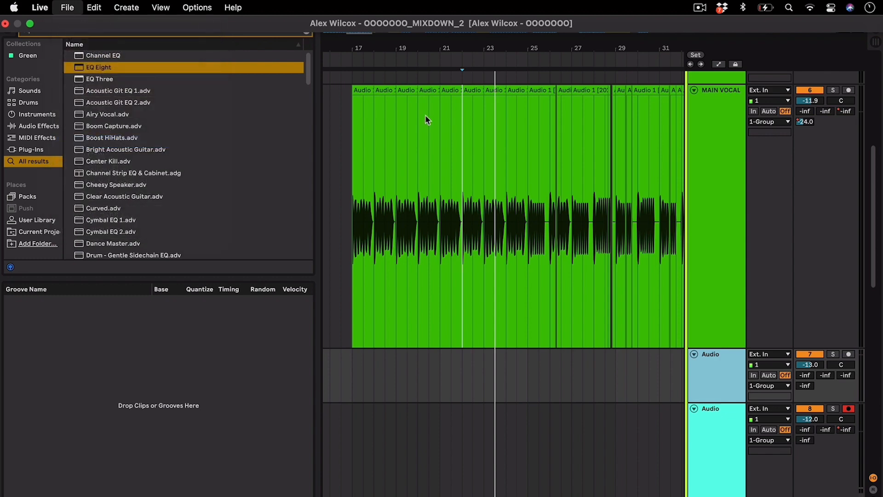
{"action": "left_click", "coordinate": [544, 116]}
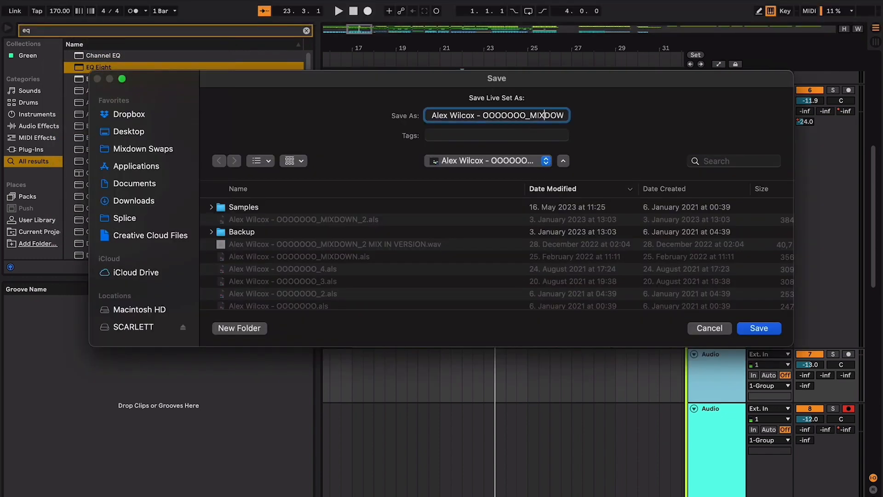
{"action": "key", "text": "Right"}
{"action": "key", "text": "Right"}
{"action": "key", "text": "Right"}
{"action": "key", "text": "Right"}
{"action": "key", "text": "Right"}
{"action": "type", "text": "_"}
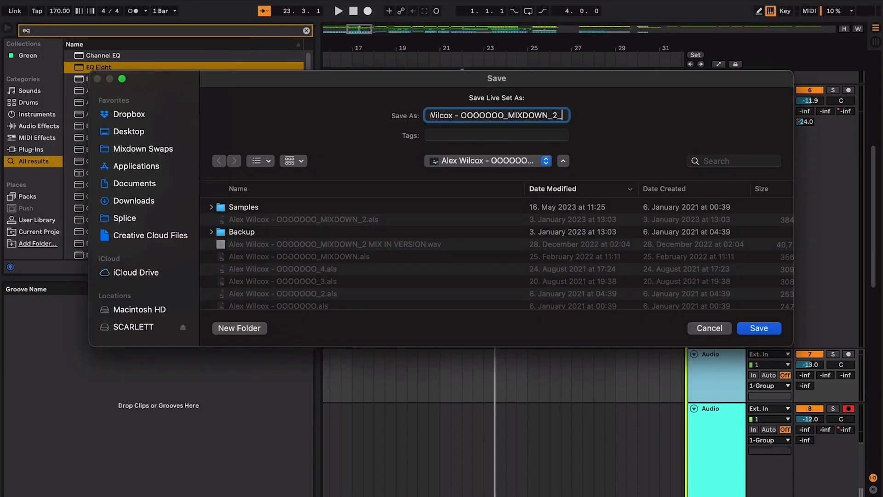
{"action": "type", "text": "anaylze"}
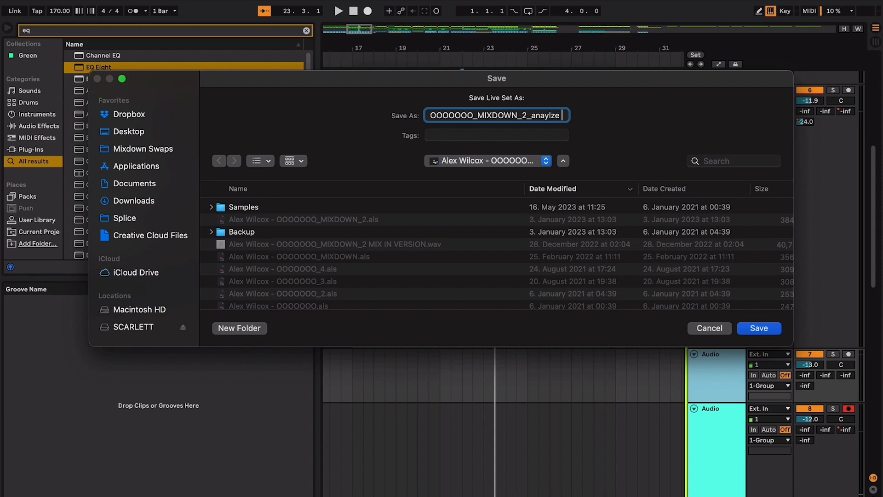
{"action": "key", "text": "Return"}
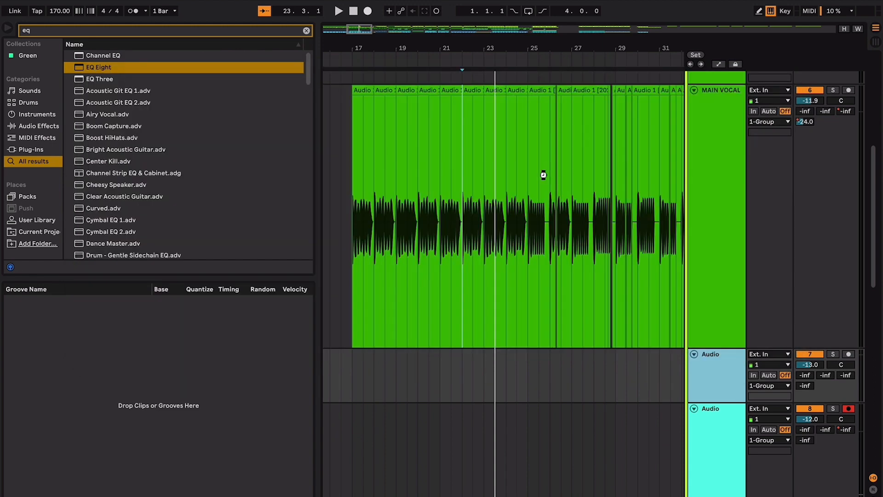
Step: Play the kick and melody tracks from bar 16 across the start of the main vocal at bar 17
{"action": "scroll", "coordinate": [544, 175], "scroll_direction": "up", "scroll_amount": 8}
{"action": "scroll", "coordinate": [543, 175], "scroll_direction": "left", "scroll_amount": 2}
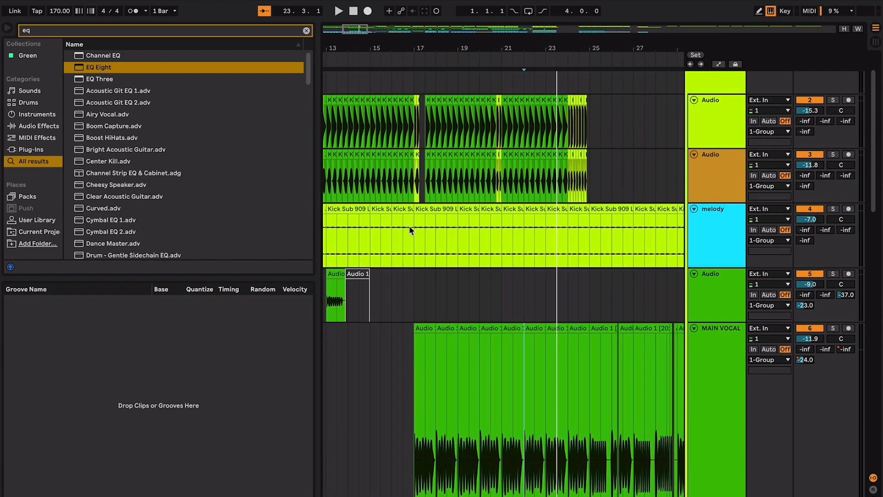
{"action": "scroll", "coordinate": [453, 241], "scroll_direction": "up", "scroll_amount": 6}
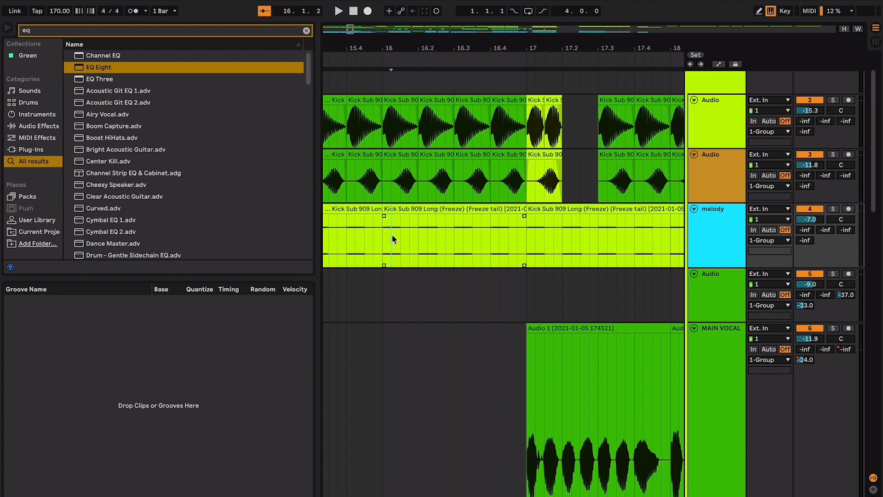
{"action": "key", "text": "space"}
{"action": "key", "text": "space"}
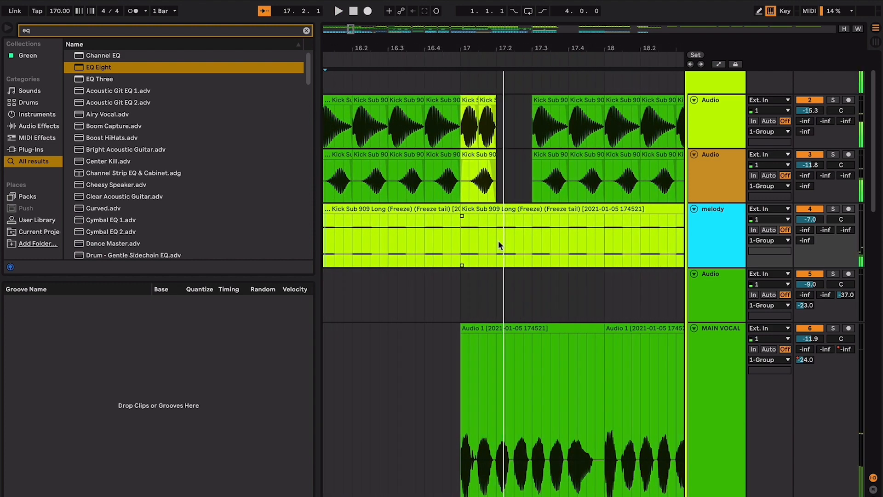
Step: Play the percussion tracks from 16.2 up to the hi-hat entry at 17.4
{"action": "scroll", "coordinate": [498, 240], "scroll_direction": "down", "scroll_amount": 8}
{"action": "left_click", "coordinate": [382, 233]}
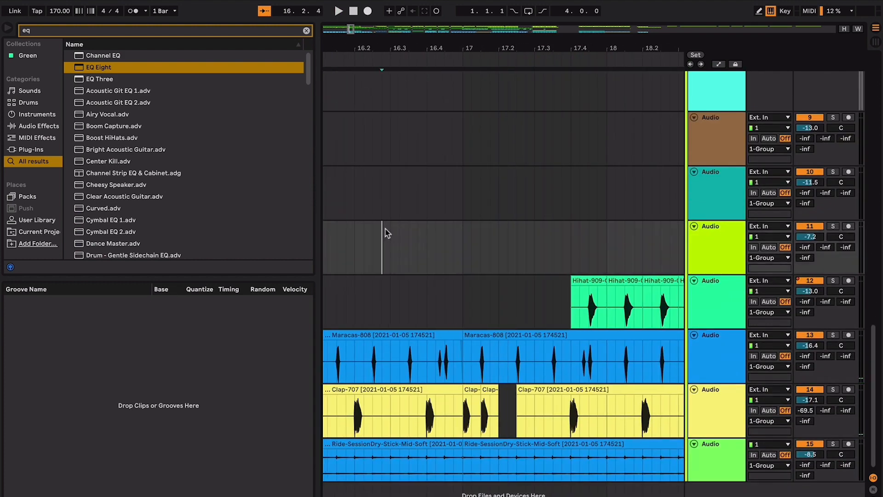
{"action": "key", "text": "space"}
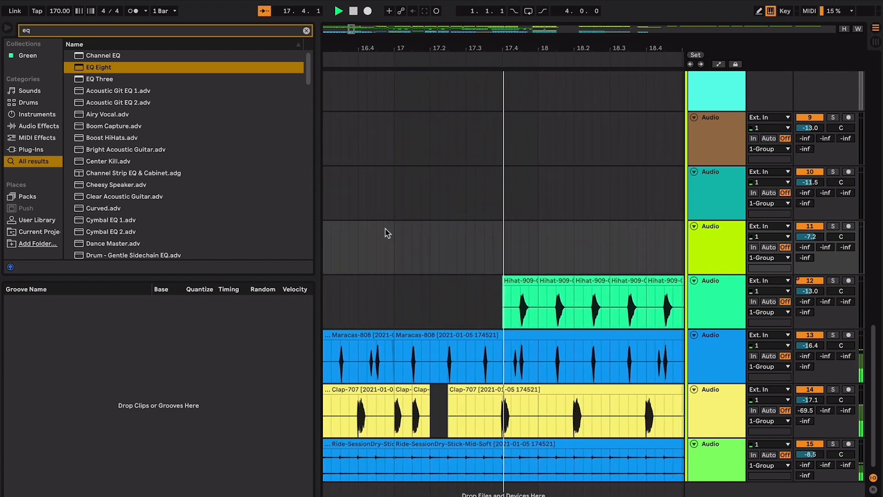
{"action": "key", "text": "space"}
Step: Replay the kick tracks from bar 16 through the kick fill and gap at bar 17, stopping in bar 18
{"action": "scroll", "coordinate": [396, 193], "scroll_direction": "up", "scroll_amount": 8}
{"action": "left_click", "coordinate": [403, 160]}
{"action": "scroll", "coordinate": [400, 156], "scroll_direction": "left", "scroll_amount": 2}
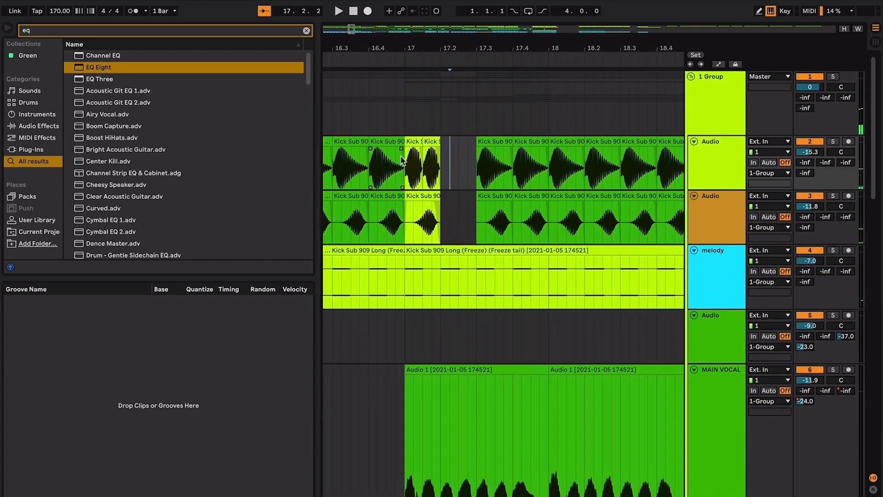
{"action": "key", "text": "space"}
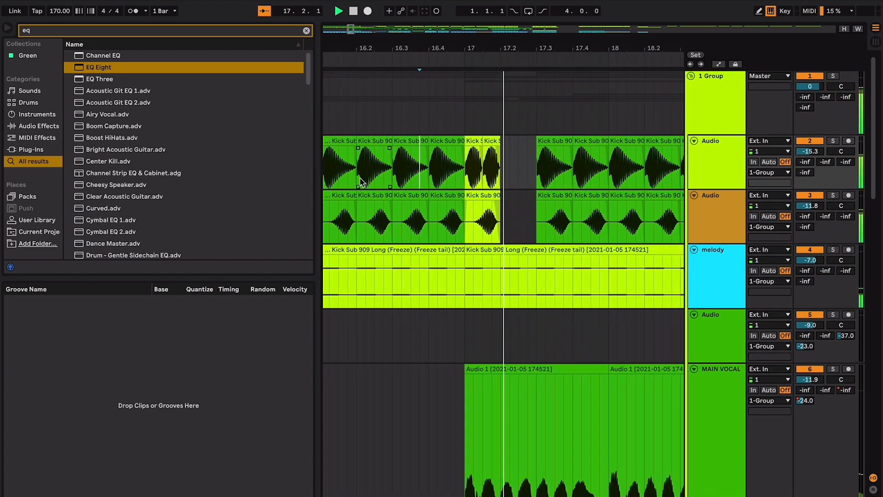
{"action": "key", "text": "space"}
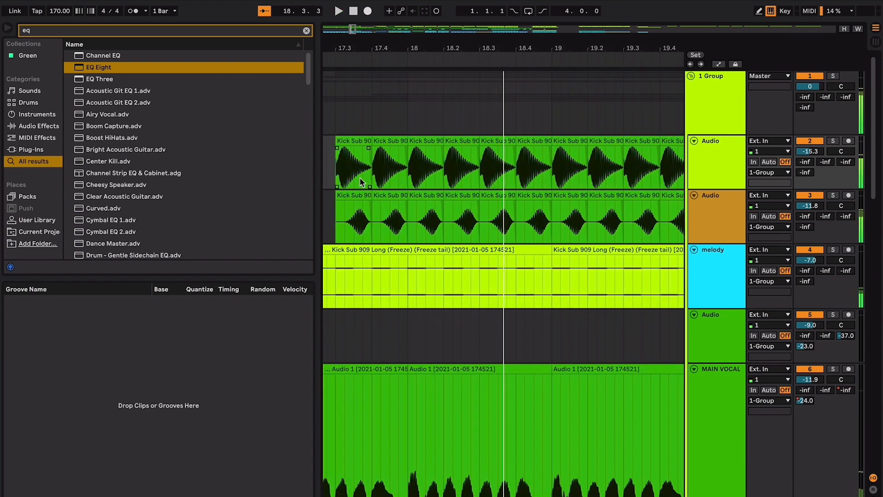
Step: Replay the lead-in to bar 17 and follow it down to the hi-hat track, selecting the first hi-hat clip at 17.4
{"action": "scroll", "coordinate": [393, 177], "scroll_direction": "left", "scroll_amount": 8}
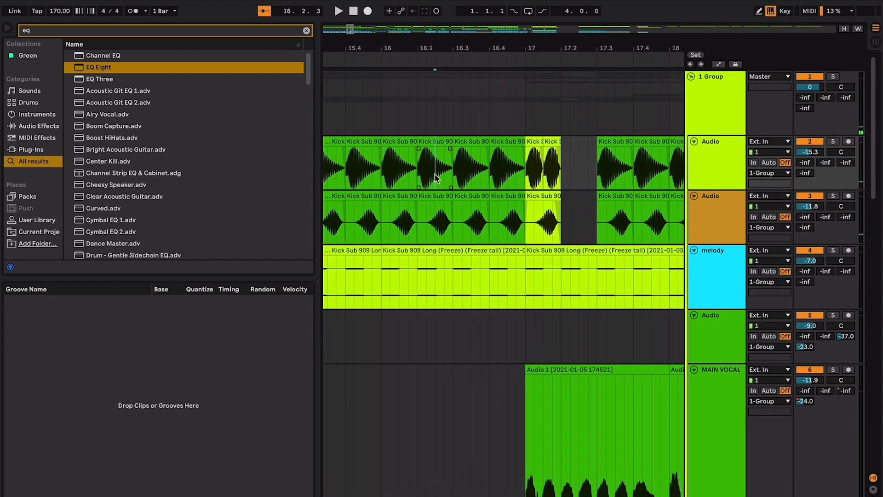
{"action": "left_click", "coordinate": [452, 176]}
{"action": "scroll", "coordinate": [422, 164], "scroll_direction": "down", "scroll_amount": 1}
{"action": "scroll", "coordinate": [423, 164], "scroll_direction": "right", "scroll_amount": 2}
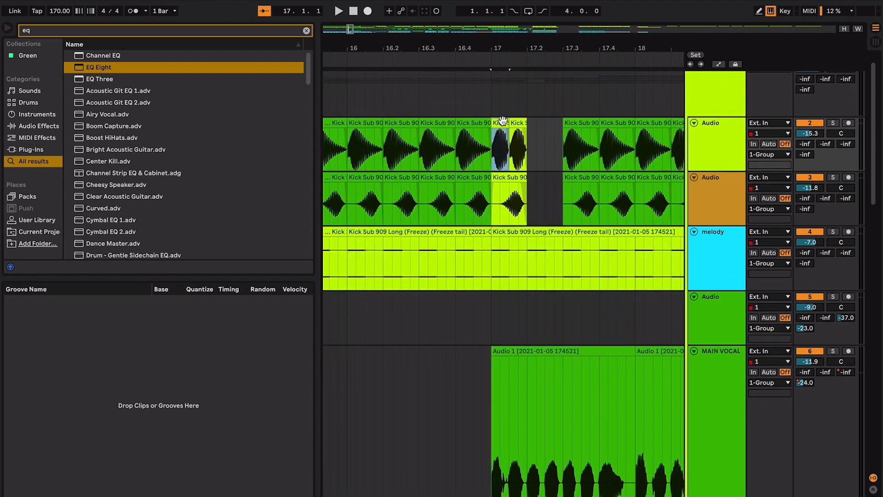
{"action": "key", "text": "space"}
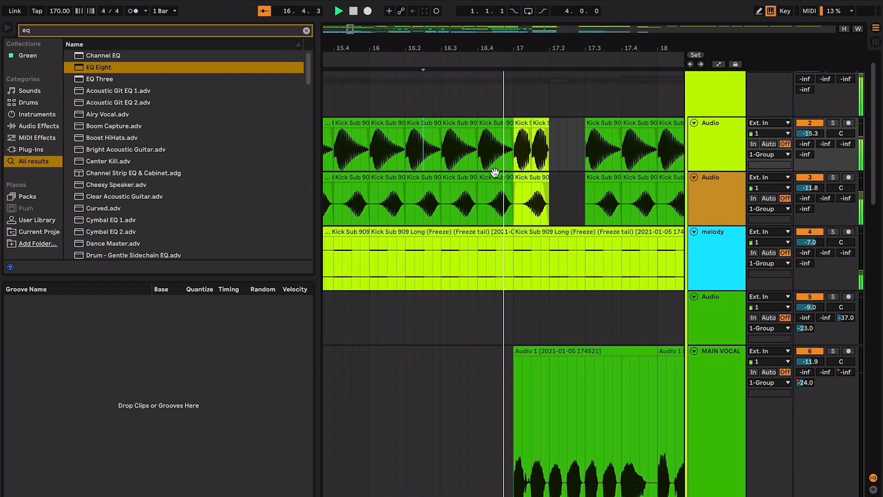
{"action": "scroll", "coordinate": [495, 172], "scroll_direction": "down", "scroll_amount": 10}
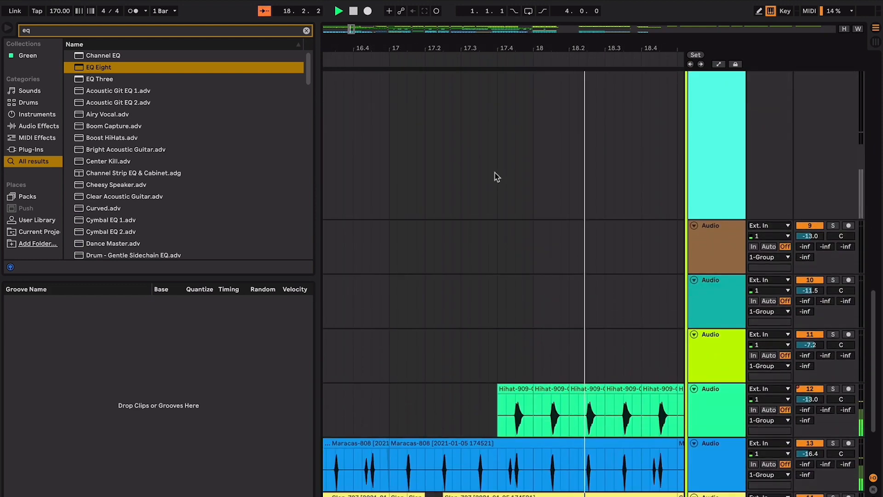
{"action": "left_click", "coordinate": [516, 390]}
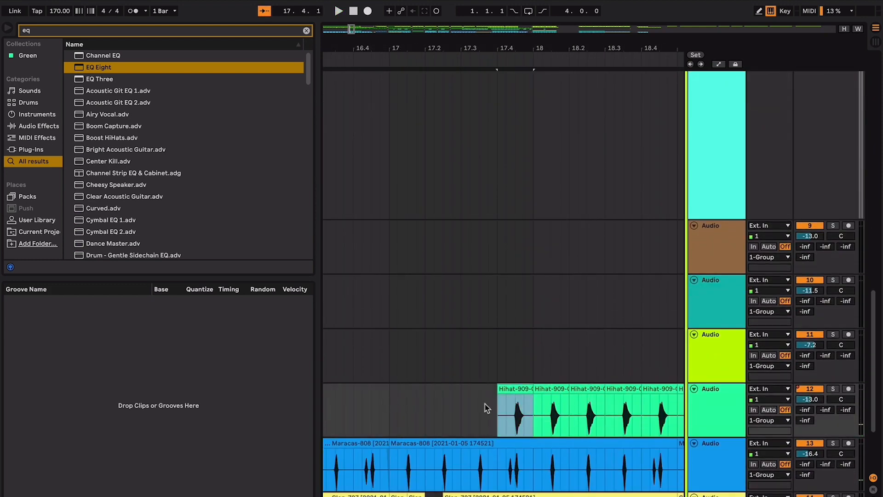
Step: Play through the hi-hat entry, select the hi-hat clip at 19.2, and inspect the track's Delay, Auto Filter and LFOTool chain
{"action": "left_click", "coordinate": [350, 367]}
{"action": "key", "text": "space"}
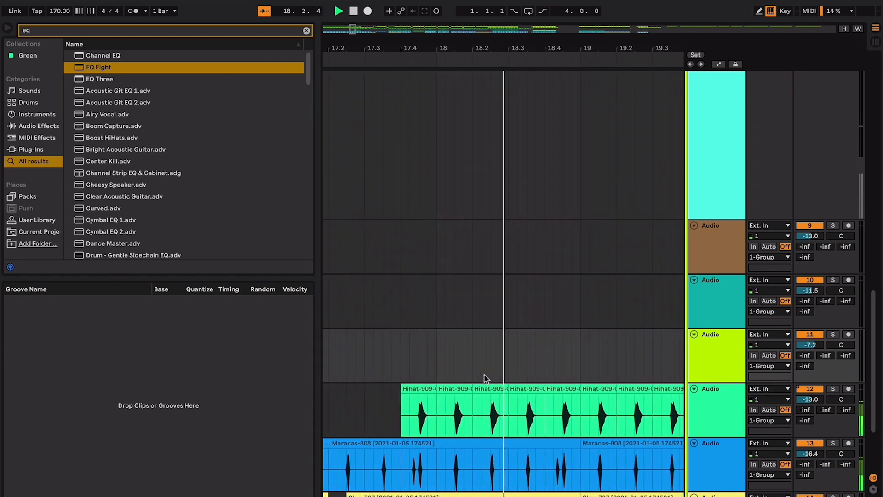
{"action": "key", "text": "space"}
{"action": "left_click", "coordinate": [524, 388]}
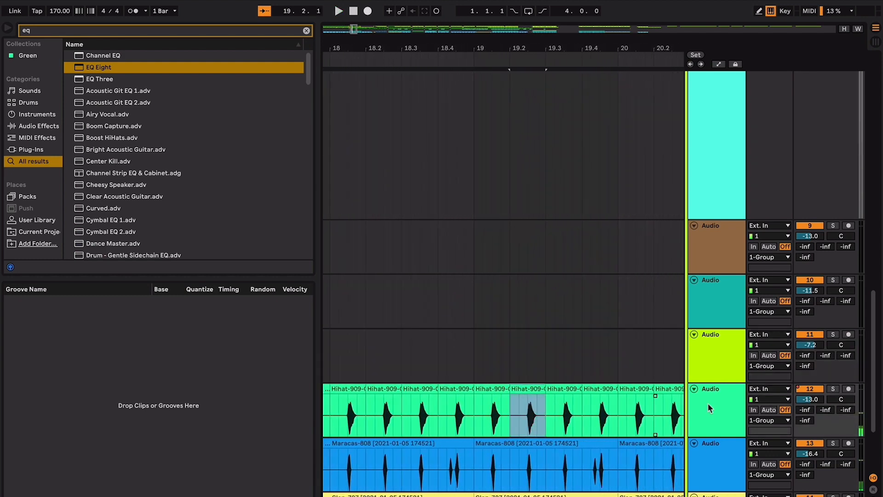
{"action": "double_click", "coordinate": [708, 403]}
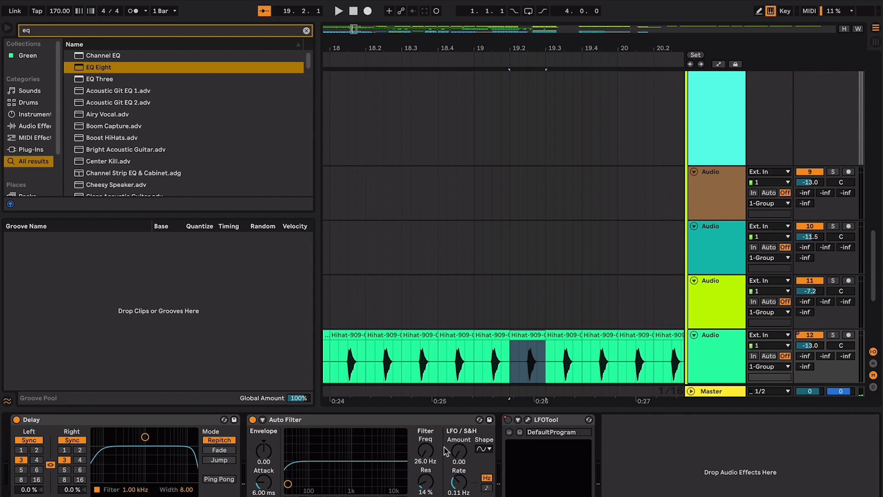
{"action": "key", "text": "space"}
{"action": "key", "text": "ctrl+alt+l"}
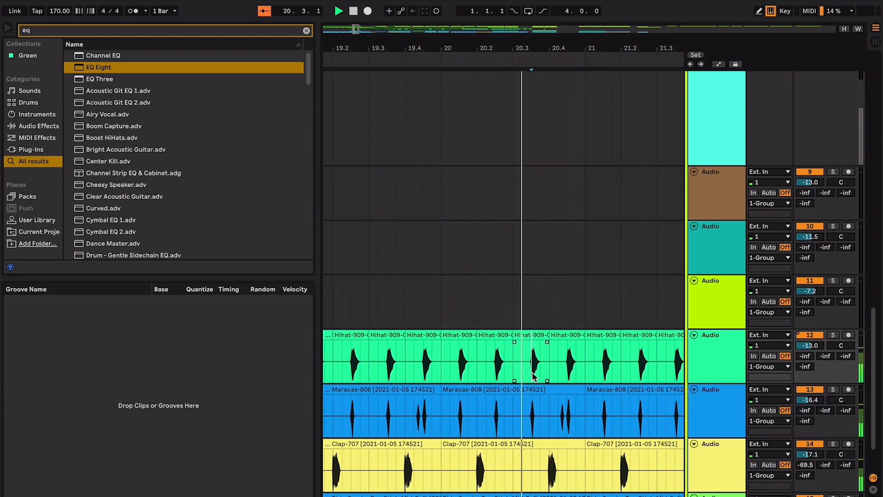
Step: Solo hi-hat track 12 during playback, audition it with its Delay bypassed, and unsolo it
{"action": "scroll", "coordinate": [532, 376], "scroll_direction": "down", "scroll_amount": 5}
{"action": "left_click", "coordinate": [833, 335]}
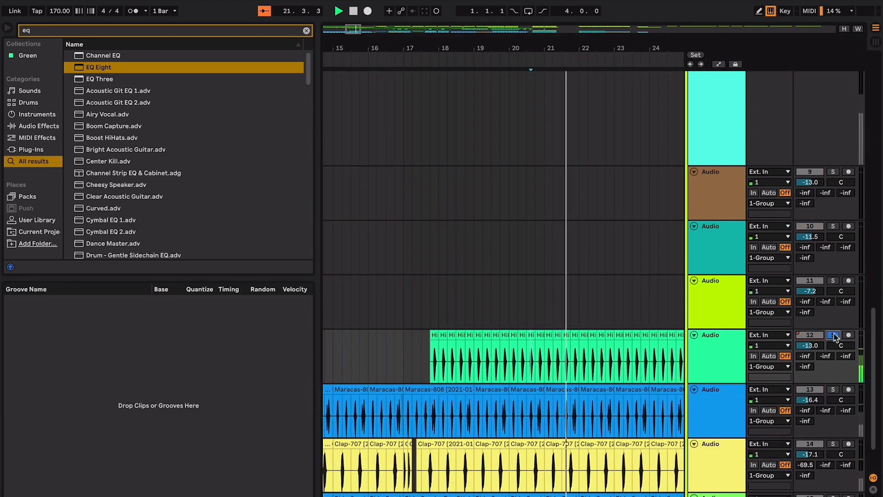
{"action": "double_click", "coordinate": [731, 341]}
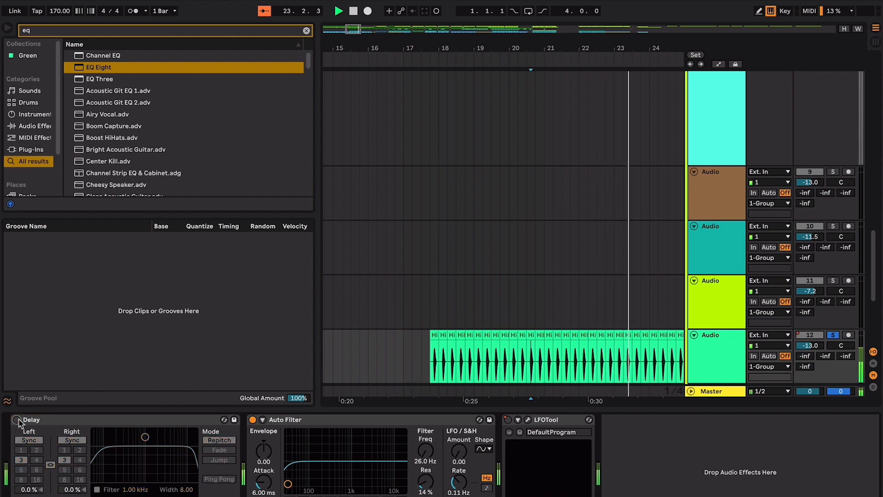
{"action": "key", "text": "ctrl+alt+l"}
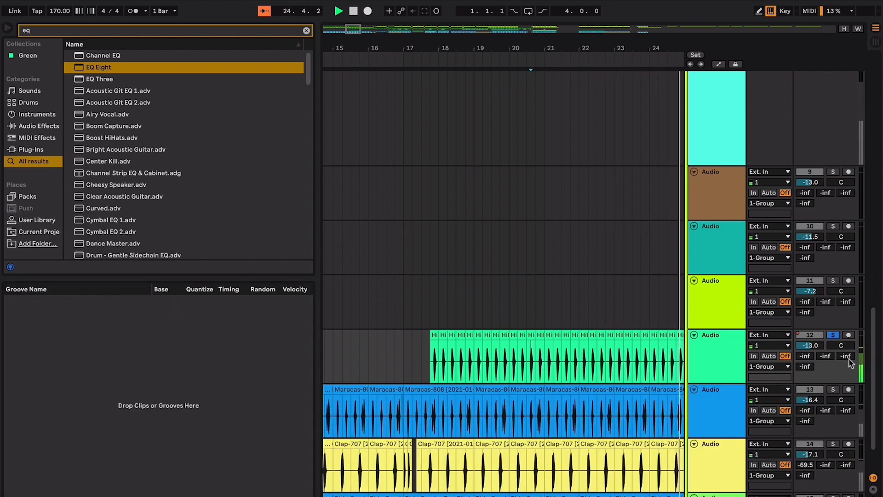
{"action": "left_click", "coordinate": [833, 337]}
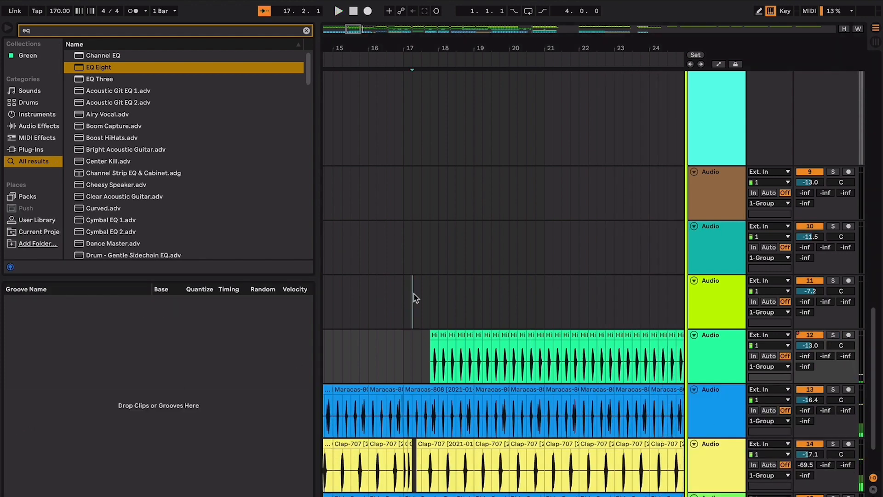
Step: Play the full arrangement from 17.2 and examine the kick, melody and vocal tracks up to the kick fill at bar 24
{"action": "key", "text": "space"}
{"action": "scroll", "coordinate": [633, 337], "scroll_direction": "up", "scroll_amount": 15}
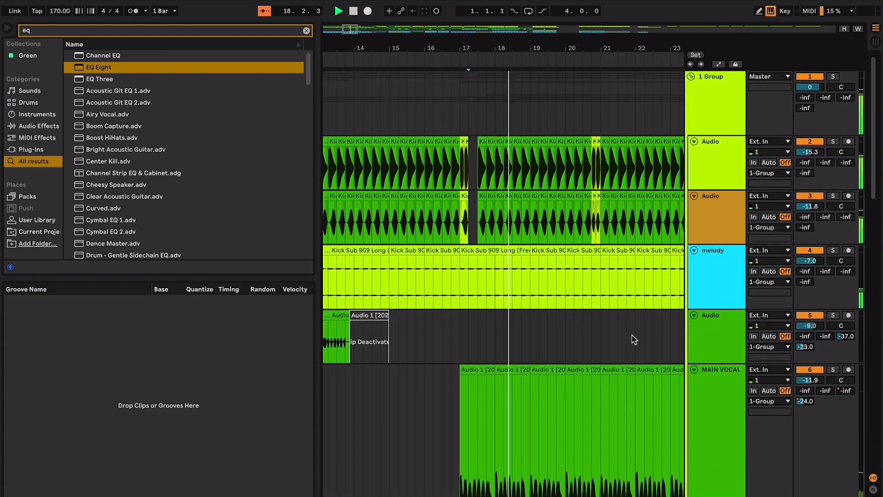
{"action": "scroll", "coordinate": [633, 339], "scroll_direction": "up", "scroll_amount": 6}
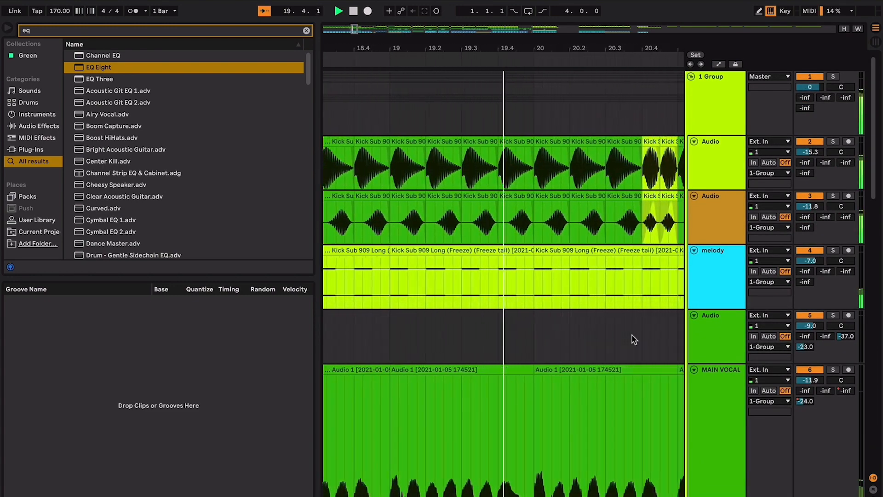
{"action": "left_click", "coordinate": [706, 344]}
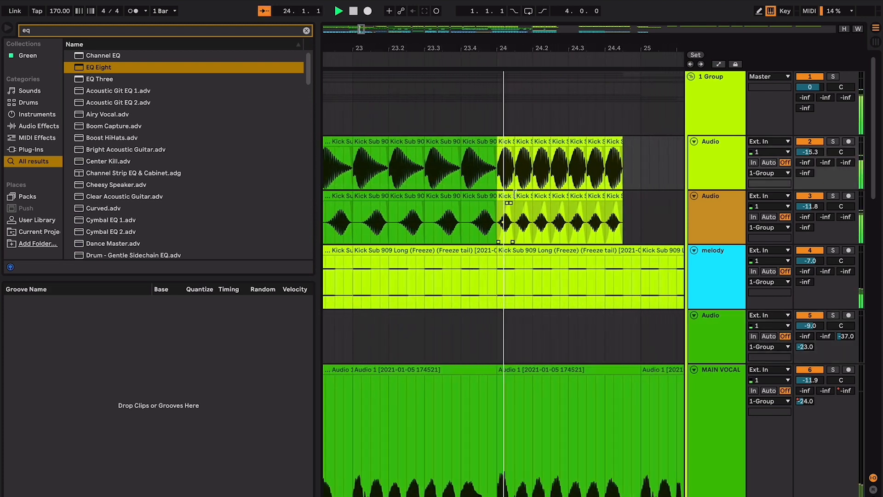
Step: Follow playback through the kickless vocal section and place the insert marker at bar 25 on MAIN VOCAL
{"action": "scroll", "coordinate": [540, 253], "scroll_direction": "down", "scroll_amount": 5}
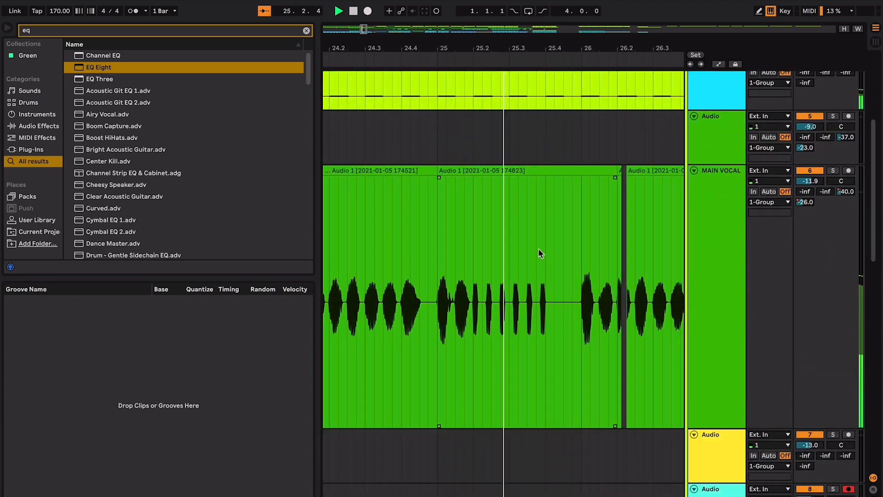
{"action": "scroll", "coordinate": [540, 253], "scroll_direction": "down", "scroll_amount": 5}
{"action": "scroll", "coordinate": [541, 253], "scroll_direction": "up", "scroll_amount": 5}
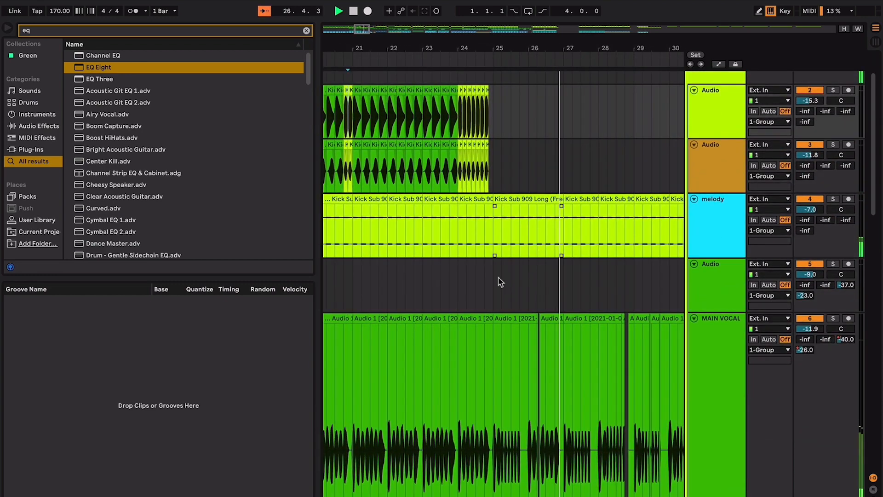
{"action": "scroll", "coordinate": [497, 299], "scroll_direction": "down", "scroll_amount": 2}
{"action": "left_click", "coordinate": [495, 312]}
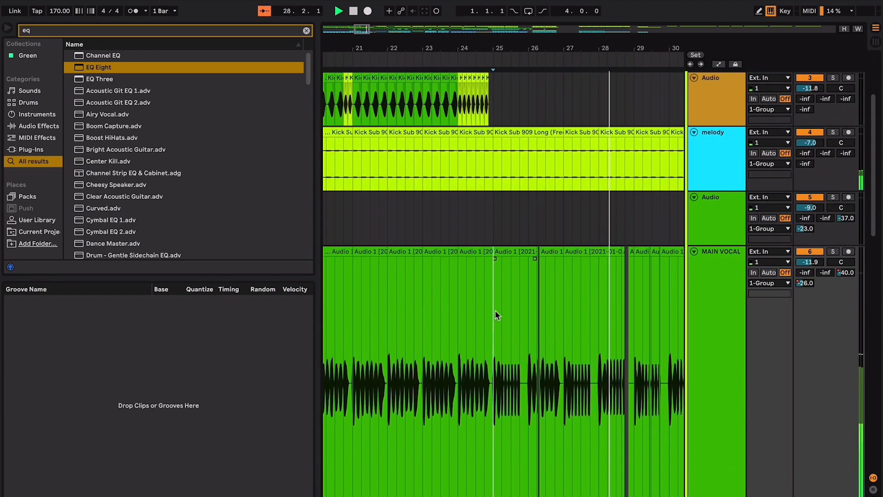
Step: Follow playback through the end of the melody at bar 33 and the returning kicks, stopping in bar 36
{"action": "scroll", "coordinate": [495, 311], "scroll_direction": "up", "scroll_amount": 1}
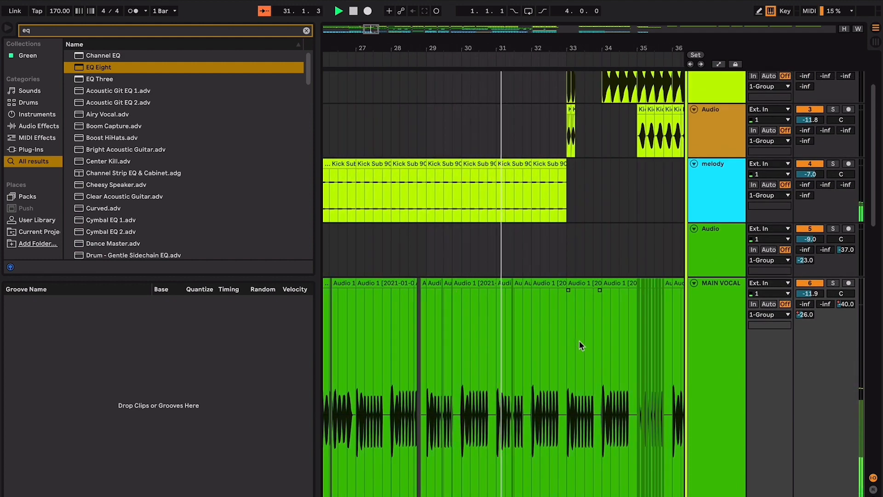
{"action": "scroll", "coordinate": [579, 343], "scroll_direction": "up", "scroll_amount": 3}
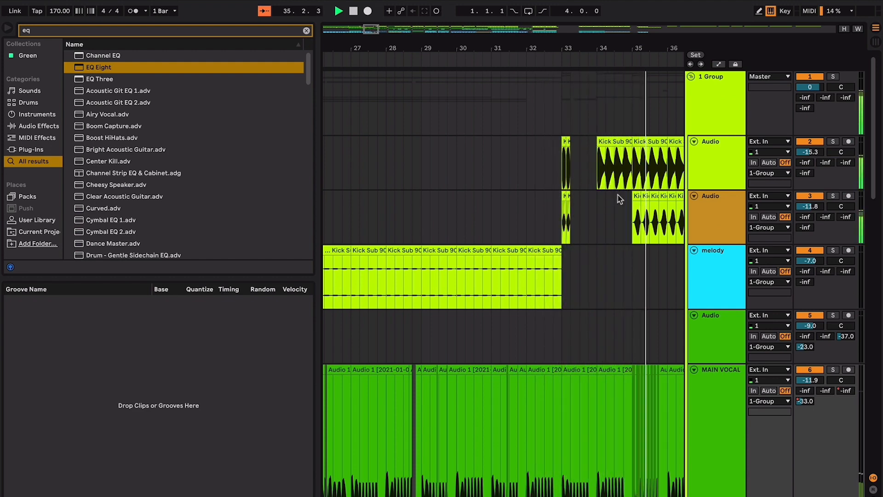
{"action": "scroll", "coordinate": [643, 271], "scroll_direction": "down", "scroll_amount": 1}
{"action": "scroll", "coordinate": [643, 271], "scroll_direction": "up", "scroll_amount": 1}
{"action": "scroll", "coordinate": [643, 272], "scroll_direction": "down", "scroll_amount": 2}
{"action": "key", "text": "space"}
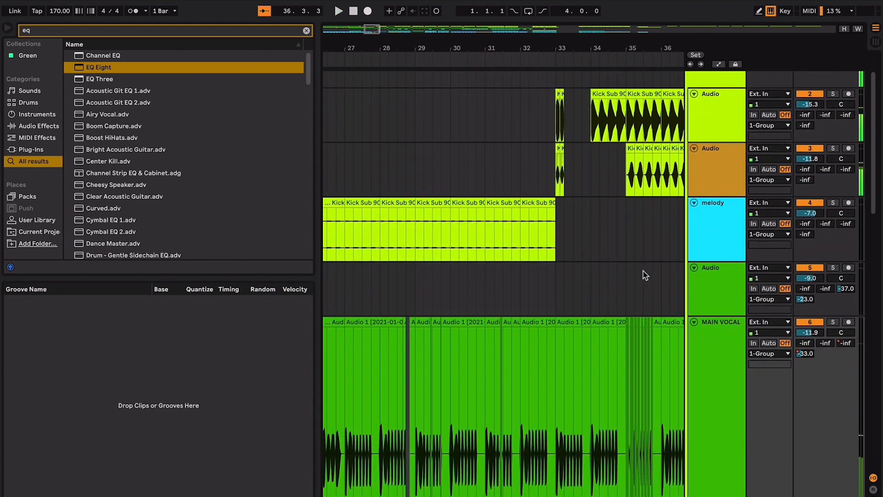
Step: Return to the section before the vocal break and play the arrangement from 23.3 through the kick fill at bar 24
{"action": "scroll", "coordinate": [643, 272], "scroll_direction": "left", "scroll_amount": 7}
{"action": "scroll", "coordinate": [643, 271], "scroll_direction": "up", "scroll_amount": 1}
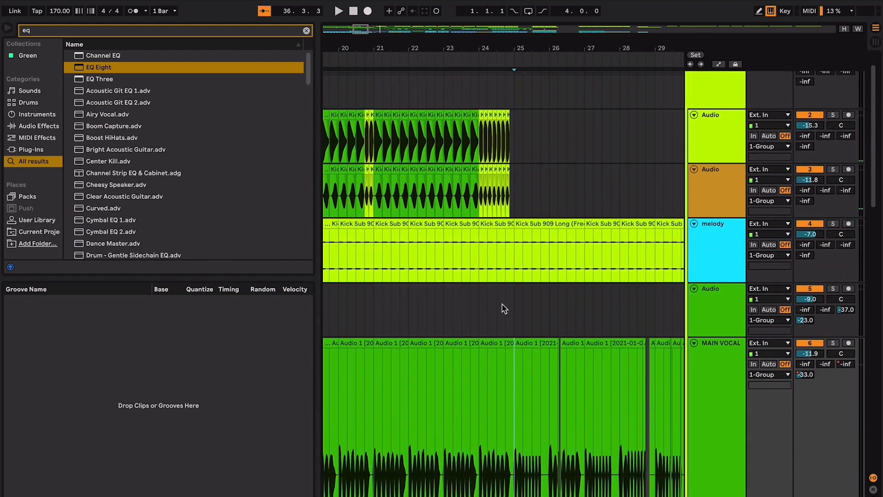
{"action": "left_click", "coordinate": [487, 294]}
{"action": "left_click", "coordinate": [461, 295]}
{"action": "key", "text": "plus"}
{"action": "key", "text": "plus"}
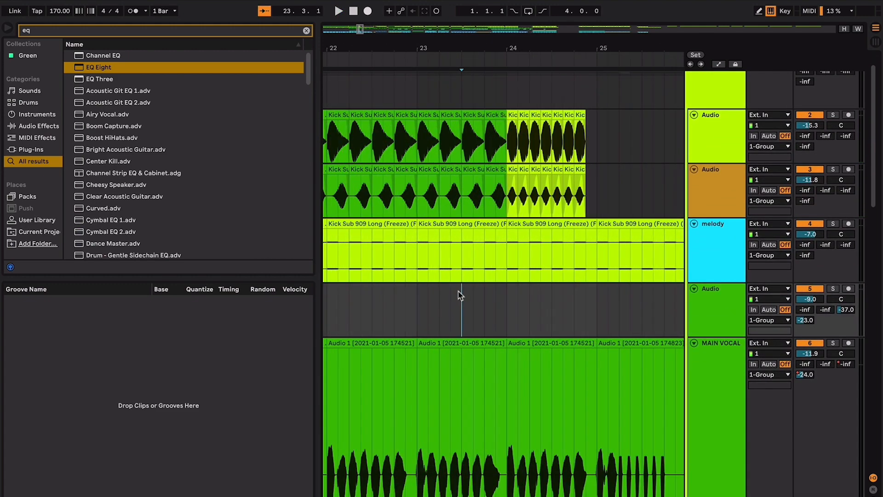
{"action": "key", "text": "space"}
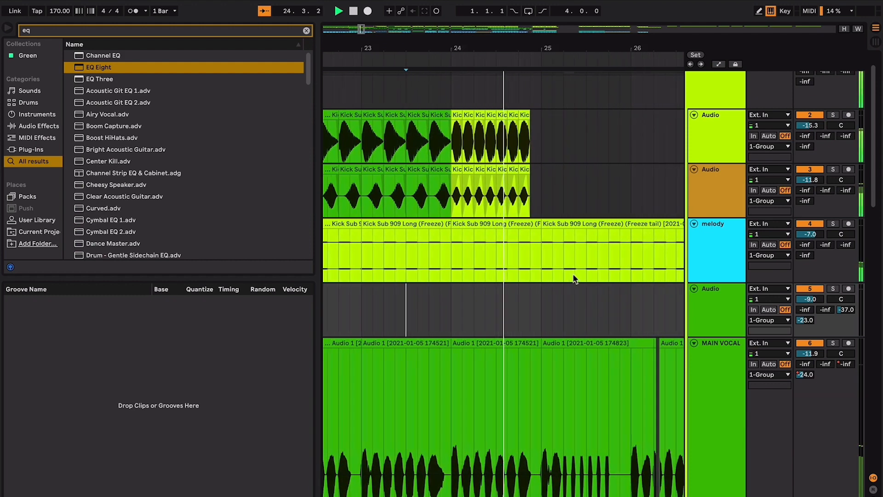
{"action": "key", "text": "space"}
Step: Place the insert marker at bar 25 on track 5 and examine the MAIN VOCAL waveform below it up close
{"action": "left_click", "coordinate": [497, 295]}
{"action": "left_click_drag", "start_coordinate": [531, 330], "coordinate": [494, 291]}
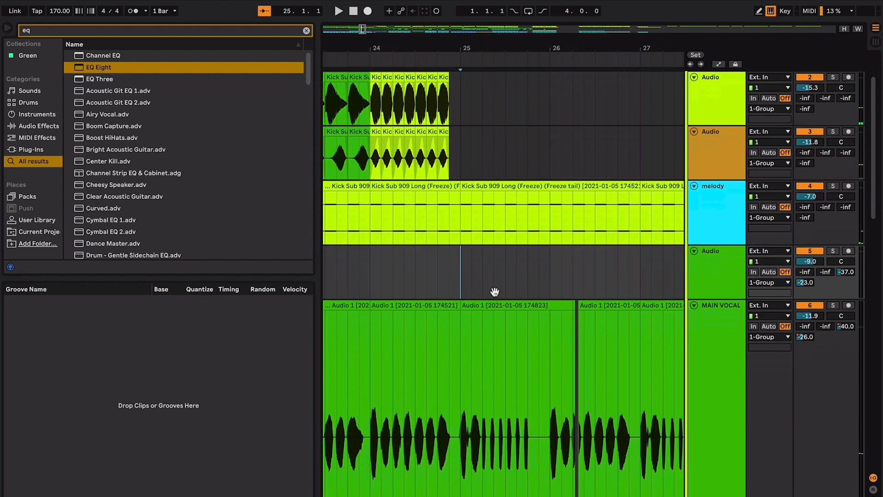
{"action": "scroll", "coordinate": [495, 294], "scroll_direction": "down", "scroll_amount": 3}
{"action": "scroll", "coordinate": [495, 296], "scroll_direction": "left", "scroll_amount": 5}
{"action": "scroll", "coordinate": [494, 296], "scroll_direction": "right", "scroll_amount": 5}
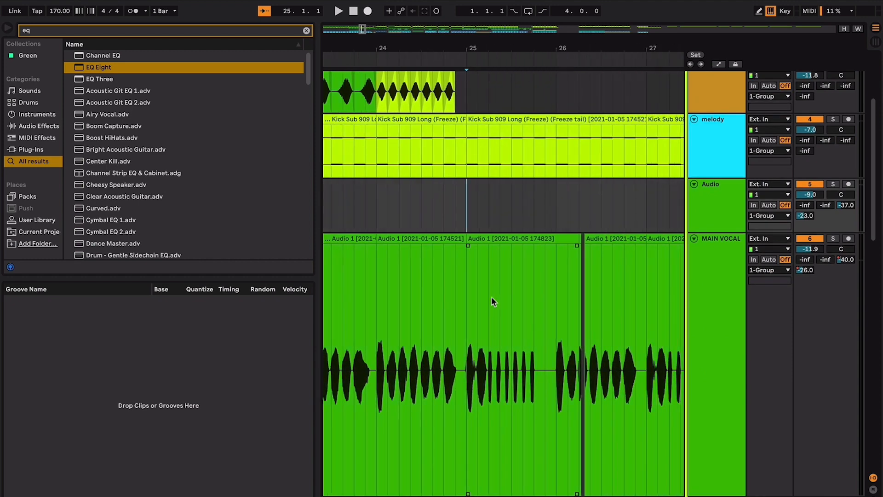
{"action": "key", "text": "plus"}
{"action": "key", "text": "plus"}
{"action": "key", "text": "plus"}
{"action": "key", "text": "plus"}
{"action": "scroll", "coordinate": [487, 300], "scroll_direction": "right", "scroll_amount": 5}
{"action": "scroll", "coordinate": [487, 301], "scroll_direction": "down", "scroll_amount": 3}
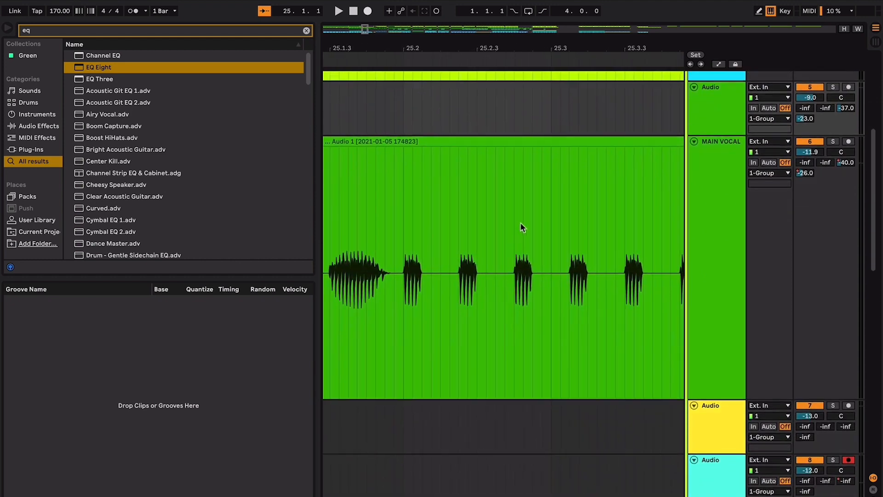
Step: Loop the MAIN VOCAL clip that starts at bar 25 and audition it
{"action": "left_click", "coordinate": [540, 138]}
{"action": "key", "text": "ctrl+l"}
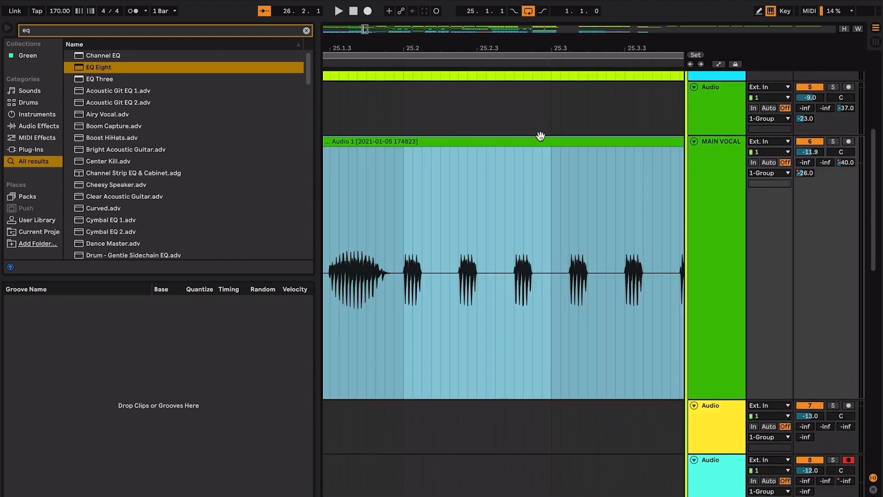
{"action": "key", "text": "space"}
{"action": "key", "text": "space"}
{"action": "scroll", "coordinate": [541, 136], "scroll_direction": "down", "scroll_amount": 5}
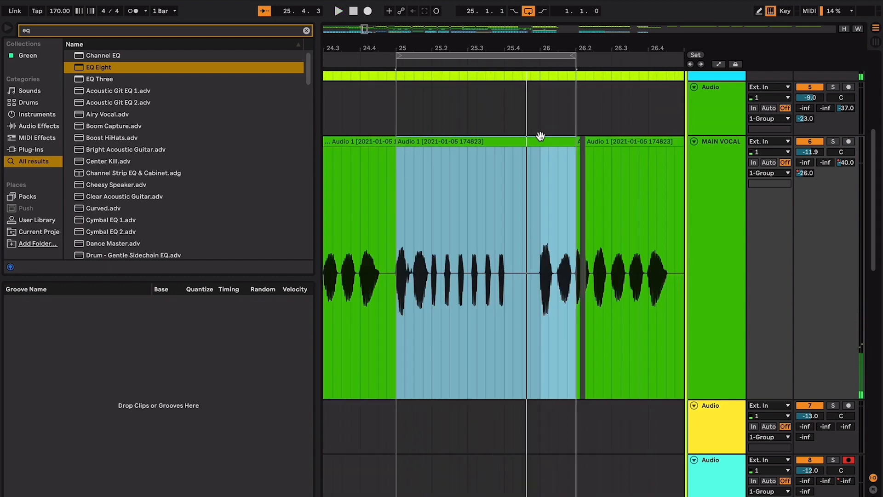
Step: Select and audition the MAIN VOCAL clip at bar 24, and do the same with the clip at bar 23
{"action": "scroll", "coordinate": [541, 138], "scroll_direction": "down", "scroll_amount": 4}
{"action": "scroll", "coordinate": [542, 139], "scroll_direction": "left", "scroll_amount": 1}
{"action": "left_click", "coordinate": [433, 154]}
{"action": "key", "text": "space"}
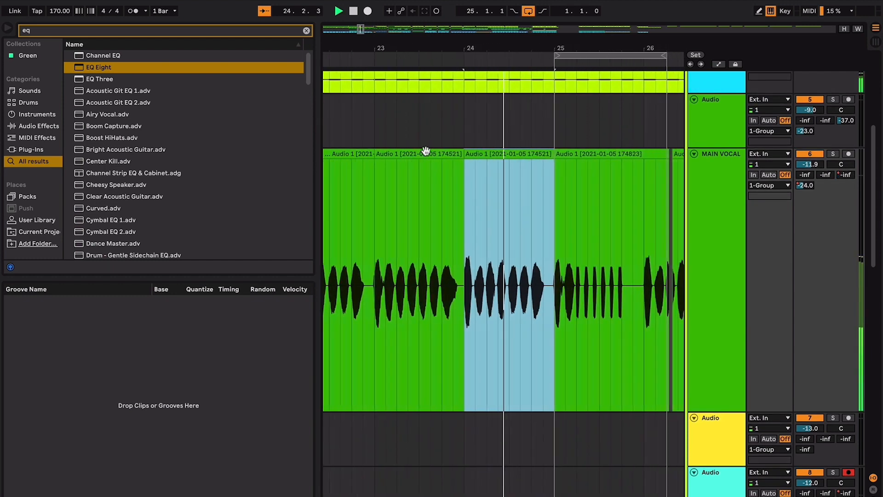
{"action": "left_click", "coordinate": [423, 149]}
{"action": "key", "text": "space"}
{"action": "left_click", "coordinate": [421, 154]}
{"action": "key", "text": "space"}
{"action": "scroll", "coordinate": [526, 202], "scroll_direction": "right", "scroll_amount": 6}
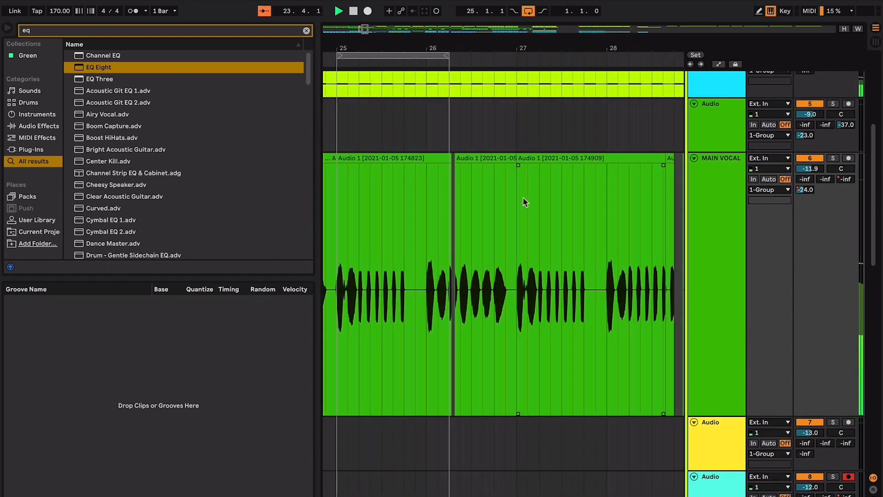
Step: Compare the MAIN VOCAL clip at bar 23 with the chopped clip at bar 25 by playing each in turn
{"action": "key", "text": "space"}
{"action": "scroll", "coordinate": [525, 202], "scroll_direction": "right", "scroll_amount": 5}
{"action": "scroll", "coordinate": [526, 202], "scroll_direction": "left", "scroll_amount": 12}
{"action": "key", "text": "space"}
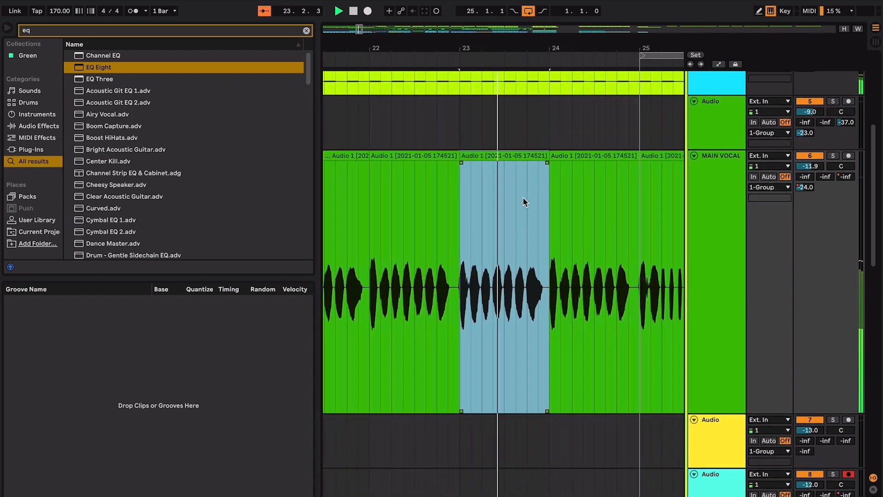
{"action": "scroll", "coordinate": [525, 202], "scroll_direction": "right", "scroll_amount": 4}
{"action": "key", "text": "space"}
{"action": "left_click", "coordinate": [523, 154]}
{"action": "key", "text": "space"}
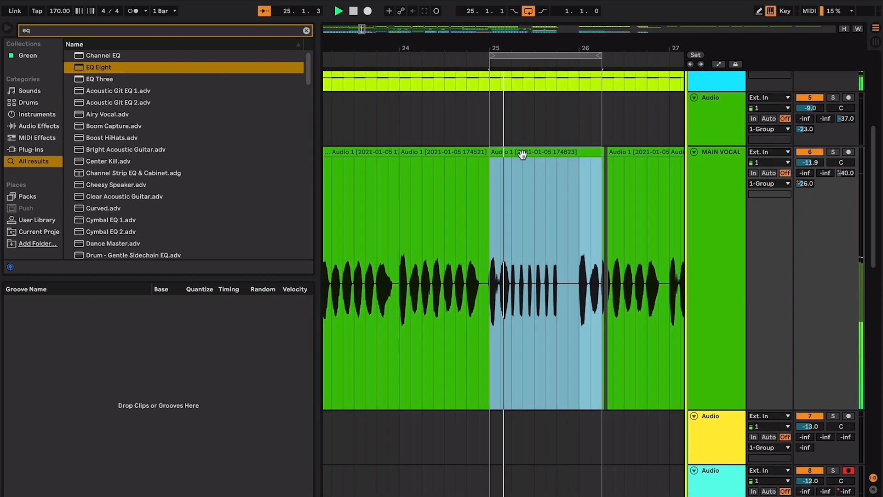
{"action": "key", "text": "space"}
Step: Turn off the arrangement loop and place the insert marker at bar 26 on MAIN VOCAL
{"action": "left_click", "coordinate": [530, 201]}
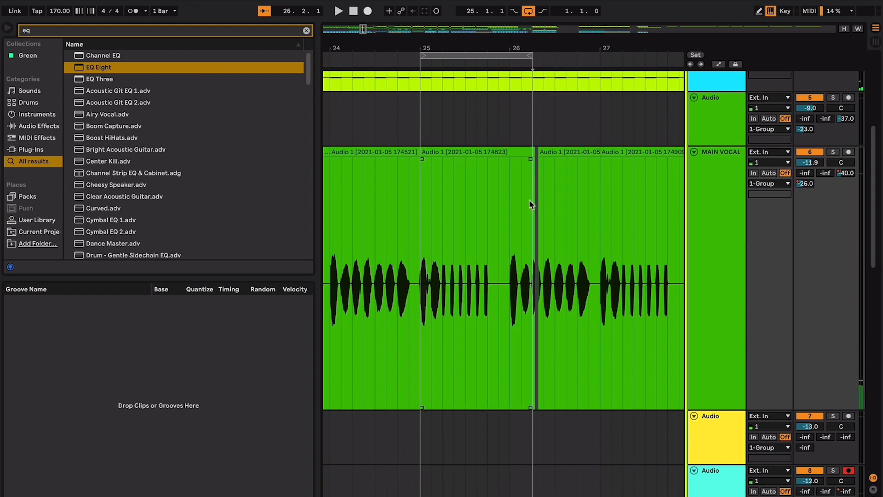
{"action": "key", "text": "ctrl+l"}
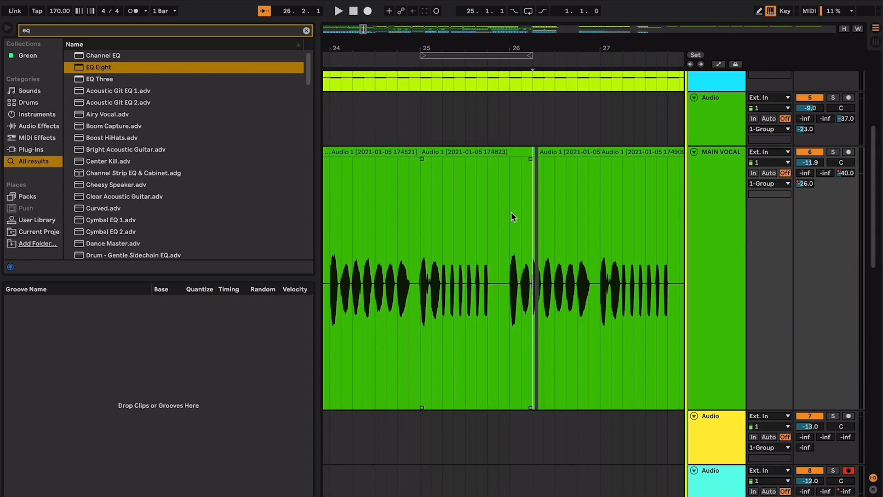
{"action": "left_click", "coordinate": [511, 212]}
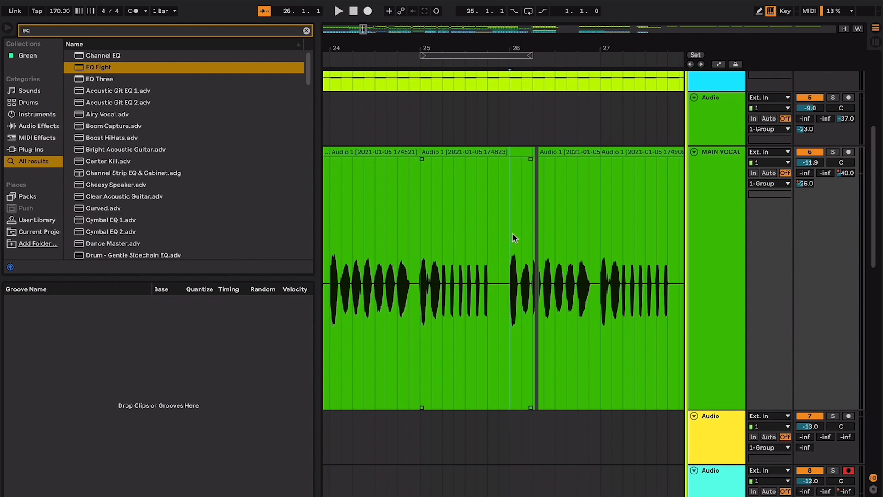
Step: Review the MAIN VOCAL clips from bar 17 onward and place the insert marker at bar 25
{"action": "scroll", "coordinate": [420, 184], "scroll_direction": "left", "scroll_amount": 4}
{"action": "scroll", "coordinate": [419, 184], "scroll_direction": "up", "scroll_amount": 1}
{"action": "scroll", "coordinate": [420, 184], "scroll_direction": "down", "scroll_amount": 3}
{"action": "scroll", "coordinate": [420, 185], "scroll_direction": "down", "scroll_amount": 2}
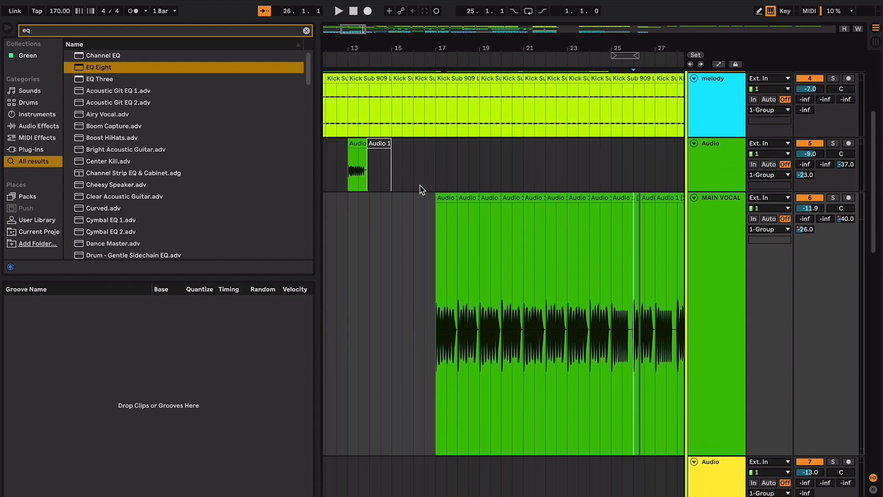
{"action": "scroll", "coordinate": [630, 288], "scroll_direction": "up", "scroll_amount": 5}
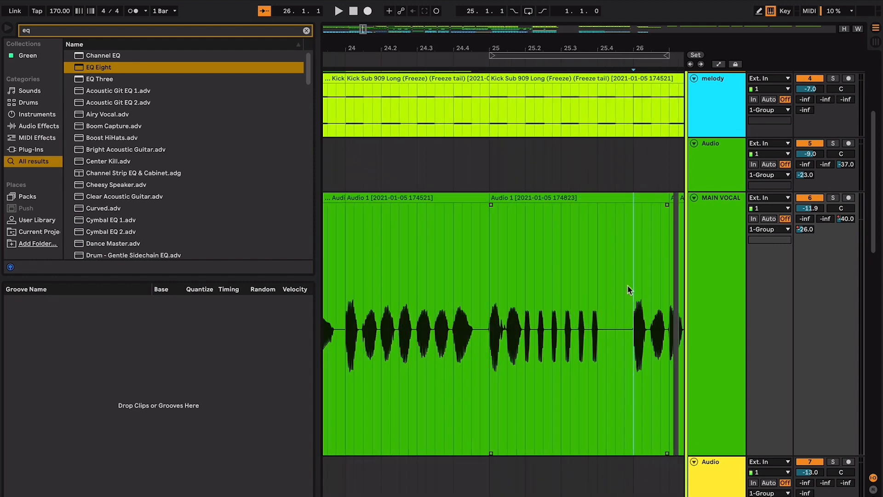
{"action": "left_click", "coordinate": [499, 289]}
{"action": "left_click", "coordinate": [487, 288]}
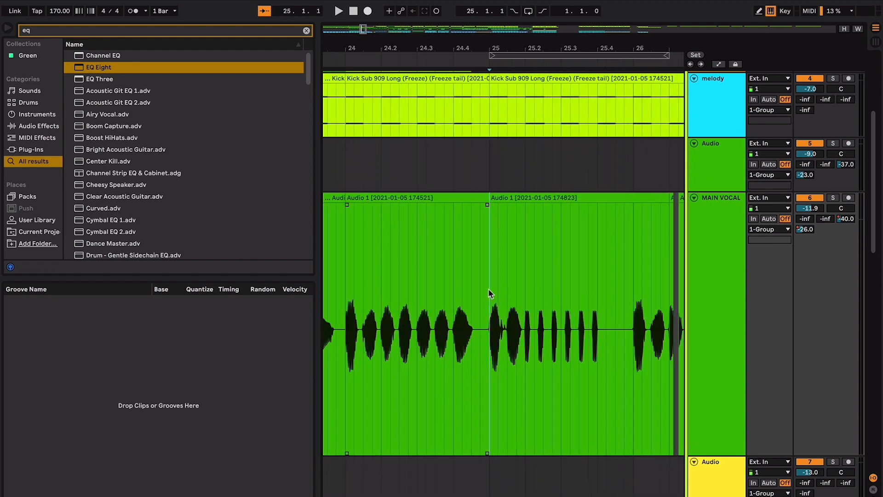
Step: Examine the MAIN VOCAL waveform between bars 21 and 27, and play the chopped clip from bar 25
{"action": "scroll", "coordinate": [487, 288], "scroll_direction": "right", "scroll_amount": 3}
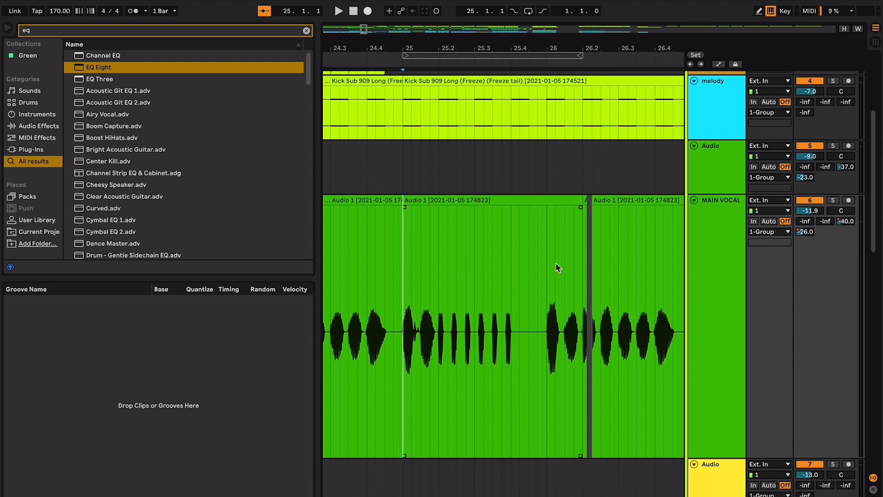
{"action": "scroll", "coordinate": [546, 268], "scroll_direction": "right", "scroll_amount": 3}
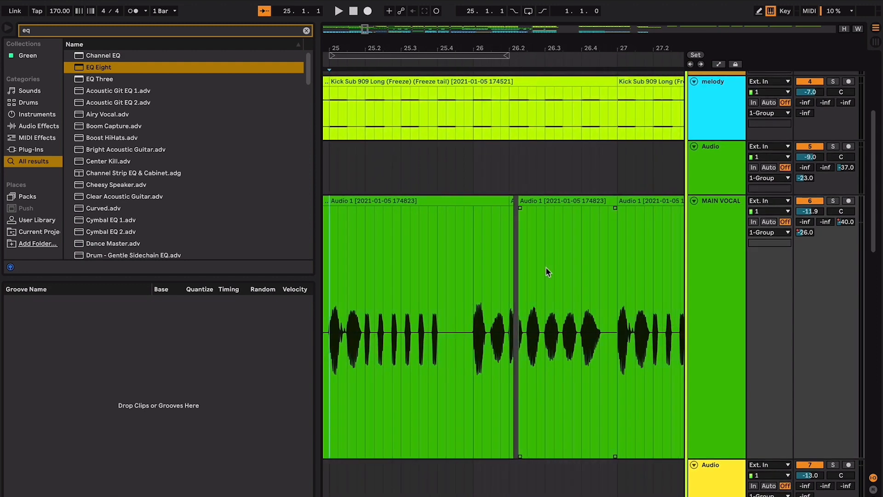
{"action": "scroll", "coordinate": [428, 269], "scroll_direction": "left", "scroll_amount": 4}
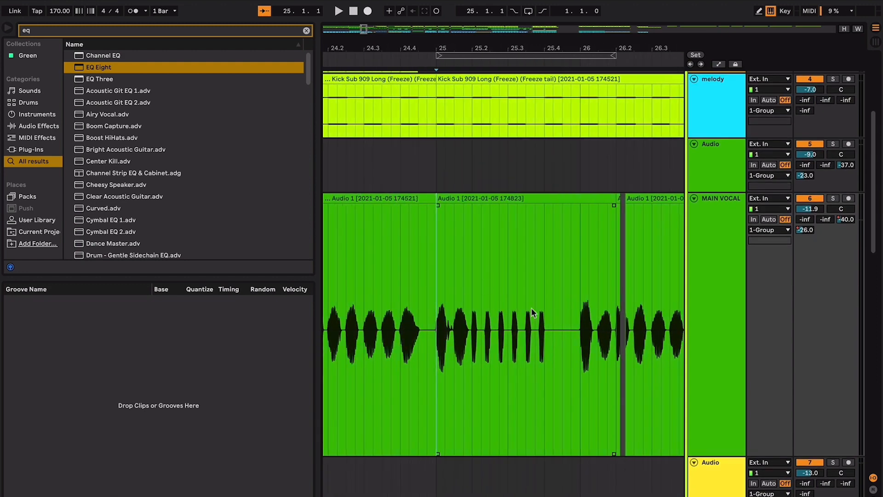
{"action": "scroll", "coordinate": [509, 357], "scroll_direction": "left", "scroll_amount": 5}
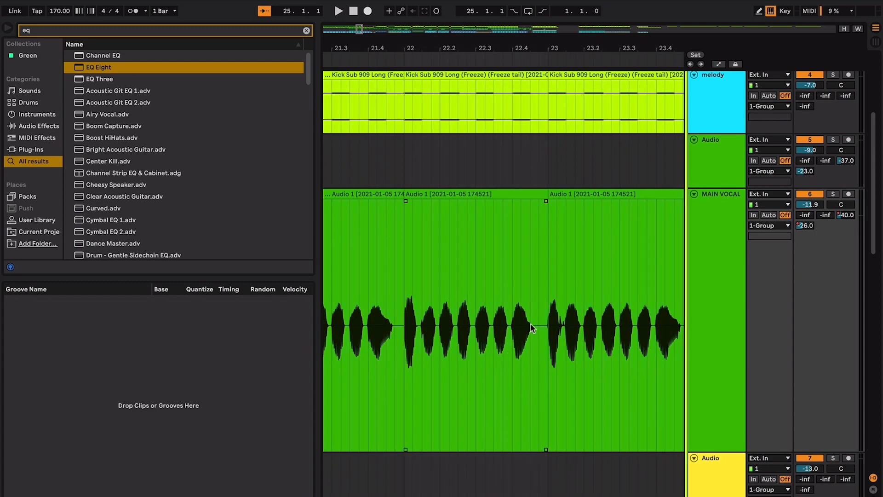
{"action": "scroll", "coordinate": [531, 328], "scroll_direction": "right", "scroll_amount": 5}
{"action": "key", "text": "space"}
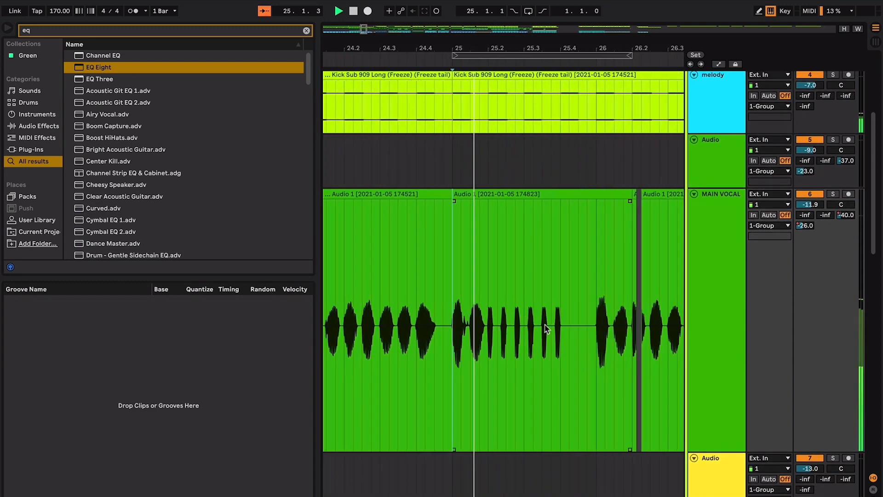
{"action": "scroll", "coordinate": [546, 329], "scroll_direction": "right", "scroll_amount": 1}
{"action": "scroll", "coordinate": [547, 329], "scroll_direction": "left", "scroll_amount": 3}
{"action": "key", "text": "space"}
Step: Play MAIN VOCAL from just before bar 23 and examine the chopped clip at bar 25 against it
{"action": "scroll", "coordinate": [547, 329], "scroll_direction": "left", "scroll_amount": 3}
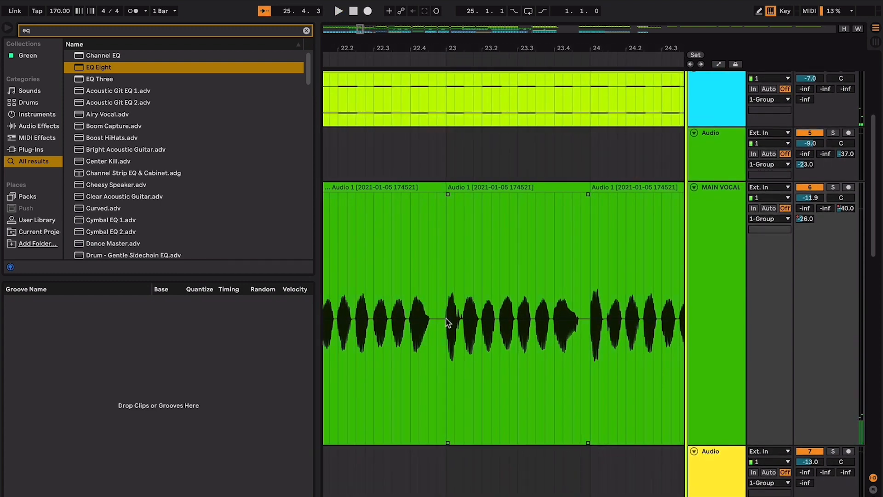
{"action": "left_click", "coordinate": [437, 322]}
{"action": "key", "text": "space"}
{"action": "scroll", "coordinate": [638, 326], "scroll_direction": "right", "scroll_amount": 1}
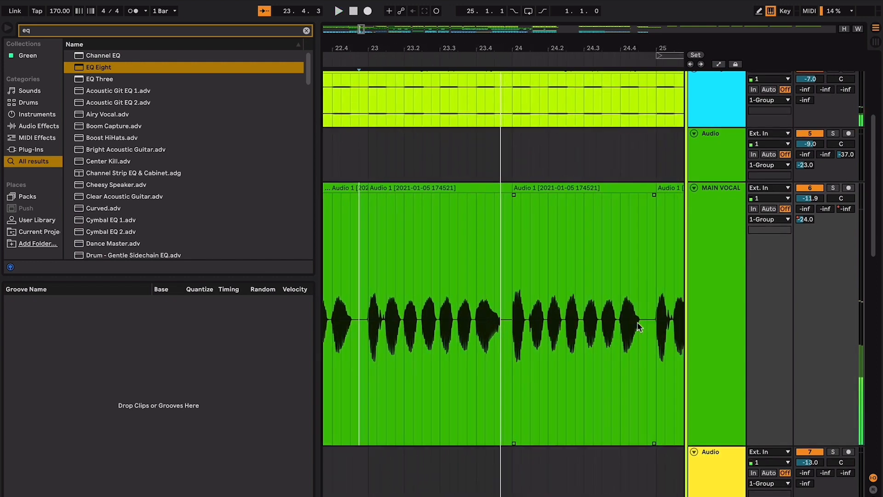
{"action": "scroll", "coordinate": [639, 324], "scroll_direction": "right", "scroll_amount": 8}
{"action": "scroll", "coordinate": [638, 324], "scroll_direction": "up", "scroll_amount": 2}
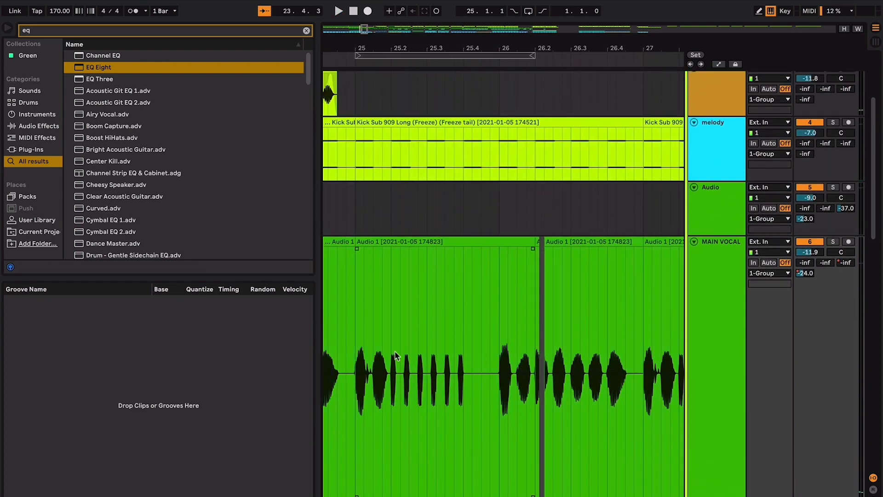
Step: Play the arrangement around bar 29 and examine the chopped clips on the MAIN VOCAL track
{"action": "scroll", "coordinate": [366, 354], "scroll_direction": "down", "scroll_amount": 6}
{"action": "scroll", "coordinate": [366, 354], "scroll_direction": "up", "scroll_amount": 2}
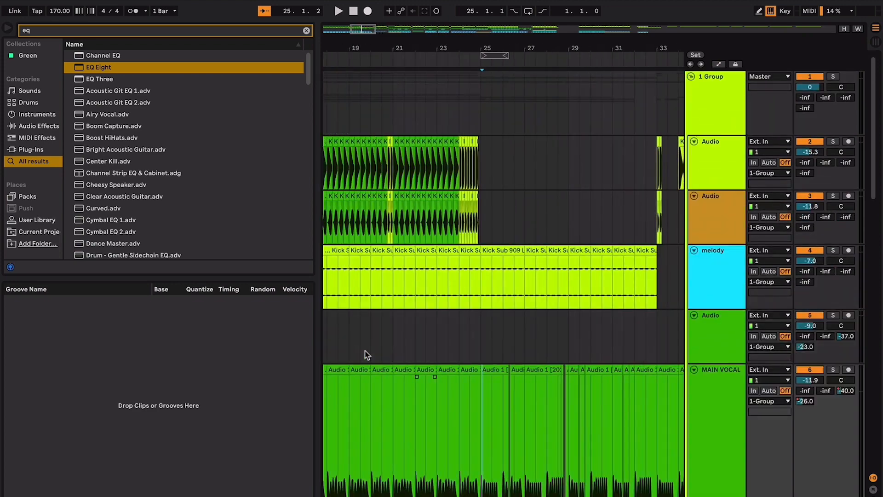
{"action": "scroll", "coordinate": [366, 355], "scroll_direction": "right", "scroll_amount": 2}
{"action": "scroll", "coordinate": [365, 354], "scroll_direction": "up", "scroll_amount": 1}
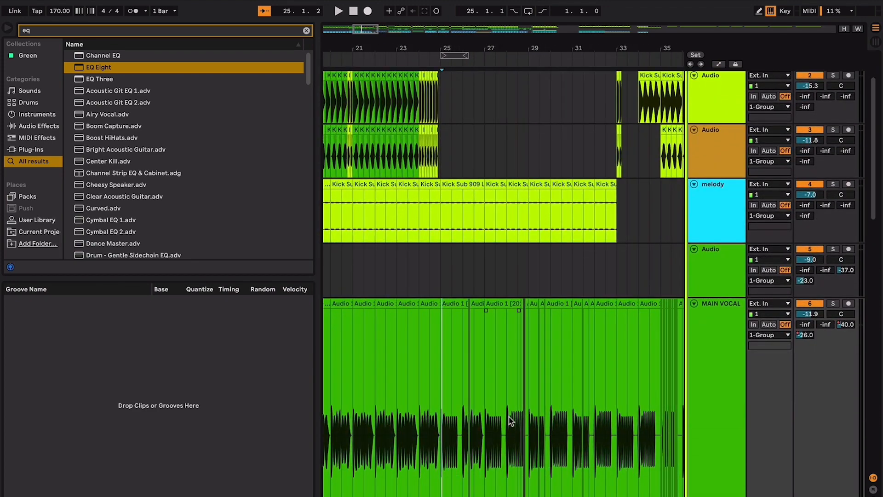
{"action": "scroll", "coordinate": [510, 421], "scroll_direction": "up", "scroll_amount": 10}
{"action": "scroll", "coordinate": [511, 421], "scroll_direction": "down", "scroll_amount": 1}
{"action": "key", "text": "space"}
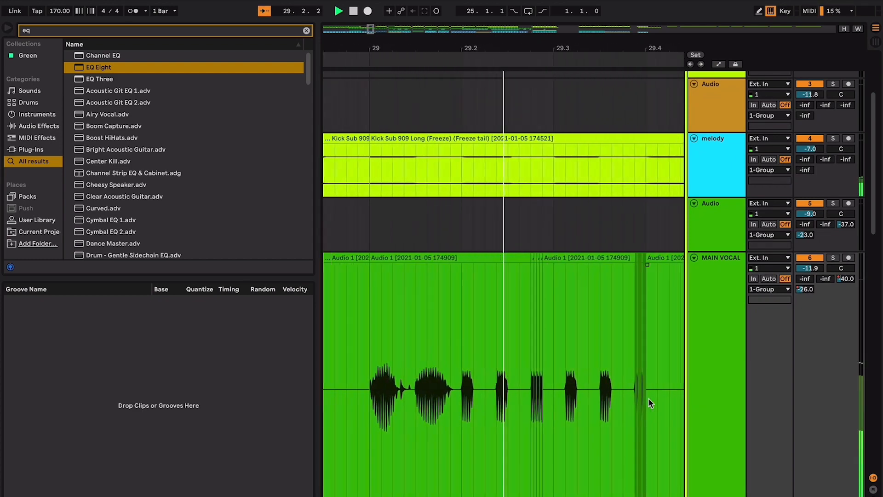
{"action": "scroll", "coordinate": [648, 398], "scroll_direction": "left", "scroll_amount": 5}
{"action": "scroll", "coordinate": [648, 398], "scroll_direction": "down", "scroll_amount": 1}
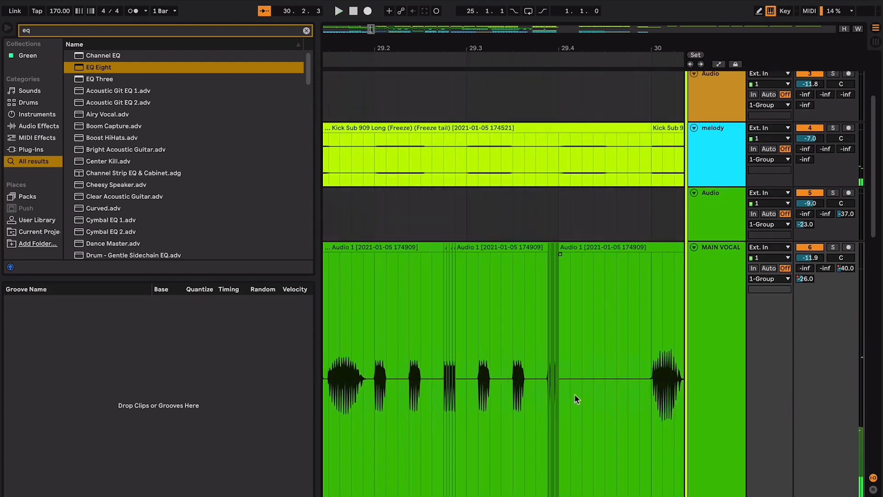
Step: Play the arrangement from just before bar 30 through bar 35, following the MAIN VOCAL and kick tracks
{"action": "left_click", "coordinate": [635, 349]}
{"action": "key", "text": "space"}
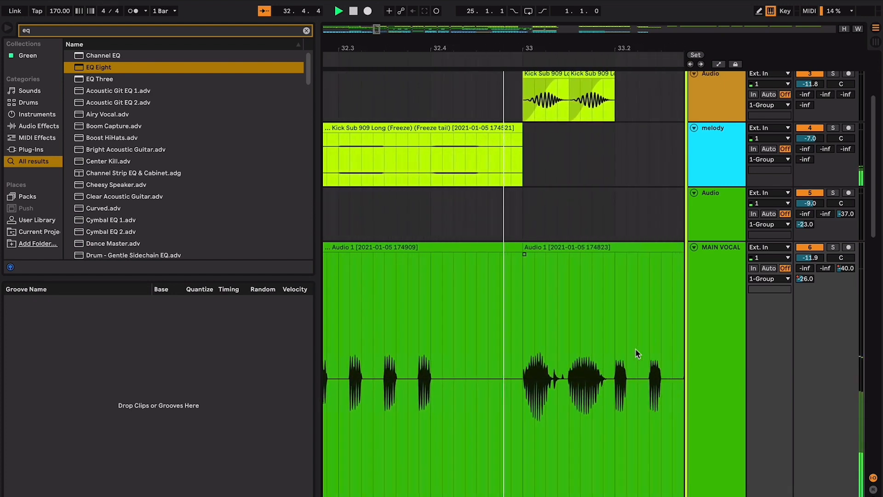
{"action": "scroll", "coordinate": [636, 349], "scroll_direction": "down", "scroll_amount": 4}
{"action": "scroll", "coordinate": [636, 348], "scroll_direction": "up", "scroll_amount": 5}
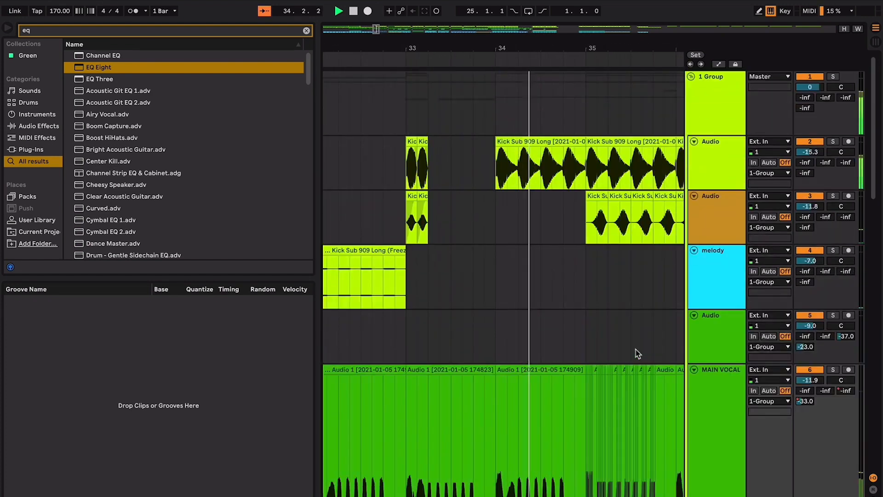
{"action": "scroll", "coordinate": [636, 349], "scroll_direction": "down", "scroll_amount": 5}
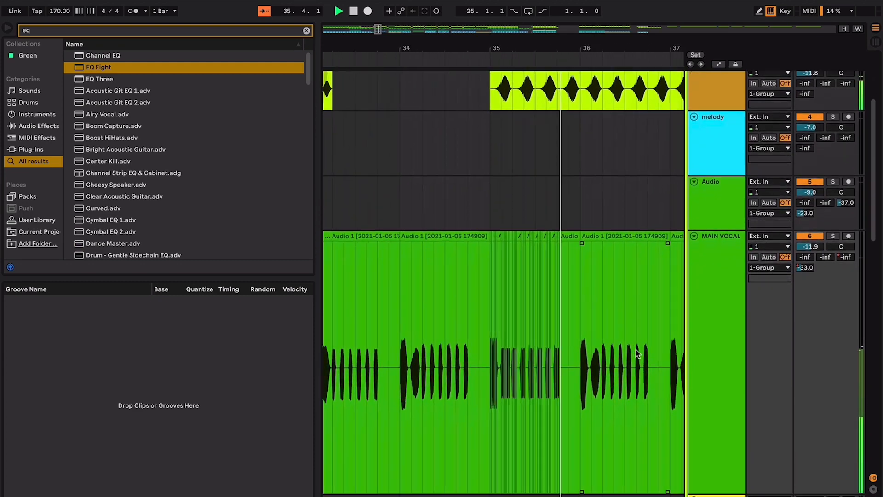
{"action": "key", "text": "space"}
Step: Solo the MAIN VOCAL track and play its chopped section from bar 35
{"action": "left_click", "coordinate": [466, 351]}
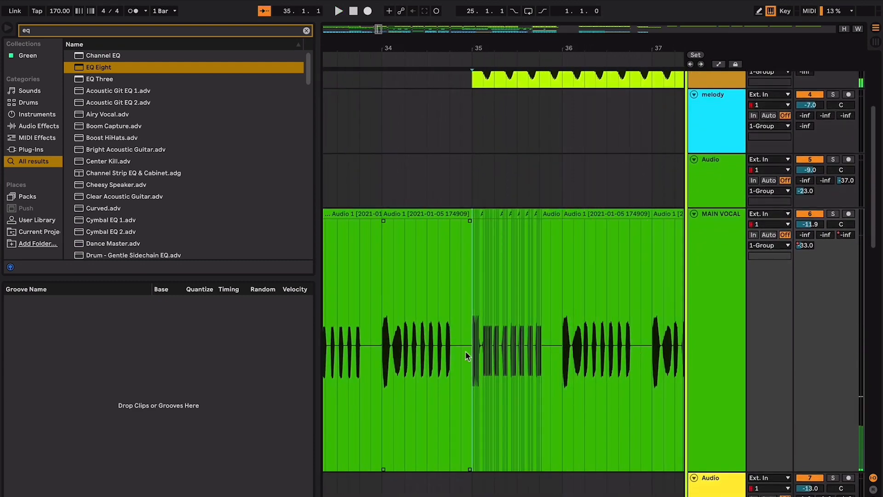
{"action": "key", "text": "plus"}
{"action": "key", "text": "plus"}
{"action": "key", "text": "plus"}
{"action": "key", "text": "plus"}
{"action": "left_click", "coordinate": [833, 214]}
{"action": "key", "text": "space"}
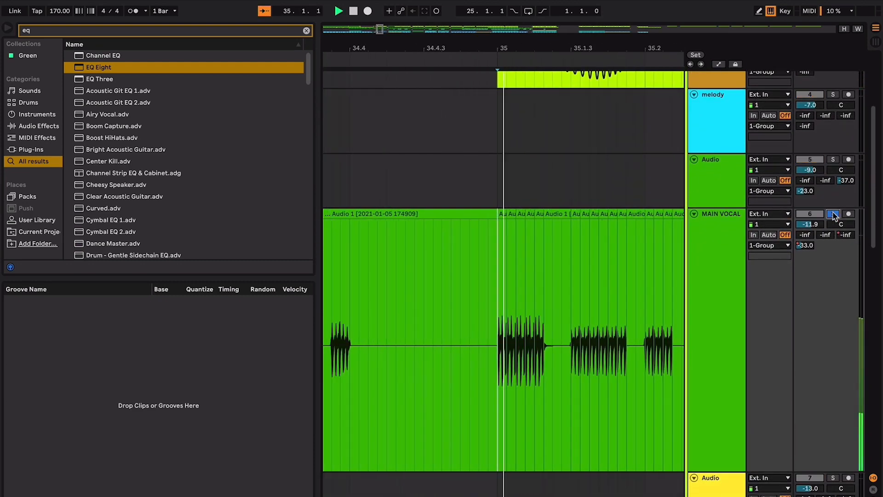
{"action": "left_click", "coordinate": [413, 314]}
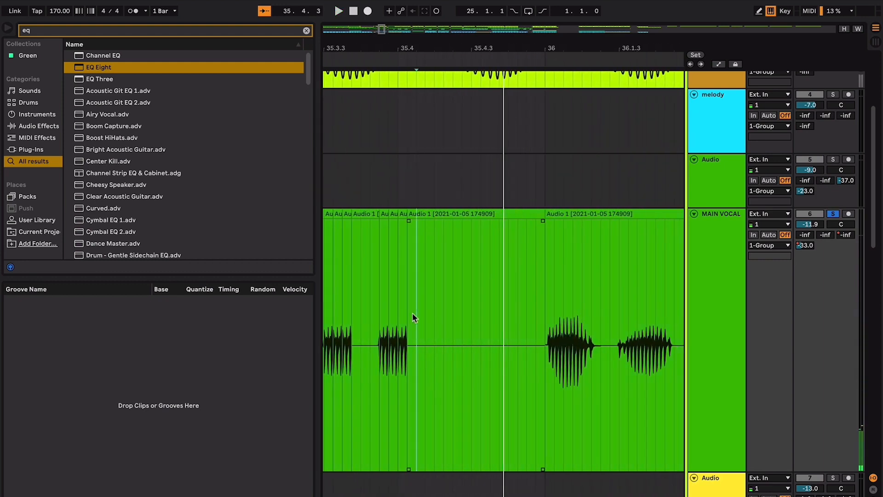
{"action": "key", "text": "space"}
Step: Replay the soloed vocal chops from just before bar 35 and select the vocal clip spanning bar 34
{"action": "key", "text": "minus"}
{"action": "key", "text": "minus"}
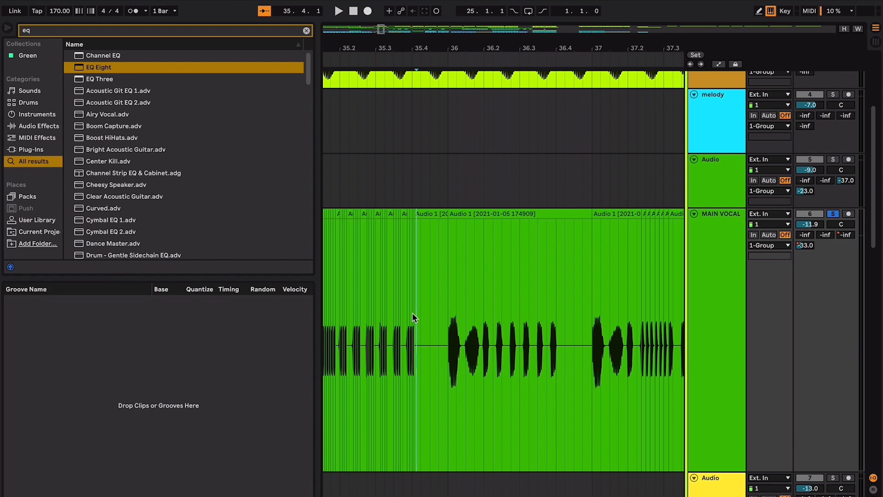
{"action": "scroll", "coordinate": [412, 313], "scroll_direction": "left", "scroll_amount": 3}
{"action": "left_click", "coordinate": [405, 316]}
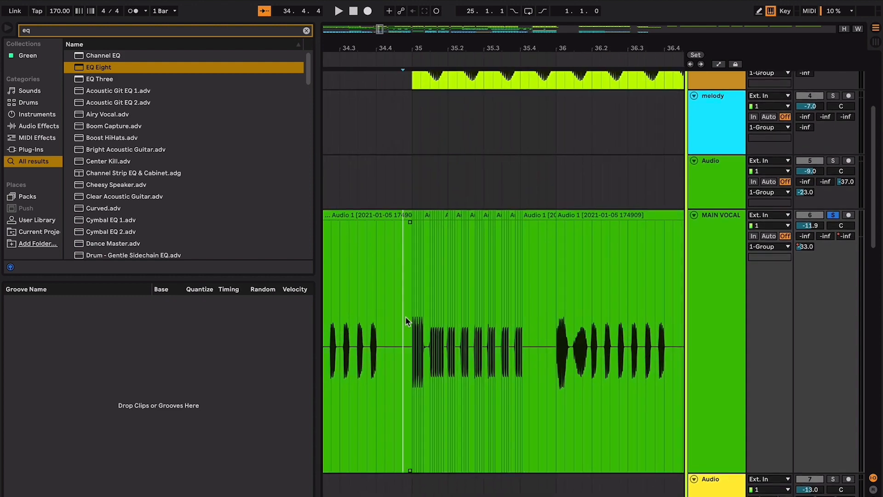
{"action": "scroll", "coordinate": [406, 316], "scroll_direction": "left", "scroll_amount": 4}
{"action": "left_click", "coordinate": [470, 217]}
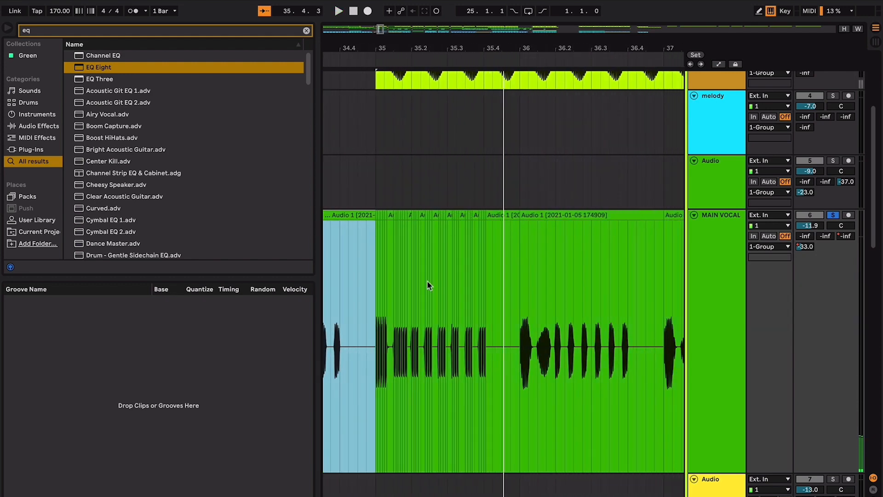
{"action": "scroll", "coordinate": [427, 285], "scroll_direction": "left", "scroll_amount": 5}
{"action": "scroll", "coordinate": [427, 280], "scroll_direction": "up", "scroll_amount": 1}
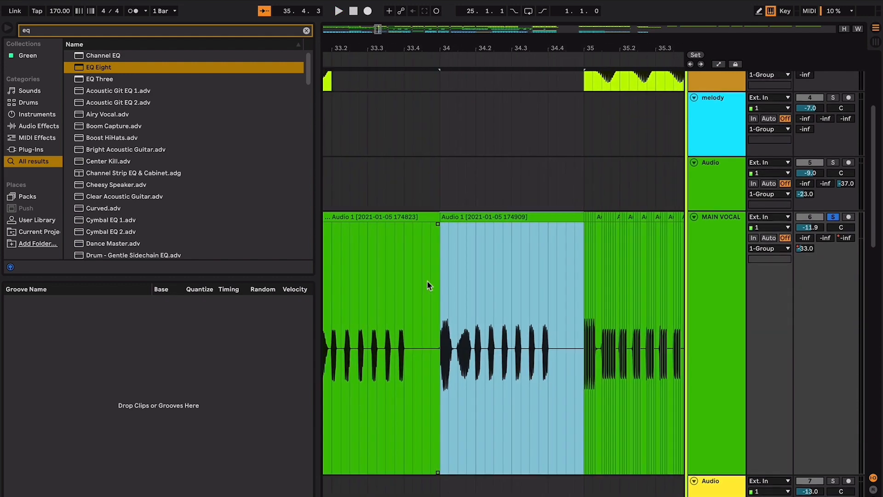
Step: Turn off the solo on the MAIN VOCAL track and place the insert marker in bar 32
{"action": "key", "text": "minus"}
{"action": "key", "text": "minus"}
{"action": "left_click", "coordinate": [403, 290]}
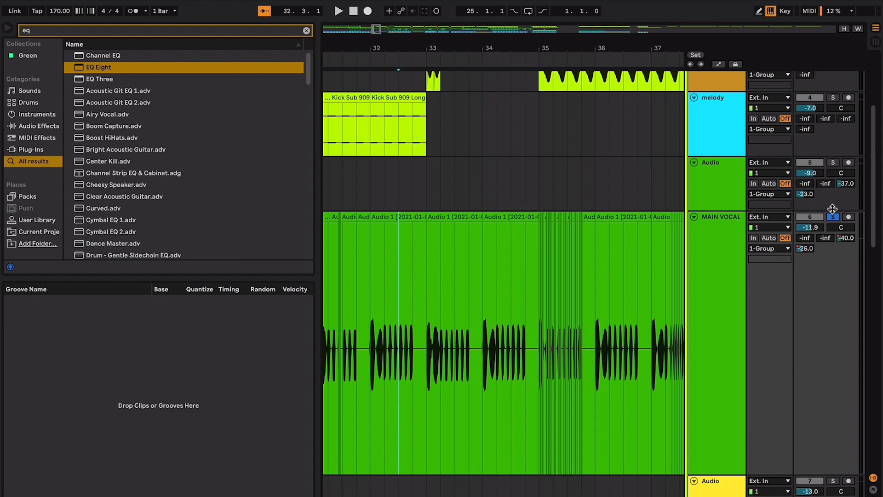
{"action": "scroll", "coordinate": [518, 228], "scroll_direction": "up", "scroll_amount": 5}
{"action": "key", "text": "minus"}
{"action": "key", "text": "minus"}
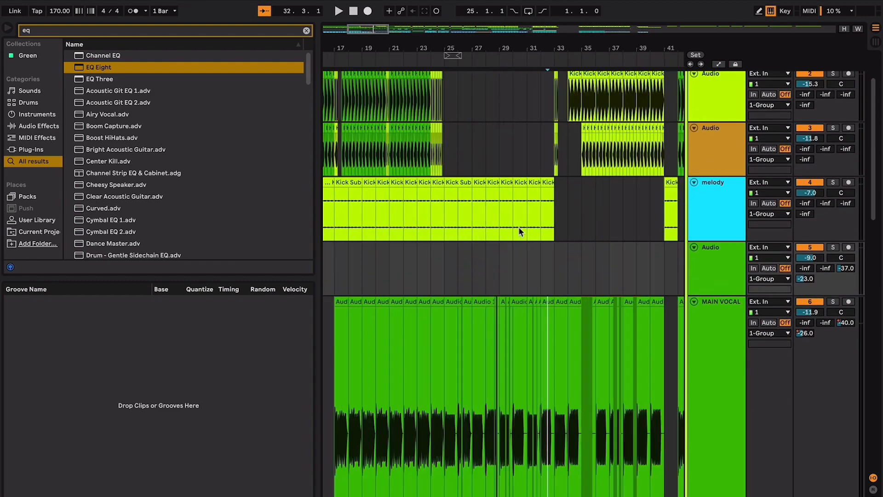
Step: Highlight the empty section from bar 25 to bar 33 on the upper kick track and mark positions within it
{"action": "left_click", "coordinate": [447, 215]}
{"action": "key", "text": "plus"}
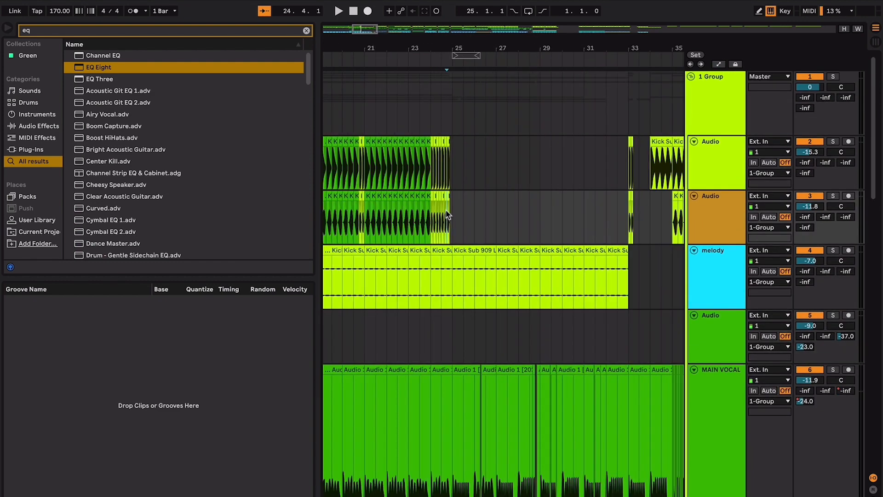
{"action": "left_click_drag", "start_coordinate": [453, 183], "coordinate": [616, 172]}
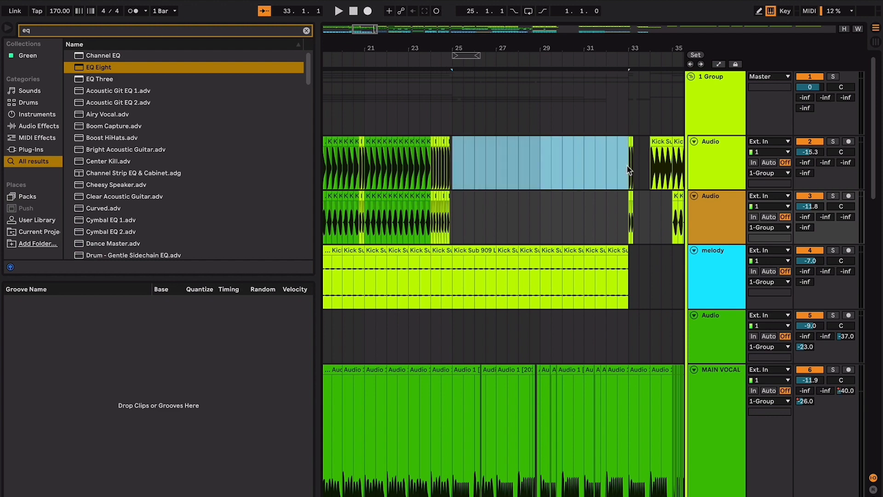
{"action": "scroll", "coordinate": [629, 170], "scroll_direction": "right", "scroll_amount": 2}
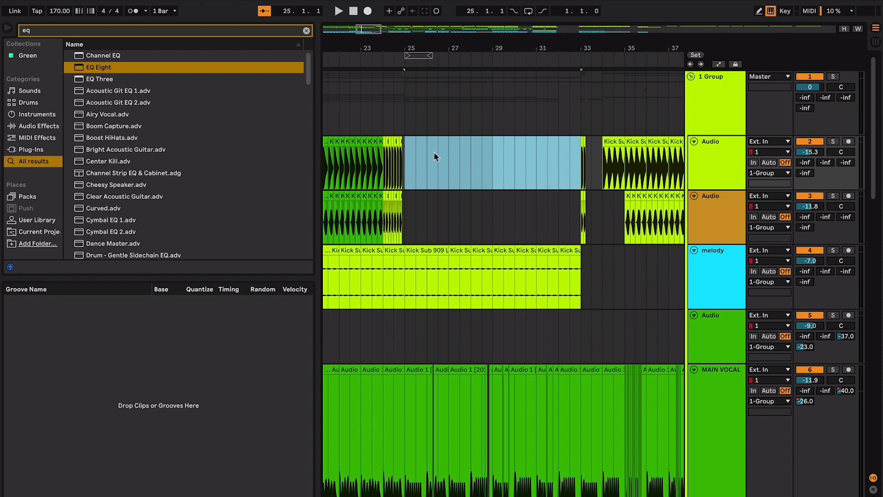
{"action": "left_click", "coordinate": [407, 108]}
{"action": "left_click", "coordinate": [491, 100]}
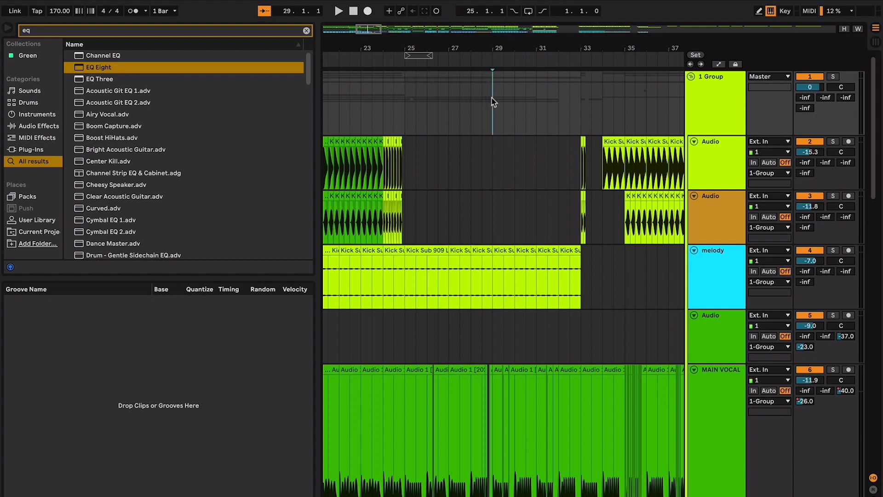
{"action": "left_click", "coordinate": [573, 163]}
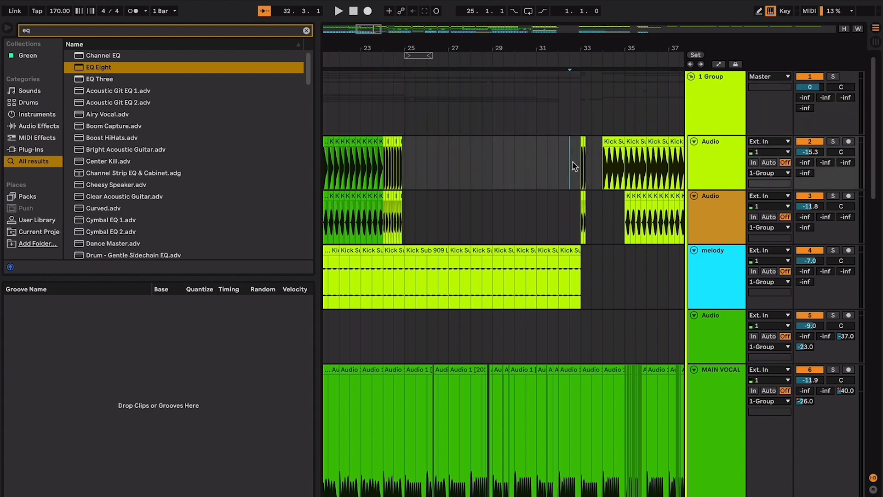
Step: Place the insert marker at bar 33 on the upper kick track and examine the kick layout up to bar 41
{"action": "scroll", "coordinate": [573, 164], "scroll_direction": "right", "scroll_amount": 5}
{"action": "key", "text": "Right"}
{"action": "scroll", "coordinate": [573, 164], "scroll_direction": "left", "scroll_amount": 3}
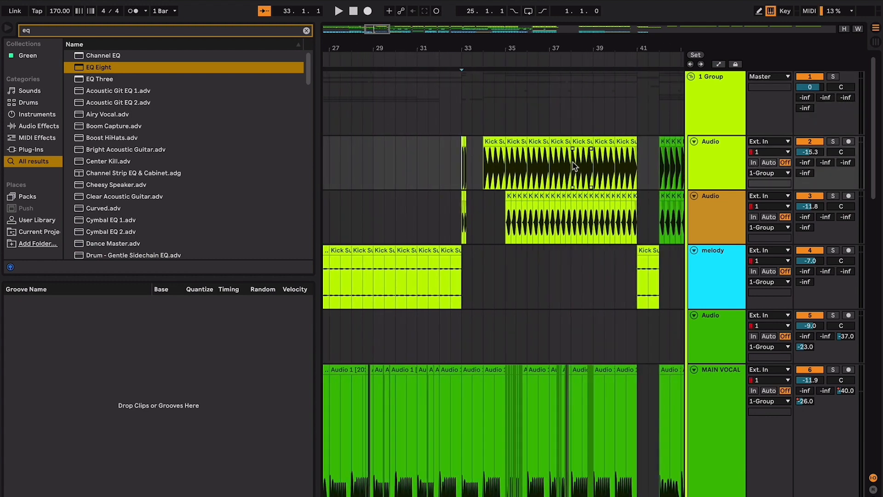
{"action": "scroll", "coordinate": [573, 163], "scroll_direction": "right", "scroll_amount": 3}
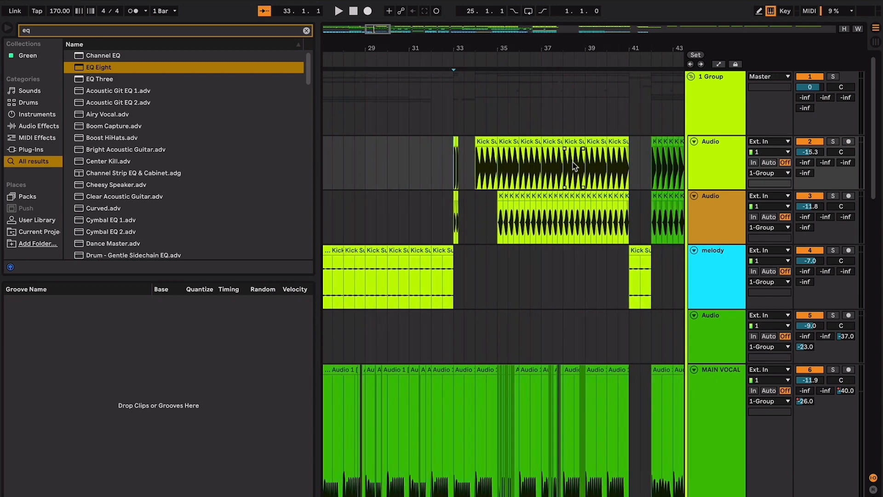
{"action": "scroll", "coordinate": [572, 162], "scroll_direction": "left", "scroll_amount": 5}
{"action": "scroll", "coordinate": [573, 162], "scroll_direction": "down", "scroll_amount": 1}
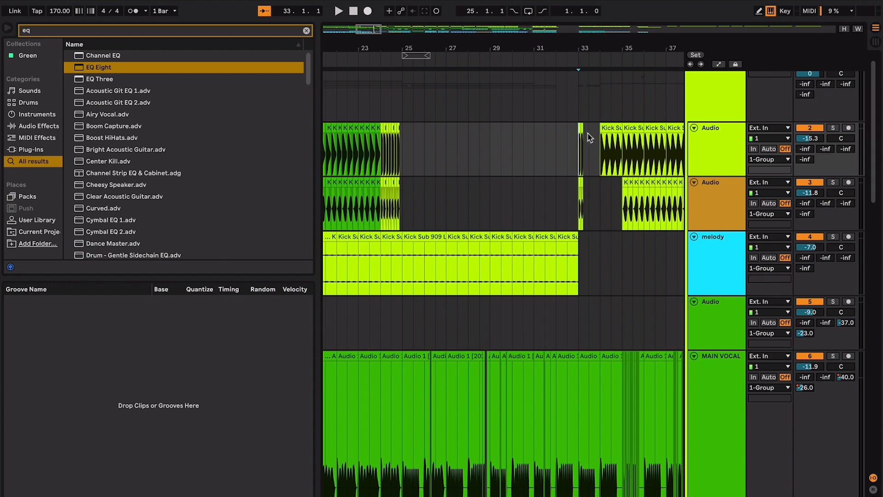
{"action": "scroll", "coordinate": [603, 138], "scroll_direction": "right", "scroll_amount": 4}
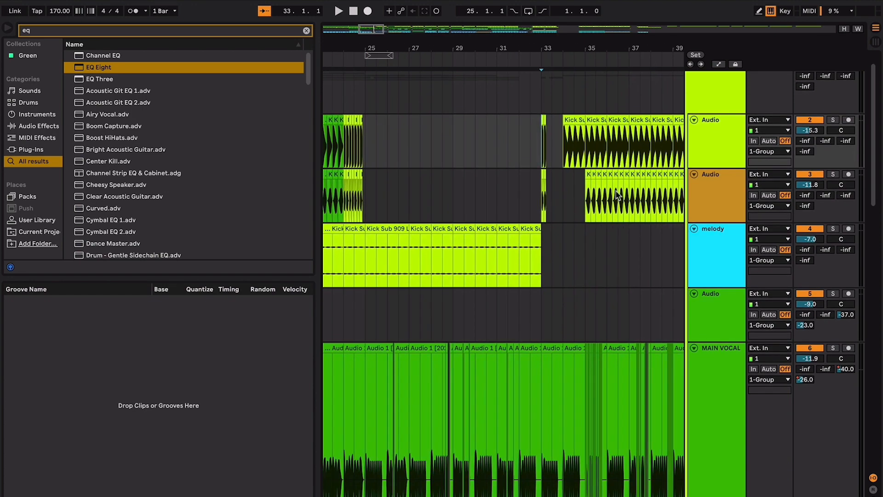
Step: Examine the Maracas and Clap tracks from bar 33 to bar 41, highlighting that range
{"action": "scroll", "coordinate": [615, 189], "scroll_direction": "down", "scroll_amount": 5}
{"action": "scroll", "coordinate": [616, 189], "scroll_direction": "down", "scroll_amount": 10}
{"action": "scroll", "coordinate": [615, 189], "scroll_direction": "right", "scroll_amount": 2}
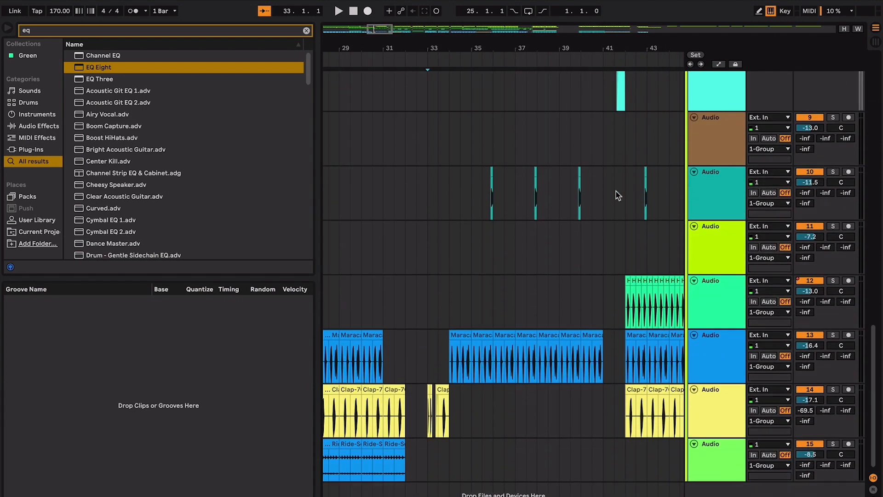
{"action": "left_click", "coordinate": [428, 356]}
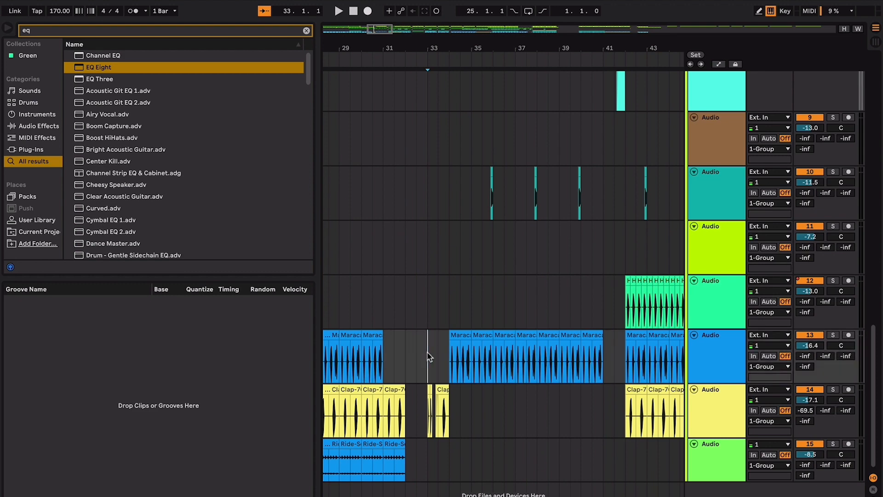
{"action": "scroll", "coordinate": [428, 357], "scroll_direction": "up", "scroll_amount": 5}
{"action": "scroll", "coordinate": [427, 356], "scroll_direction": "left", "scroll_amount": 1}
{"action": "scroll", "coordinate": [429, 358], "scroll_direction": "down", "scroll_amount": 4}
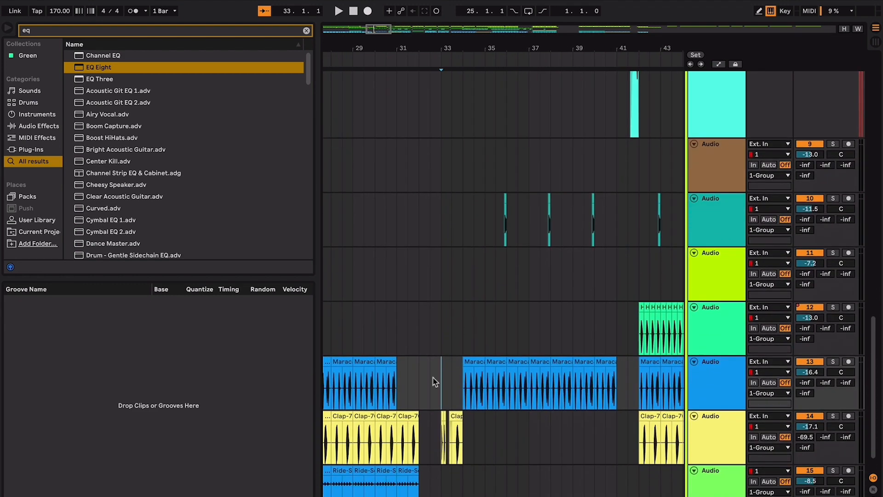
{"action": "left_click_drag", "start_coordinate": [444, 432], "coordinate": [609, 432]}
{"action": "left_click", "coordinate": [444, 390]}
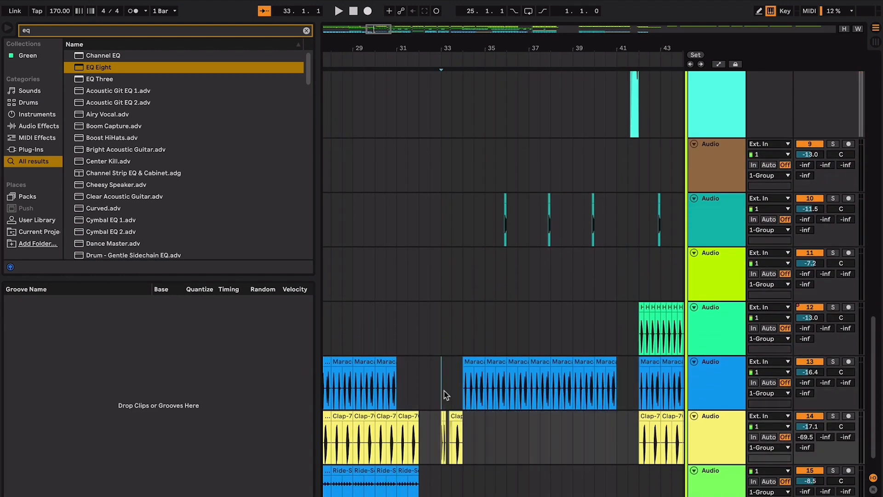
{"action": "left_click_drag", "start_coordinate": [445, 395], "coordinate": [627, 370]}
Step: Play the section from bar 32.3 with the kicks, vocal chops and lower tracks, stopping after bar 36
{"action": "scroll", "coordinate": [626, 370], "scroll_direction": "up", "scroll_amount": 10}
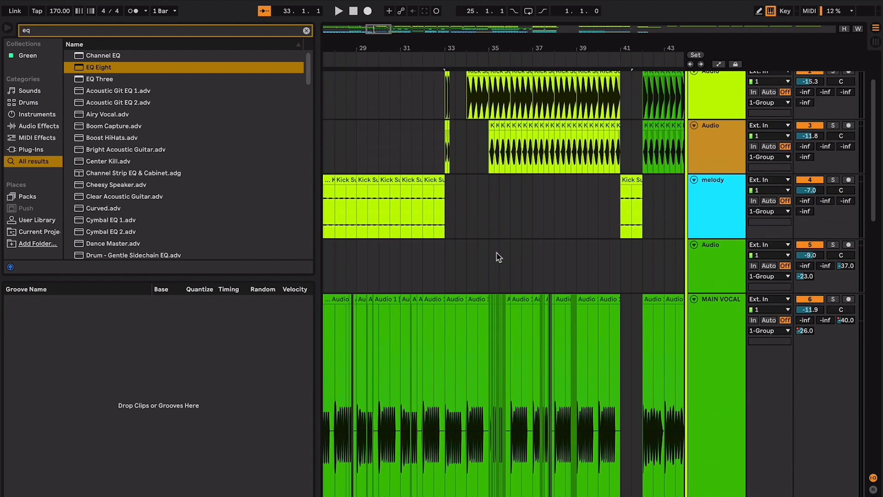
{"action": "scroll", "coordinate": [451, 232], "scroll_direction": "up", "scroll_amount": 2}
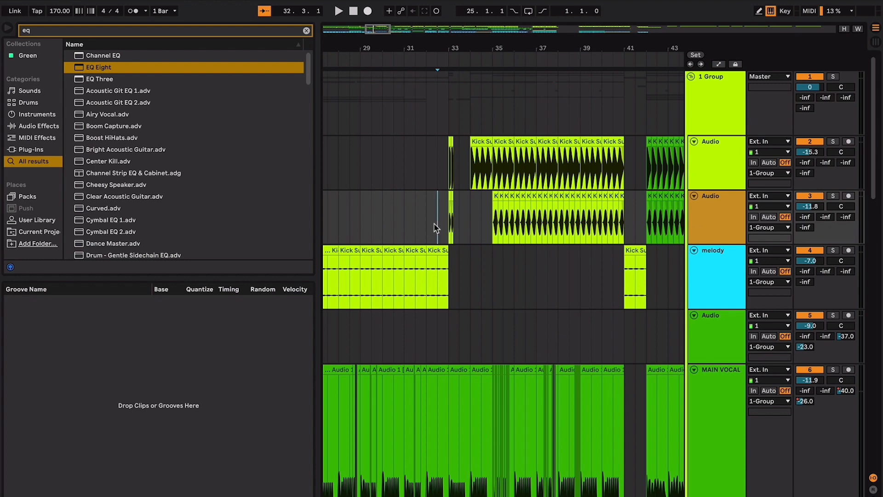
{"action": "key", "text": "space"}
{"action": "key", "text": "plus"}
{"action": "key", "text": "plus"}
{"action": "key", "text": "plus"}
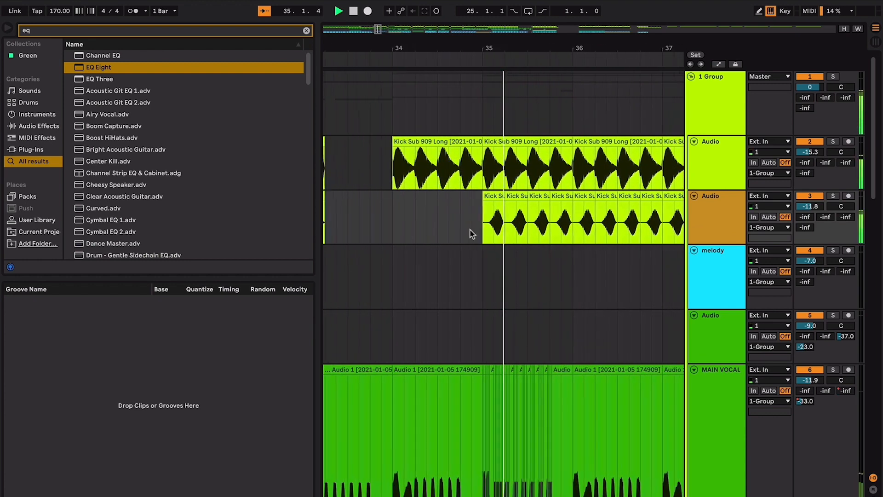
{"action": "scroll", "coordinate": [558, 257], "scroll_direction": "down", "scroll_amount": 8}
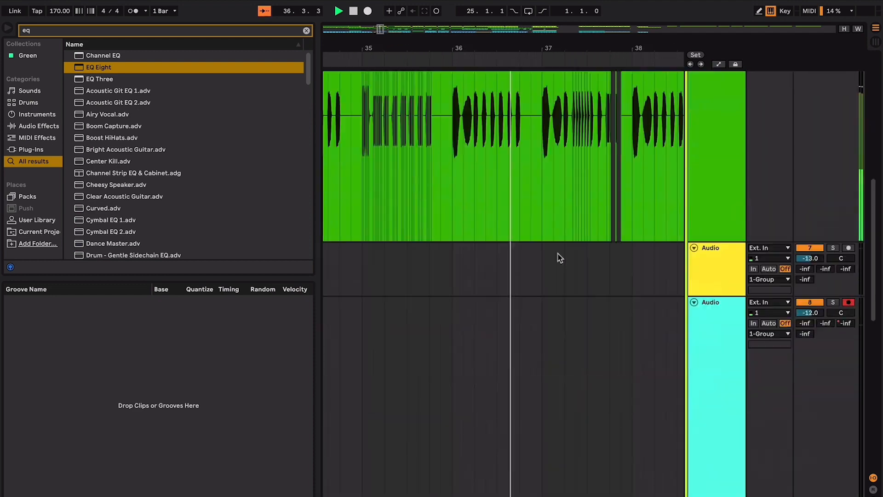
{"action": "scroll", "coordinate": [559, 257], "scroll_direction": "down", "scroll_amount": 5}
{"action": "key", "text": "space"}
Step: Place the insert marker at 35.4.1 on track 10, just before the first Cymbal Crash clip
{"action": "key", "text": "minus"}
{"action": "key", "text": "minus"}
{"action": "left_click", "coordinate": [476, 344]}
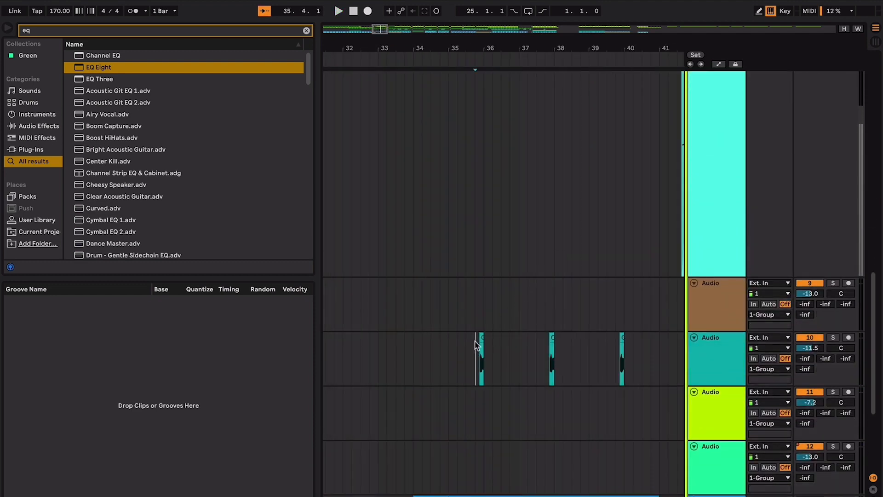
{"action": "key", "text": "plus"}
{"action": "key", "text": "plus"}
{"action": "key", "text": "plus"}
{"action": "key", "text": "plus"}
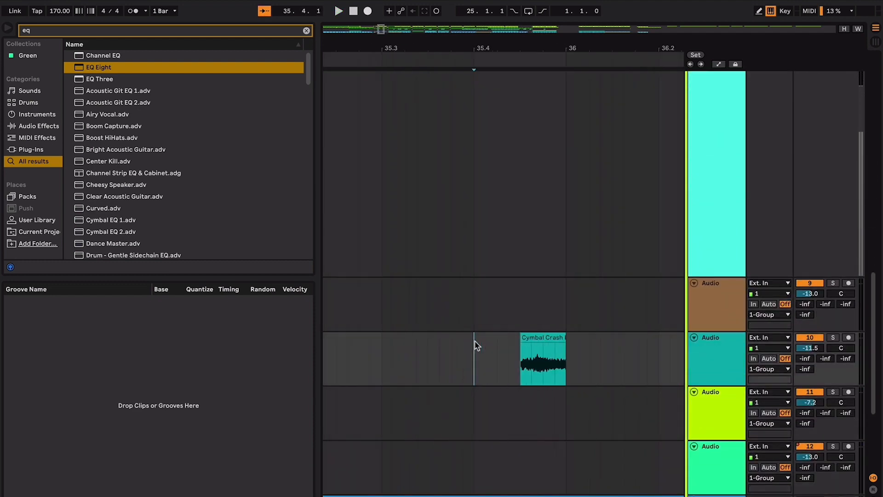
Step: Play from bar 34 to hear the Cymbal Crash clips on track 10 in context
{"action": "key", "text": "minus"}
{"action": "key", "text": "minus"}
{"action": "key", "text": "space"}
{"action": "key", "text": "plus"}
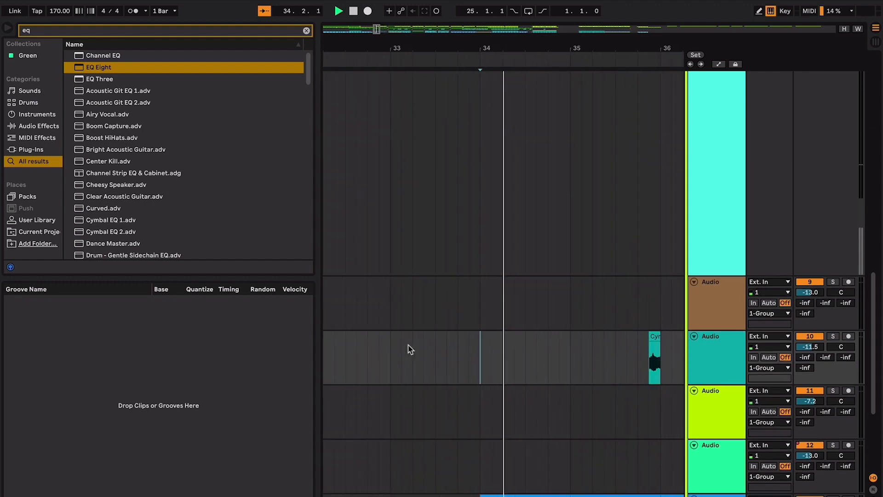
{"action": "key", "text": "plus"}
{"action": "key", "text": "minus"}
{"action": "key", "text": "minus"}
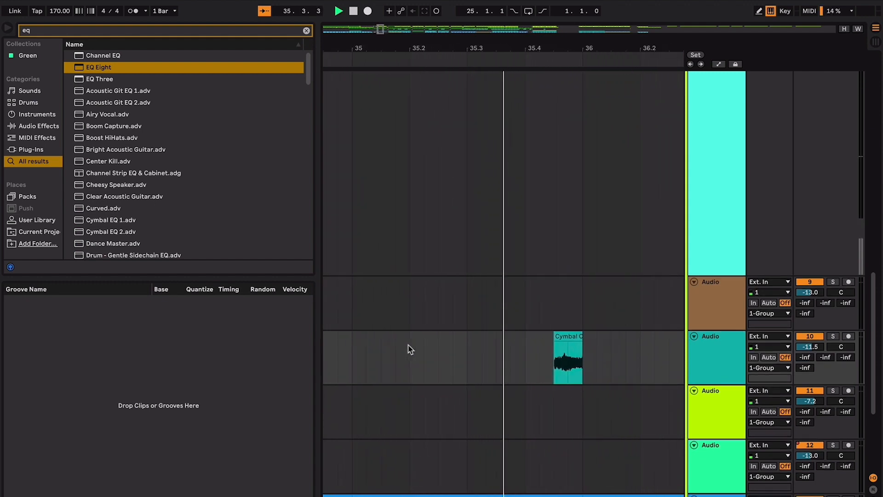
{"action": "key", "text": "minus"}
{"action": "key", "text": "minus"}
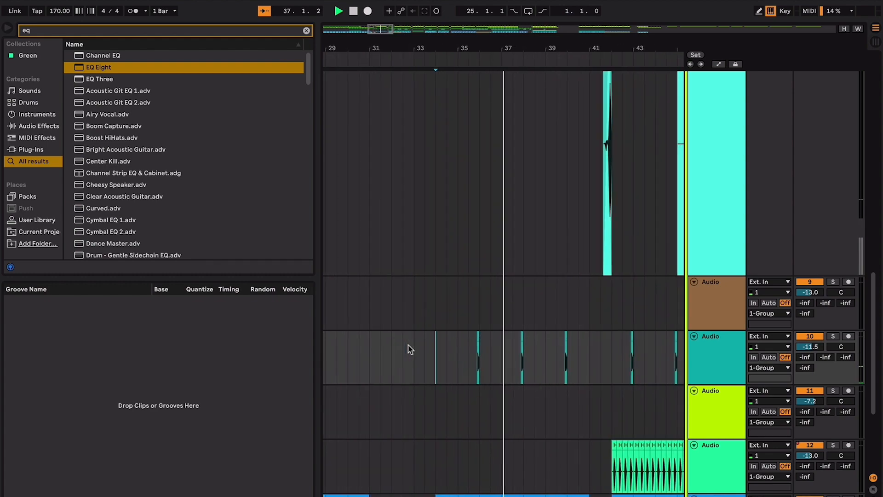
Step: Compare the kick, vocal and percussion layouts during playback, stop after bar 39 and inspect the lower tracks
{"action": "scroll", "coordinate": [411, 350], "scroll_direction": "down", "scroll_amount": 4}
{"action": "scroll", "coordinate": [411, 349], "scroll_direction": "up", "scroll_amount": 12}
{"action": "scroll", "coordinate": [409, 346], "scroll_direction": "up", "scroll_amount": 10}
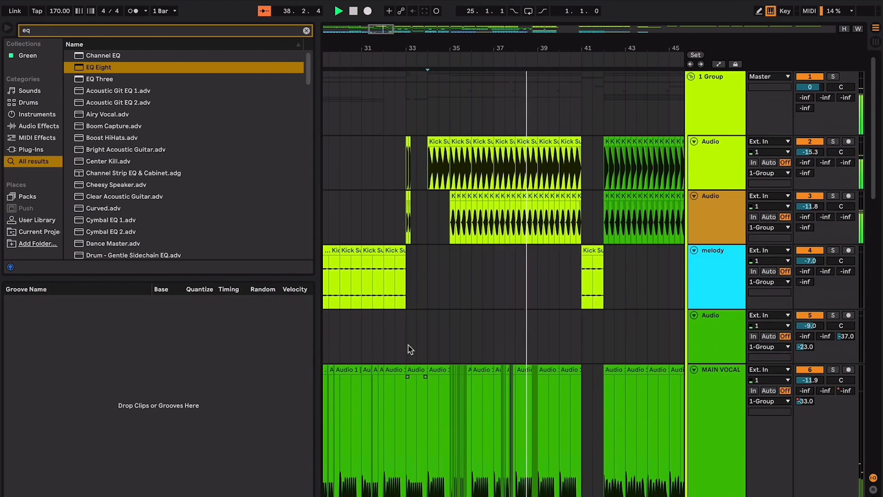
{"action": "left_click", "coordinate": [465, 399]}
{"action": "key", "text": "space"}
{"action": "scroll", "coordinate": [465, 399], "scroll_direction": "down", "scroll_amount": 1}
{"action": "scroll", "coordinate": [466, 403], "scroll_direction": "down", "scroll_amount": 5}
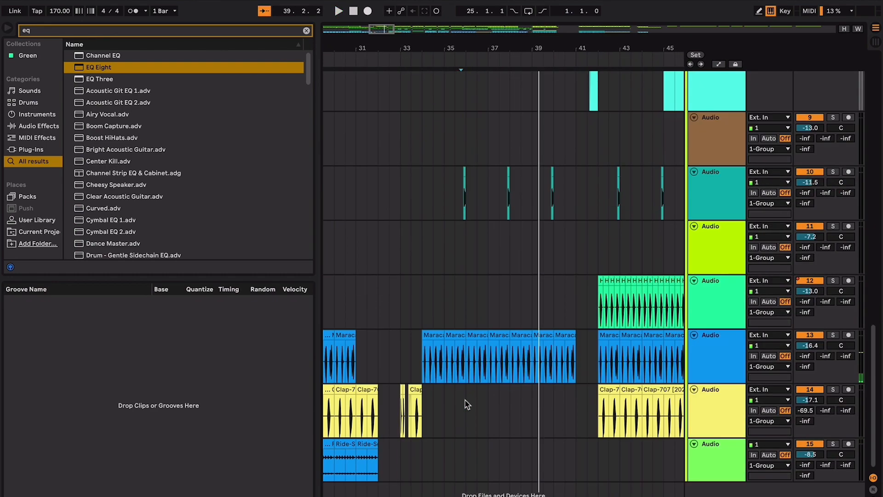
Step: Play the section from bar 37 with the MAIN VOCAL track soloed
{"action": "left_click", "coordinate": [489, 252]}
{"action": "scroll", "coordinate": [489, 252], "scroll_direction": "up", "scroll_amount": 12}
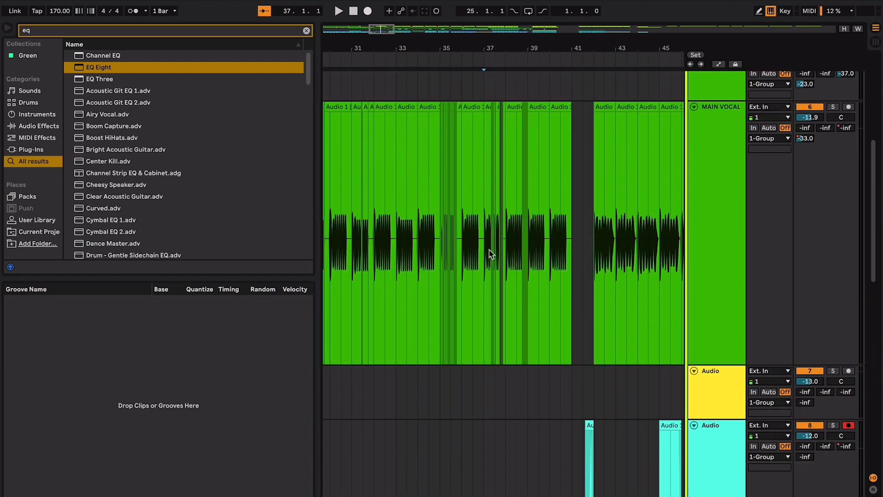
{"action": "scroll", "coordinate": [491, 253], "scroll_direction": "down", "scroll_amount": 12}
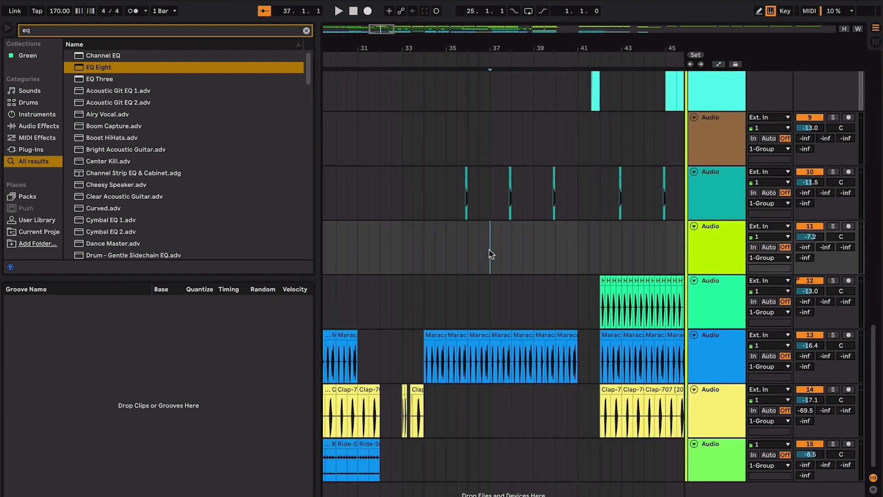
{"action": "scroll", "coordinate": [491, 253], "scroll_direction": "up", "scroll_amount": 12}
{"action": "key", "text": "space"}
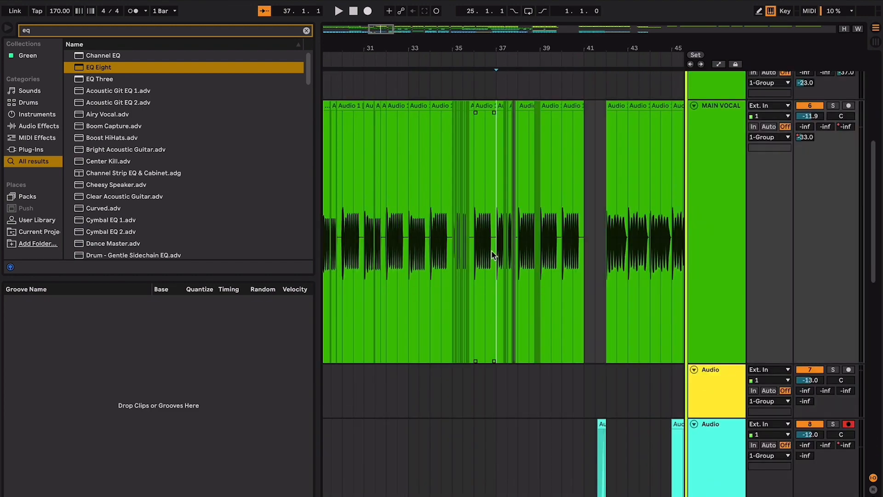
{"action": "left_click", "coordinate": [834, 106]}
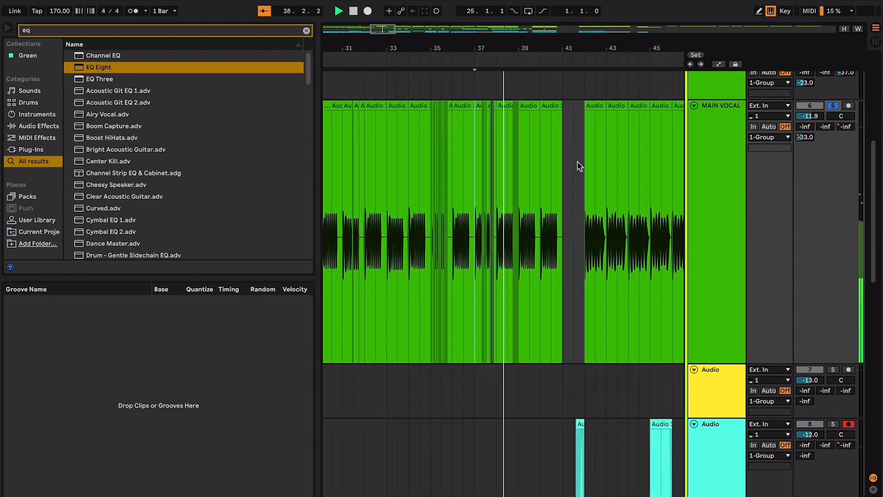
Step: Listen to the soloed vocal from bar 37 and examine its chops around 37.3 and up to bar 39
{"action": "left_click", "coordinate": [477, 230]}
{"action": "key", "text": "space"}
{"action": "key", "text": "space"}
{"action": "scroll", "coordinate": [479, 235], "scroll_direction": "up", "scroll_amount": 10}
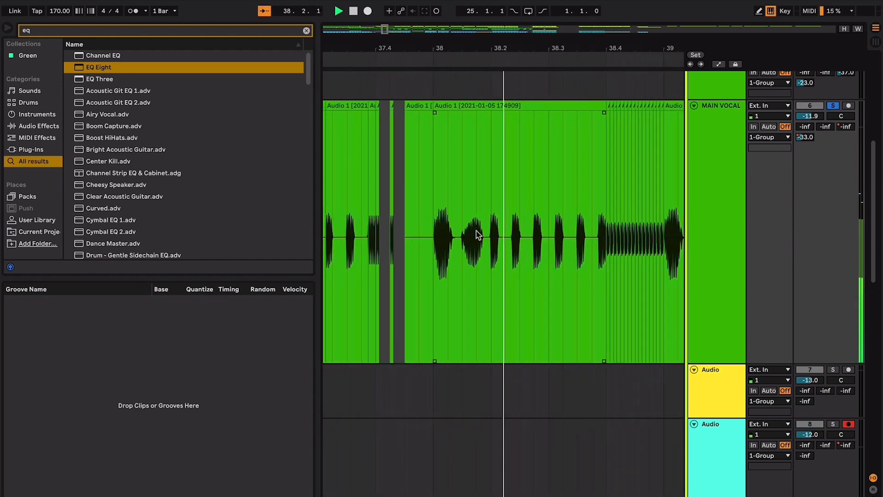
{"action": "key", "text": "space"}
{"action": "scroll", "coordinate": [479, 235], "scroll_direction": "left", "scroll_amount": 2}
{"action": "scroll", "coordinate": [477, 233], "scroll_direction": "up", "scroll_amount": 6}
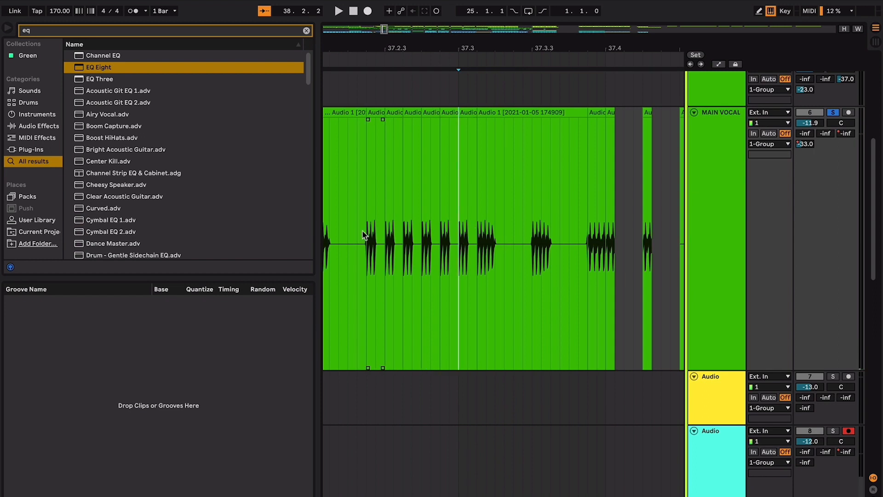
{"action": "key", "text": "space"}
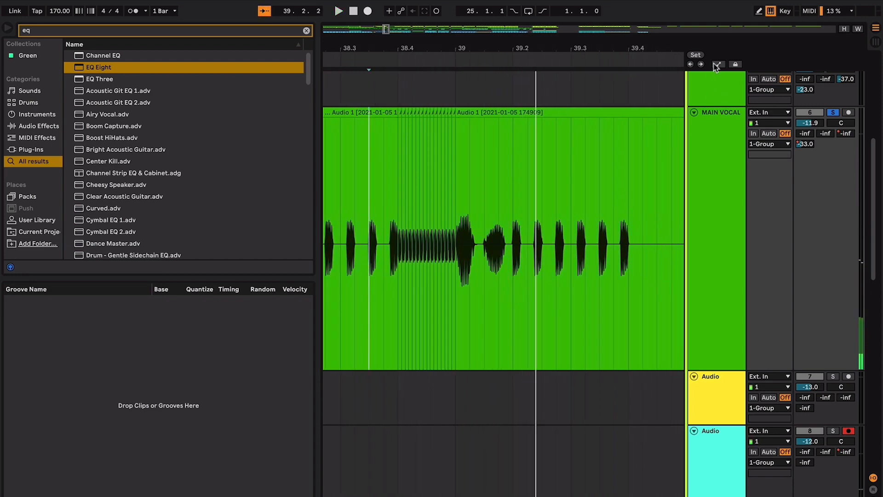
Step: Show the automation lanes and place the insert marker at 38.4 on the MAIN VOCAL's EQ frequency automation
{"action": "key", "text": "a"}
{"action": "scroll", "coordinate": [501, 258], "scroll_direction": "up", "scroll_amount": 5}
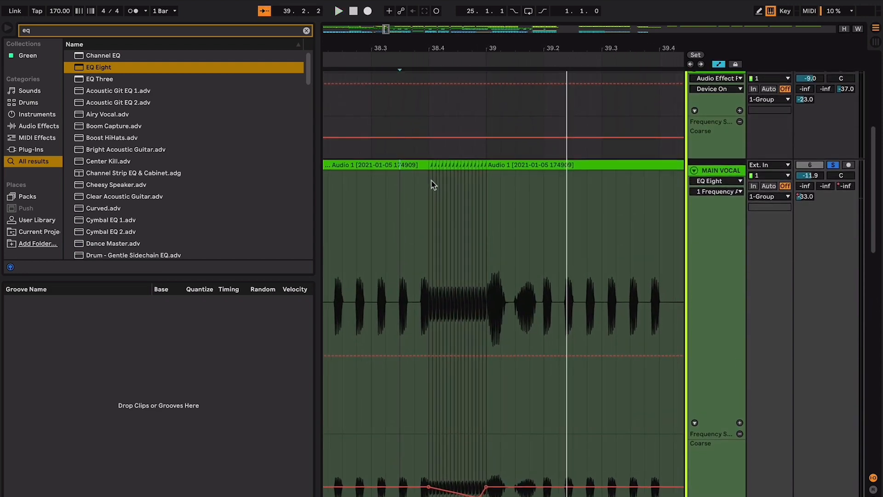
{"action": "left_click", "coordinate": [431, 437]}
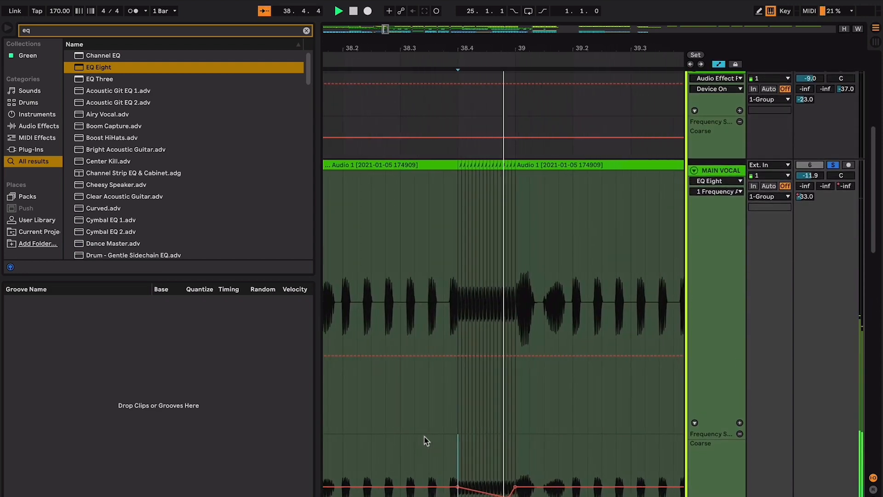
Step: Try raising the MAIN VOCAL's EQ frequency automation to a peak between 38.4 and bar 39 and play it
{"action": "left_click_drag", "start_coordinate": [459, 495], "coordinate": [459, 435]}
{"action": "left_click", "coordinate": [409, 446]}
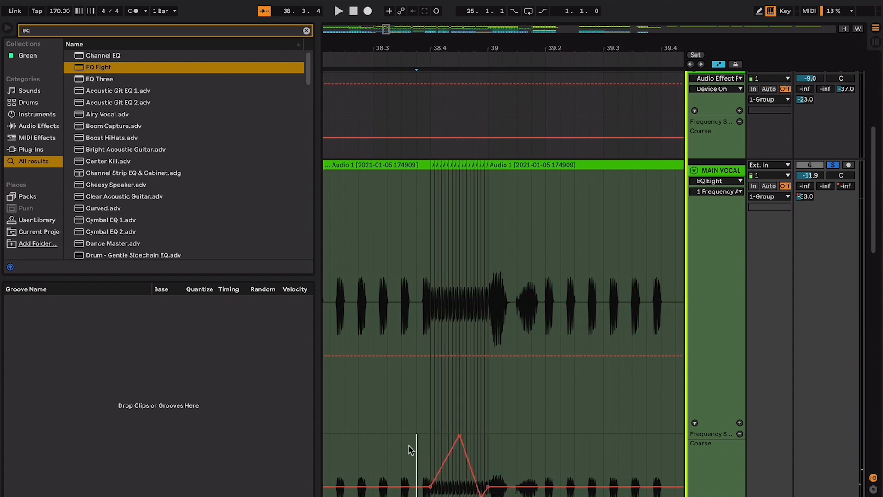
{"action": "key", "text": "space"}
{"action": "key", "text": "space"}
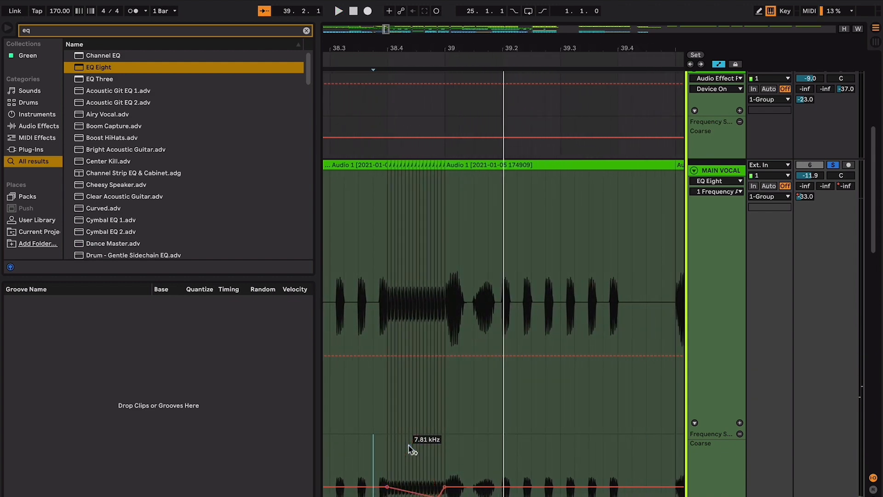
Step: Check the MAIN VOCAL track's device chain, hide it again and turn off the track's solo
{"action": "key", "text": "alt+super+l"}
{"action": "left_click", "coordinate": [570, 308]}
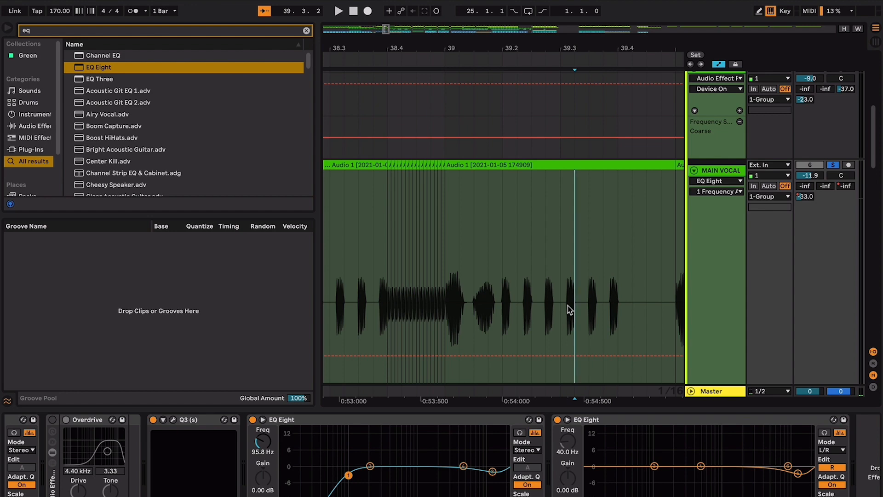
{"action": "key", "text": "alt+super+l"}
{"action": "left_click", "coordinate": [832, 166]}
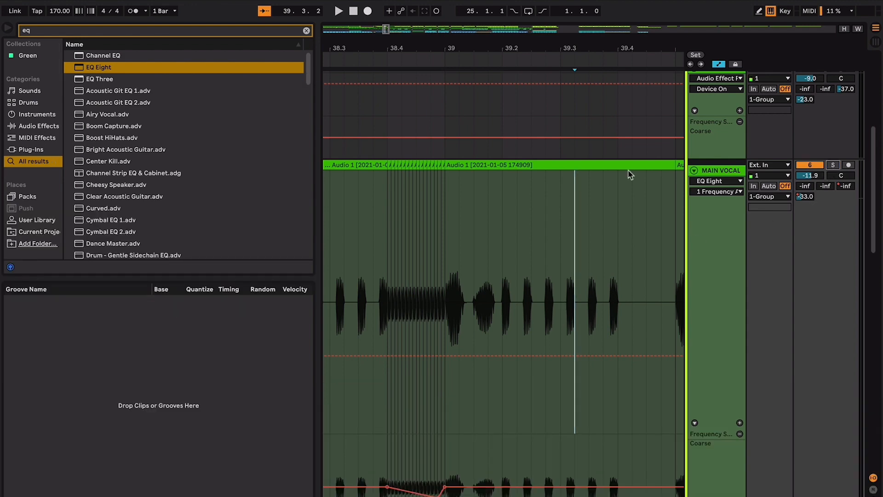
Step: Play all tracks from bar 39 into bar 42, then place the insert marker at bar 39 on MAIN VOCAL
{"action": "key", "text": "space"}
{"action": "left_click", "coordinate": [426, 229]}
{"action": "key", "text": "minus"}
{"action": "key", "text": "minus"}
{"action": "key", "text": "minus"}
{"action": "key", "text": "minus"}
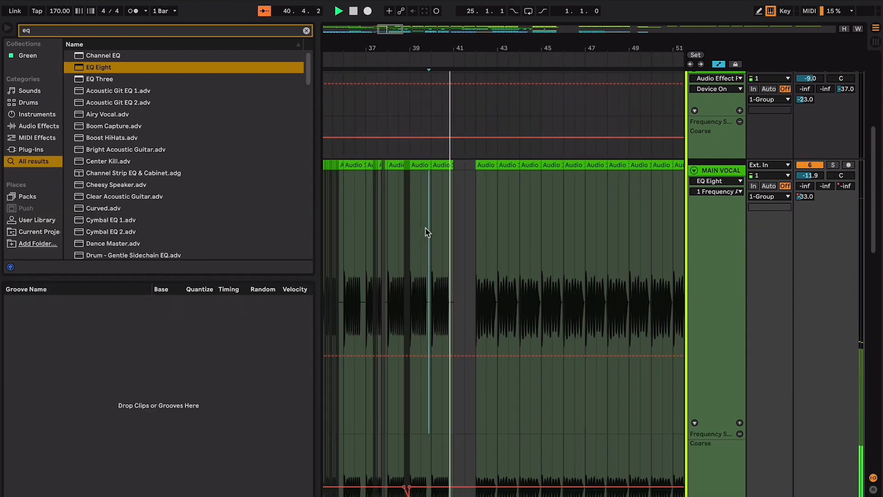
{"action": "scroll", "coordinate": [425, 229], "scroll_direction": "left", "scroll_amount": 5}
{"action": "scroll", "coordinate": [425, 229], "scroll_direction": "down", "scroll_amount": 2}
{"action": "left_click", "coordinate": [527, 206]}
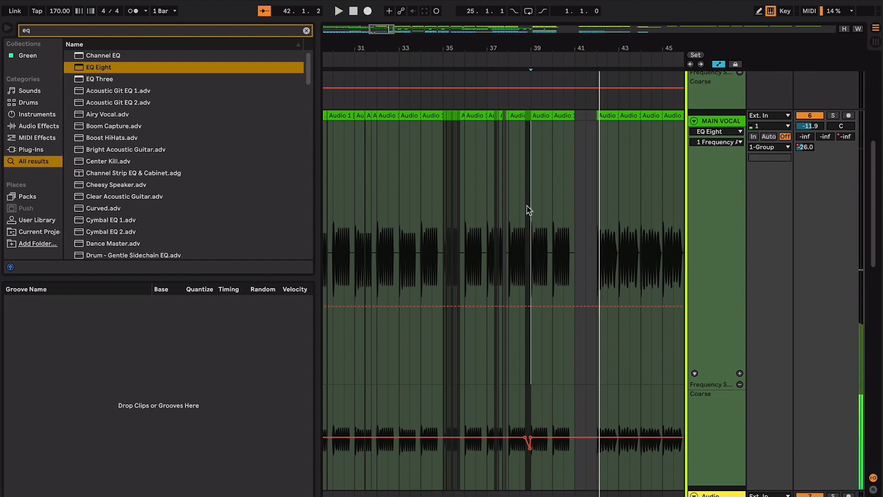
Step: Highlight bars 33 to 41 across the whole group to mark the section being reviewed
{"action": "scroll", "coordinate": [529, 209], "scroll_direction": "up", "scroll_amount": 5}
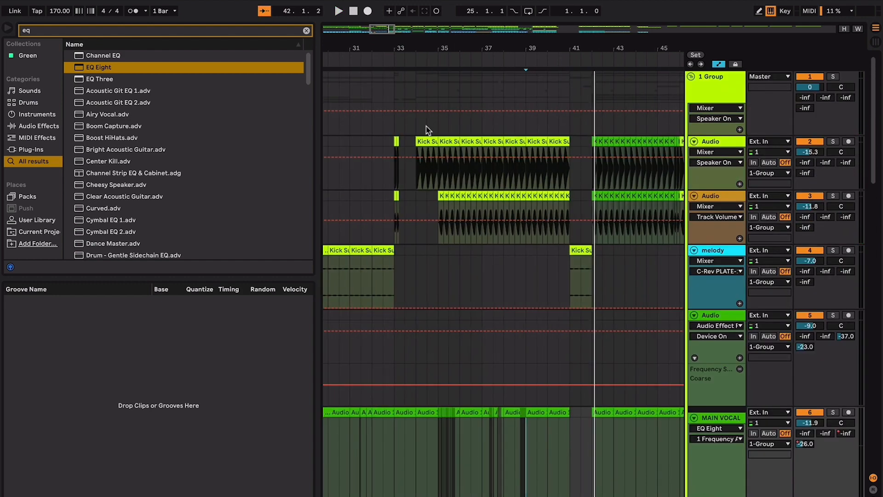
{"action": "key", "text": "space"}
{"action": "left_click_drag", "start_coordinate": [394, 111], "coordinate": [572, 130]}
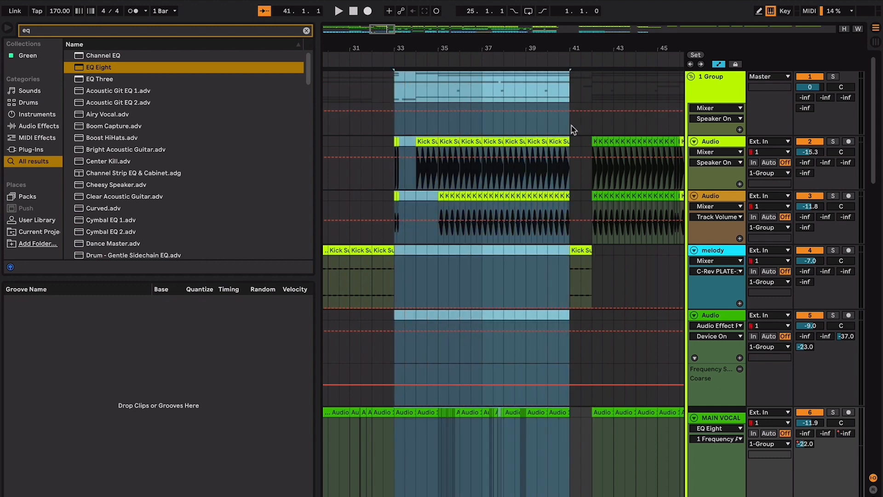
Step: Examine the arrangement after bar 41 and play the transition from bar 40 into the melody clip
{"action": "scroll", "coordinate": [580, 142], "scroll_direction": "right", "scroll_amount": 5}
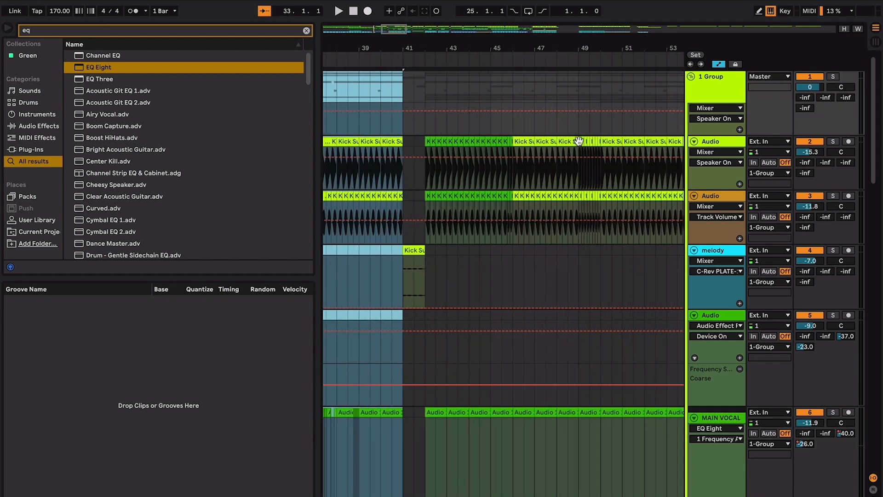
{"action": "scroll", "coordinate": [579, 142], "scroll_direction": "left", "scroll_amount": 3}
{"action": "left_click", "coordinate": [455, 168]}
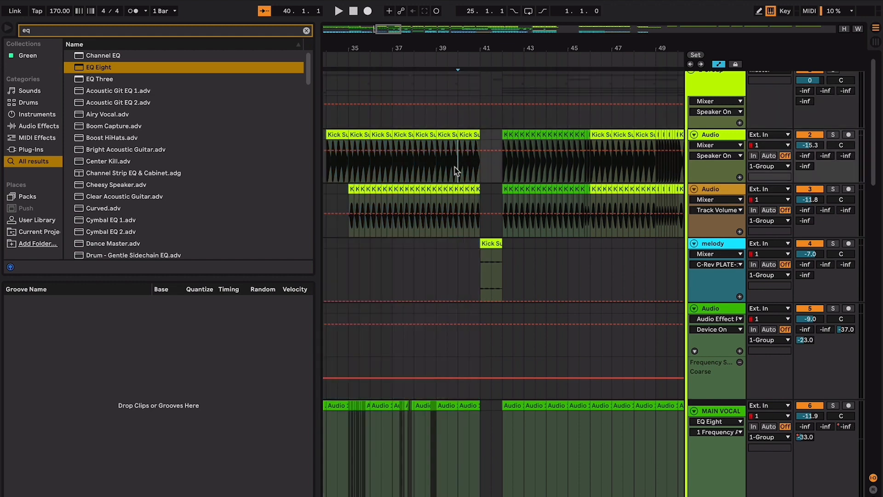
{"action": "key", "text": "space"}
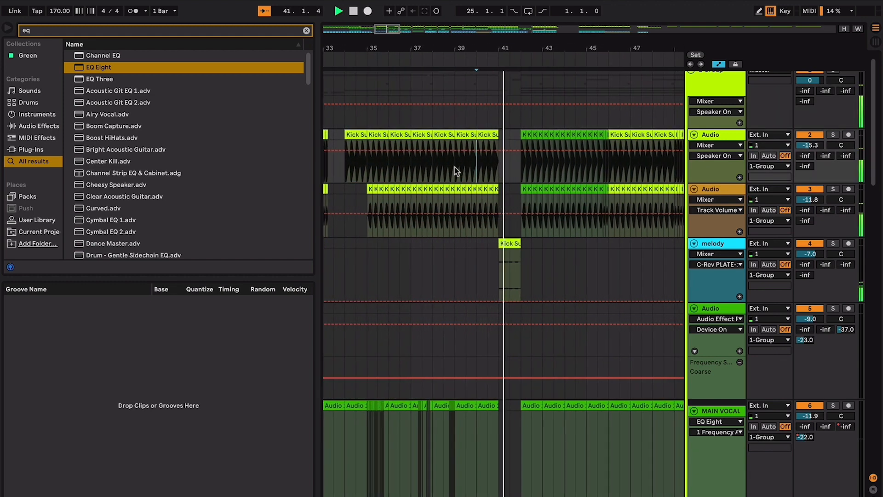
Step: Loop the one-bar melody clip at bar 41, solo the melody track and play it
{"action": "left_click", "coordinate": [490, 242]}
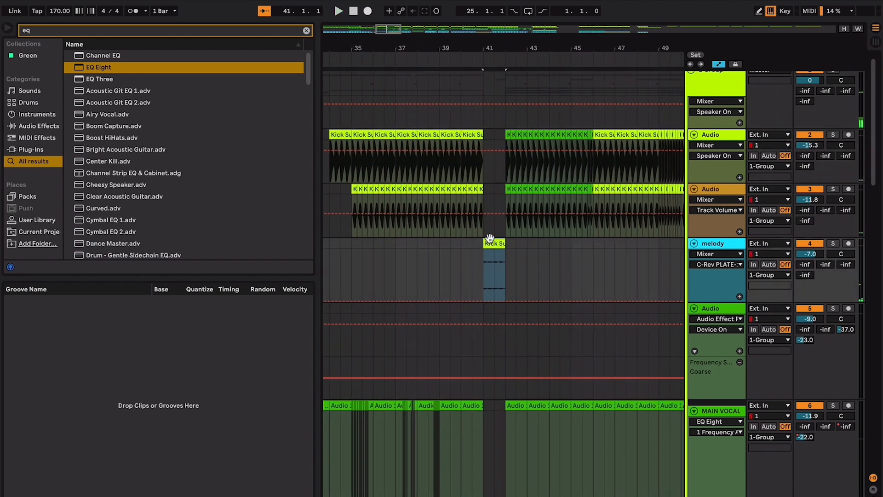
{"action": "key", "text": "ctrl+l"}
{"action": "left_click", "coordinate": [837, 244]}
{"action": "key", "text": "space"}
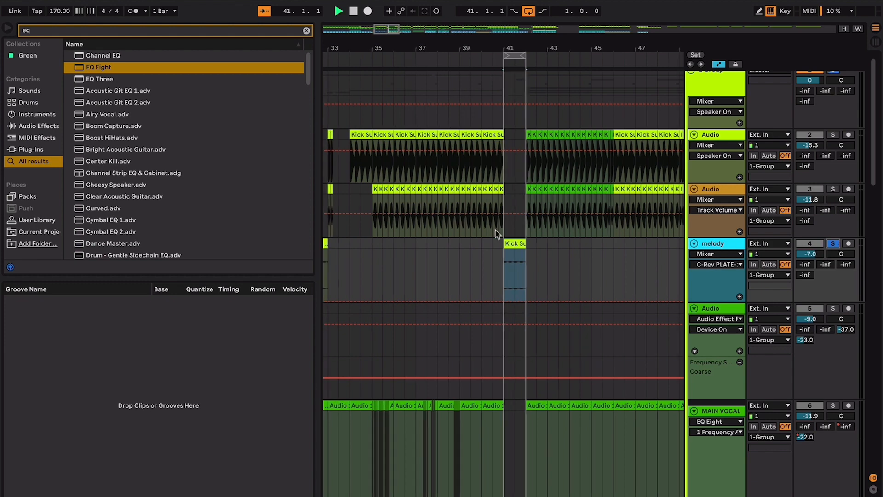
{"action": "key", "text": "space"}
Step: Set the loop to the eight bars from bar 42 and place the insert marker at bar 35 on the melody track
{"action": "scroll", "coordinate": [496, 233], "scroll_direction": "right", "scroll_amount": 4}
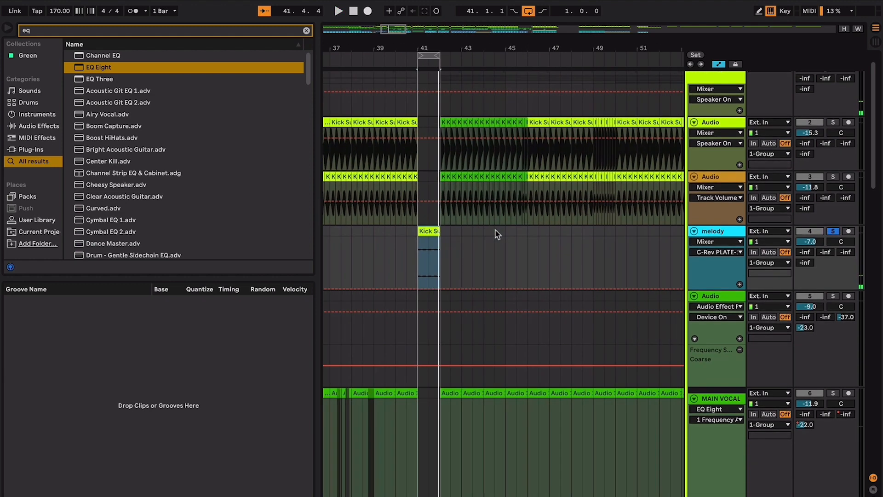
{"action": "left_click_drag", "start_coordinate": [415, 256], "coordinate": [586, 255]}
{"action": "scroll", "coordinate": [586, 254], "scroll_direction": "left", "scroll_amount": 8}
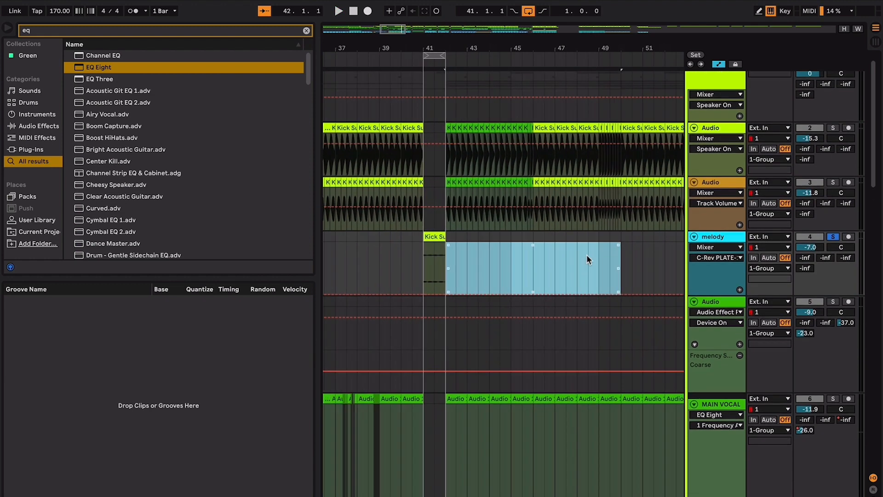
{"action": "left_click", "coordinate": [491, 275]}
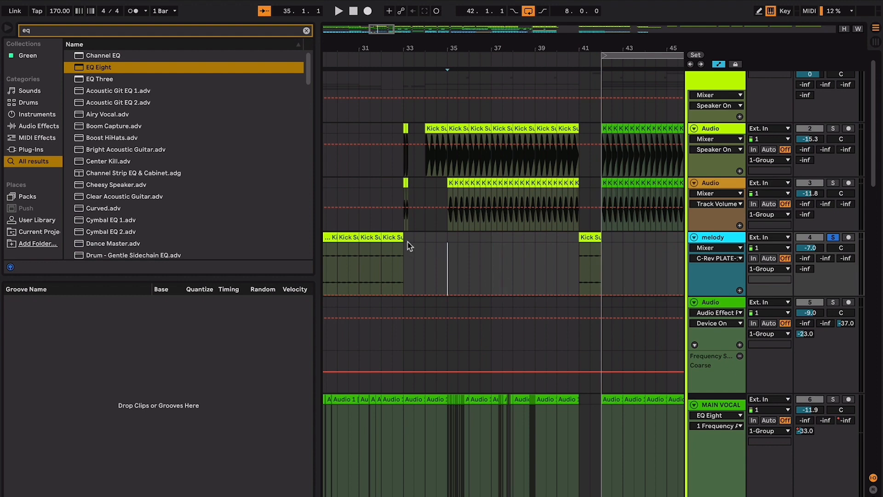
Step: Highlight the melody track's gap from bar 33 to bar 41 and turn off the track's solo
{"action": "left_click_drag", "start_coordinate": [409, 246], "coordinate": [578, 249]}
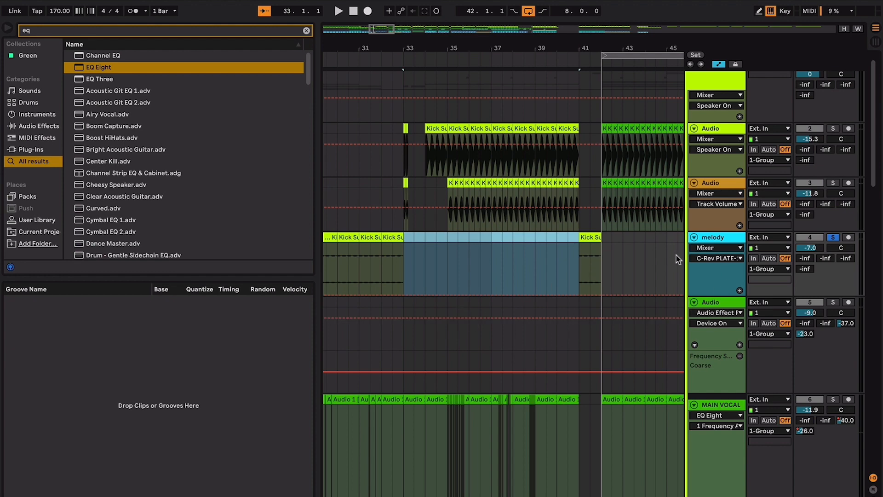
{"action": "key", "text": "Delete"}
{"action": "scroll", "coordinate": [585, 238], "scroll_direction": "right", "scroll_amount": 4}
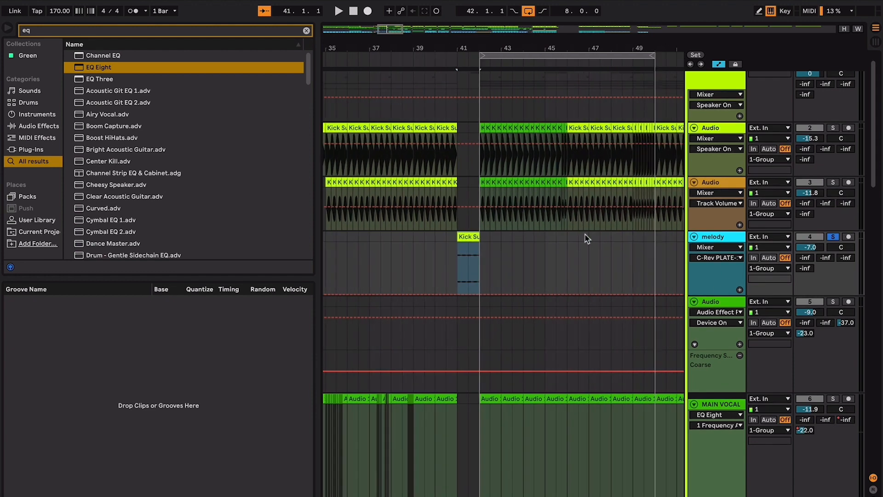
{"action": "left_click", "coordinate": [834, 236]}
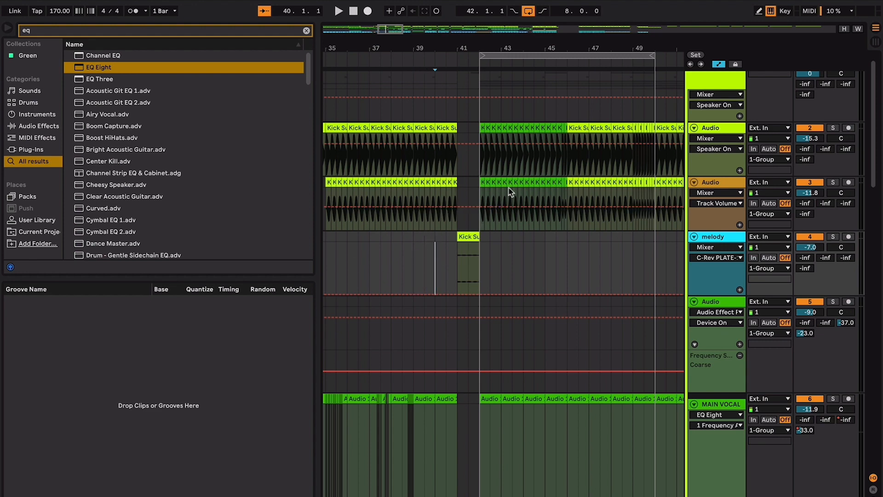
Step: Play briefly from bar 40, turn off the loop and place the insert marker at bar 39 on the melody track
{"action": "key", "text": "space"}
{"action": "key", "text": "space"}
{"action": "key", "text": "super+l"}
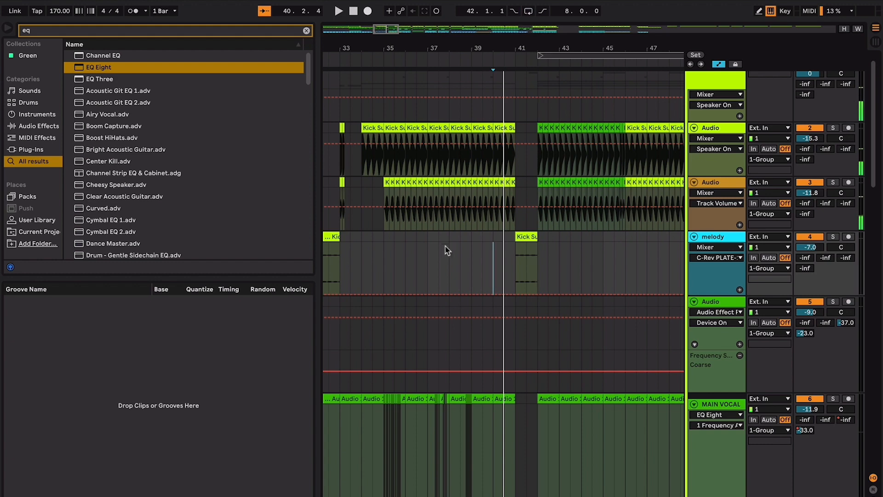
{"action": "left_click", "coordinate": [459, 259]}
{"action": "scroll", "coordinate": [459, 258], "scroll_direction": "up", "scroll_amount": 5}
{"action": "scroll", "coordinate": [461, 263], "scroll_direction": "right", "scroll_amount": 2}
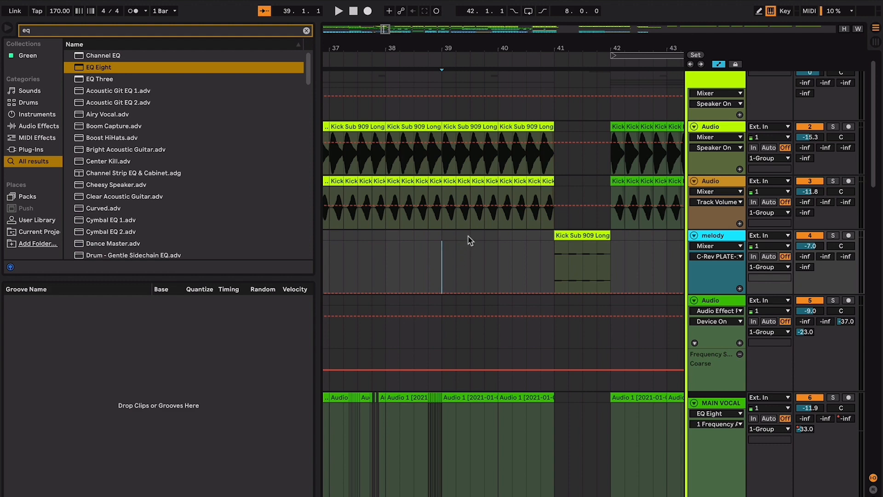
Step: Hide the automation lanes and play the arrangement from bar 39 into bar 42
{"action": "left_click", "coordinate": [719, 64]}
{"action": "key", "text": "space"}
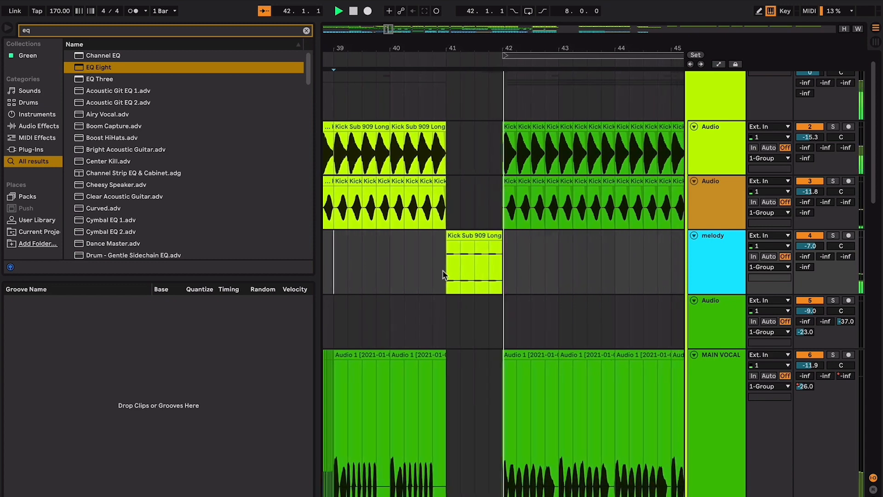
{"action": "scroll", "coordinate": [443, 272], "scroll_direction": "down", "scroll_amount": 10}
{"action": "scroll", "coordinate": [444, 273], "scroll_direction": "up", "scroll_amount": 6}
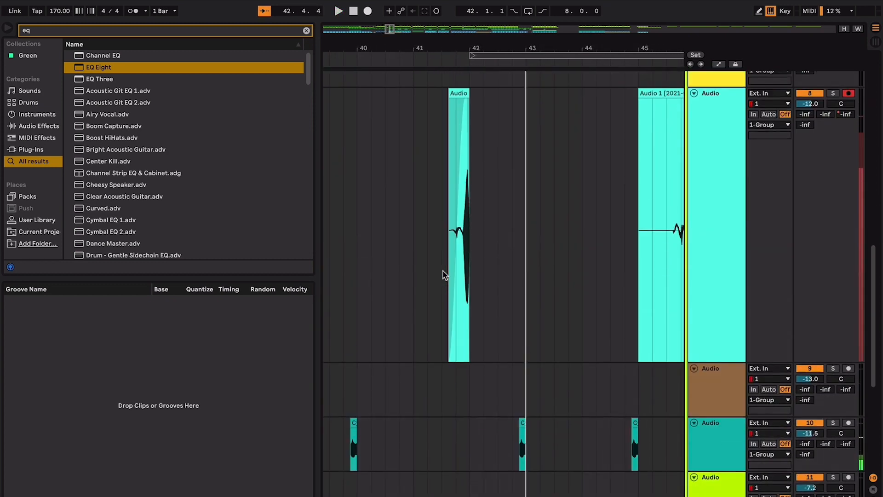
Step: Solo audio track 8, play its short clip before bar 42 and inspect the track's Q3 equalizer settings
{"action": "left_click", "coordinate": [443, 272]}
{"action": "left_click", "coordinate": [835, 248]}
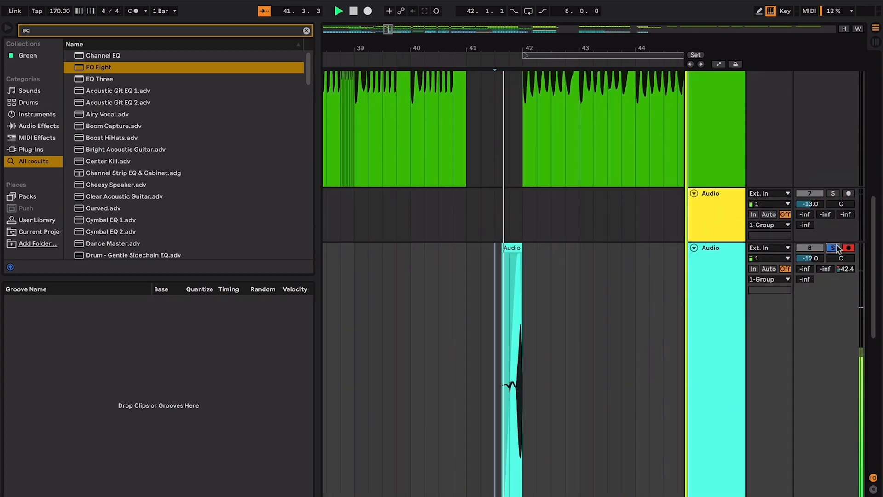
{"action": "double_click", "coordinate": [702, 266]}
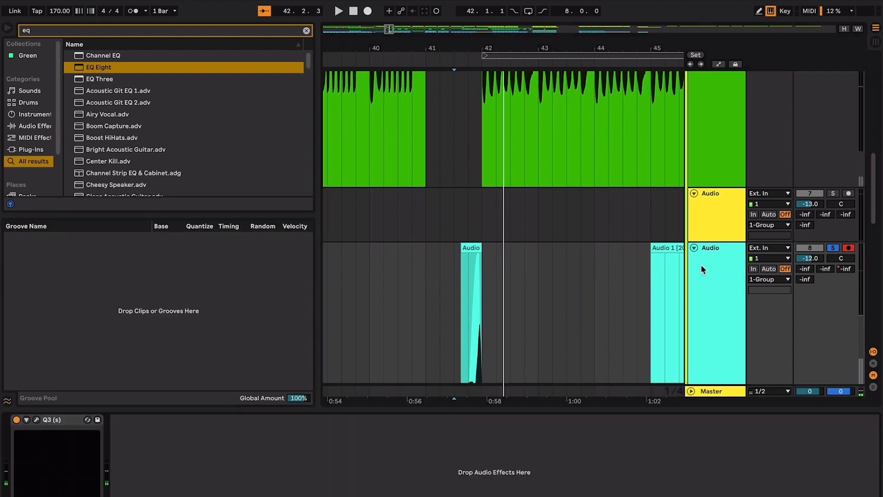
{"action": "left_click", "coordinate": [37, 420]}
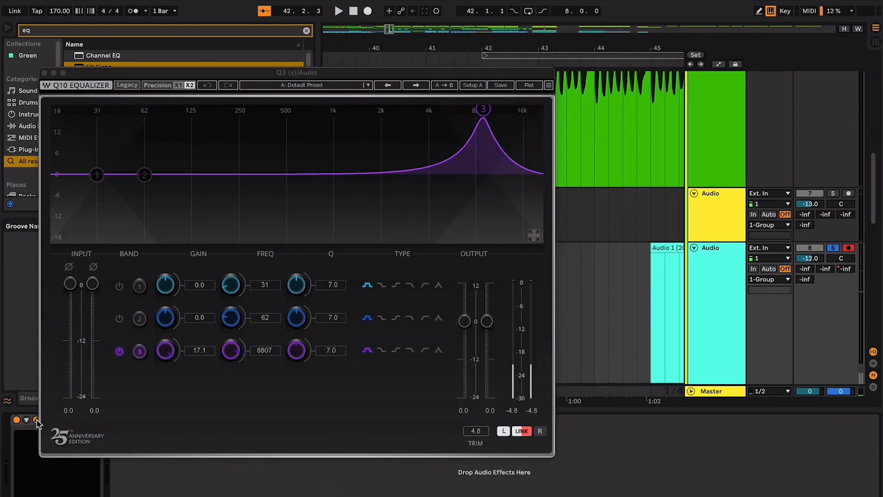
{"action": "left_click", "coordinate": [36, 420]}
{"action": "key", "text": "alt+super+l"}
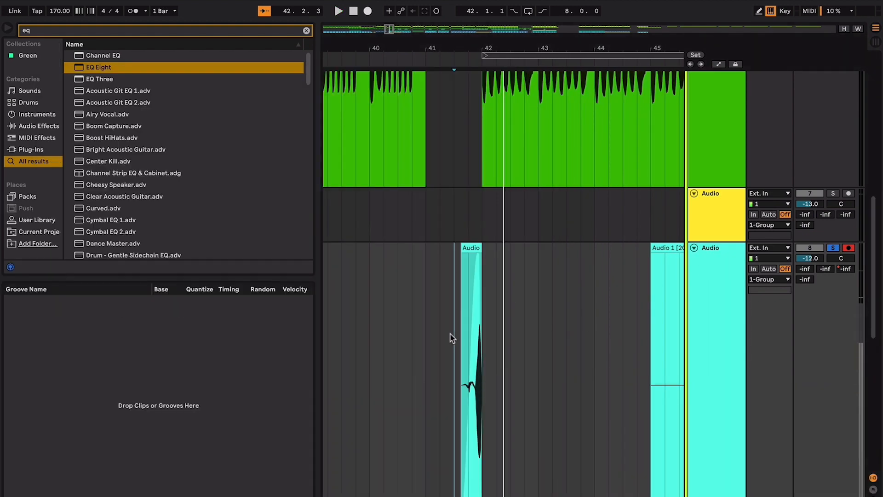
Step: Turn off track 8's solo and play from mid-bar 41, reviewing the kick, vocal, hi-hat, maracas and clap tracks up to bar 50
{"action": "key", "text": "space"}
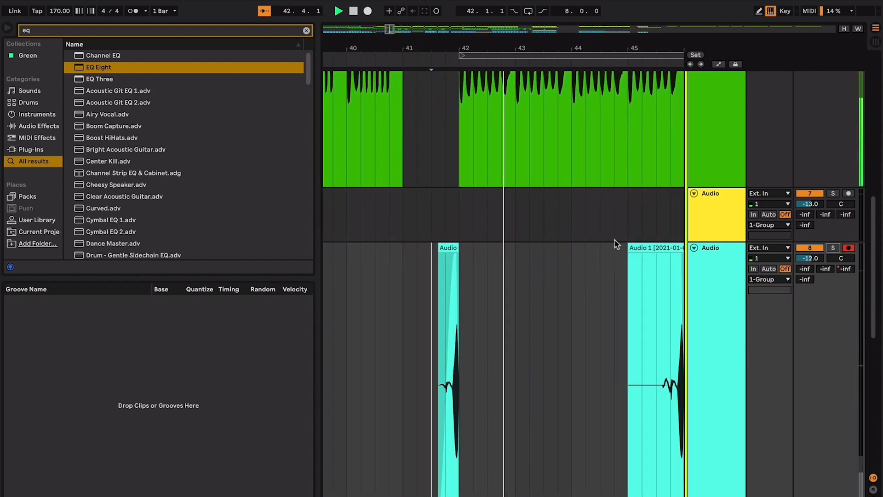
{"action": "scroll", "coordinate": [617, 244], "scroll_direction": "up", "scroll_amount": 10}
{"action": "key", "text": "minus"}
{"action": "key", "text": "minus"}
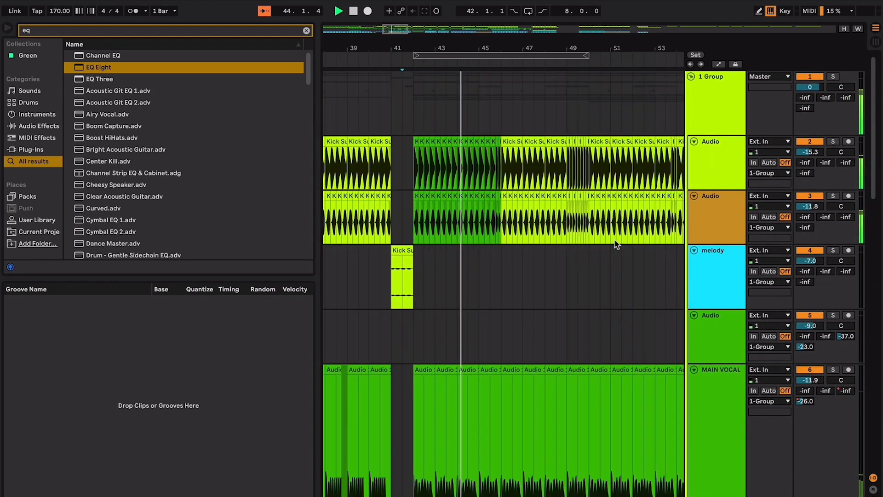
{"action": "scroll", "coordinate": [617, 245], "scroll_direction": "down", "scroll_amount": 12}
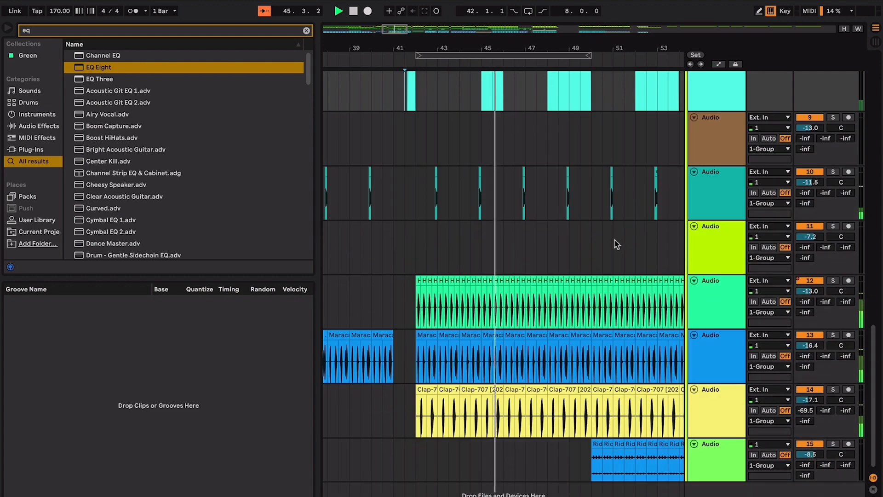
{"action": "key", "text": "minus"}
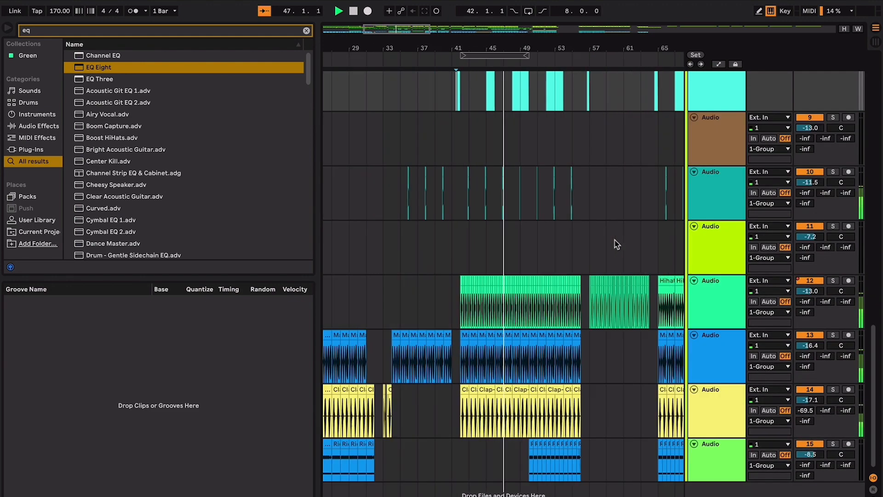
{"action": "key", "text": "plus"}
{"action": "key", "text": "plus"}
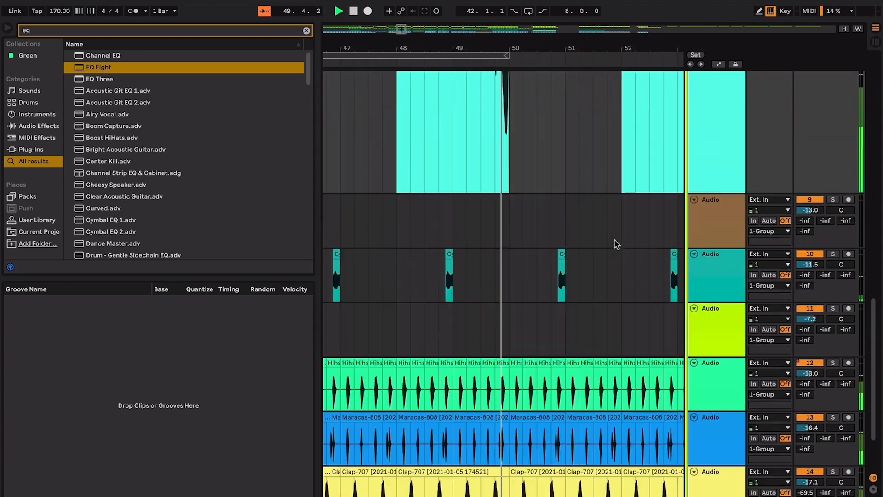
Step: Review the kick, vocal, cymbal and percussion tracks during playback from bar 50 to the melody clip at bar 56
{"action": "scroll", "coordinate": [617, 244], "scroll_direction": "up", "scroll_amount": 12}
{"action": "key", "text": "minus"}
{"action": "key", "text": "minus"}
{"action": "key", "text": "plus"}
{"action": "key", "text": "plus"}
{"action": "key", "text": "plus"}
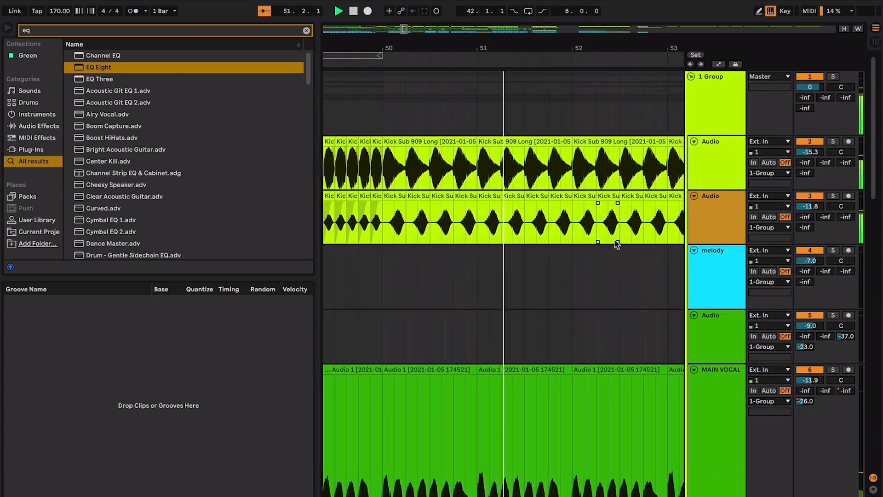
{"action": "scroll", "coordinate": [617, 244], "scroll_direction": "down", "scroll_amount": 12}
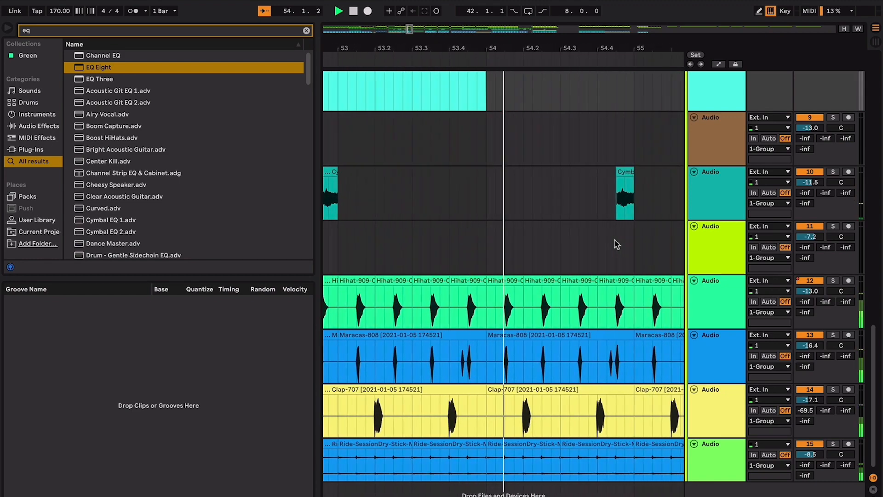
{"action": "scroll", "coordinate": [617, 244], "scroll_direction": "up", "scroll_amount": 13}
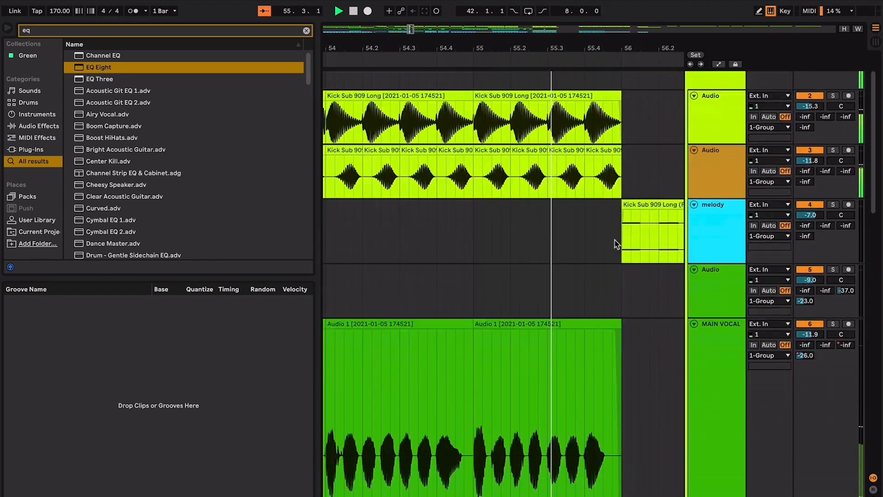
{"action": "scroll", "coordinate": [616, 245], "scroll_direction": "down", "scroll_amount": 2}
{"action": "scroll", "coordinate": [617, 244], "scroll_direction": "down", "scroll_amount": 3}
{"action": "scroll", "coordinate": [617, 244], "scroll_direction": "down", "scroll_amount": 3}
{"action": "scroll", "coordinate": [617, 244], "scroll_direction": "up", "scroll_amount": 2}
{"action": "scroll", "coordinate": [617, 244], "scroll_direction": "left", "scroll_amount": 2}
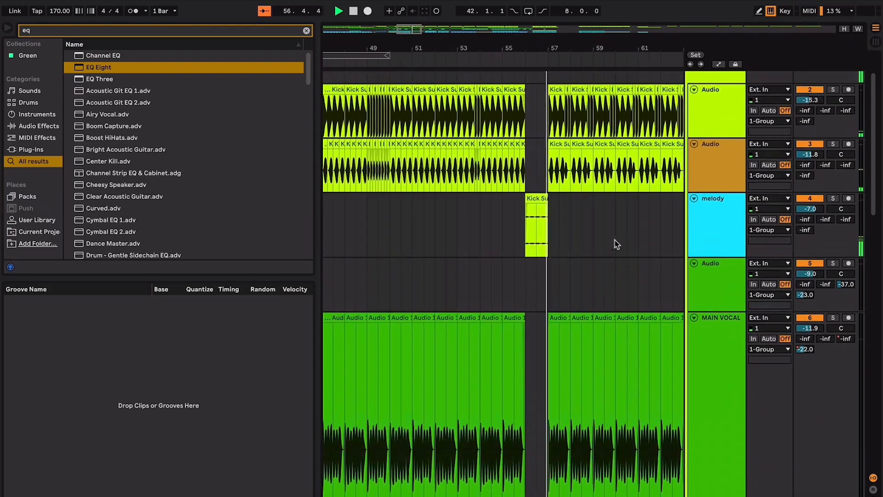
Step: Stop playback and select the one-bar melody clip at bar 56
{"action": "key", "text": "space"}
{"action": "left_click", "coordinate": [543, 202]}
{"action": "scroll", "coordinate": [552, 206], "scroll_direction": "left", "scroll_amount": 3}
{"action": "scroll", "coordinate": [552, 206], "scroll_direction": "up", "scroll_amount": 1}
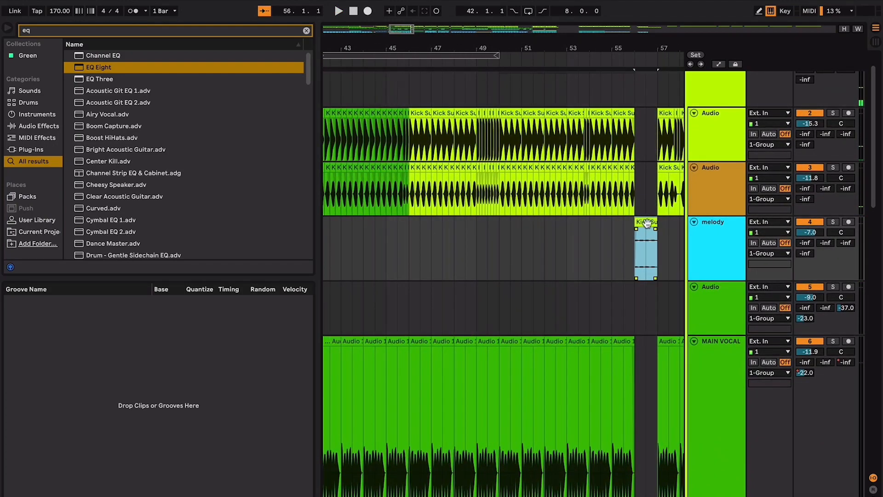
Step: View the melody in the opening section and select the one-bar melody clip at bar 41
{"action": "scroll", "coordinate": [643, 223], "scroll_direction": "left", "scroll_amount": 4}
{"action": "scroll", "coordinate": [550, 257], "scroll_direction": "down", "scroll_amount": 4}
{"action": "scroll", "coordinate": [550, 257], "scroll_direction": "left", "scroll_amount": 14}
{"action": "scroll", "coordinate": [549, 256], "scroll_direction": "up", "scroll_amount": 4}
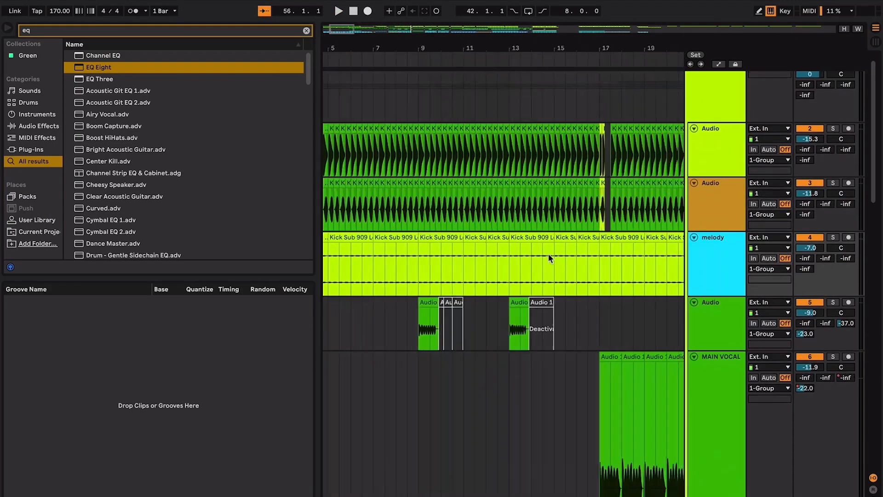
{"action": "scroll", "coordinate": [548, 255], "scroll_direction": "right", "scroll_amount": 10}
{"action": "scroll", "coordinate": [549, 255], "scroll_direction": "down", "scroll_amount": 1}
{"action": "left_click", "coordinate": [483, 224]}
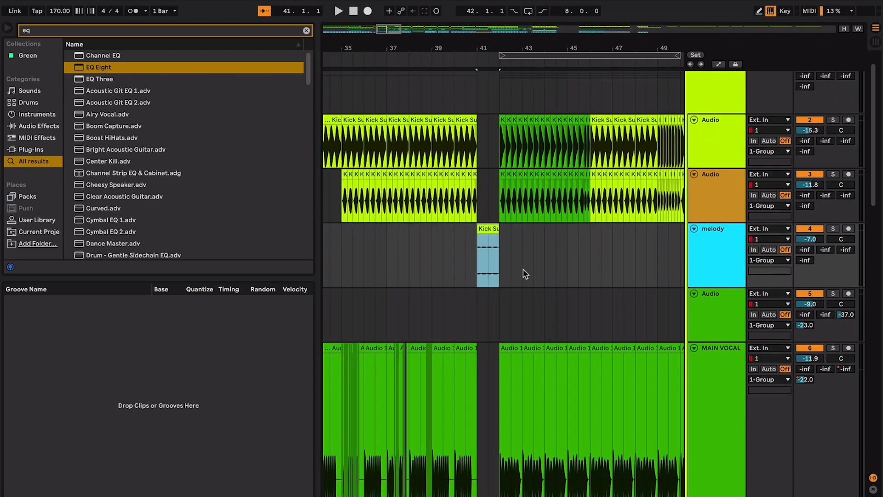
Step: Survey the arrangement from its opening to bar 65 and start playback from bar 7
{"action": "left_click", "coordinate": [419, 274]}
{"action": "scroll", "coordinate": [418, 276], "scroll_direction": "down", "scroll_amount": 3}
{"action": "scroll", "coordinate": [419, 276], "scroll_direction": "left", "scroll_amount": 1}
{"action": "scroll", "coordinate": [417, 277], "scroll_direction": "down", "scroll_amount": 5}
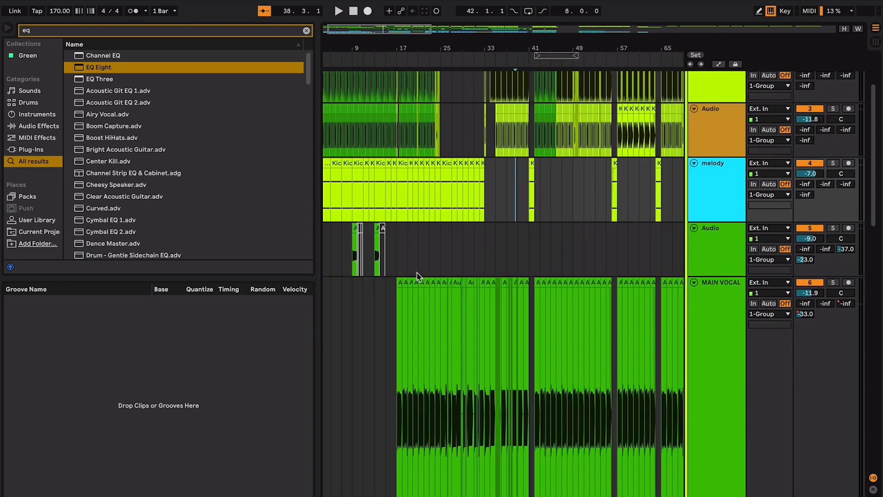
{"action": "scroll", "coordinate": [417, 275], "scroll_direction": "left", "scroll_amount": 2}
{"action": "scroll", "coordinate": [417, 275], "scroll_direction": "up", "scroll_amount": 2}
{"action": "left_click", "coordinate": [353, 259]}
{"action": "key", "text": "space"}
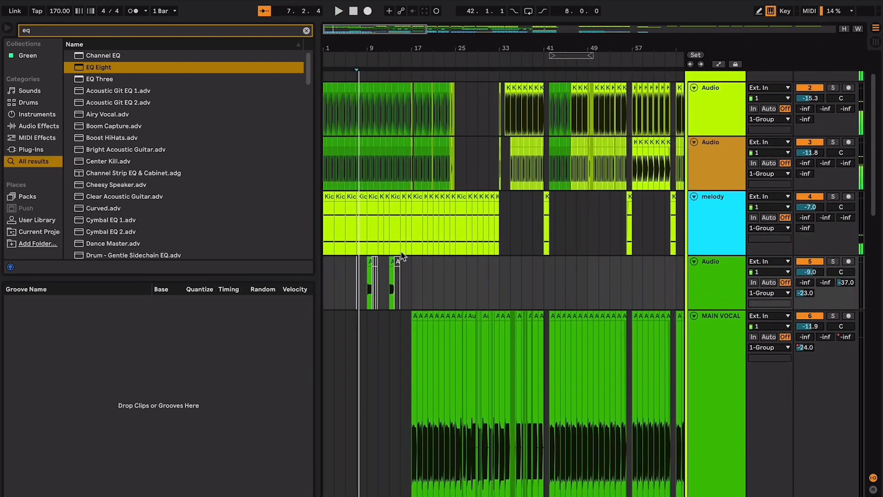
Step: Play short passages of the arrangement from bars 17, 25 and 33 in turn, and stop playback
{"action": "left_click", "coordinate": [411, 268]}
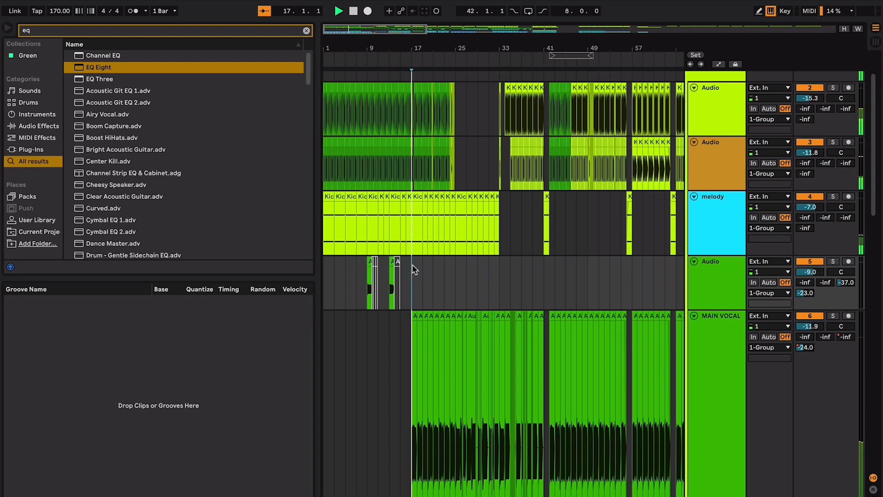
{"action": "left_click", "coordinate": [455, 278]}
{"action": "key", "text": "space"}
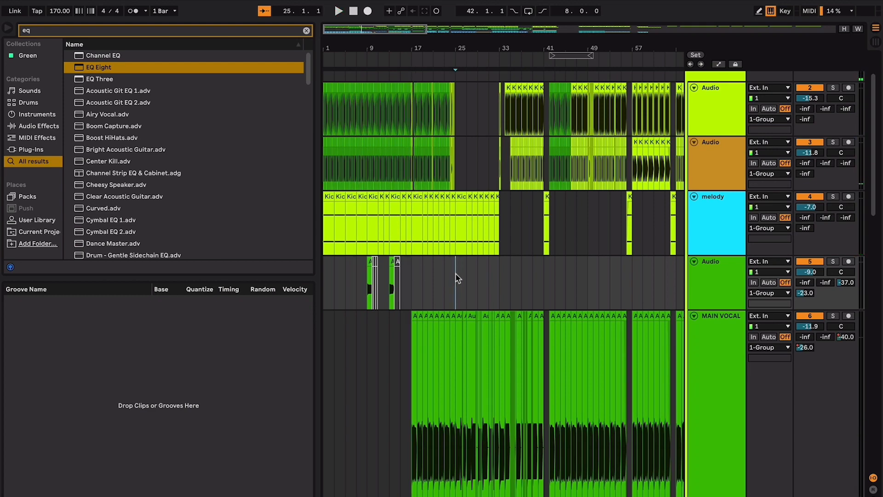
{"action": "key", "text": "space"}
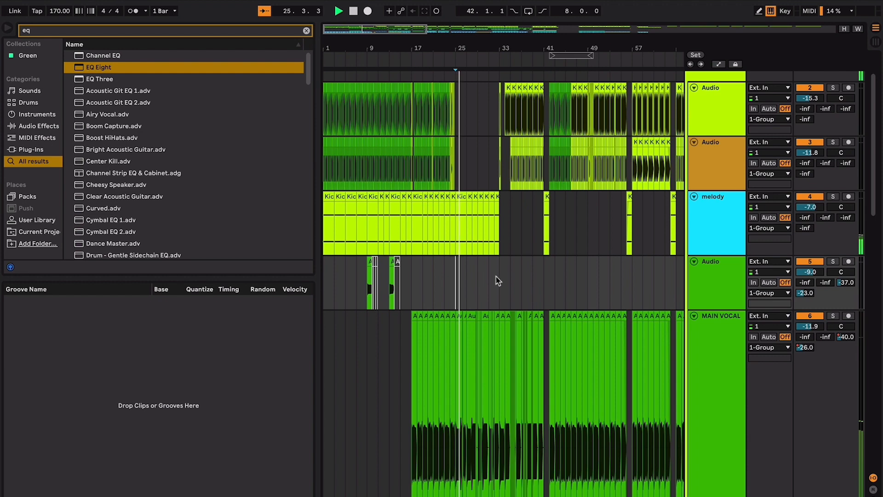
{"action": "left_click", "coordinate": [499, 280]}
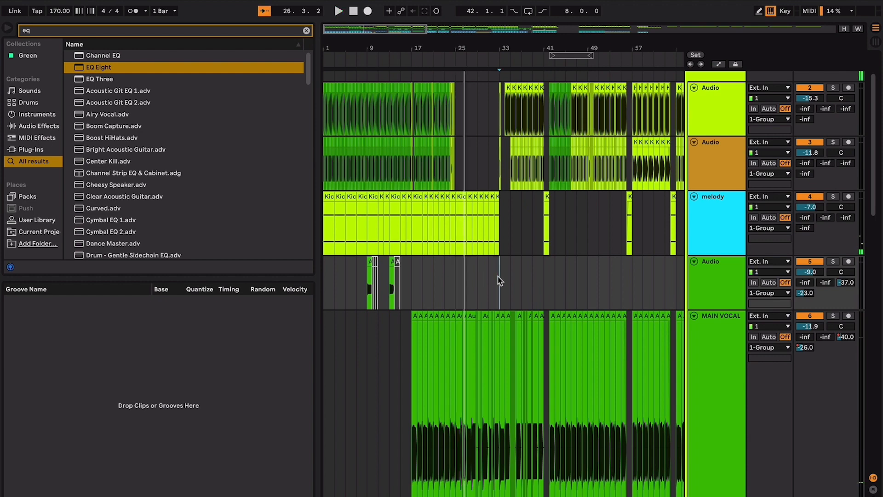
{"action": "key", "text": "space"}
{"action": "key", "text": "space"}
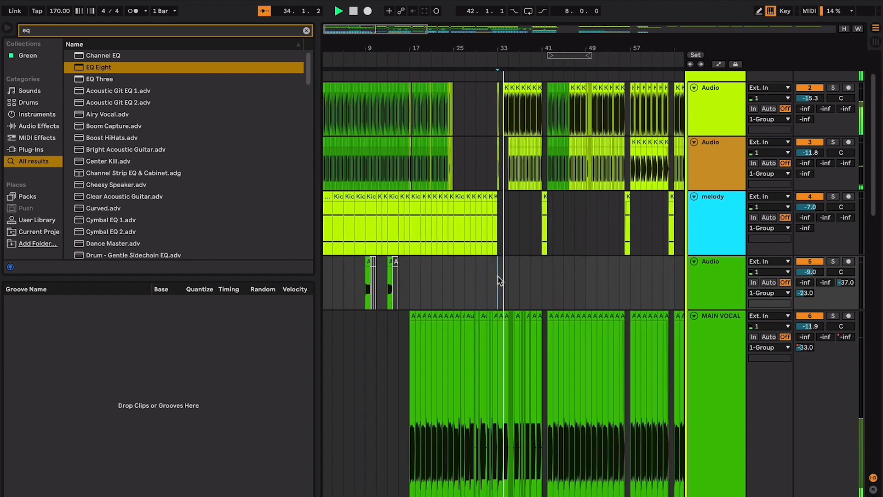
{"action": "key", "text": "space"}
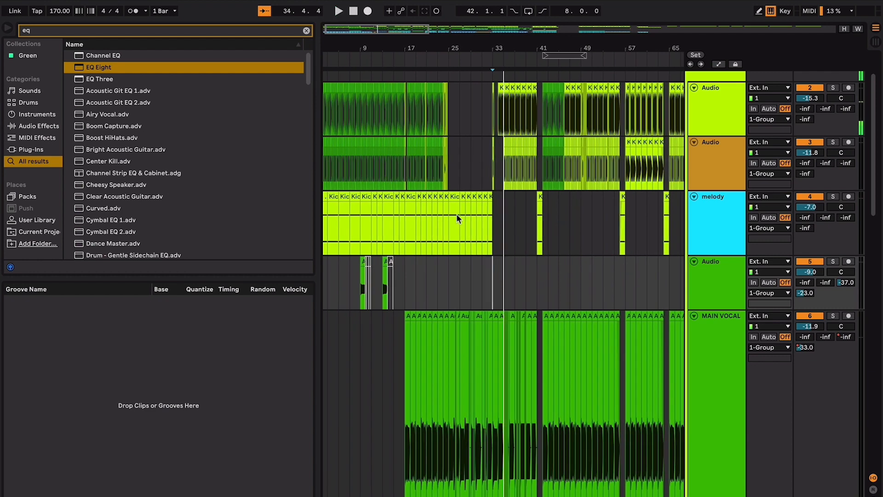
Step: Play the section from bar 33 through the one-bar melody clip at bar 41 and stop in bar 42
{"action": "scroll", "coordinate": [498, 272], "scroll_direction": "down", "scroll_amount": 3}
{"action": "scroll", "coordinate": [497, 272], "scroll_direction": "up", "scroll_amount": 5}
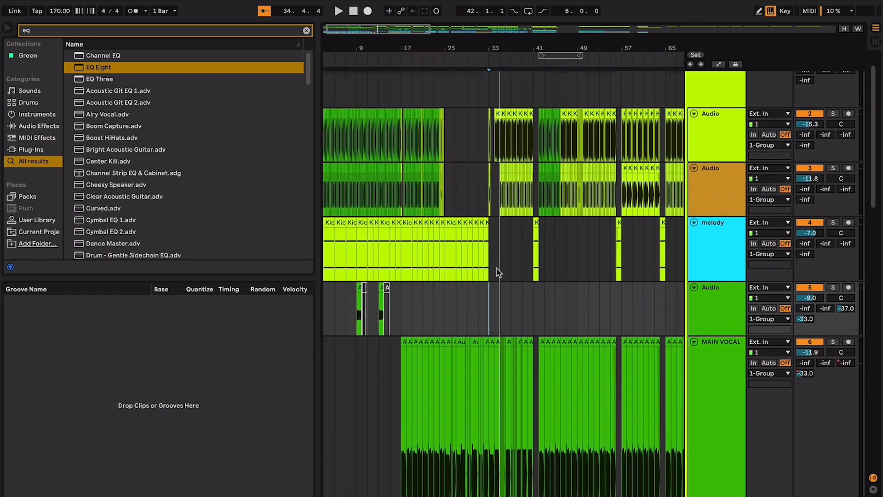
{"action": "key", "text": "space"}
{"action": "scroll", "coordinate": [497, 269], "scroll_direction": "up", "scroll_amount": 8}
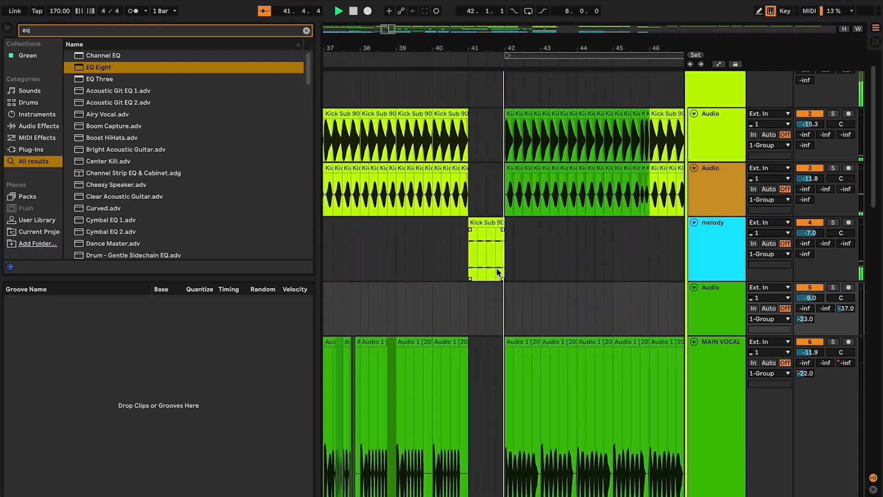
{"action": "scroll", "coordinate": [497, 268], "scroll_direction": "down", "scroll_amount": 5}
{"action": "scroll", "coordinate": [497, 268], "scroll_direction": "down", "scroll_amount": 5}
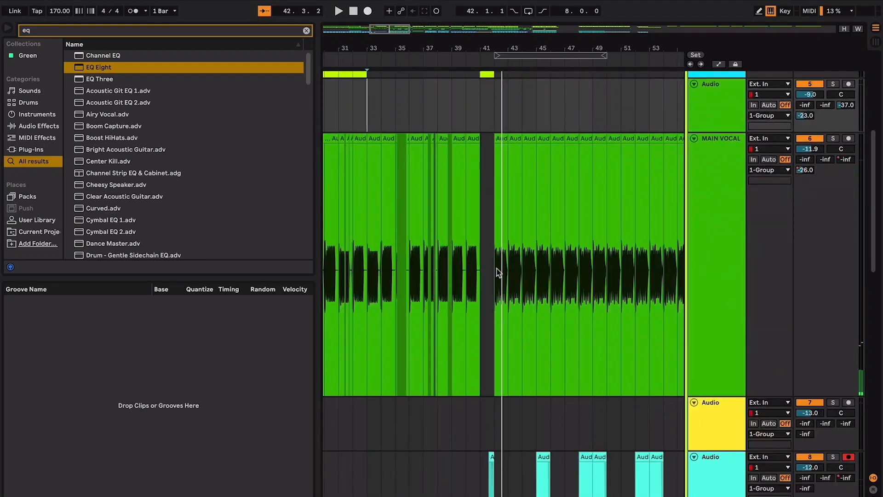
Step: Play briefly from bar 21 and place the insert marker in the middle of bar 41 on audio track 5
{"action": "scroll", "coordinate": [497, 269], "scroll_direction": "left", "scroll_amount": 5}
{"action": "scroll", "coordinate": [497, 268], "scroll_direction": "up", "scroll_amount": 6}
{"action": "left_click", "coordinate": [423, 309]}
{"action": "key", "text": "space"}
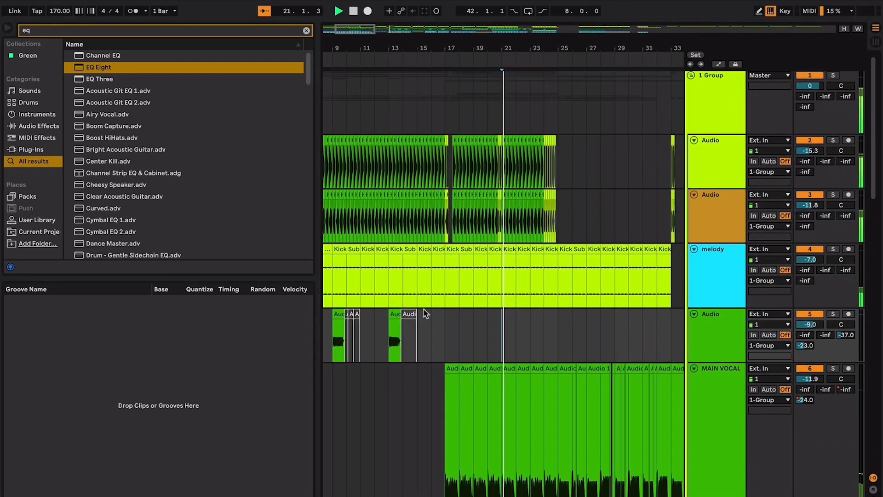
{"action": "scroll", "coordinate": [424, 309], "scroll_direction": "down", "scroll_amount": 5}
{"action": "scroll", "coordinate": [423, 309], "scroll_direction": "right", "scroll_amount": 5}
{"action": "scroll", "coordinate": [424, 309], "scroll_direction": "up", "scroll_amount": 5}
{"action": "scroll", "coordinate": [462, 297], "scroll_direction": "down", "scroll_amount": 2}
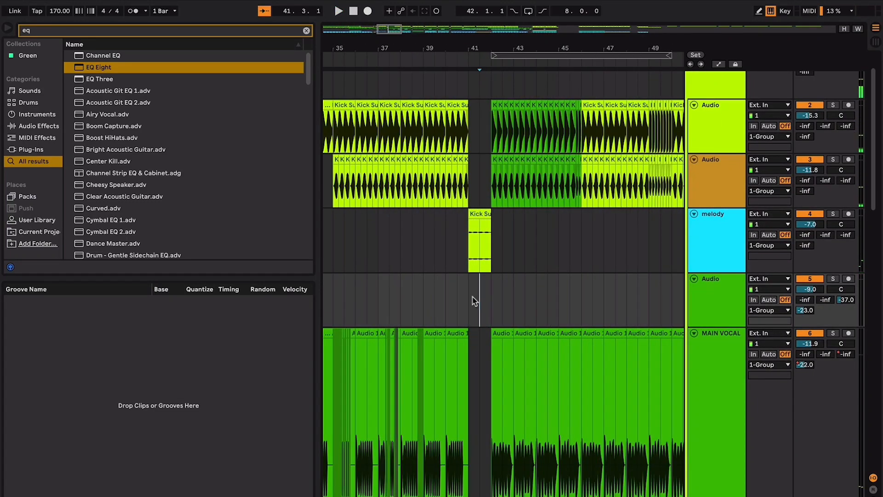
Step: Play from the middle of bar 41 to bar 46, stop, and place the insert marker at bar 42 on the melody track
{"action": "key", "text": "space"}
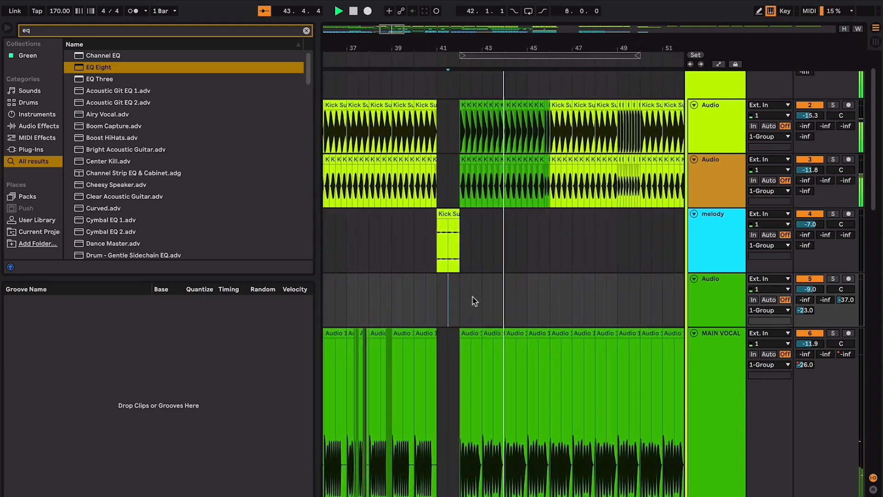
{"action": "scroll", "coordinate": [474, 301], "scroll_direction": "down", "scroll_amount": 5}
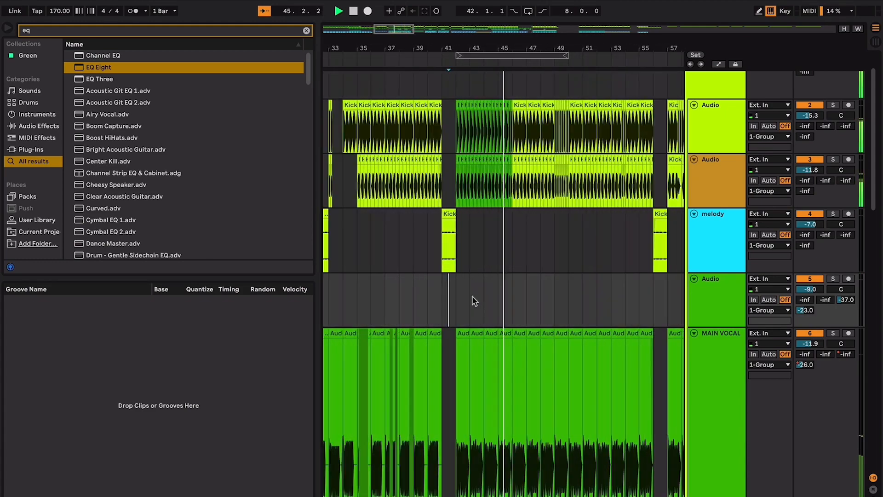
{"action": "scroll", "coordinate": [474, 301], "scroll_direction": "down", "scroll_amount": 10}
{"action": "scroll", "coordinate": [473, 299], "scroll_direction": "up", "scroll_amount": 12}
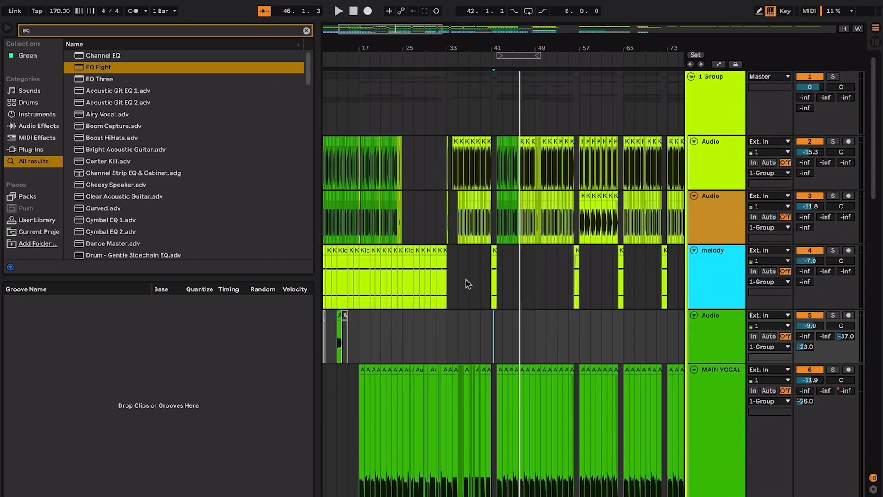
{"action": "key", "text": "space"}
{"action": "scroll", "coordinate": [500, 267], "scroll_direction": "up", "scroll_amount": 5}
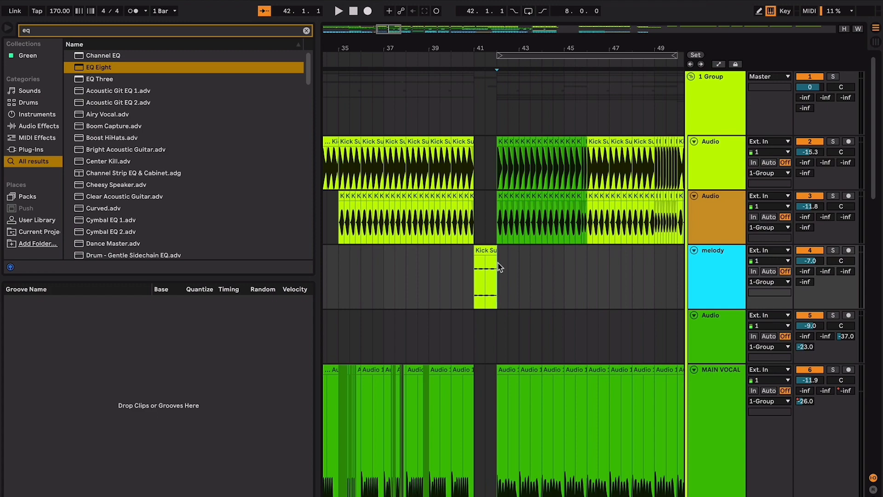
Step: Look over the whole arrangement and place the insert marker at bar 21 on audio track 5
{"action": "scroll", "coordinate": [529, 284], "scroll_direction": "down", "scroll_amount": 7}
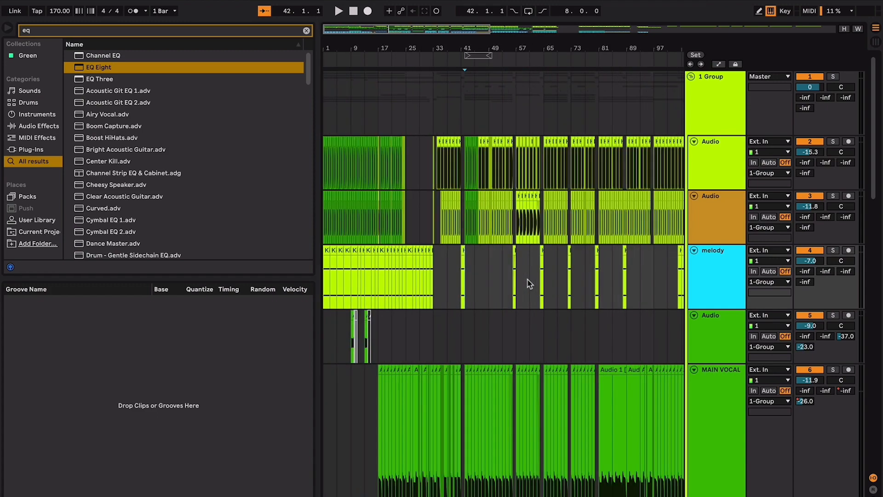
{"action": "scroll", "coordinate": [529, 284], "scroll_direction": "down", "scroll_amount": 10}
{"action": "scroll", "coordinate": [529, 283], "scroll_direction": "up", "scroll_amount": 12}
{"action": "scroll", "coordinate": [529, 278], "scroll_direction": "down", "scroll_amount": 1}
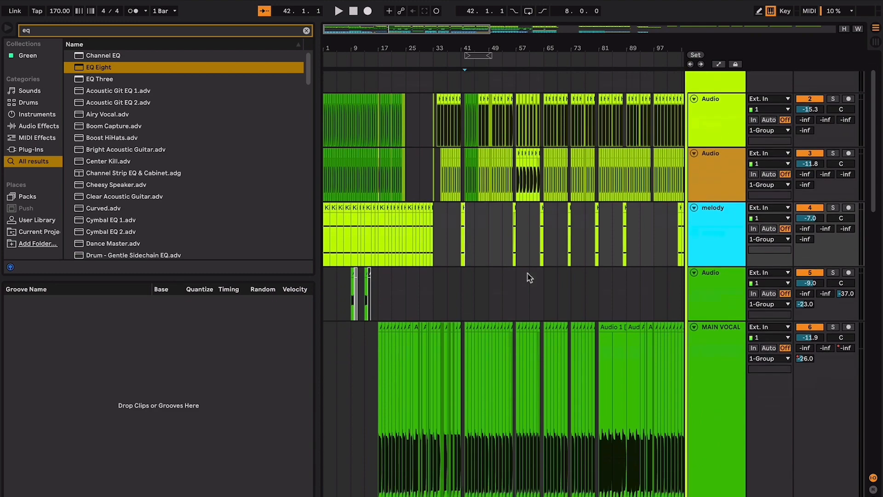
{"action": "scroll", "coordinate": [529, 278], "scroll_direction": "up", "scroll_amount": 1}
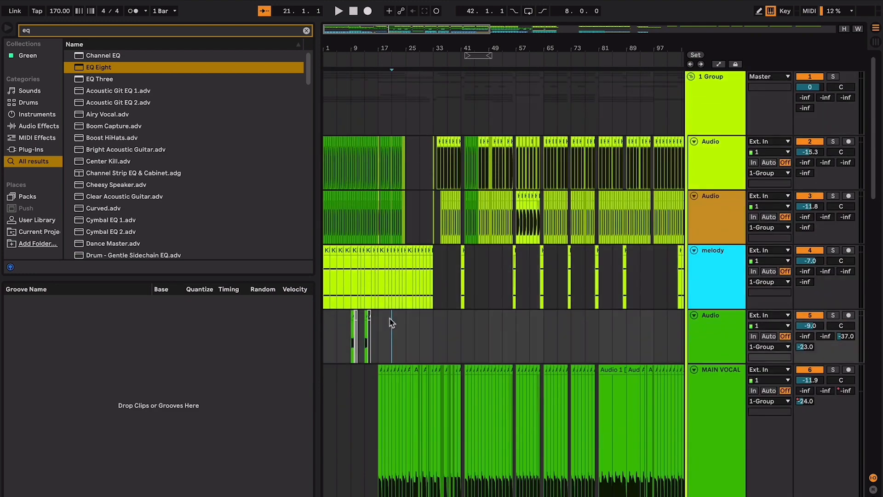
{"action": "left_click", "coordinate": [390, 318]}
{"action": "scroll", "coordinate": [384, 318], "scroll_direction": "up", "scroll_amount": 4}
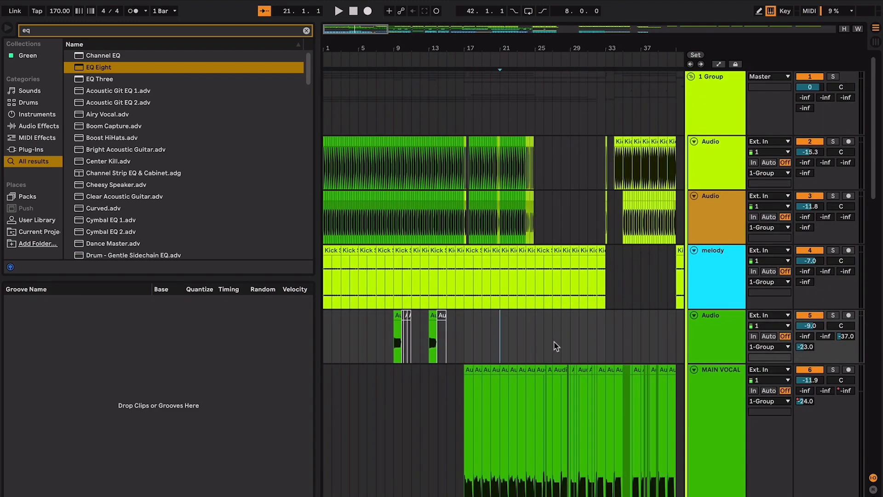
Step: Select all the tracks inside the group and collapse them to their compact height
{"action": "left_click", "coordinate": [739, 214]}
{"action": "key", "text": "super+a"}
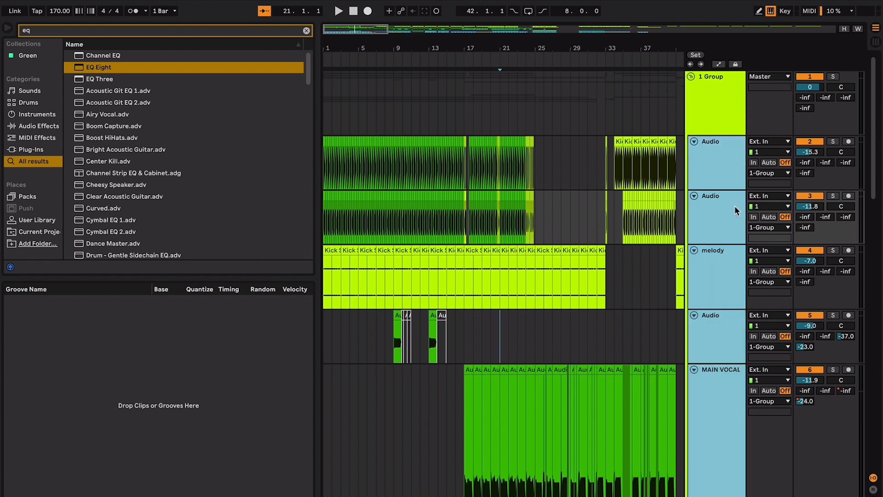
{"action": "left_click", "coordinate": [694, 196]}
Step: Select bars 18 to 24 across the group, clear the selection and place the insert marker at bar 25 on the group track
{"action": "left_click_drag", "start_coordinate": [474, 124], "coordinate": [525, 326]}
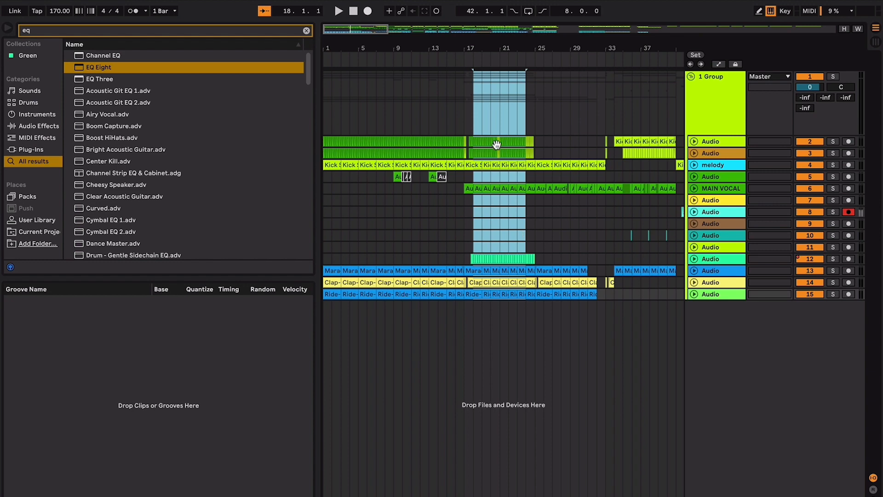
{"action": "scroll", "coordinate": [546, 126], "scroll_direction": "right", "scroll_amount": 2}
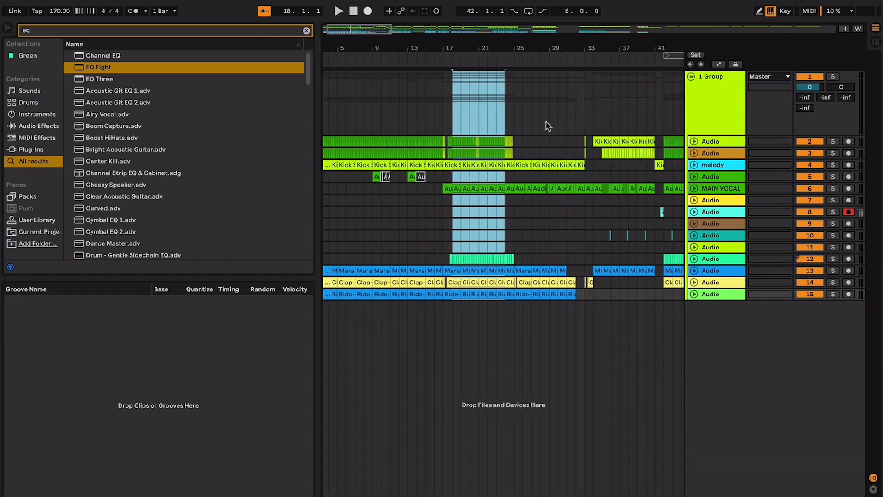
{"action": "left_click", "coordinate": [514, 108]}
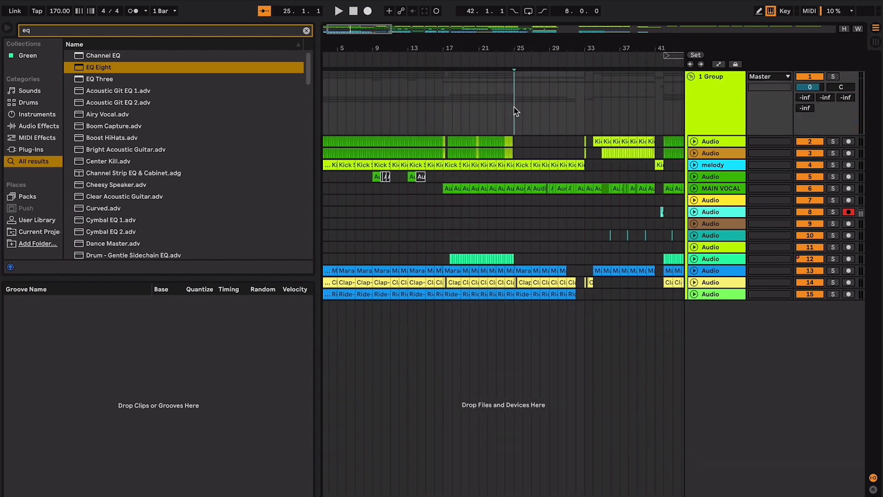
Step: Select clips one after another between bars 21 and 24 on the kick, melody, main vocal, hi-hat, clap and ride tracks
{"action": "left_click", "coordinate": [507, 139]}
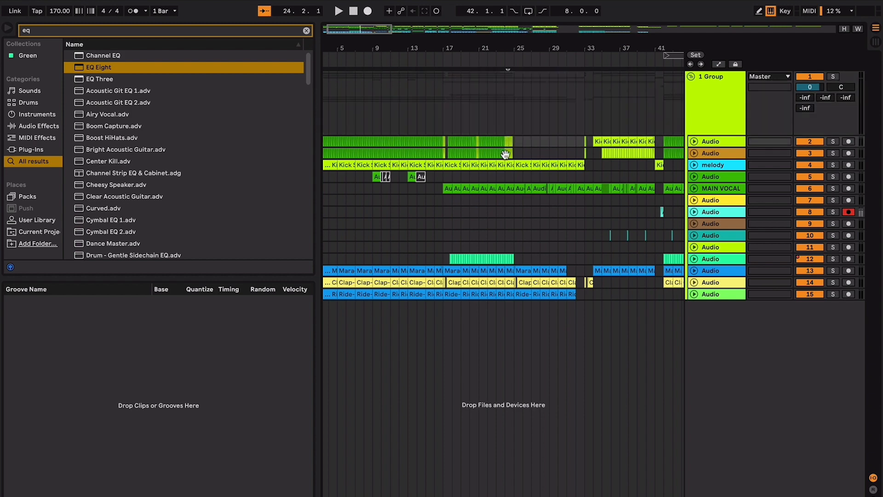
{"action": "left_click", "coordinate": [502, 153]}
{"action": "left_click", "coordinate": [500, 165]}
{"action": "left_click", "coordinate": [492, 190]}
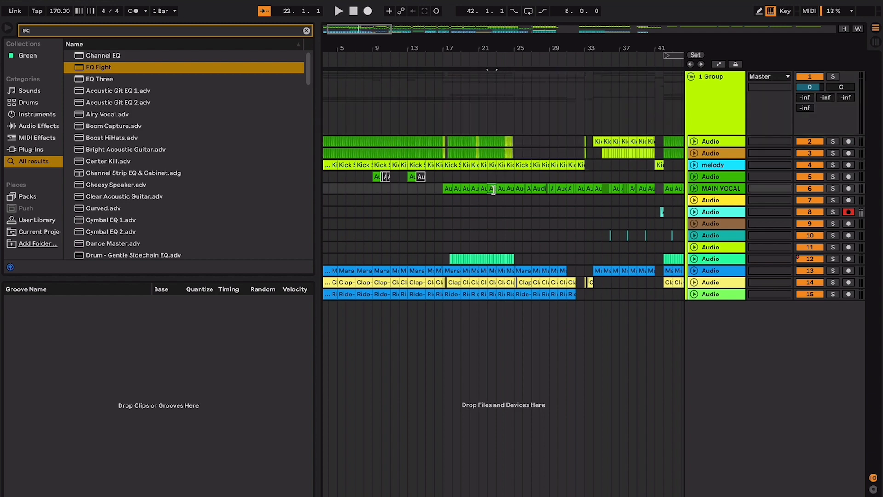
{"action": "left_click", "coordinate": [495, 257]}
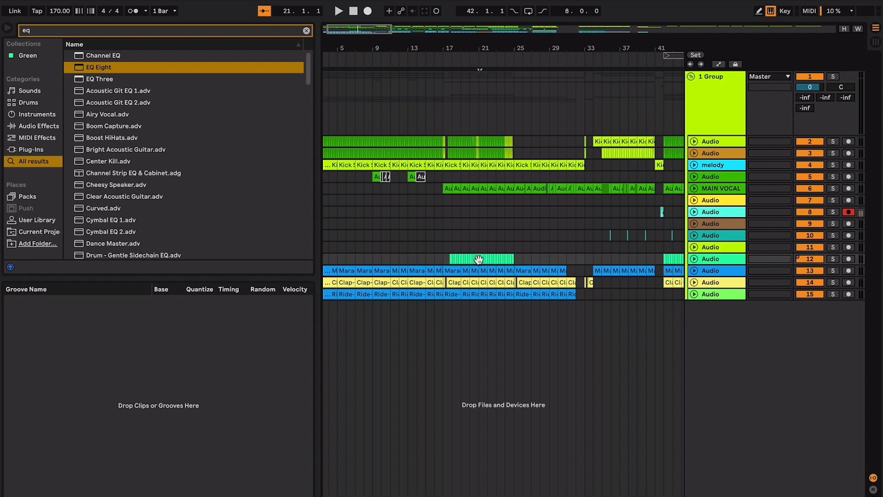
{"action": "left_click", "coordinate": [480, 281]}
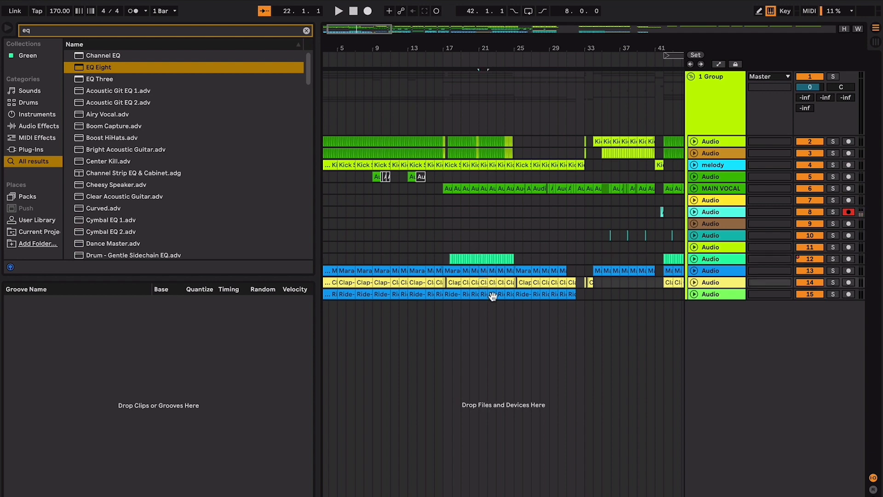
{"action": "left_click", "coordinate": [493, 291]}
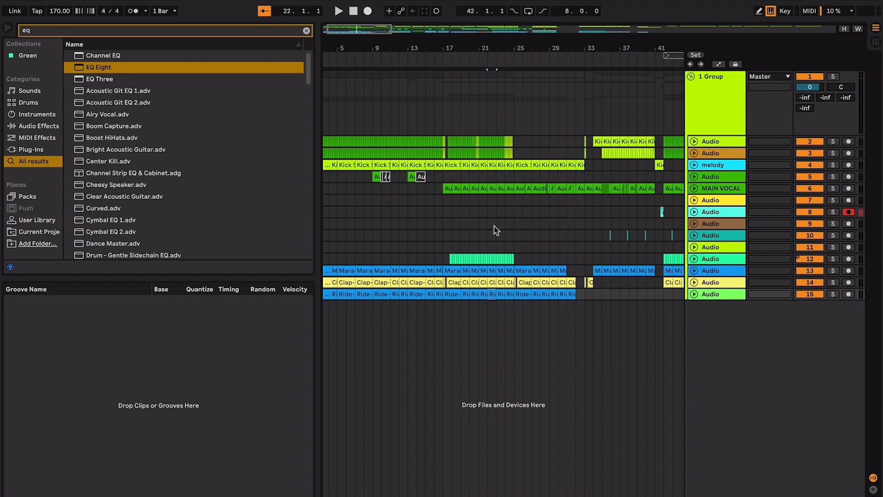
Step: Try duplicating the group's section from bar 18 to bar 24, and undo the duplication
{"action": "left_click_drag", "start_coordinate": [506, 253], "coordinate": [453, 128]}
{"action": "key", "text": "ctrl+d"}
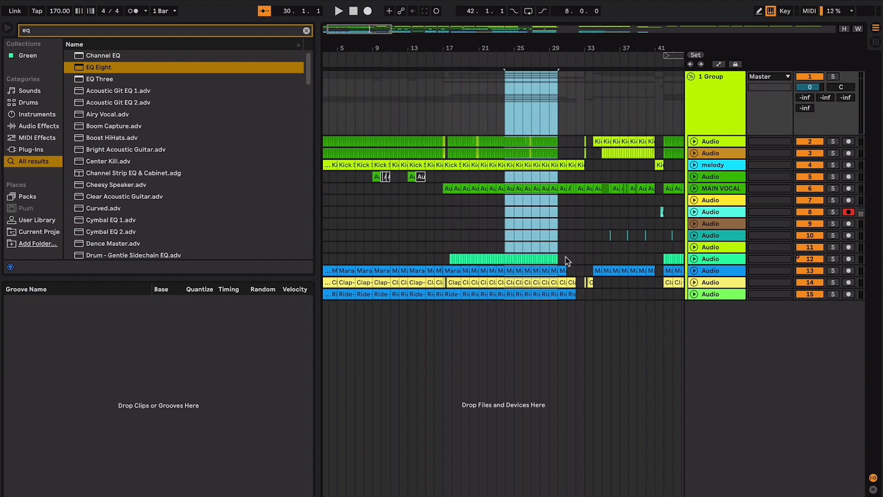
{"action": "left_click_drag", "start_coordinate": [567, 261], "coordinate": [516, 257]}
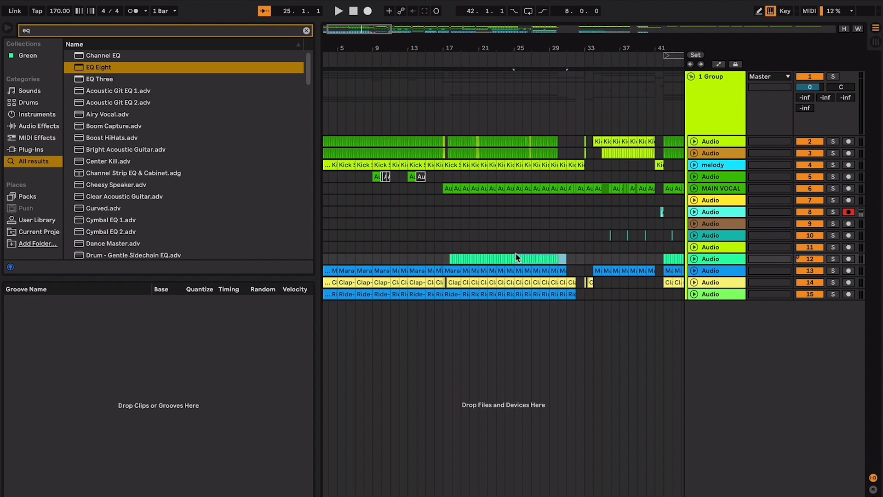
{"action": "key", "text": "ctrl+z"}
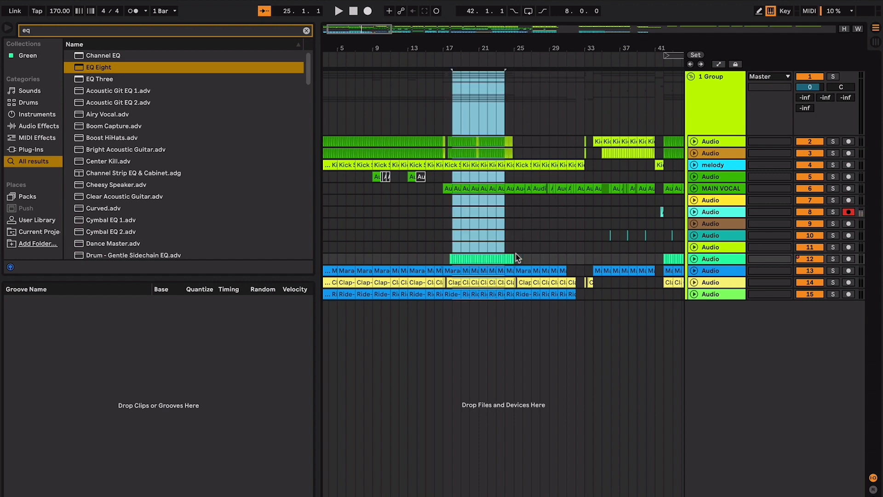
Step: Place the insert marker at bar 43 on the melody track and expand that track
{"action": "scroll", "coordinate": [517, 257], "scroll_direction": "right", "scroll_amount": 5}
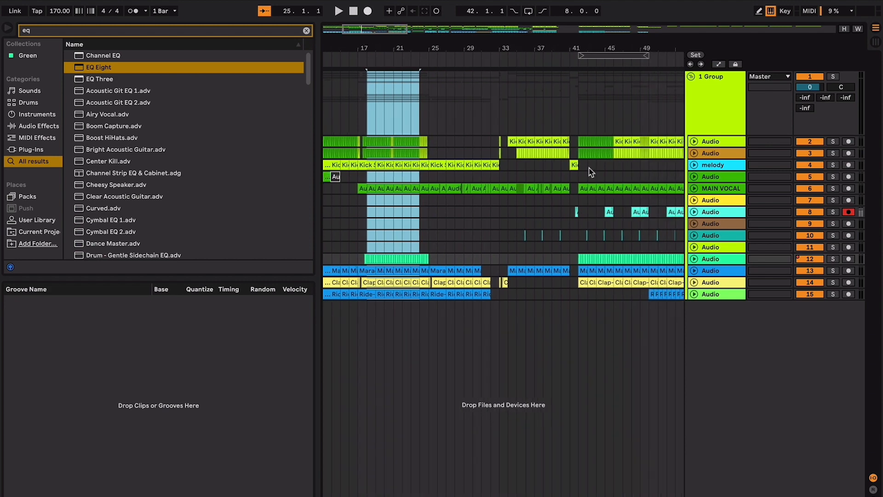
{"action": "left_click", "coordinate": [587, 168]}
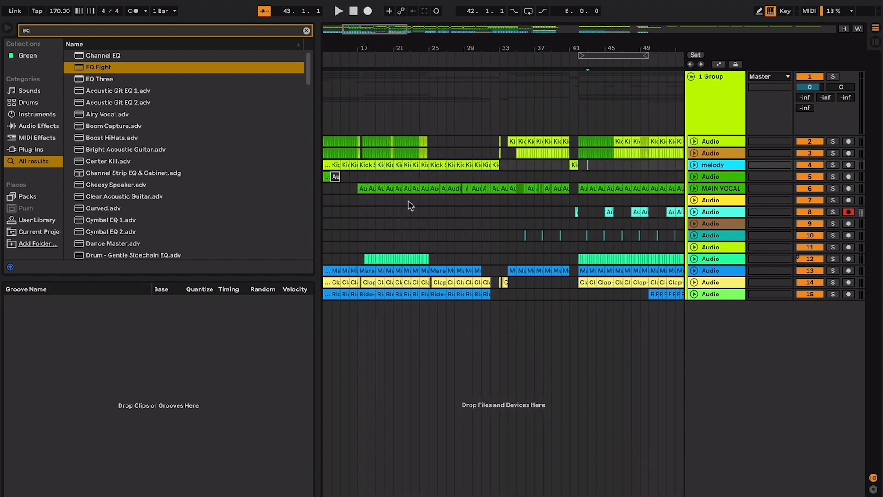
{"action": "left_click", "coordinate": [695, 165]}
{"action": "scroll", "coordinate": [575, 186], "scroll_direction": "up", "scroll_amount": 4}
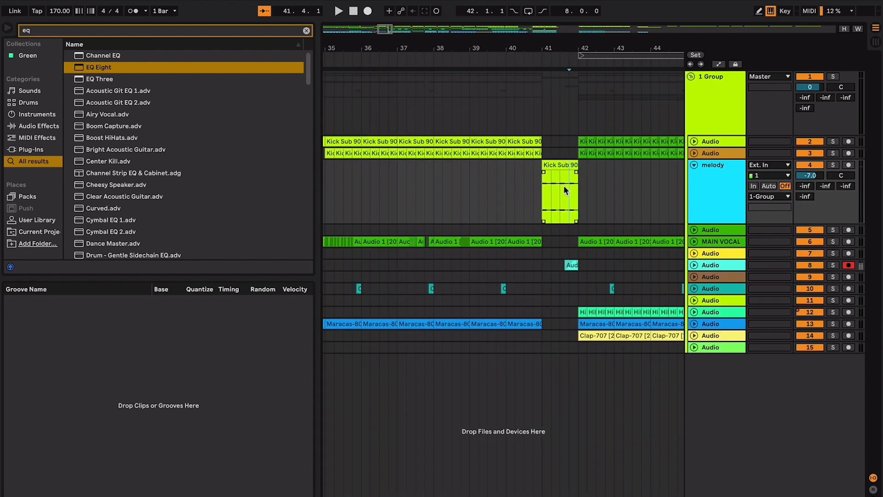
Step: Play from the last beat of bar 41 through the one-bar melody clip at bar 56, and stop at bar 57
{"action": "key", "text": "space"}
{"action": "scroll", "coordinate": [565, 190], "scroll_direction": "down", "scroll_amount": 5}
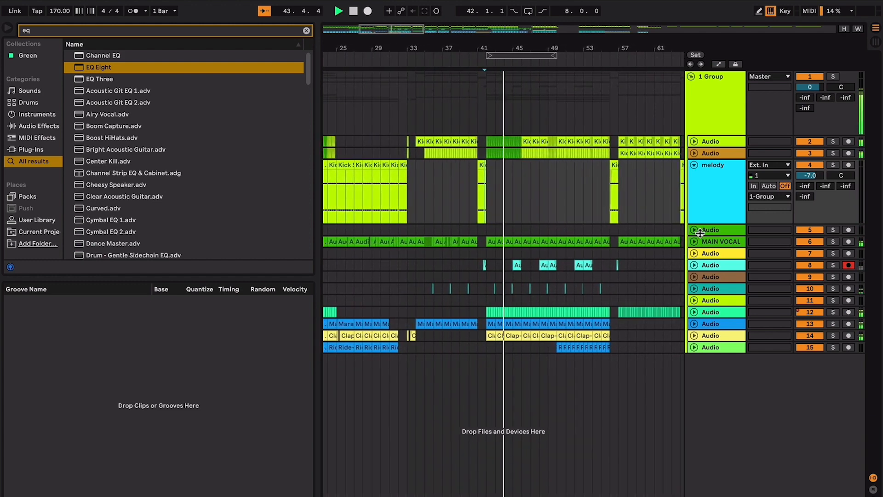
{"action": "key", "text": "plus"}
{"action": "key", "text": "plus"}
{"action": "key", "text": "plus"}
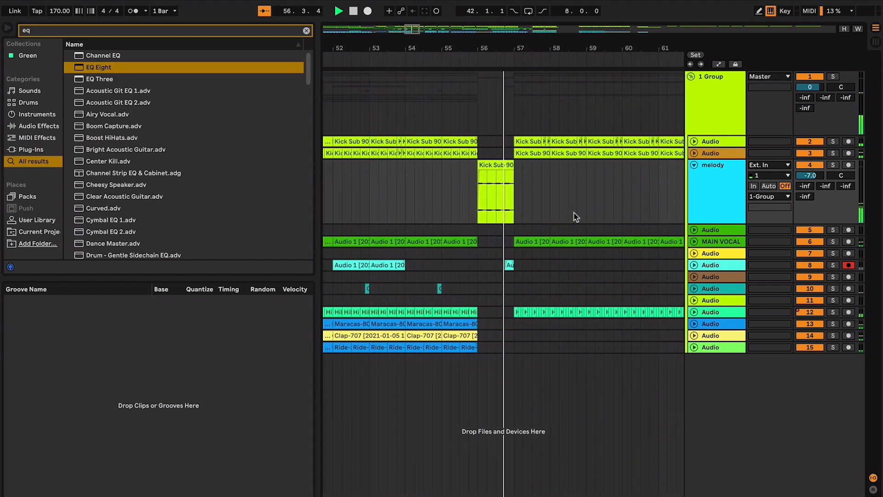
{"action": "key", "text": "space"}
Step: Examine the drum and vocal clips between bars 44 and 56, placing the insert marker on the melody track around bar 50
{"action": "scroll", "coordinate": [574, 212], "scroll_direction": "left", "scroll_amount": 5}
{"action": "scroll", "coordinate": [456, 218], "scroll_direction": "left", "scroll_amount": 5}
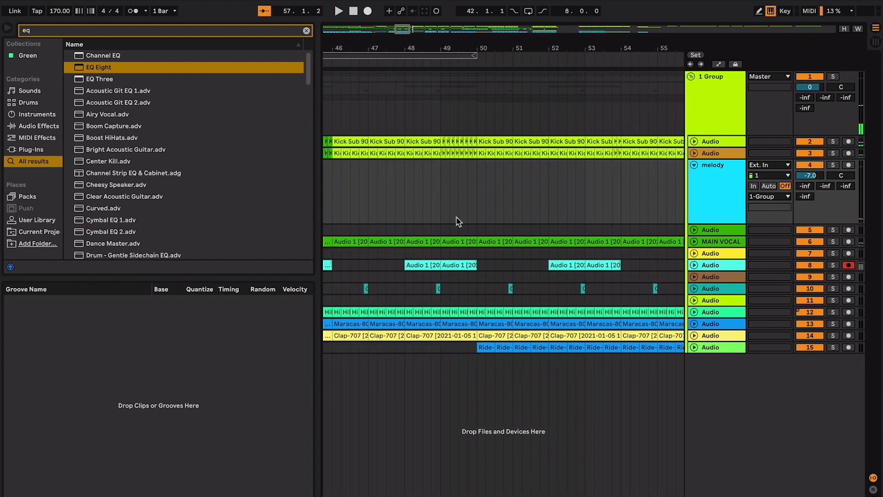
{"action": "left_click", "coordinate": [480, 212]}
{"action": "scroll", "coordinate": [479, 212], "scroll_direction": "right", "scroll_amount": 3}
{"action": "scroll", "coordinate": [479, 212], "scroll_direction": "left", "scroll_amount": 1}
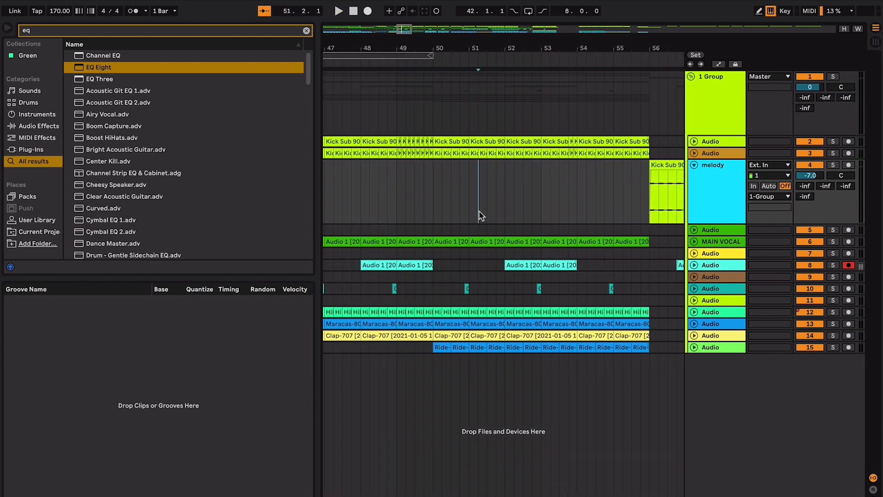
{"action": "left_click", "coordinate": [441, 215]}
{"action": "scroll", "coordinate": [630, 368], "scroll_direction": "right", "scroll_amount": 5}
{"action": "scroll", "coordinate": [576, 321], "scroll_direction": "left", "scroll_amount": 5}
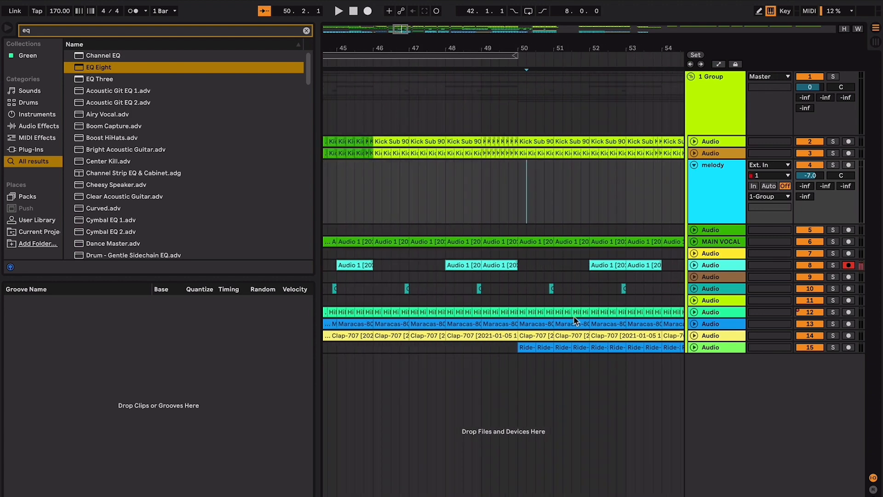
{"action": "scroll", "coordinate": [462, 214], "scroll_direction": "left", "scroll_amount": 3}
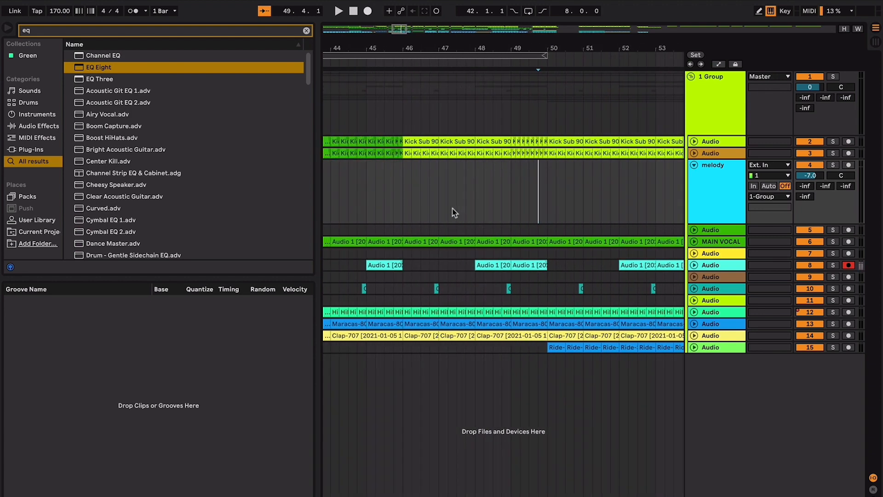
{"action": "scroll", "coordinate": [547, 184], "scroll_direction": "right", "scroll_amount": 3}
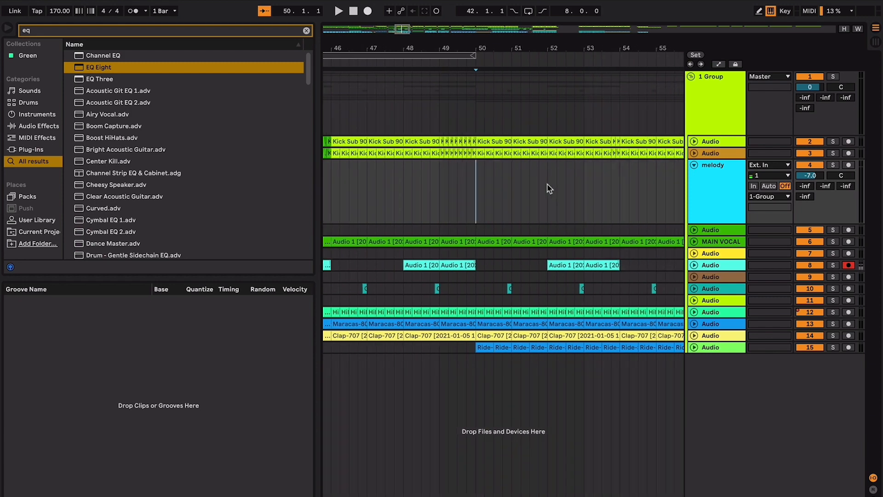
Step: Select the start of bar 50 on the group track, play briefly from there and stop
{"action": "left_click", "coordinate": [487, 155]}
{"action": "key", "text": "space"}
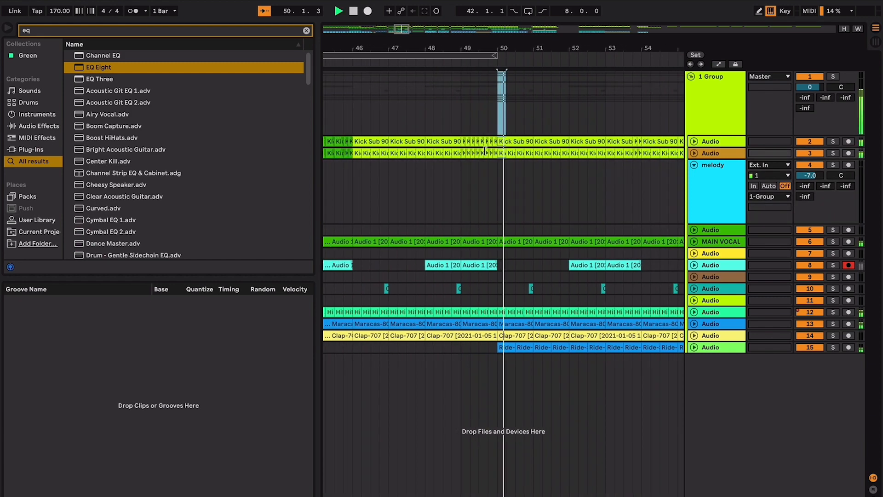
{"action": "key", "text": "space"}
Step: Select the one-bar melody clip at bar 56 and compare it with the bars leading up to it
{"action": "scroll", "coordinate": [484, 149], "scroll_direction": "right", "scroll_amount": 6}
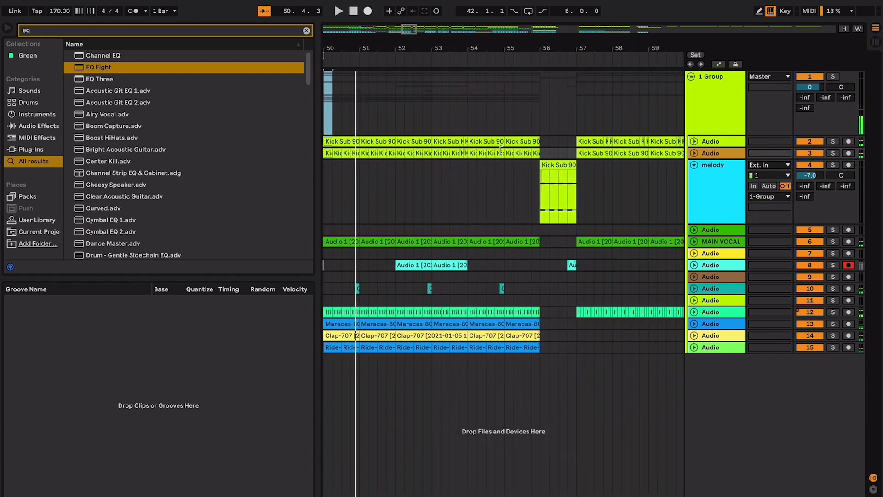
{"action": "left_click", "coordinate": [556, 162]}
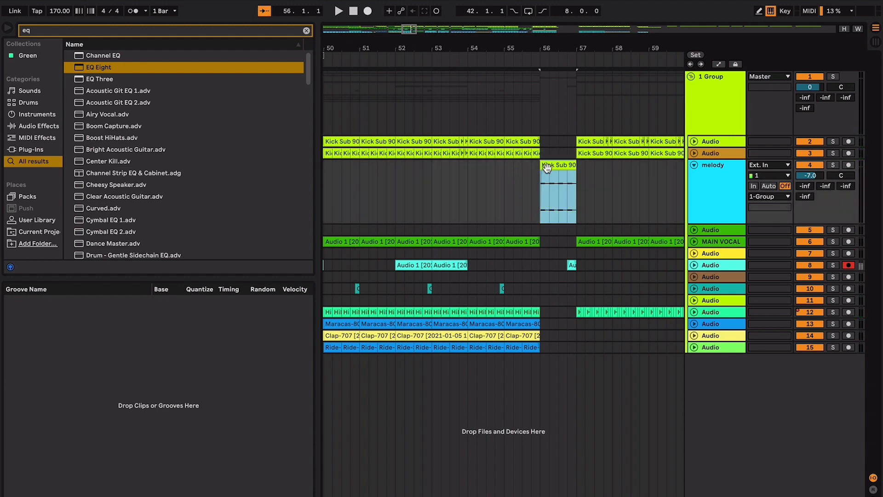
{"action": "scroll", "coordinate": [548, 168], "scroll_direction": "left", "scroll_amount": 20}
{"action": "scroll", "coordinate": [593, 195], "scroll_direction": "right", "scroll_amount": 18}
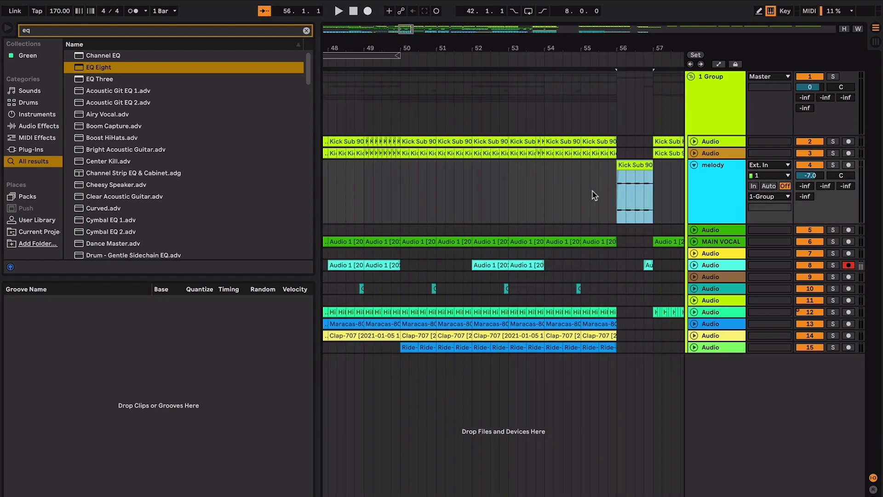
{"action": "scroll", "coordinate": [593, 195], "scroll_direction": "right", "scroll_amount": 4}
{"action": "scroll", "coordinate": [443, 177], "scroll_direction": "left", "scroll_amount": 5}
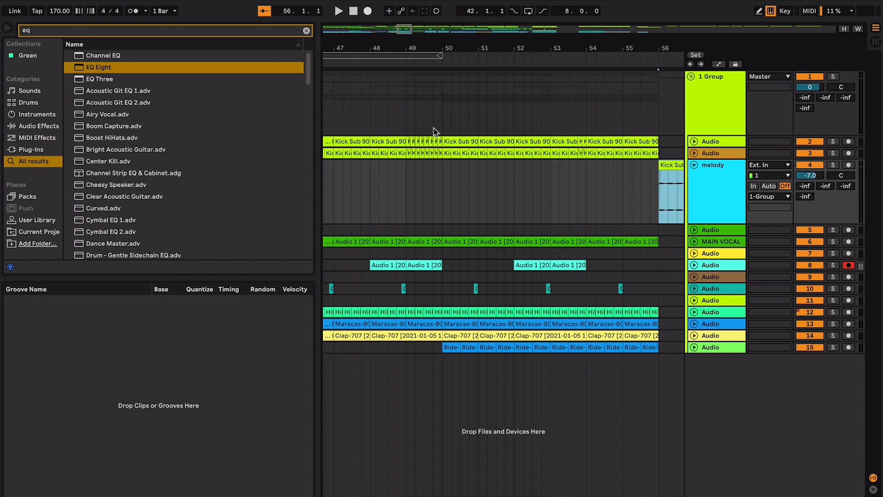
Step: Play briefly from bar 49, and place the insert marker at bar 46 on the melody track
{"action": "left_click", "coordinate": [409, 204]}
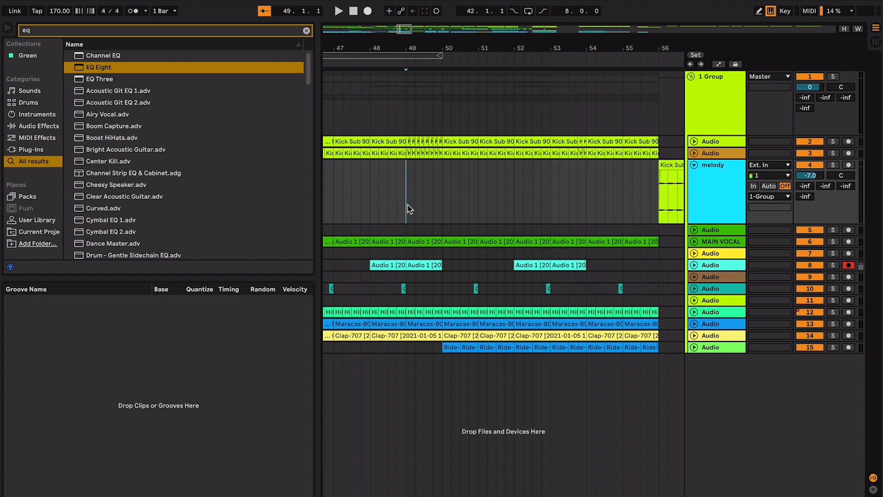
{"action": "key", "text": "space"}
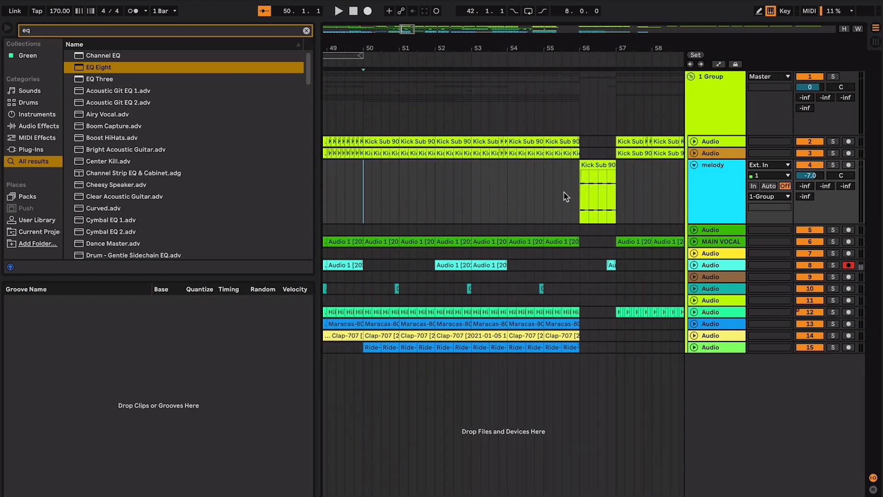
{"action": "key", "text": "minus"}
{"action": "scroll", "coordinate": [608, 190], "scroll_direction": "left", "scroll_amount": 4}
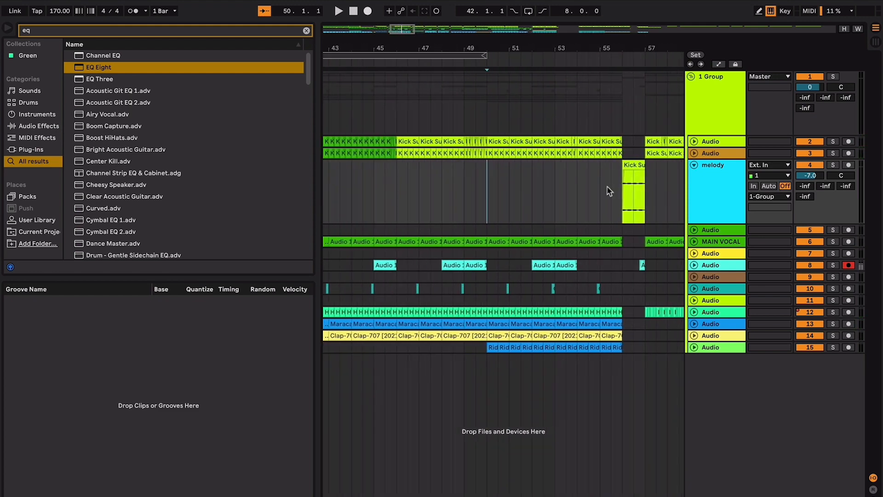
{"action": "left_click", "coordinate": [397, 189]}
{"action": "key", "text": "plus"}
{"action": "key", "text": "plus"}
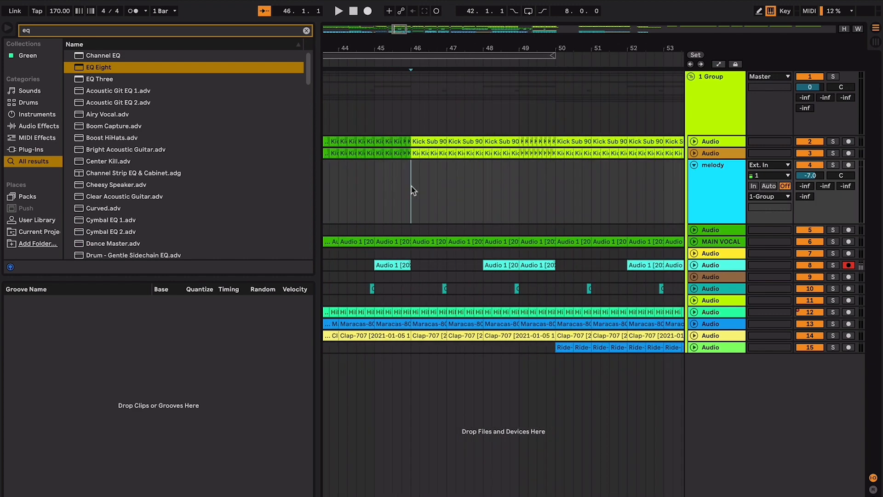
Step: Select the empty melody stretch from bar 46 to 50, play onward from there and stop at bar 56
{"action": "left_click_drag", "start_coordinate": [412, 191], "coordinate": [569, 204]}
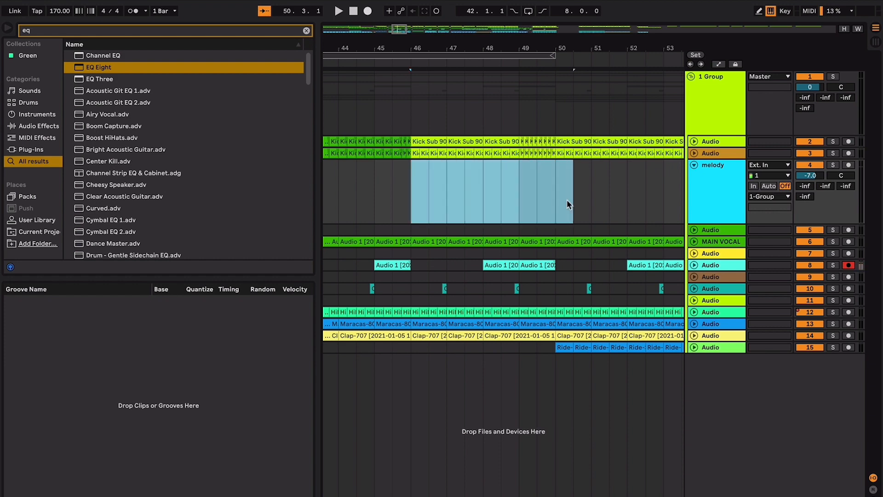
{"action": "key", "text": "space"}
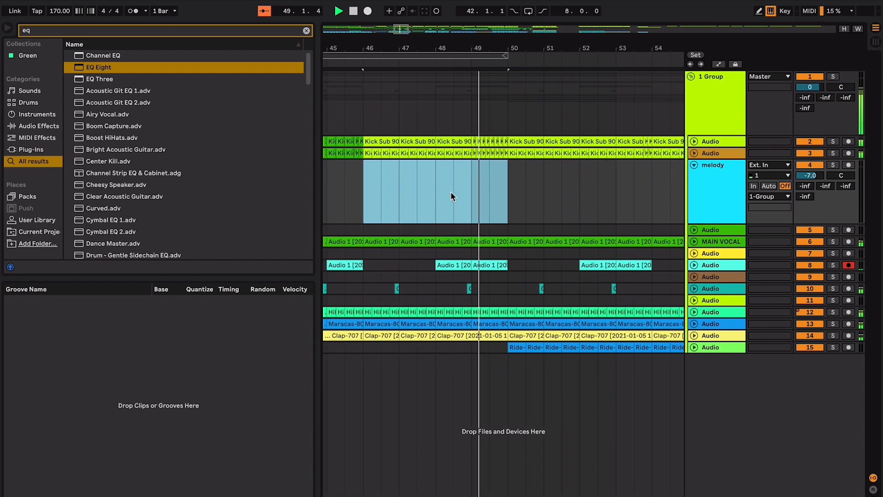
{"action": "left_click", "coordinate": [513, 192]}
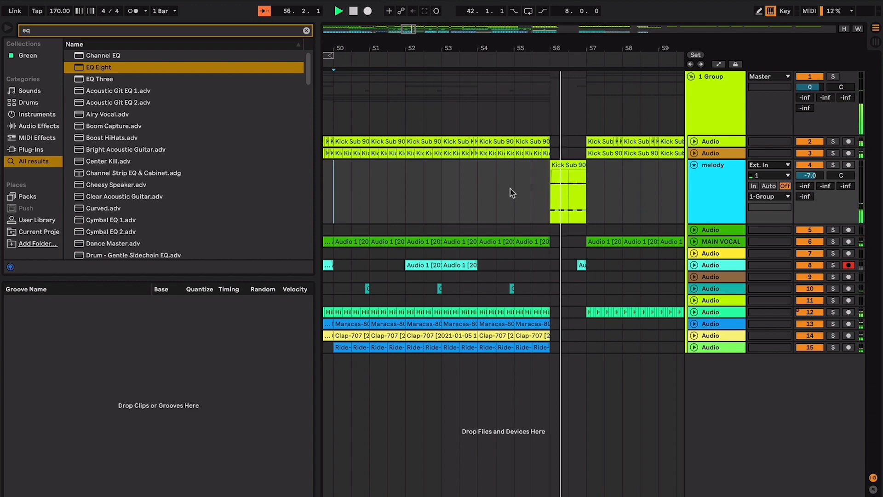
{"action": "key", "text": "space"}
Step: Play from the one-bar melody clip at bar 56, stop, and place the insert marker at bar 57
{"action": "left_click", "coordinate": [576, 168]}
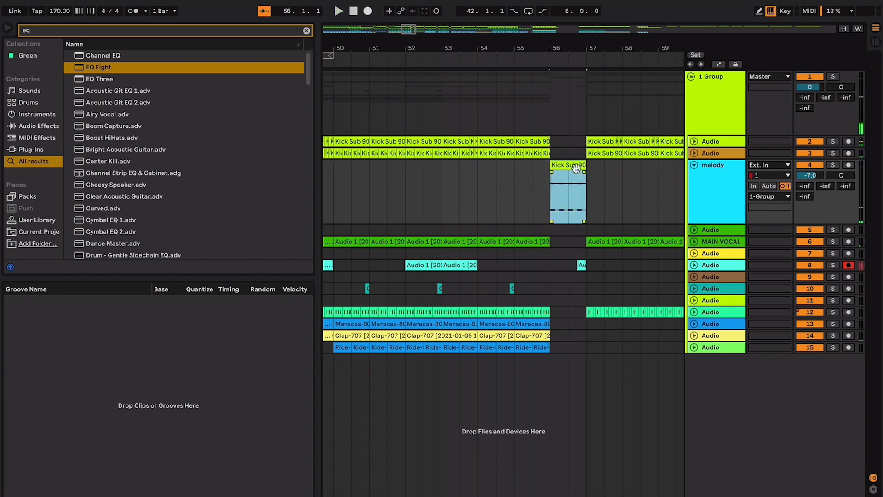
{"action": "key", "text": "space"}
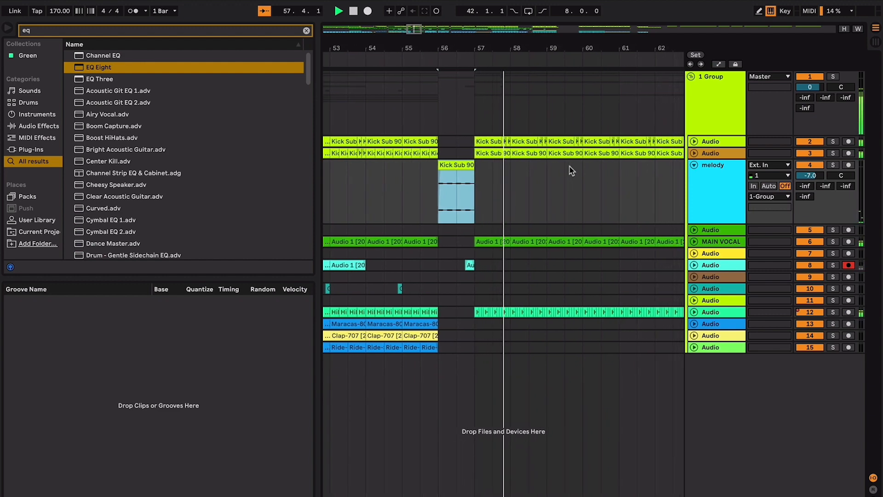
{"action": "key", "text": "space"}
{"action": "left_click", "coordinate": [472, 192]}
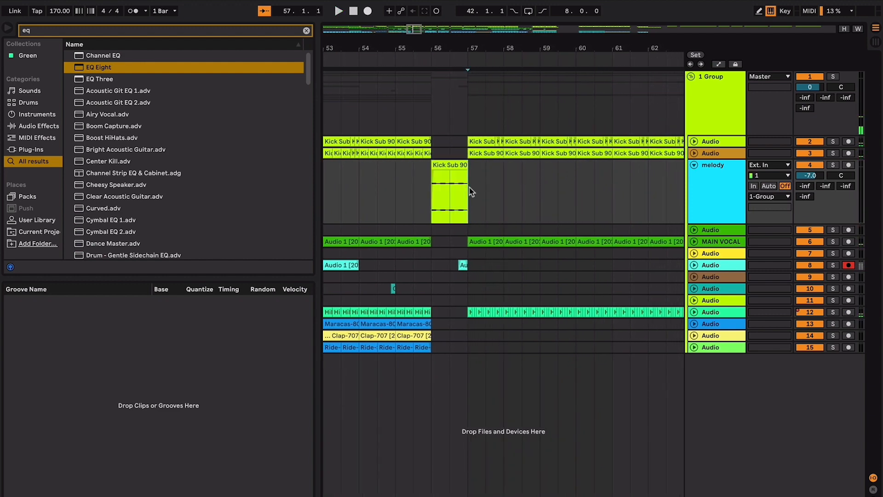
Step: Compare the melody clip at bar 56 with the surrounding bars, placing the insert marker at bar 55 on the melody track
{"action": "scroll", "coordinate": [471, 192], "scroll_direction": "right", "scroll_amount": 2}
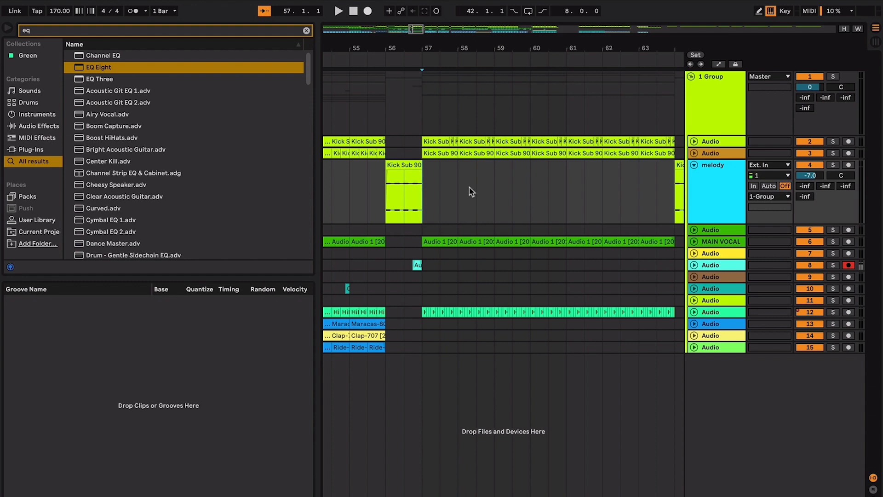
{"action": "left_click", "coordinate": [399, 170]}
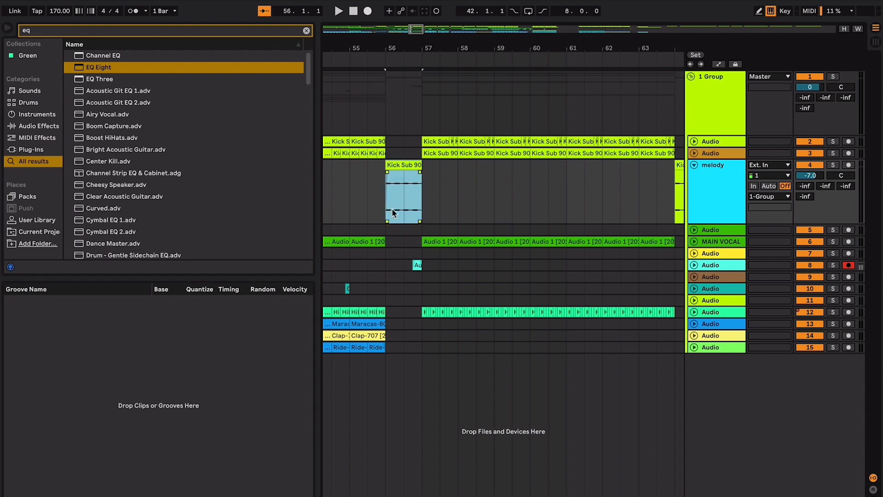
{"action": "scroll", "coordinate": [393, 211], "scroll_direction": "left", "scroll_amount": 2}
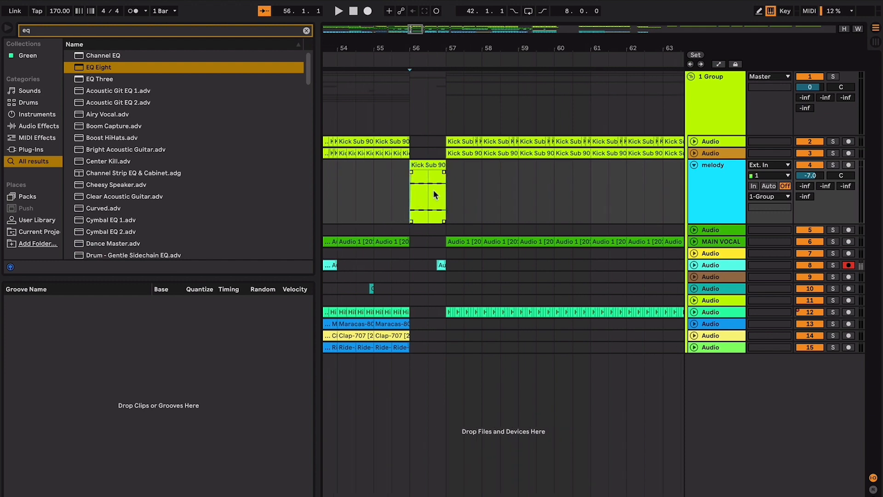
{"action": "left_click", "coordinate": [392, 199]}
{"action": "left_click", "coordinate": [448, 199]}
{"action": "scroll", "coordinate": [376, 193], "scroll_direction": "left", "scroll_amount": 4}
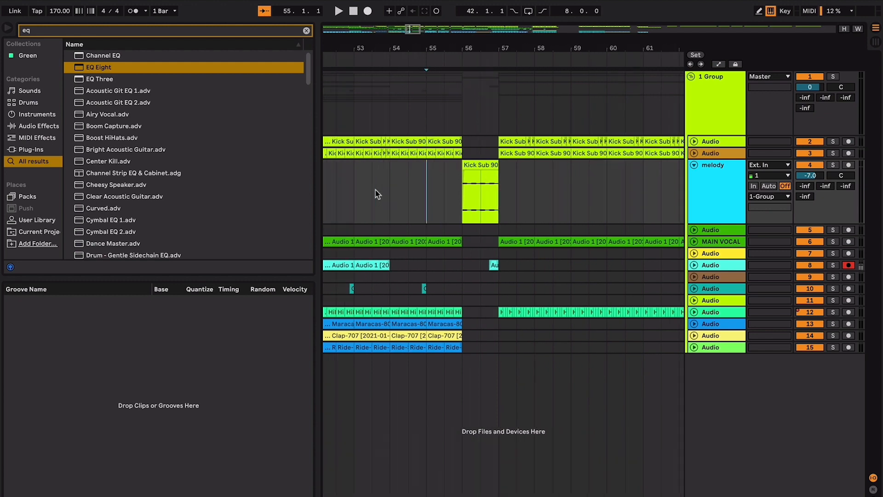
{"action": "left_click", "coordinate": [445, 186]}
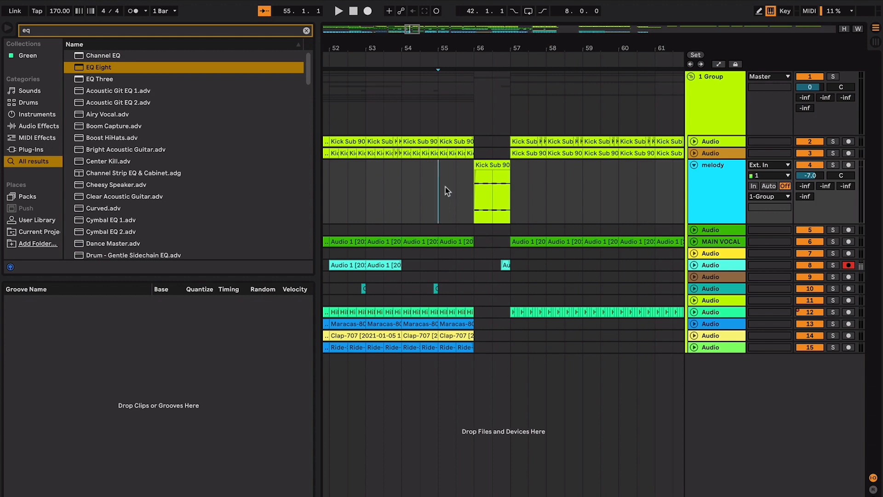
{"action": "scroll", "coordinate": [445, 187], "scroll_direction": "right", "scroll_amount": 2}
Step: Unfold the two kick tracks and the MAIN VOCAL track to show their waveforms around bars 55 to 64
{"action": "left_click", "coordinate": [694, 154]}
{"action": "left_click", "coordinate": [694, 142]}
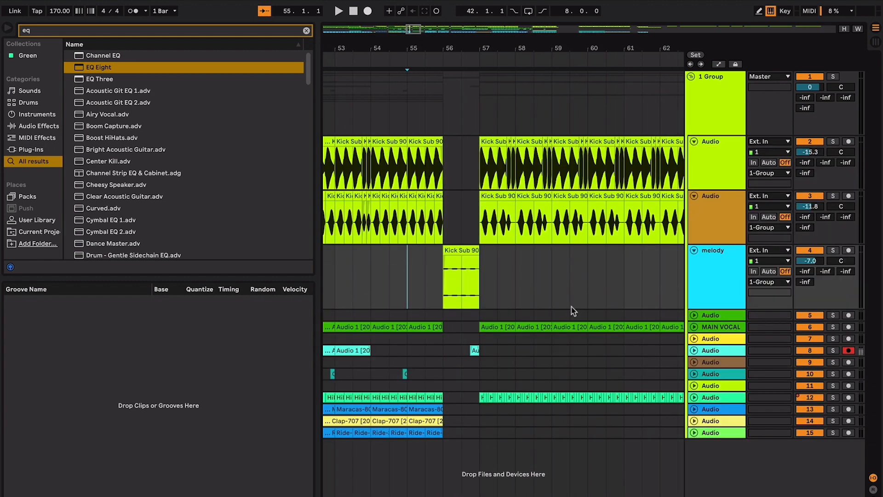
{"action": "scroll", "coordinate": [573, 311], "scroll_direction": "right", "scroll_amount": 2}
{"action": "left_click", "coordinate": [694, 328]}
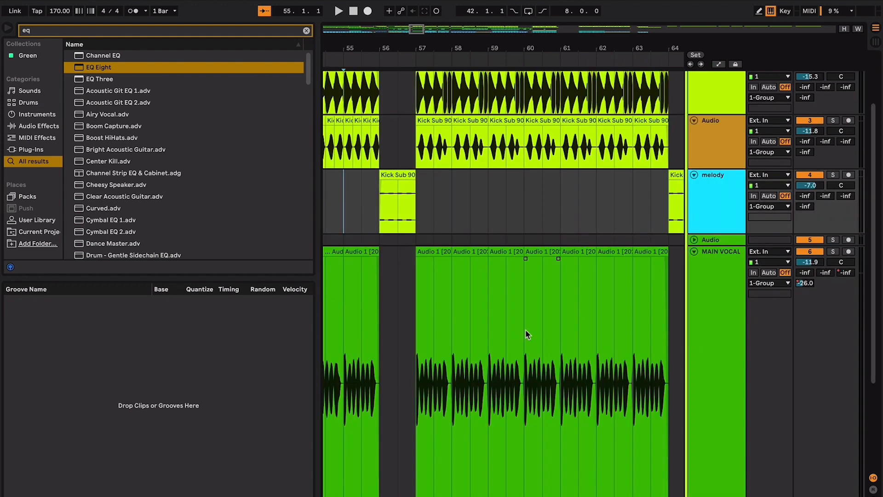
{"action": "scroll", "coordinate": [525, 329], "scroll_direction": "up", "scroll_amount": 2}
{"action": "scroll", "coordinate": [526, 330], "scroll_direction": "left", "scroll_amount": 1}
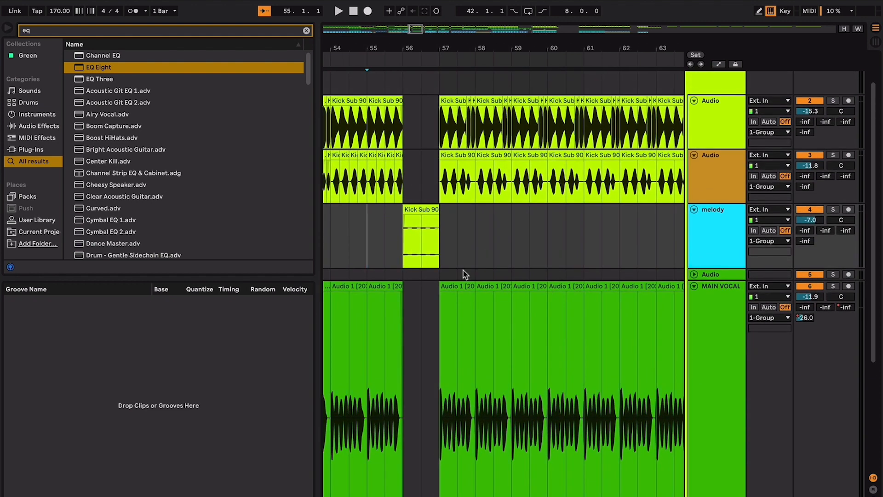
{"action": "scroll", "coordinate": [465, 275], "scroll_direction": "down", "scroll_amount": 5}
Step: Select the MAIN VOCAL clips from bar 57 to 64 and colour them pink
{"action": "left_click", "coordinate": [441, 286]}
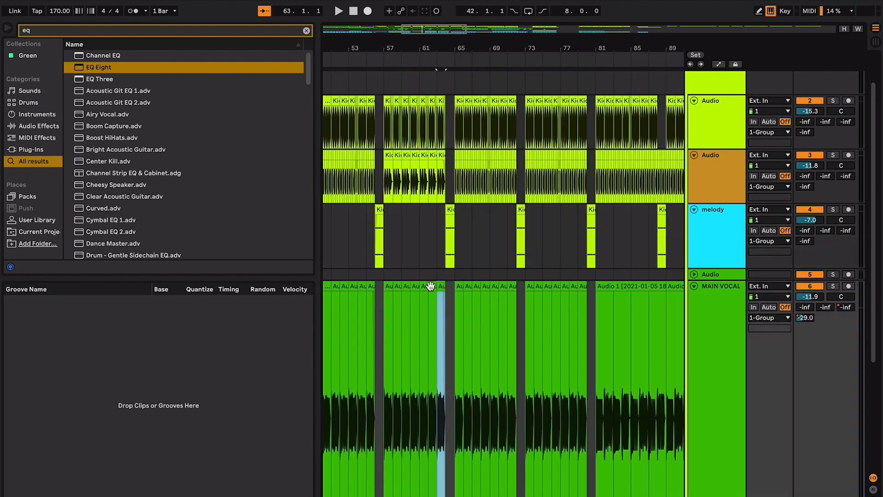
{"action": "left_click", "coordinate": [389, 287]}
{"action": "right_click", "coordinate": [389, 288]}
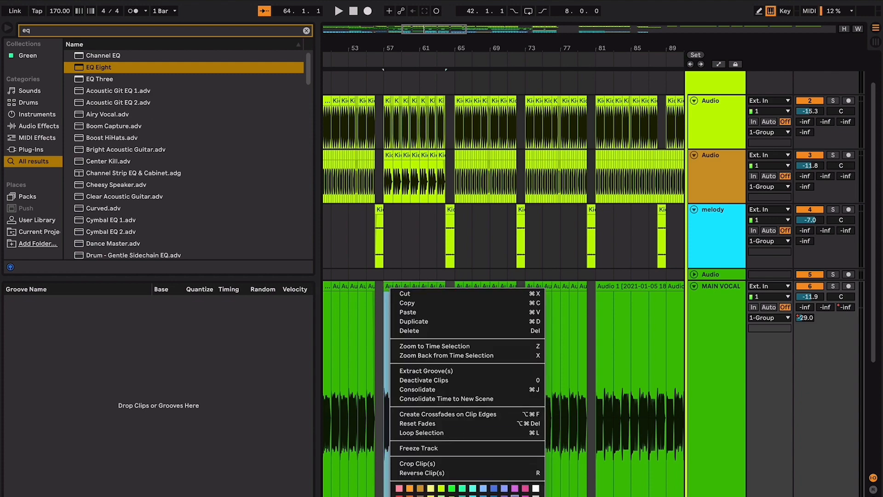
{"action": "left_click", "coordinate": [525, 496]}
Step: Play from bar 55 into the pink vocal section, showing the kick and vocal waveforms in close-up
{"action": "scroll", "coordinate": [394, 385], "scroll_direction": "down", "scroll_amount": 4}
{"action": "scroll", "coordinate": [390, 387], "scroll_direction": "left", "scroll_amount": 1}
{"action": "scroll", "coordinate": [449, 272], "scroll_direction": "up", "scroll_amount": 4}
{"action": "scroll", "coordinate": [449, 273], "scroll_direction": "left", "scroll_amount": 2}
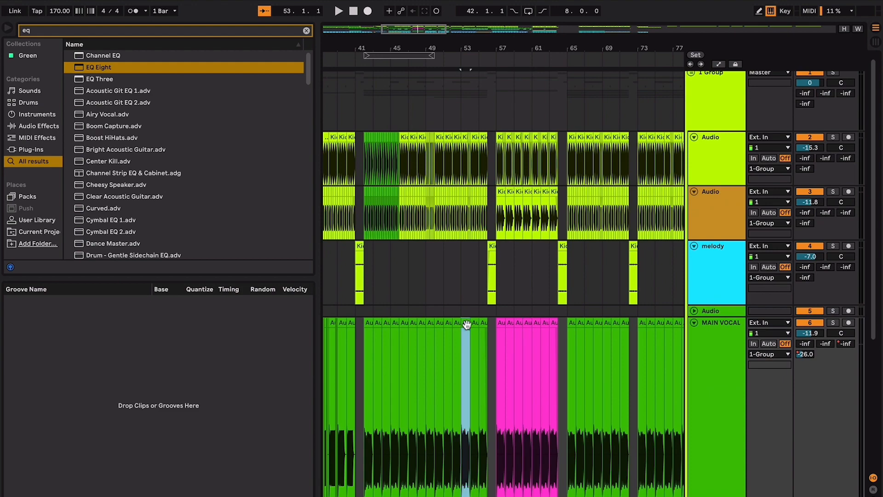
{"action": "left_click", "coordinate": [479, 311]}
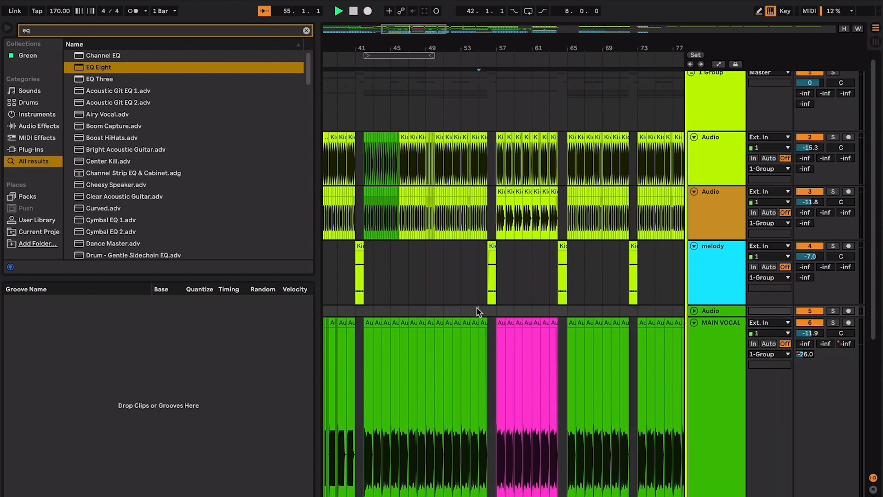
{"action": "key", "text": "plus"}
{"action": "key", "text": "plus"}
{"action": "key", "text": "plus"}
{"action": "key", "text": "plus"}
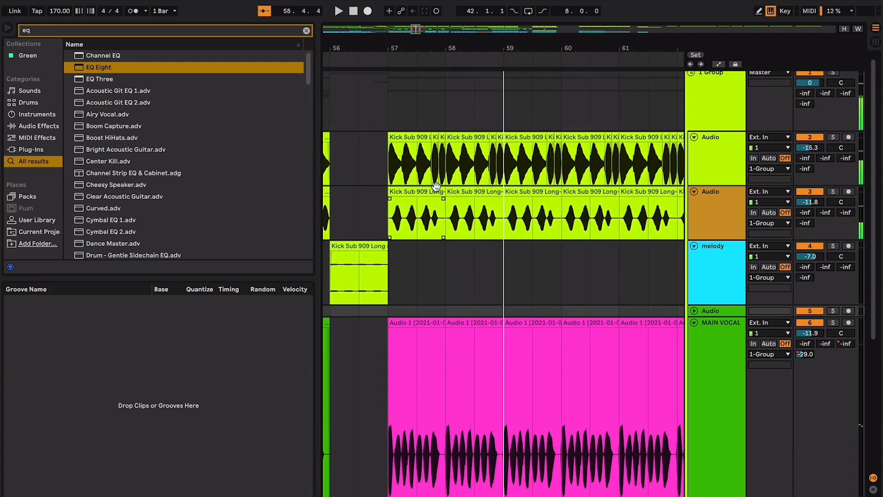
Step: Replay the pink vocal section from bar 57 on the first kick track, through to the melody clip at bar 64
{"action": "left_click", "coordinate": [390, 178]}
{"action": "key", "text": "space"}
{"action": "key", "text": "space"}
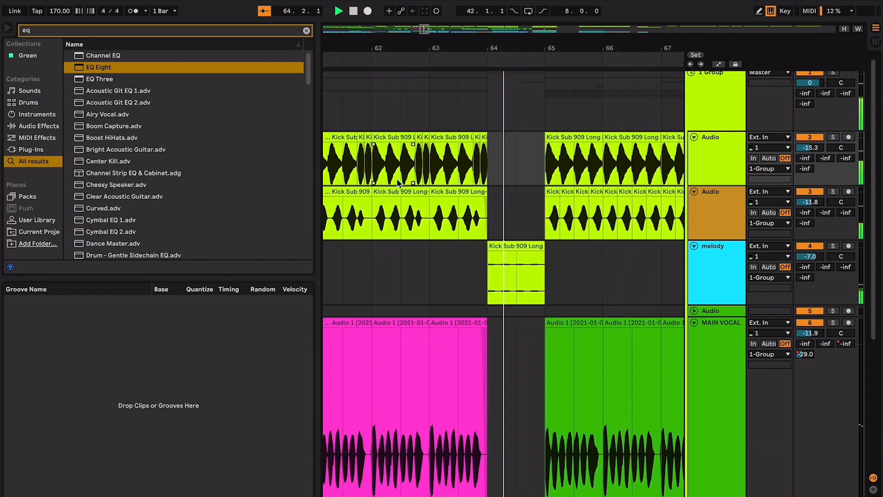
Step: Examine the vocal, hi-hat, maracas, clap and ride clips after bar 65 while playing from bar 67
{"action": "scroll", "coordinate": [617, 286], "scroll_direction": "down", "scroll_amount": 5}
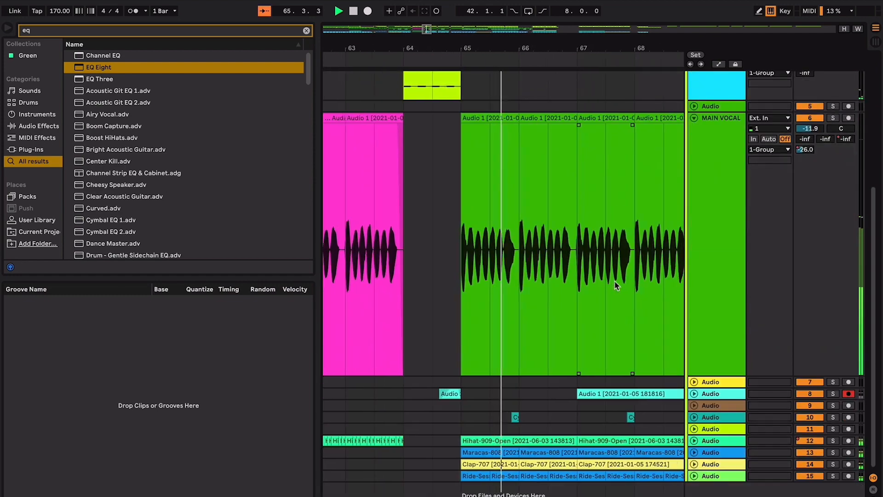
{"action": "key", "text": "minus"}
{"action": "key", "text": "minus"}
{"action": "key", "text": "minus"}
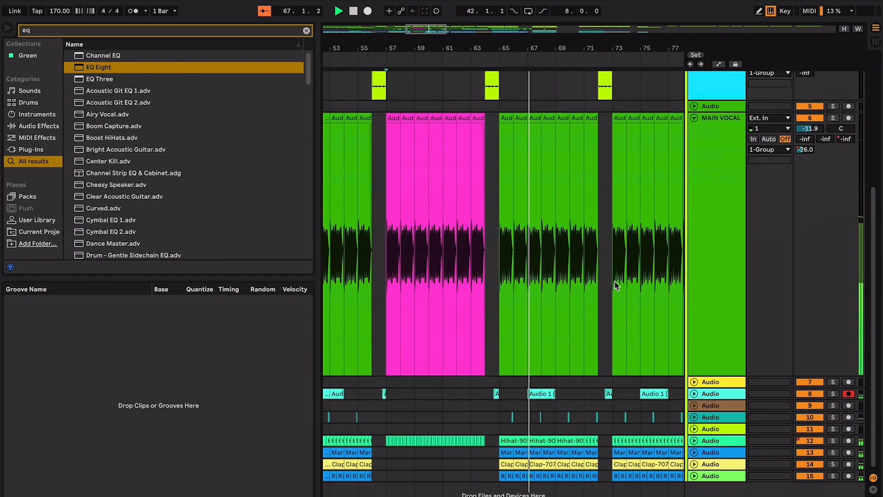
{"action": "scroll", "coordinate": [617, 286], "scroll_direction": "up", "scroll_amount": 6}
{"action": "scroll", "coordinate": [616, 285], "scroll_direction": "down", "scroll_amount": 4}
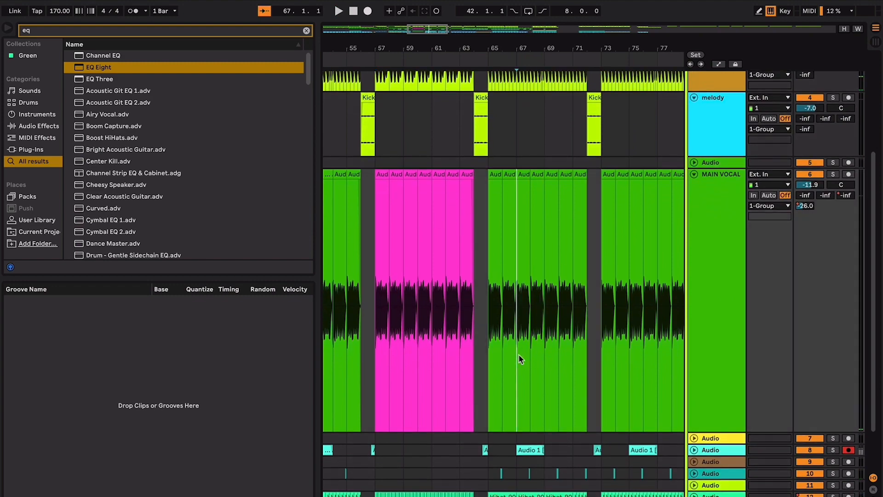
{"action": "scroll", "coordinate": [518, 354], "scroll_direction": "down", "scroll_amount": 3}
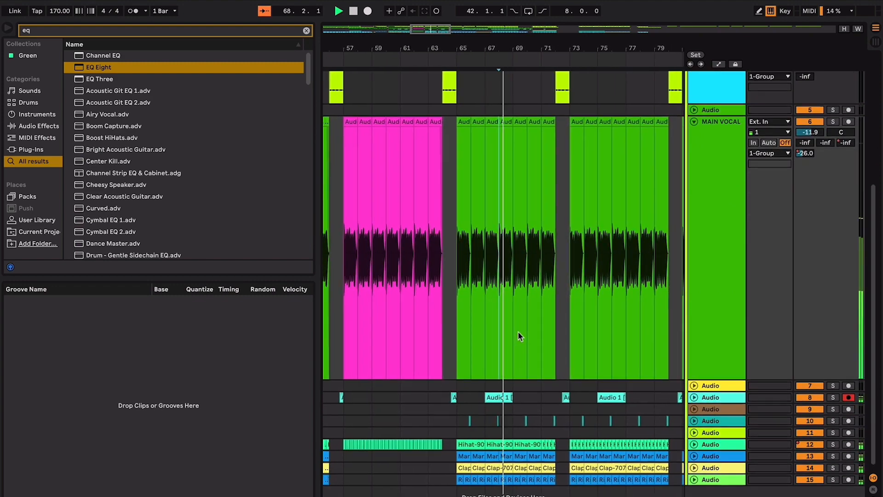
Step: Follow the kick, melody and vocal clips during playback past the melody clip at bar 72 and on to bar 82
{"action": "scroll", "coordinate": [518, 335], "scroll_direction": "up", "scroll_amount": 8}
{"action": "key", "text": "plus"}
{"action": "key", "text": "plus"}
{"action": "key", "text": "plus"}
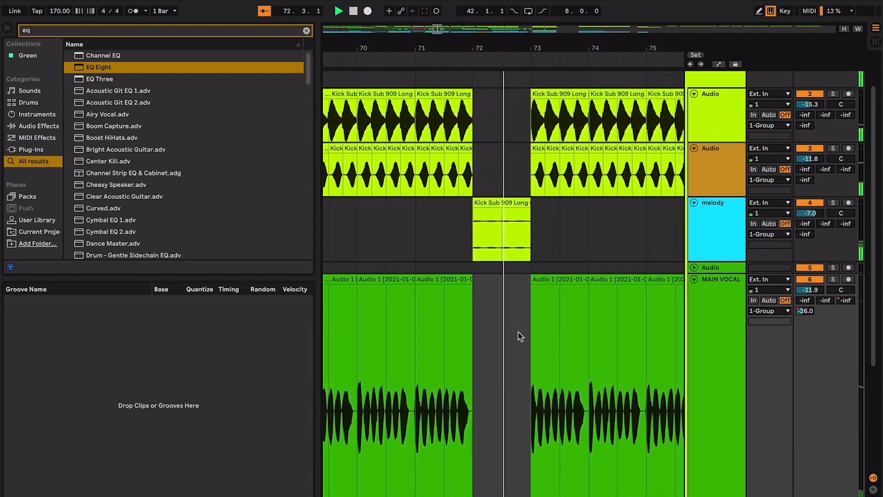
{"action": "key", "text": "minus"}
{"action": "key", "text": "minus"}
{"action": "key", "text": "minus"}
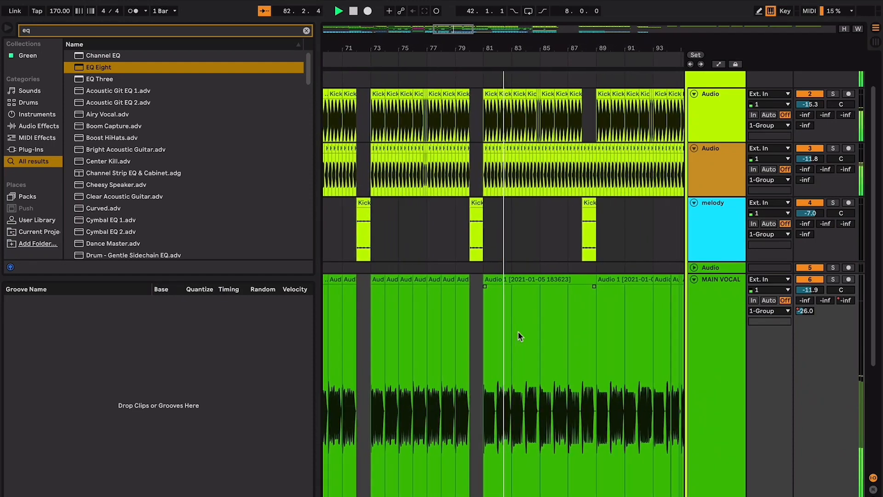
Step: Stop playback and play the earlier section from around bar 25 to compare it with the clips after bar 41
{"action": "scroll", "coordinate": [517, 331], "scroll_direction": "down", "scroll_amount": 5}
{"action": "key", "text": "space"}
{"action": "scroll", "coordinate": [521, 311], "scroll_direction": "down", "scroll_amount": 5}
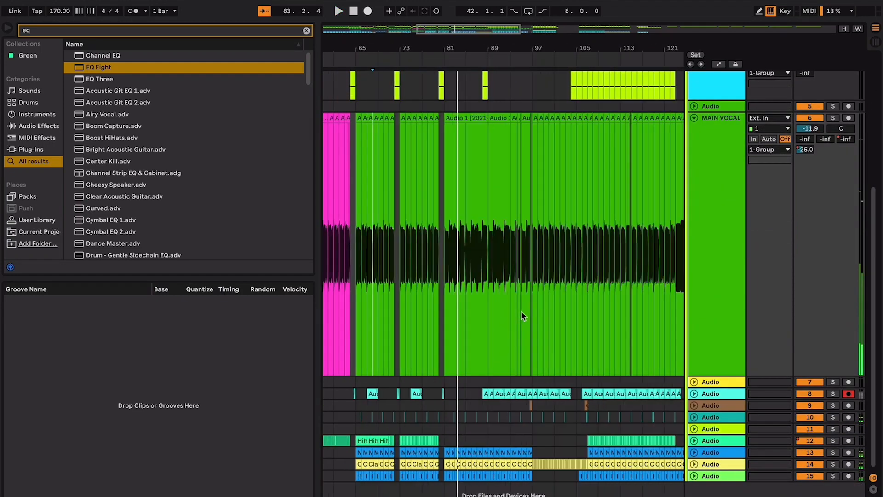
{"action": "scroll", "coordinate": [521, 311], "scroll_direction": "left", "scroll_amount": 7}
{"action": "scroll", "coordinate": [521, 312], "scroll_direction": "up", "scroll_amount": 5}
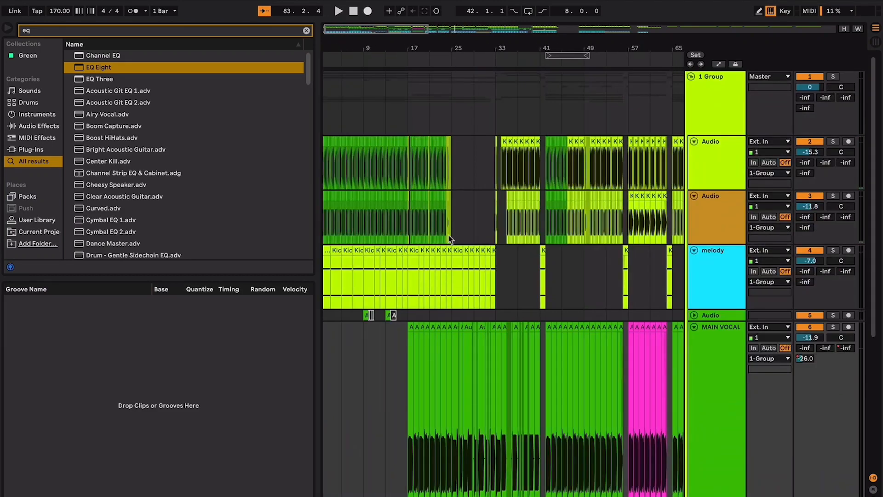
{"action": "left_click", "coordinate": [454, 229]}
{"action": "key", "text": "space"}
{"action": "scroll", "coordinate": [454, 229], "scroll_direction": "right", "scroll_amount": 5}
{"action": "scroll", "coordinate": [454, 229], "scroll_direction": "down", "scroll_amount": 3}
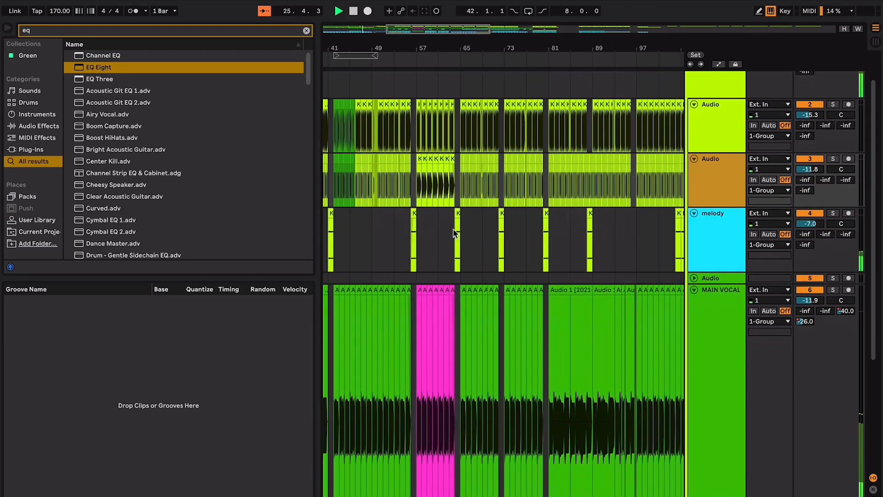
Step: Select the MAIN VOCAL clip from bar 81 to 89 and colour it blue
{"action": "left_click", "coordinate": [528, 220]}
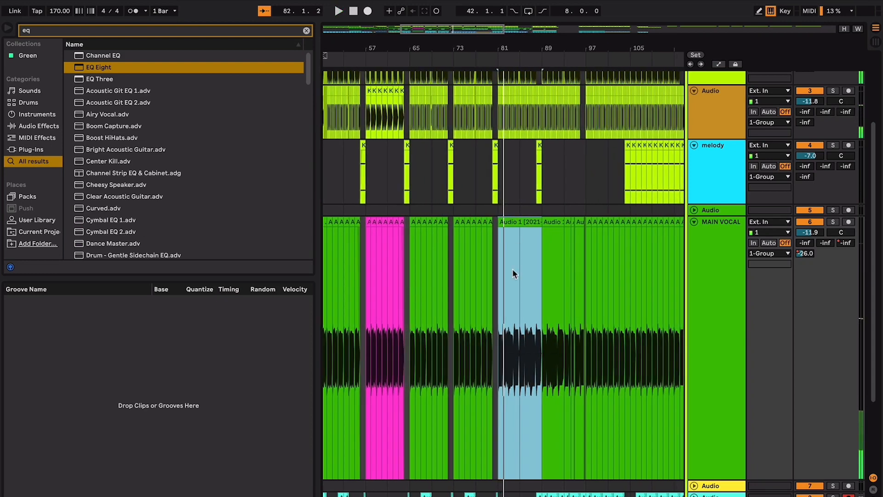
{"action": "right_click", "coordinate": [517, 225]}
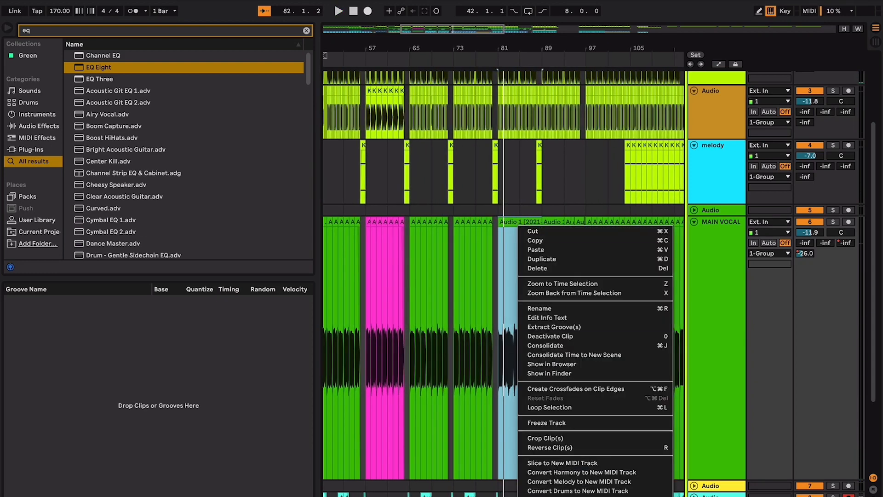
{"action": "left_click", "coordinate": [441, 307]}
Step: Compare the pink and blue vocal sections with the other MAIN VOCAL, kick and melody clips across the arrangement
{"action": "scroll", "coordinate": [440, 308], "scroll_direction": "left", "scroll_amount": 8}
{"action": "scroll", "coordinate": [483, 234], "scroll_direction": "right", "scroll_amount": 10}
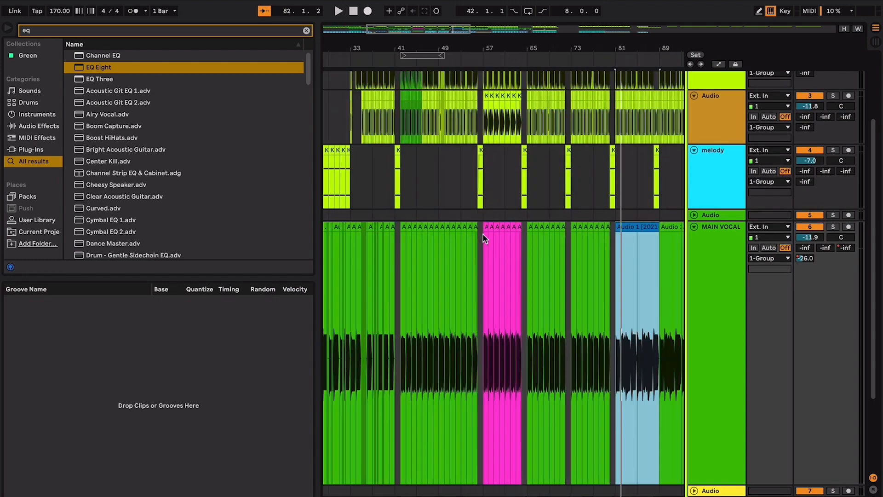
{"action": "scroll", "coordinate": [408, 122], "scroll_direction": "up", "scroll_amount": 3}
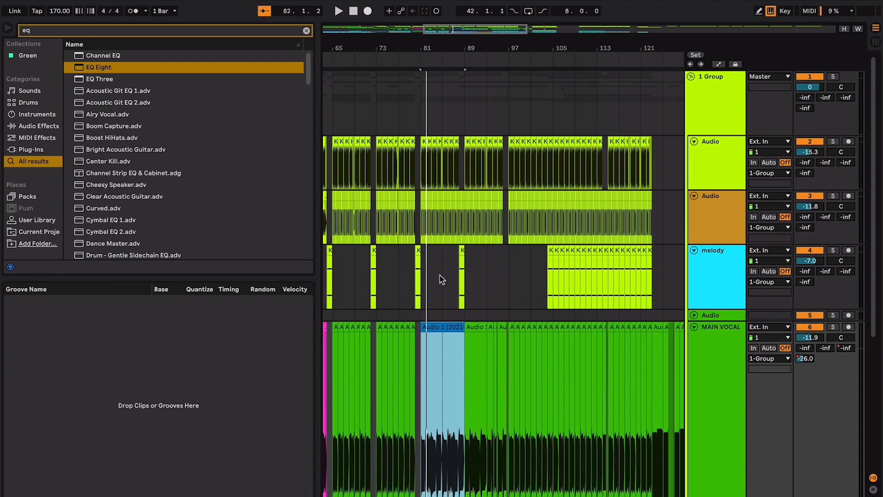
{"action": "scroll", "coordinate": [440, 275], "scroll_direction": "down", "scroll_amount": 4}
{"action": "scroll", "coordinate": [440, 275], "scroll_direction": "left", "scroll_amount": 4}
{"action": "scroll", "coordinate": [440, 275], "scroll_direction": "up", "scroll_amount": 2}
{"action": "scroll", "coordinate": [440, 275], "scroll_direction": "right", "scroll_amount": 8}
Step: Play the blue vocal clip from bar 81 in close-up and place the insert marker at bar 84 on MAIN VOCAL
{"action": "key", "text": "space"}
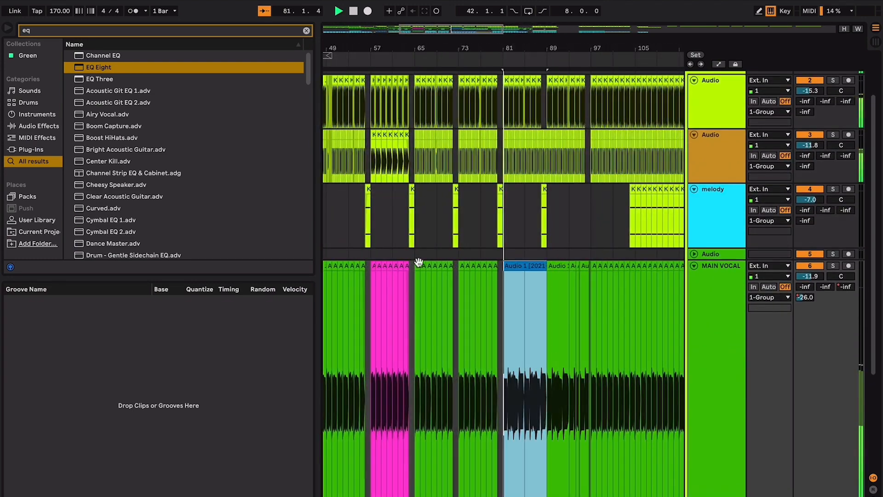
{"action": "scroll", "coordinate": [418, 262], "scroll_direction": "up", "scroll_amount": 10}
{"action": "left_click", "coordinate": [569, 313]}
{"action": "scroll", "coordinate": [569, 312], "scroll_direction": "down", "scroll_amount": 1}
{"action": "scroll", "coordinate": [570, 313], "scroll_direction": "right", "scroll_amount": 1}
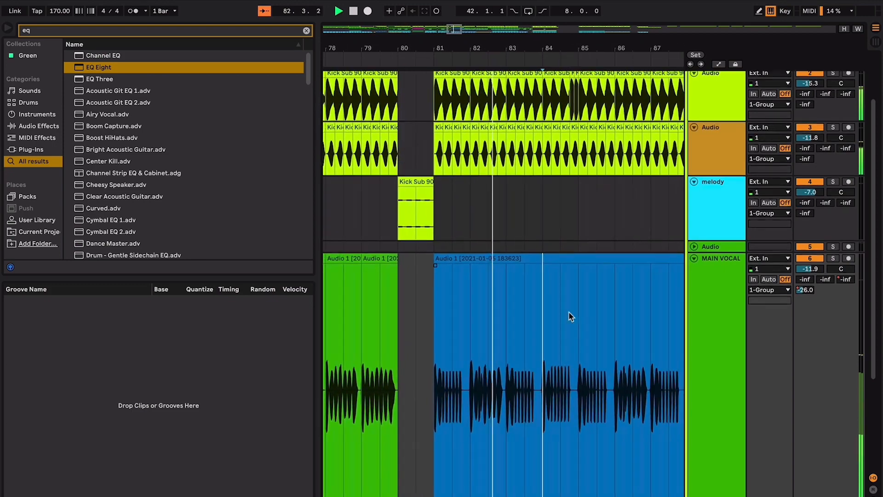
Step: Select the MAIN VOCAL clip from bar 89 to 93, show the automation lanes, and play it to hear the Frequency Shifter Coarse automation
{"action": "scroll", "coordinate": [570, 313], "scroll_direction": "down", "scroll_amount": 3}
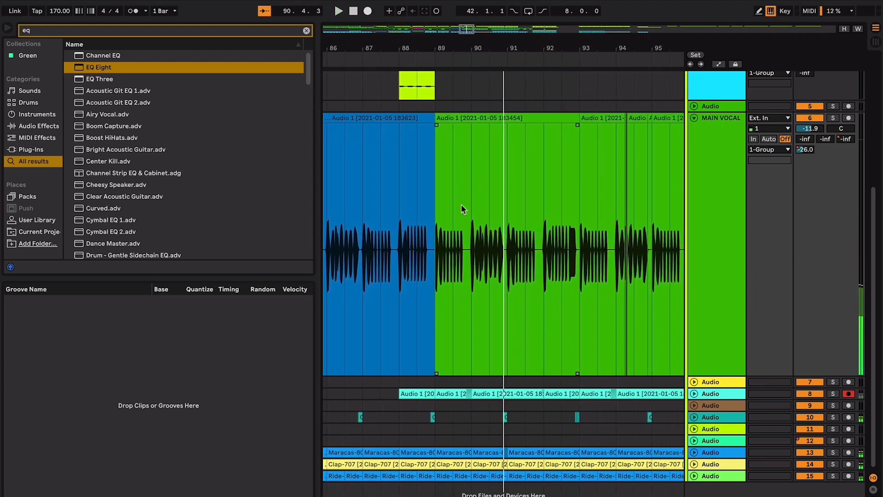
{"action": "left_click", "coordinate": [493, 123]}
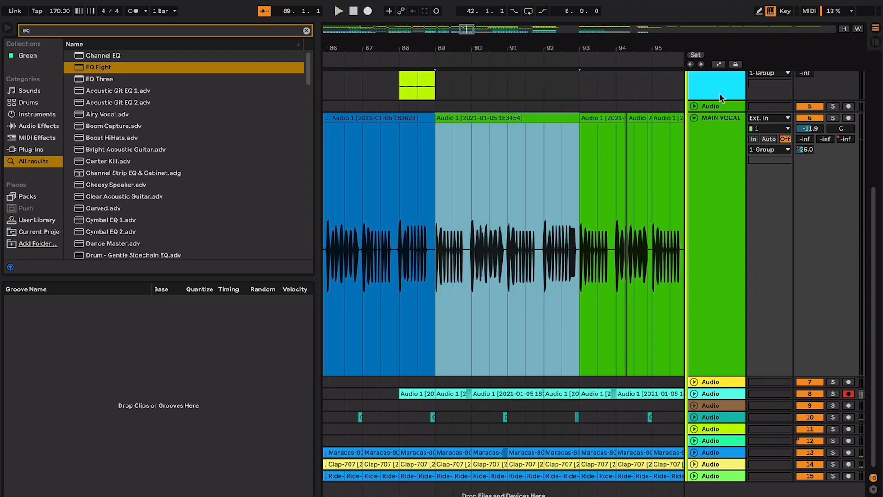
{"action": "left_click", "coordinate": [718, 65]}
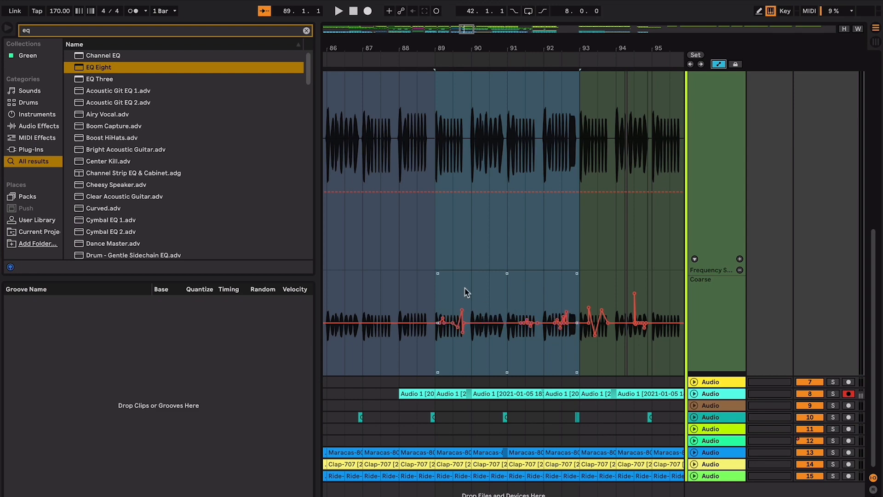
{"action": "key", "text": "space"}
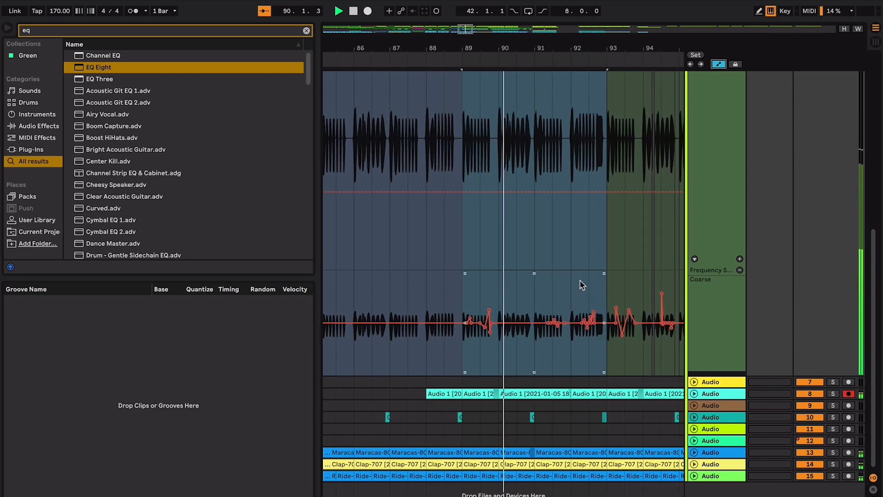
{"action": "key", "text": "super+alt+l"}
{"action": "key", "text": "space"}
{"action": "key", "text": "super+alt+l"}
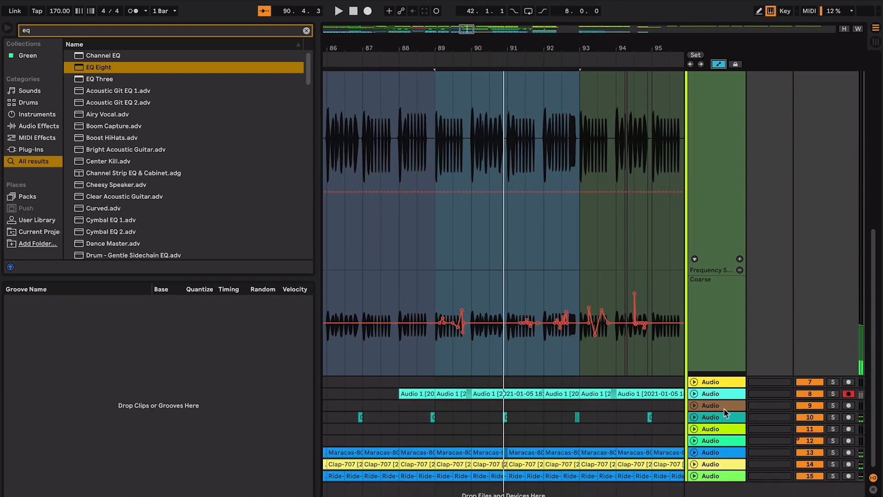
Step: Unfold track 8, solo it, compare its clips around bars 65 and 91, and play from the middle of bar 89
{"action": "left_click", "coordinate": [694, 394]}
{"action": "left_click", "coordinate": [452, 395]}
{"action": "scroll", "coordinate": [453, 397], "scroll_direction": "down", "scroll_amount": 5}
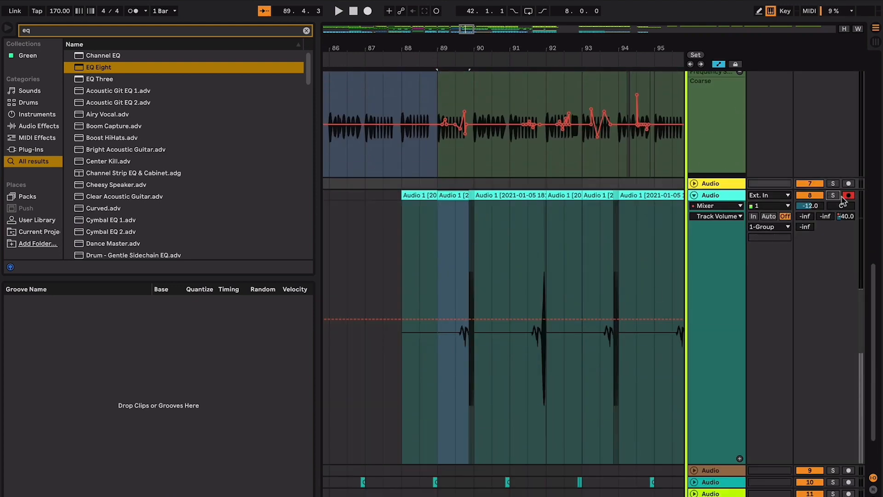
{"action": "scroll", "coordinate": [483, 293], "scroll_direction": "left", "scroll_amount": 10}
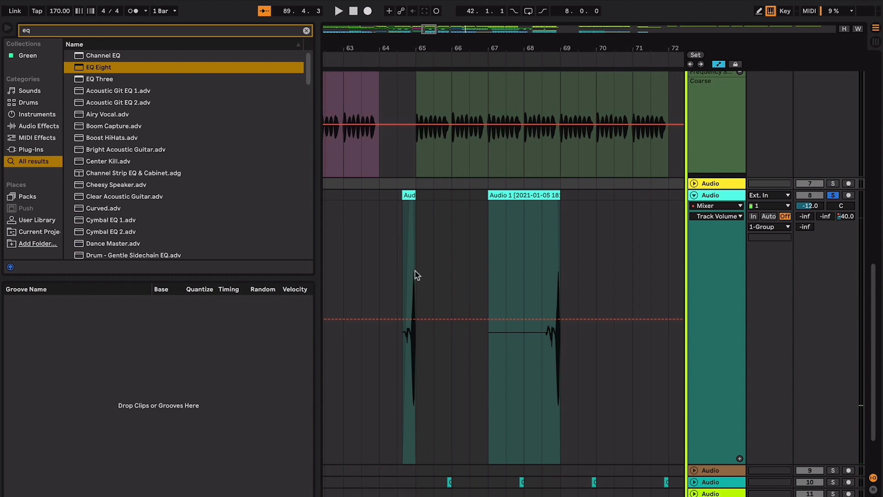
{"action": "scroll", "coordinate": [404, 276], "scroll_direction": "right", "scroll_amount": 12}
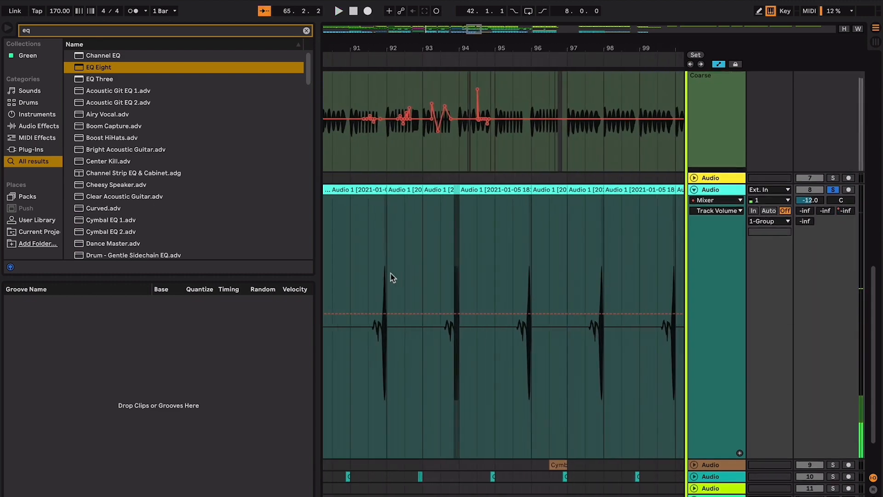
{"action": "scroll", "coordinate": [391, 277], "scroll_direction": "left", "scroll_amount": 3}
{"action": "scroll", "coordinate": [349, 290], "scroll_direction": "down", "scroll_amount": 1}
{"action": "key", "text": "space"}
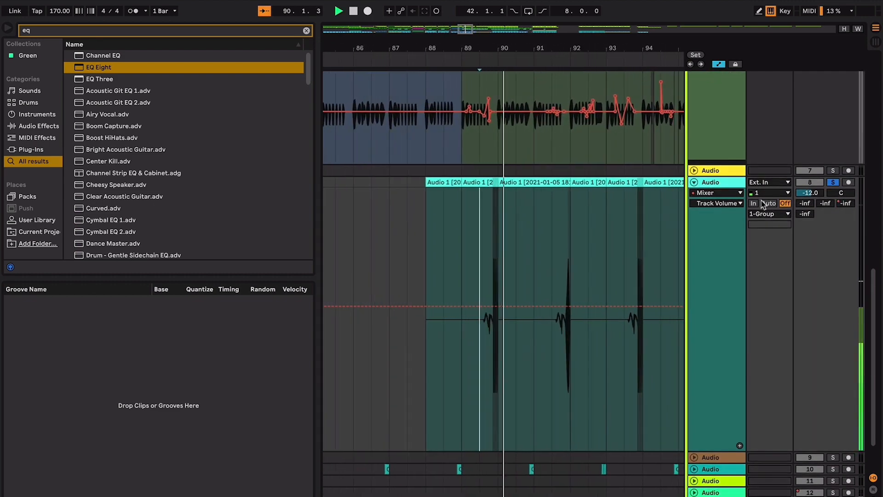
Step: Unsolo track 8 and follow playback from bar 89 to 97, checking the vocal's Coarse automation alongside the track 8 and kick clips
{"action": "scroll", "coordinate": [501, 219], "scroll_direction": "up", "scroll_amount": 6}
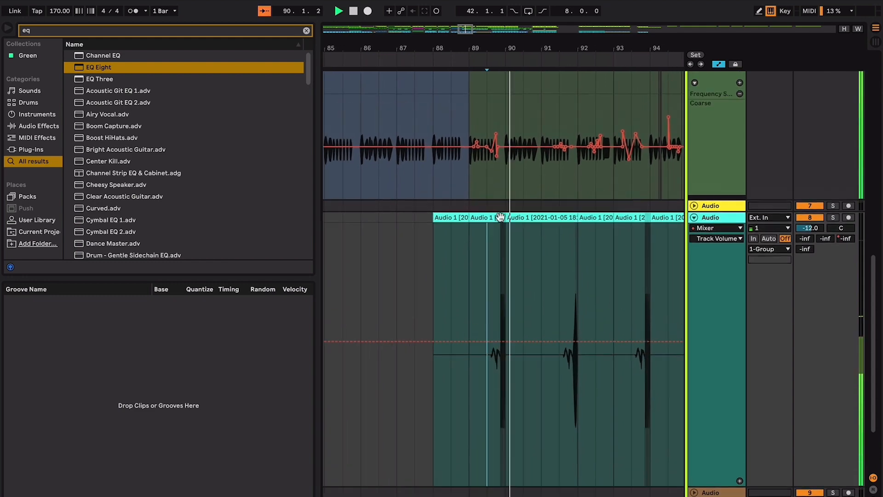
{"action": "key", "text": "super+alt+l"}
{"action": "key", "text": "super+alt+l"}
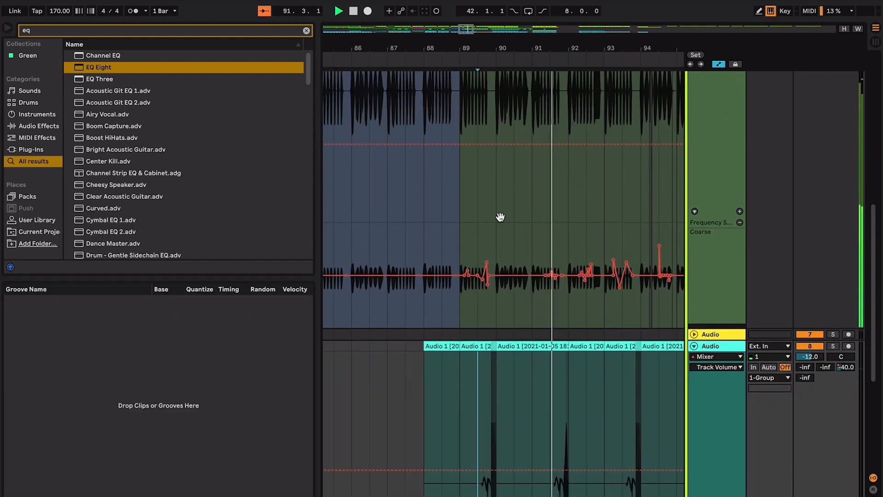
{"action": "scroll", "coordinate": [501, 217], "scroll_direction": "right", "scroll_amount": 3}
{"action": "scroll", "coordinate": [501, 217], "scroll_direction": "up", "scroll_amount": 1}
{"action": "scroll", "coordinate": [501, 217], "scroll_direction": "down", "scroll_amount": 4}
{"action": "scroll", "coordinate": [501, 217], "scroll_direction": "up", "scroll_amount": 5}
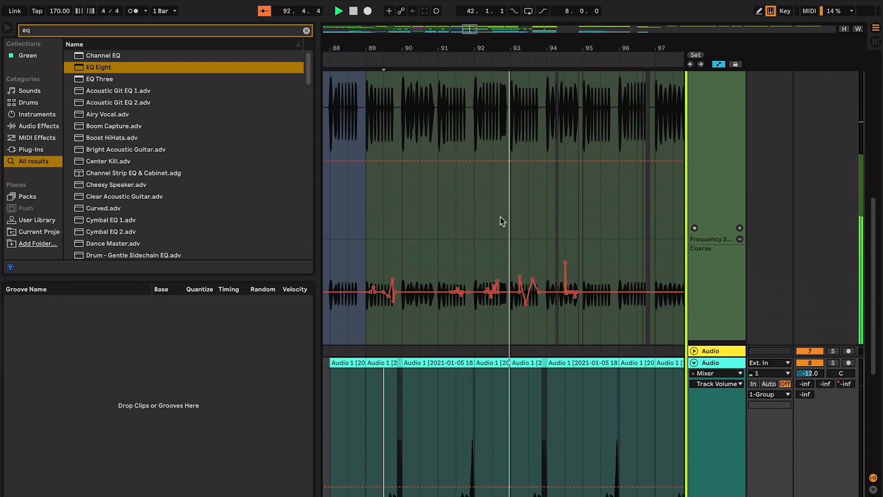
{"action": "scroll", "coordinate": [501, 217], "scroll_direction": "right", "scroll_amount": 3}
{"action": "scroll", "coordinate": [501, 217], "scroll_direction": "up", "scroll_amount": 1}
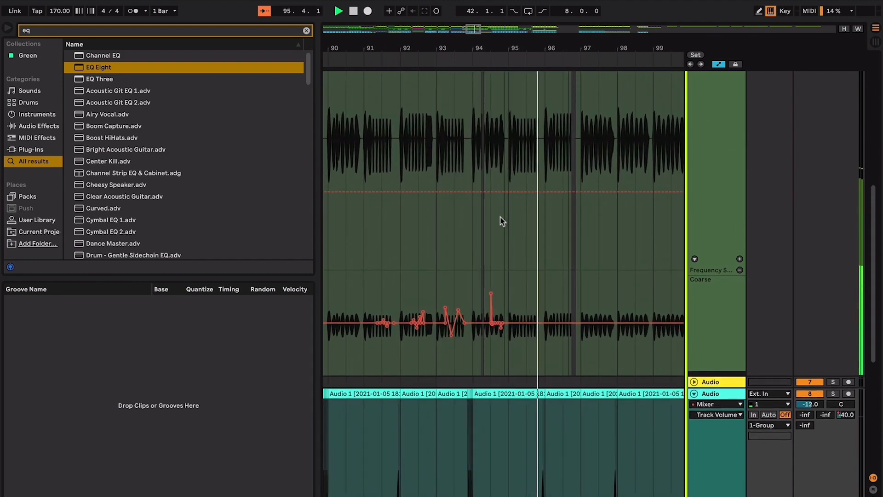
{"action": "scroll", "coordinate": [501, 221], "scroll_direction": "up", "scroll_amount": 6}
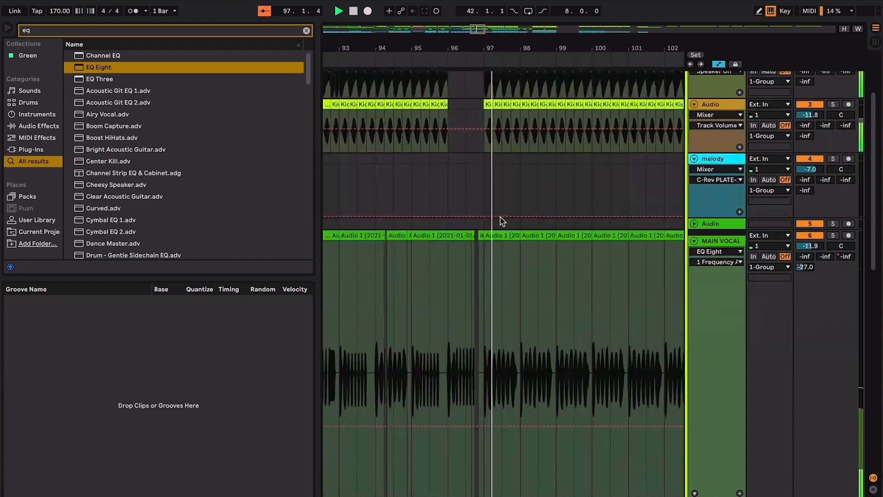
{"action": "scroll", "coordinate": [501, 217], "scroll_direction": "down", "scroll_amount": 6}
{"action": "scroll", "coordinate": [501, 218], "scroll_direction": "up", "scroll_amount": 3}
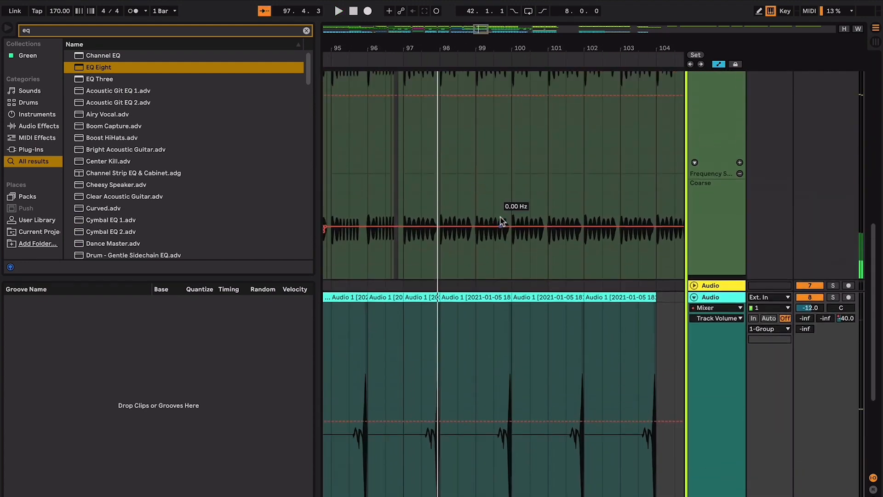
Step: Unfold clap track 14 and play from bar 96.3 in close-up to check the clap pattern change at bar 97
{"action": "scroll", "coordinate": [501, 217], "scroll_direction": "up", "scroll_amount": 5}
{"action": "left_click", "coordinate": [424, 259]}
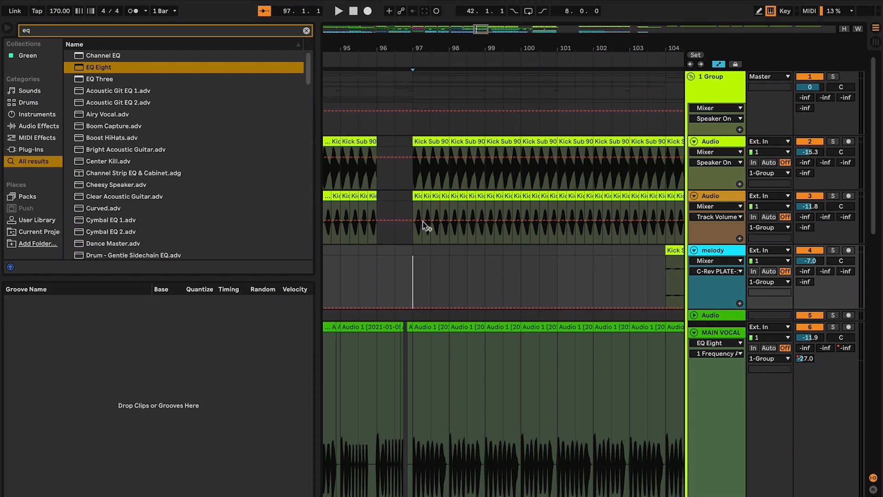
{"action": "scroll", "coordinate": [428, 230], "scroll_direction": "down", "scroll_amount": 8}
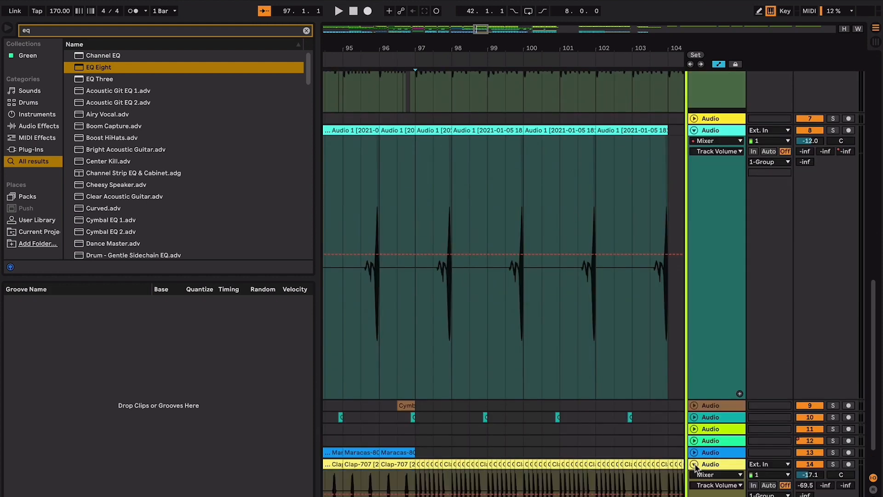
{"action": "left_click", "coordinate": [396, 426]}
{"action": "key", "text": "space"}
{"action": "key", "text": "plus"}
{"action": "key", "text": "plus"}
{"action": "key", "text": "plus"}
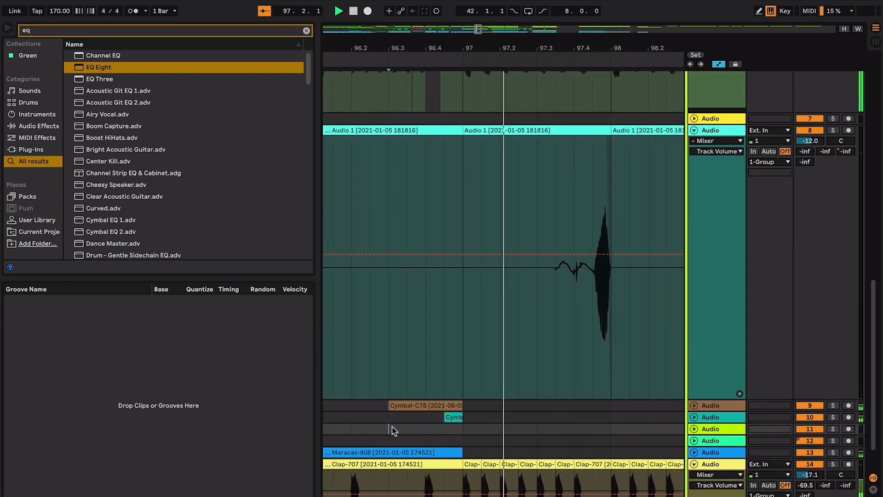
{"action": "scroll", "coordinate": [392, 426], "scroll_direction": "down", "scroll_amount": 2}
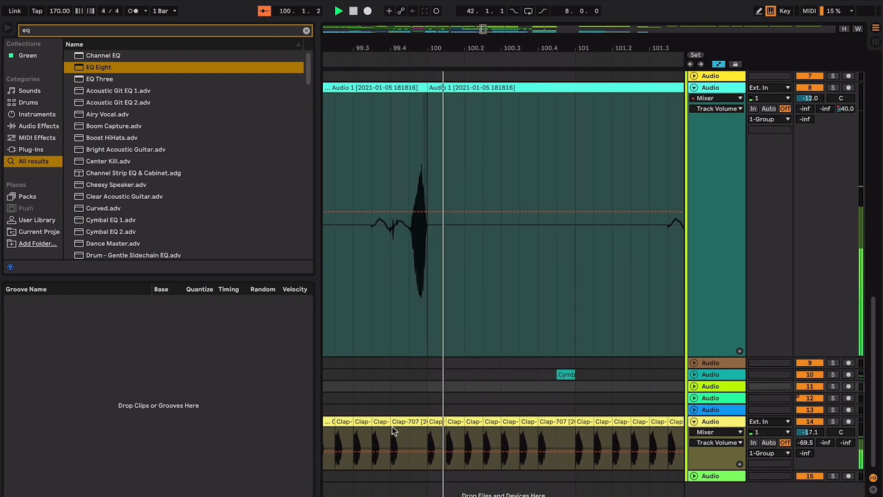
Step: Hide the automation lanes and follow playback from bar 102 to 108 across the vocal, kick, melody and track 8 clips
{"action": "left_click", "coordinate": [719, 65]}
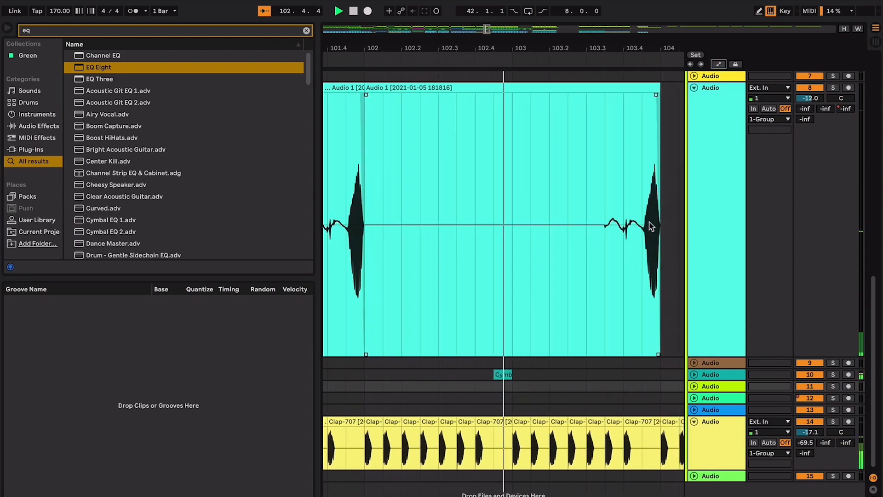
{"action": "scroll", "coordinate": [651, 226], "scroll_direction": "up", "scroll_amount": 5}
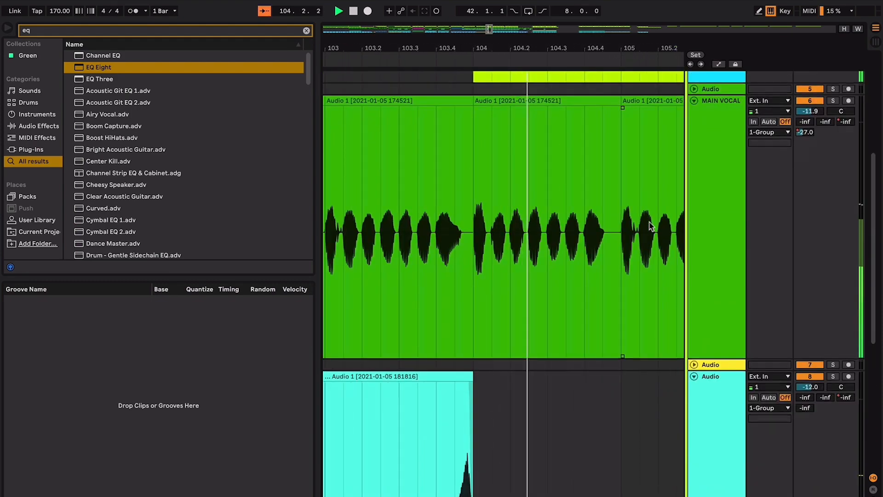
{"action": "scroll", "coordinate": [650, 227], "scroll_direction": "up", "scroll_amount": 4}
{"action": "scroll", "coordinate": [650, 226], "scroll_direction": "down", "scroll_amount": 5}
{"action": "scroll", "coordinate": [651, 227], "scroll_direction": "down", "scroll_amount": 10}
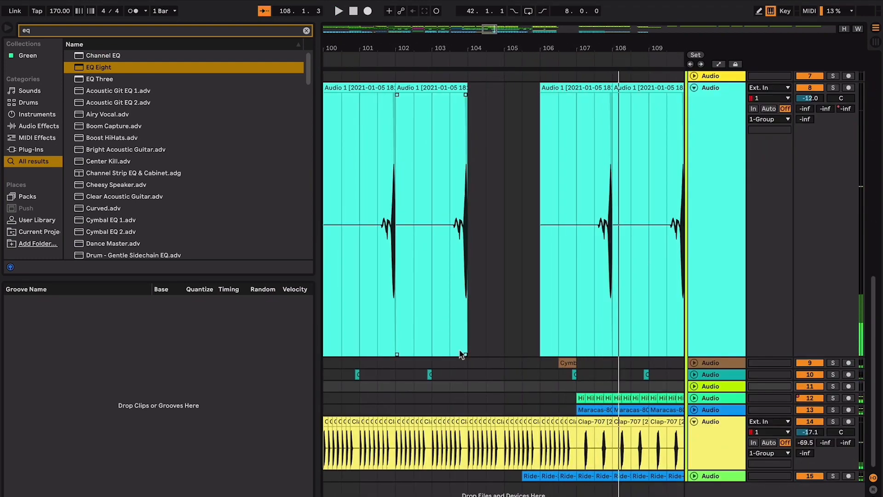
Step: Inspect the last track 8 clip before the gap at bar 104 and place the insert marker at bar 103
{"action": "left_click", "coordinate": [488, 361]}
{"action": "scroll", "coordinate": [489, 359], "scroll_direction": "left", "scroll_amount": 1}
{"action": "scroll", "coordinate": [489, 359], "scroll_direction": "up", "scroll_amount": 1}
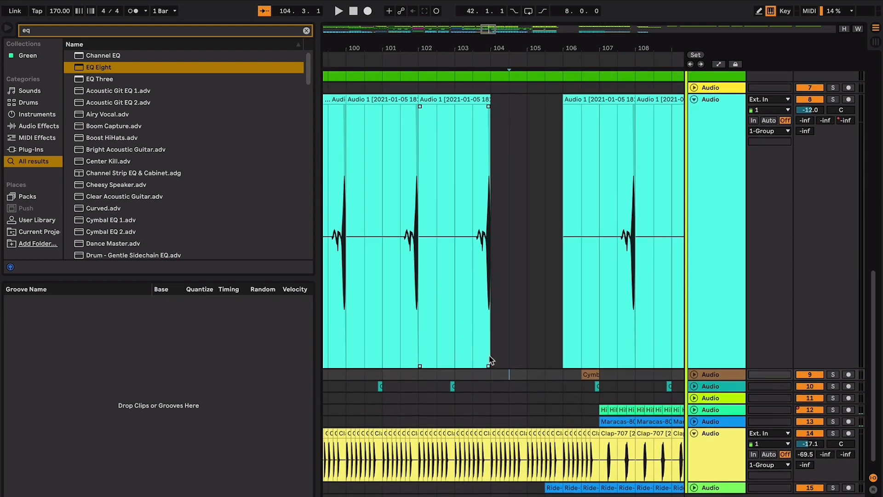
{"action": "left_click", "coordinate": [462, 350]}
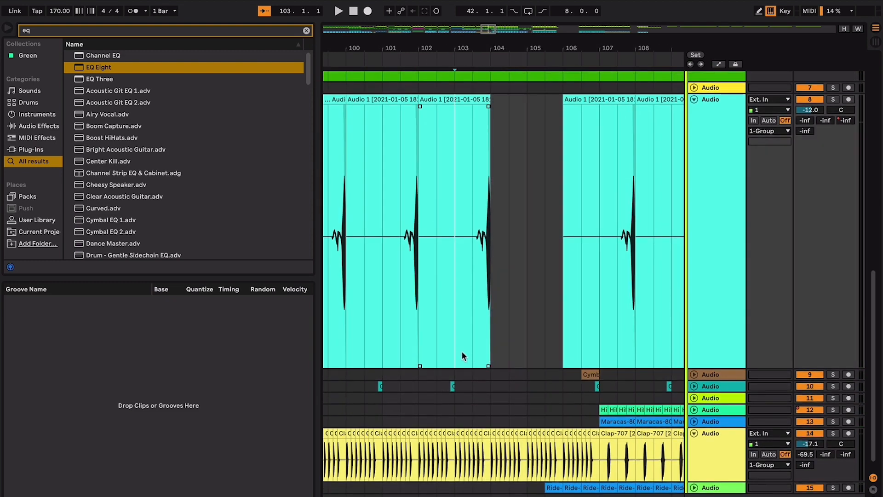
{"action": "left_click", "coordinate": [437, 343]}
{"action": "scroll", "coordinate": [430, 338], "scroll_direction": "right", "scroll_amount": 1}
{"action": "scroll", "coordinate": [430, 338], "scroll_direction": "down", "scroll_amount": 1}
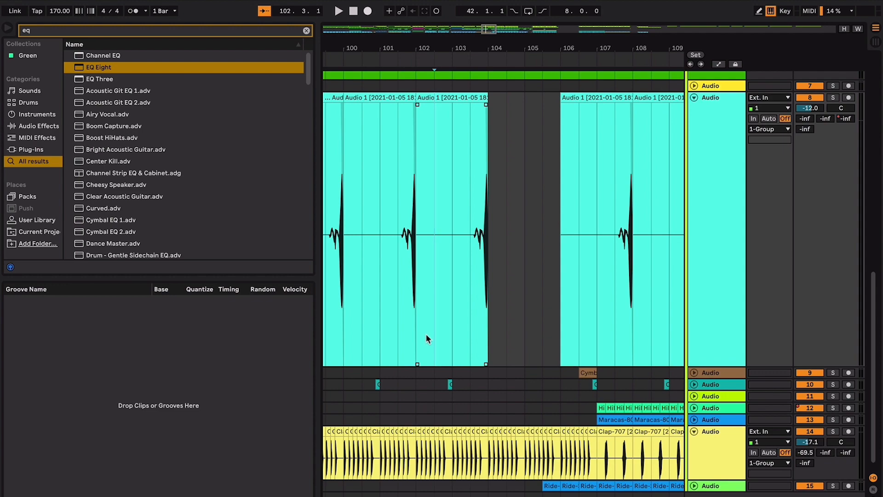
{"action": "left_click", "coordinate": [454, 338]}
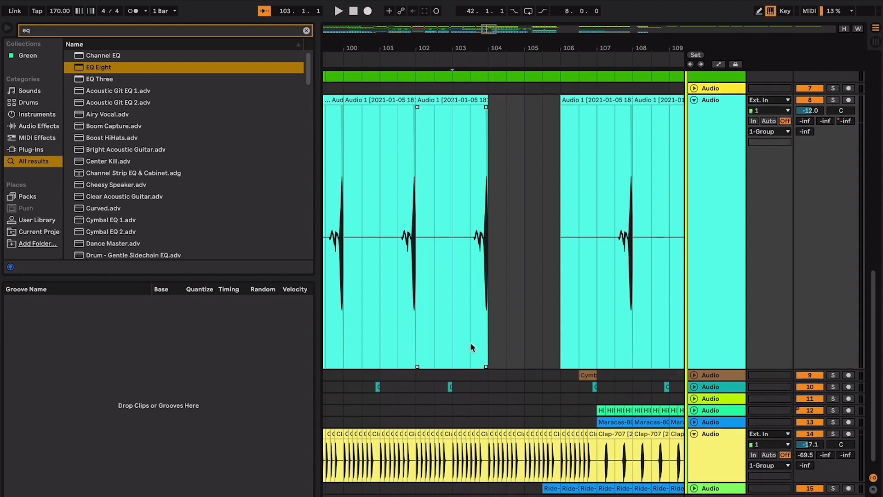
Step: Place the insert marker at bar 97 on the melody track and briefly play where the kicks return
{"action": "scroll", "coordinate": [470, 344], "scroll_direction": "up", "scroll_amount": 10}
{"action": "scroll", "coordinate": [470, 343], "scroll_direction": "down", "scroll_amount": 2}
{"action": "scroll", "coordinate": [470, 343], "scroll_direction": "left", "scroll_amount": 6}
{"action": "scroll", "coordinate": [470, 343], "scroll_direction": "down", "scroll_amount": 2}
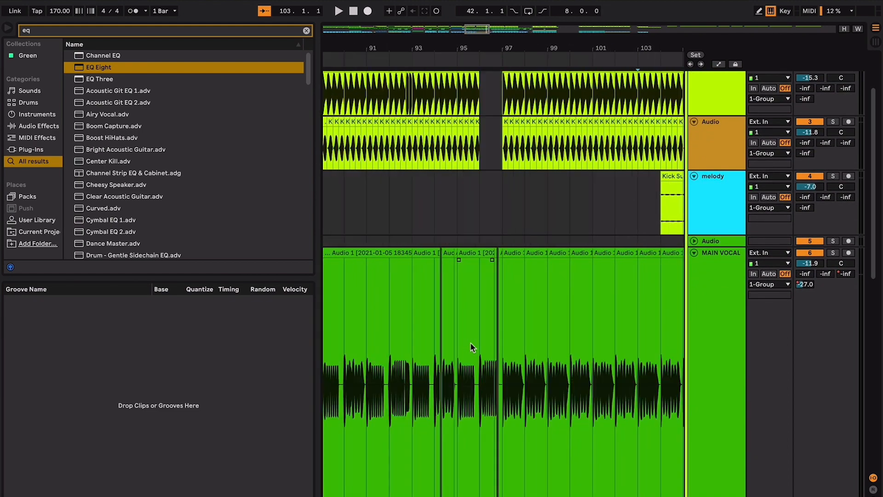
{"action": "left_click", "coordinate": [479, 232]}
{"action": "key", "text": "space"}
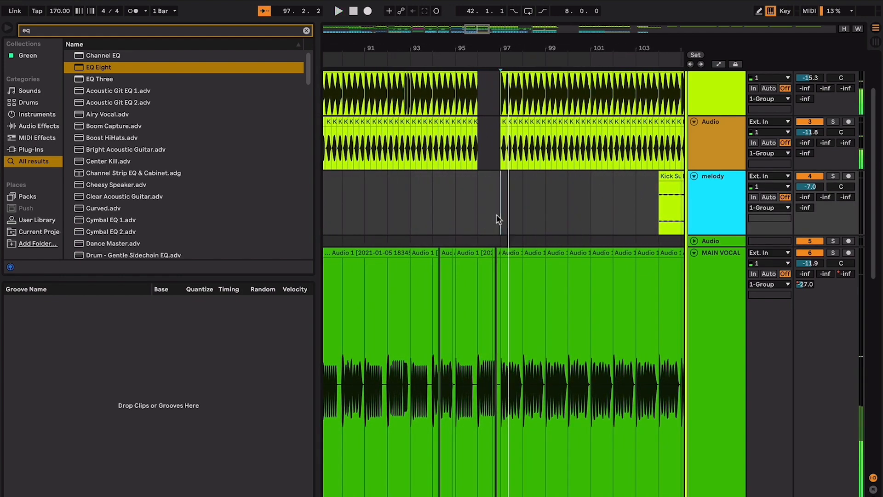
Step: Select the empty stretch from bar 101 to 103 on the melody track, ahead of the melody clips
{"action": "scroll", "coordinate": [499, 221], "scroll_direction": "up", "scroll_amount": 3}
{"action": "scroll", "coordinate": [499, 221], "scroll_direction": "right", "scroll_amount": 2}
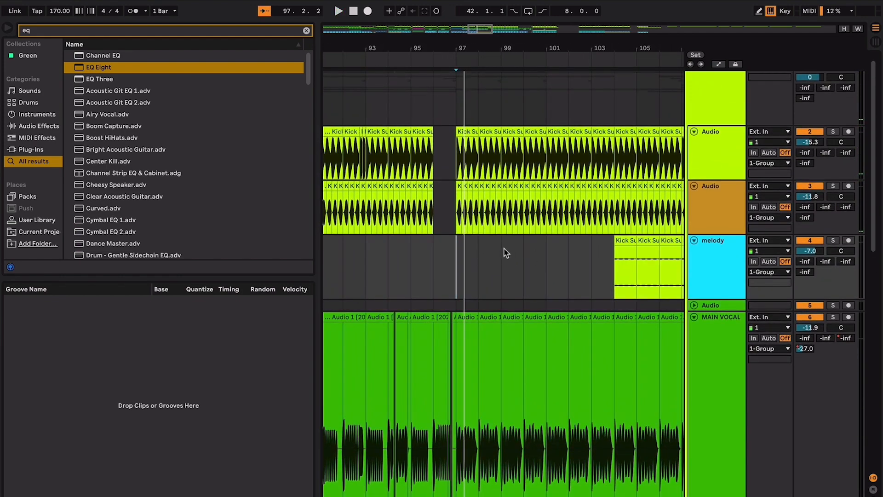
{"action": "left_click_drag", "start_coordinate": [504, 248], "coordinate": [548, 253]}
{"action": "left_click", "coordinate": [549, 253]}
{"action": "scroll", "coordinate": [592, 252], "scroll_direction": "right", "scroll_amount": 2}
{"action": "scroll", "coordinate": [591, 252], "scroll_direction": "up", "scroll_amount": 1}
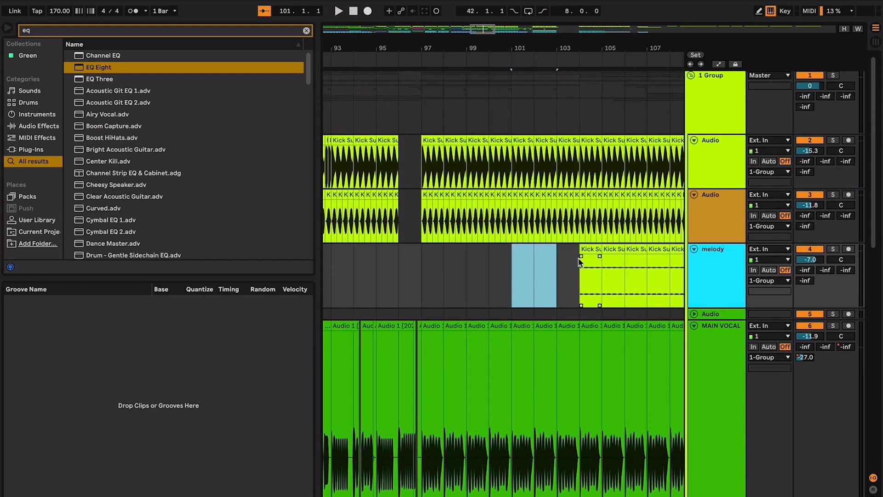
Step: Select the first melody clip at bar 104, compare it with the track 8 gap, and play to about bar 105
{"action": "scroll", "coordinate": [593, 251], "scroll_direction": "down", "scroll_amount": 10}
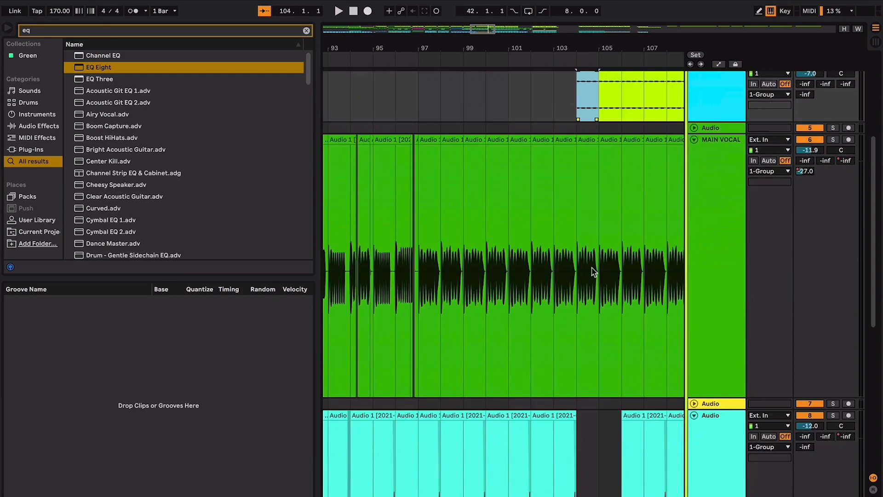
{"action": "scroll", "coordinate": [592, 268], "scroll_direction": "up", "scroll_amount": 2}
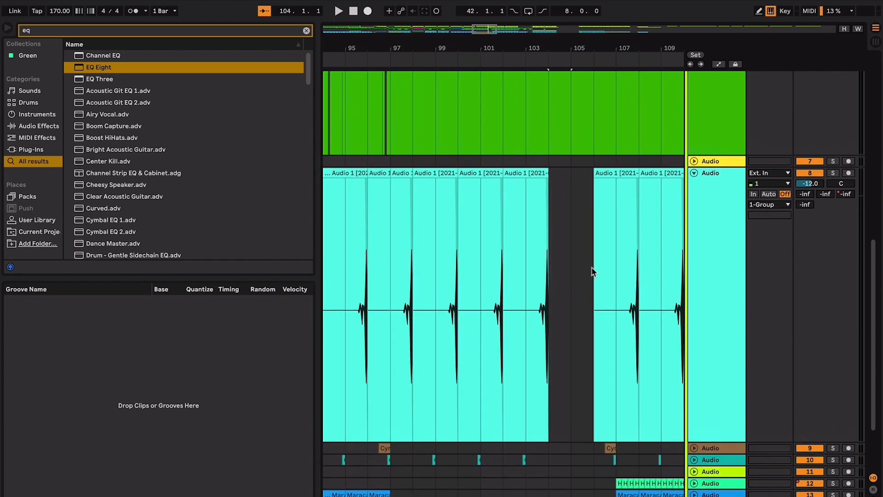
{"action": "scroll", "coordinate": [592, 268], "scroll_direction": "right", "scroll_amount": 3}
{"action": "scroll", "coordinate": [591, 271], "scroll_direction": "up", "scroll_amount": 10}
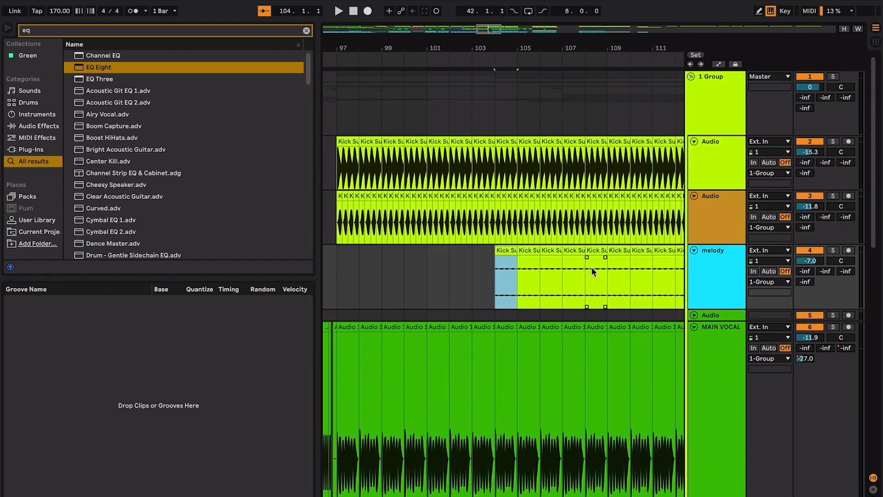
{"action": "key", "text": "space"}
{"action": "scroll", "coordinate": [592, 272], "scroll_direction": "down", "scroll_amount": 8}
{"action": "scroll", "coordinate": [592, 272], "scroll_direction": "down", "scroll_amount": 5}
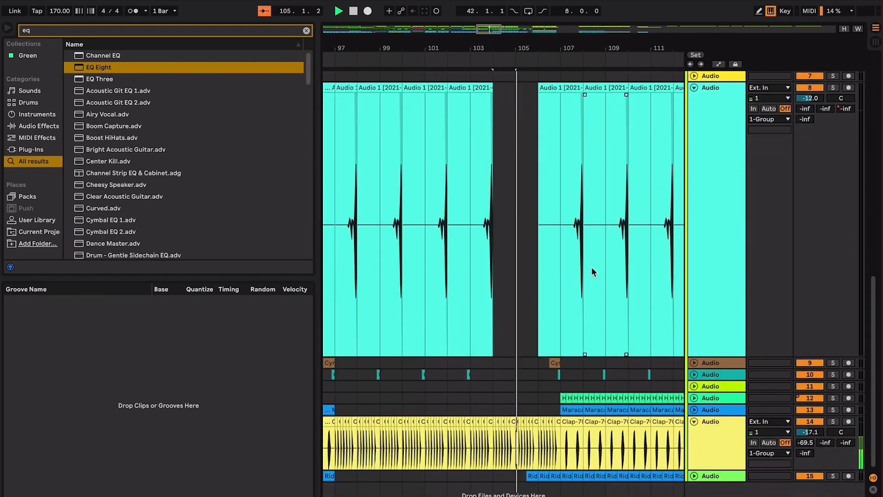
{"action": "key", "text": "space"}
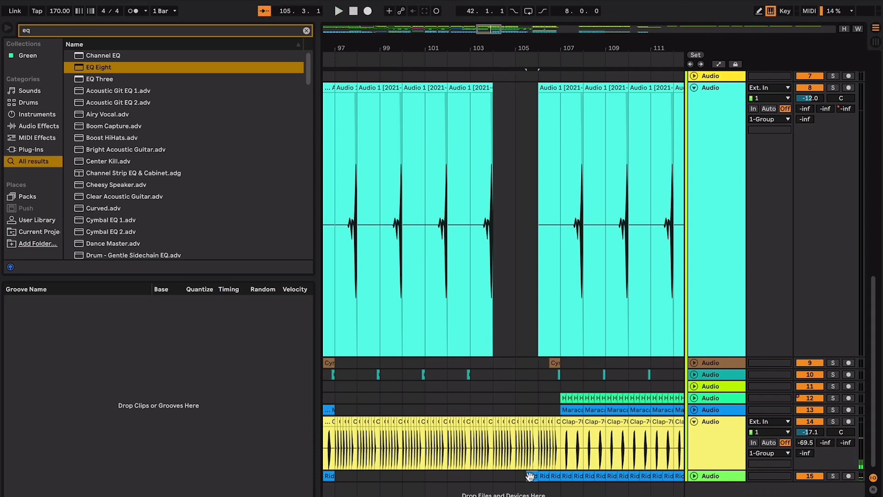
Step: Play bars 106 to 107 where the track 8 accents return and place the insert marker at bar 103
{"action": "scroll", "coordinate": [540, 479], "scroll_direction": "up", "scroll_amount": 8}
{"action": "key", "text": "space"}
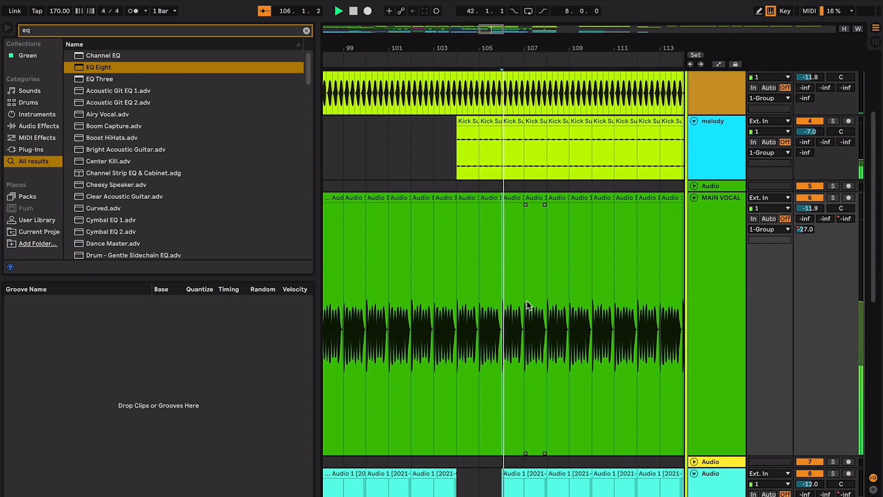
{"action": "scroll", "coordinate": [527, 304], "scroll_direction": "down", "scroll_amount": 5}
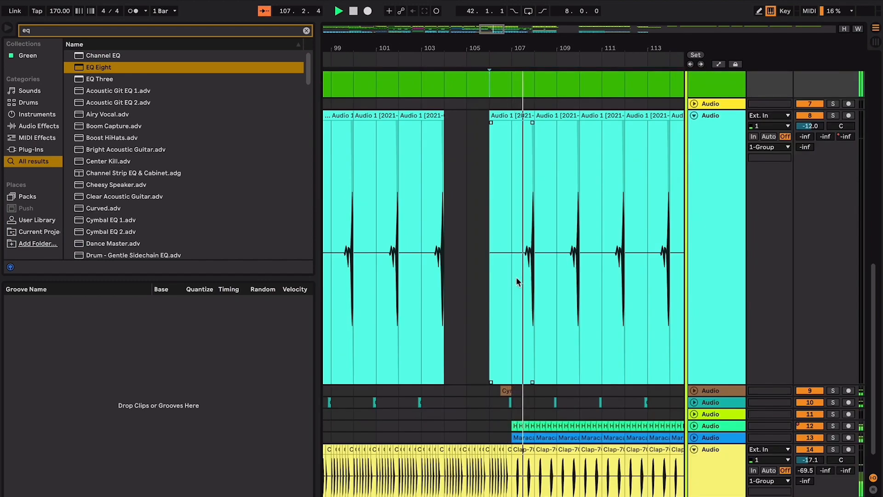
{"action": "key", "text": "space"}
{"action": "left_click", "coordinate": [490, 289]}
{"action": "scroll", "coordinate": [487, 303], "scroll_direction": "left", "scroll_amount": 3}
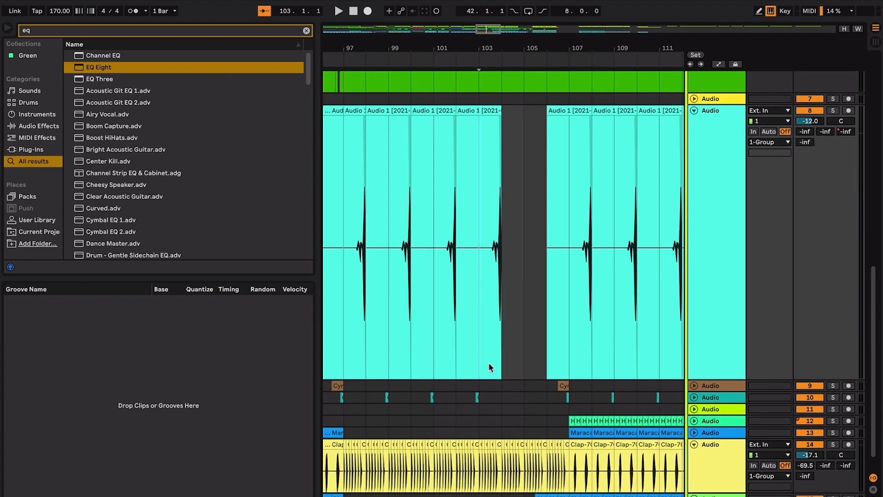
Step: Mark the start of the track 8 gap at bar 104 and select the first melody clip there for comparison
{"action": "left_click", "coordinate": [504, 351]}
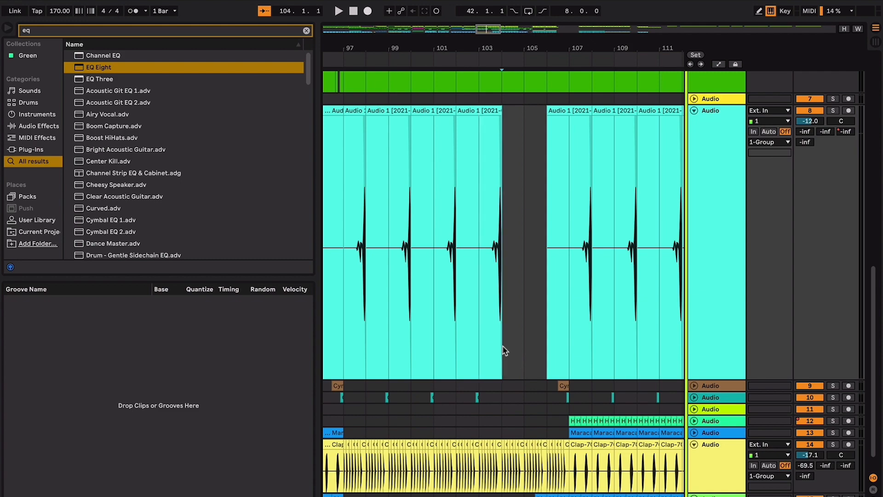
{"action": "scroll", "coordinate": [504, 348], "scroll_direction": "up", "scroll_amount": 5}
{"action": "left_click_drag", "start_coordinate": [505, 259], "coordinate": [522, 255]}
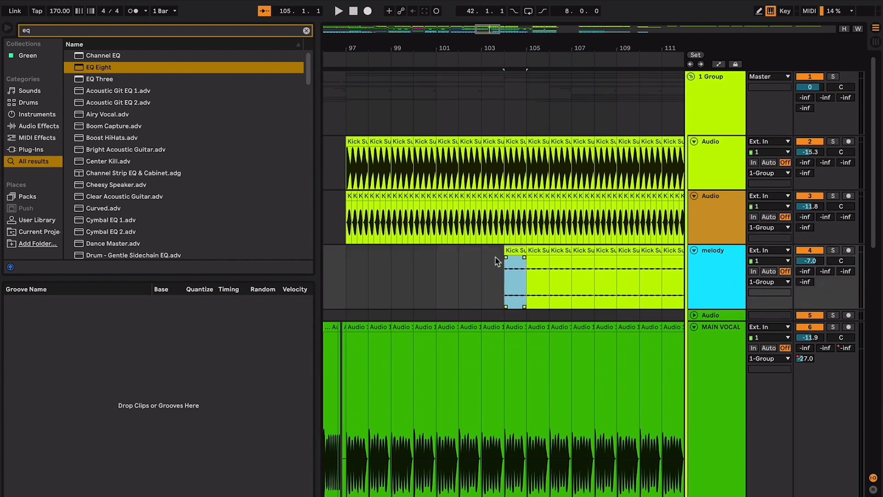
{"action": "scroll", "coordinate": [389, 274], "scroll_direction": "right", "scroll_amount": 1}
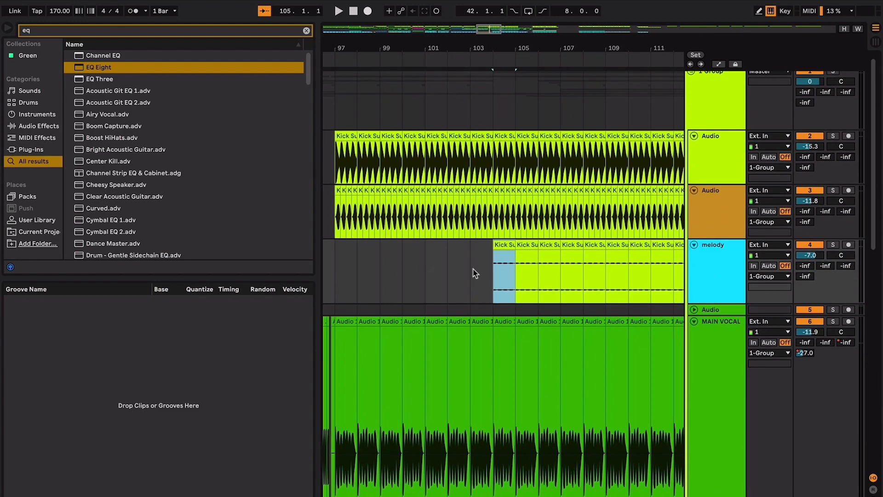
Step: Check the first ride clips on track 15 near bar 106 and place the insert marker at bar 105 on MAIN VOCAL
{"action": "scroll", "coordinate": [483, 281], "scroll_direction": "down", "scroll_amount": 10}
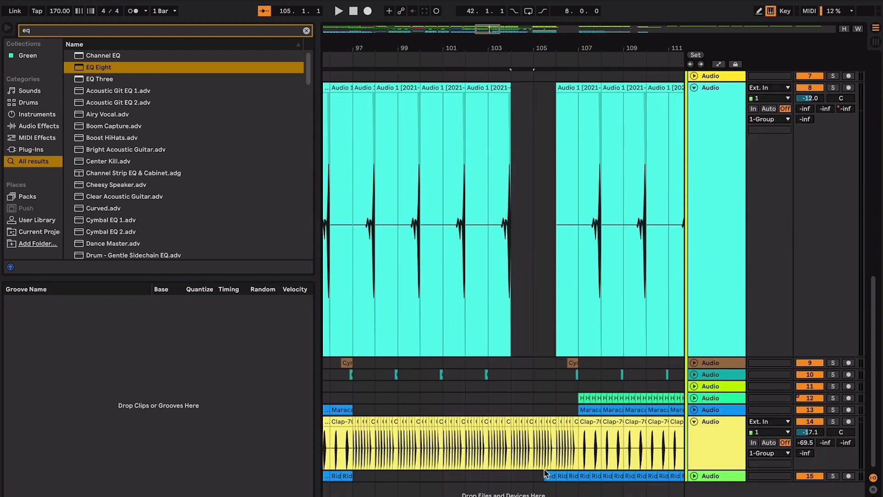
{"action": "left_click", "coordinate": [561, 476]}
{"action": "scroll", "coordinate": [532, 349], "scroll_direction": "up", "scroll_amount": 3}
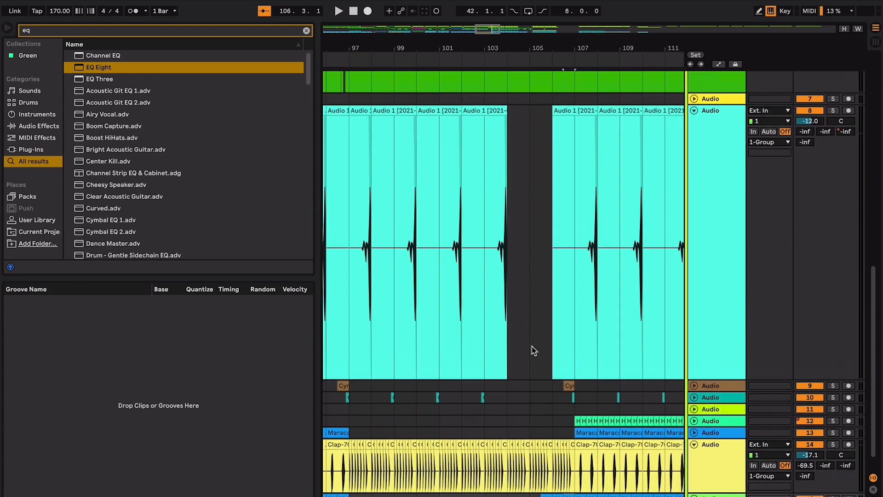
{"action": "left_click", "coordinate": [535, 324]}
{"action": "scroll", "coordinate": [535, 325], "scroll_direction": "up", "scroll_amount": 8}
{"action": "left_click", "coordinate": [514, 325]}
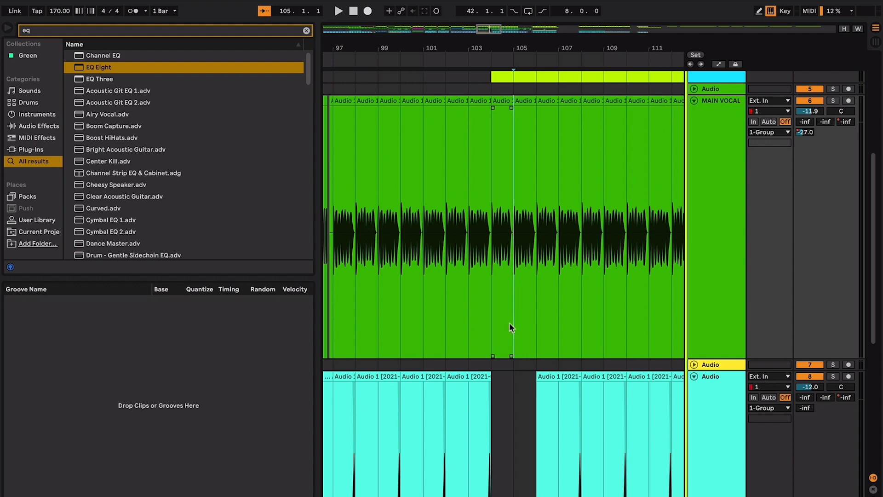
Step: Play from bar 105 and follow how the vocal, track 8 accents, hi-hats, maracas and claps come in past bar 107
{"action": "scroll", "coordinate": [509, 327], "scroll_direction": "up", "scroll_amount": 2}
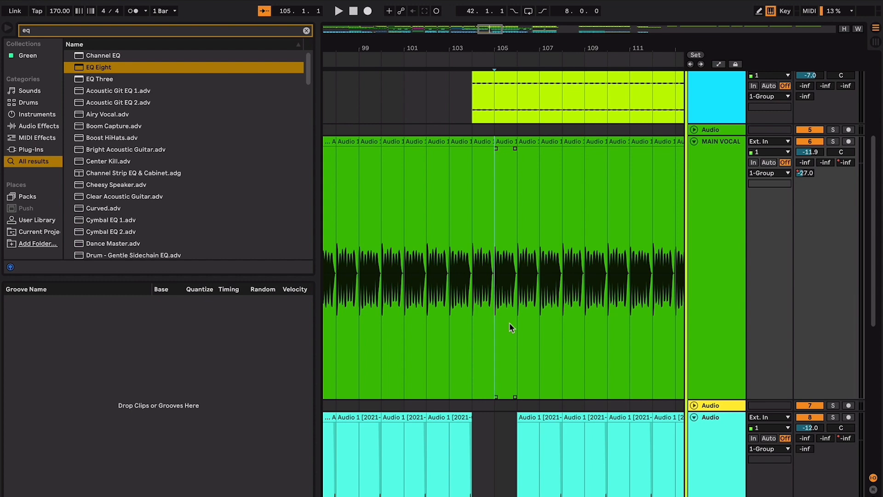
{"action": "key", "text": "space"}
{"action": "scroll", "coordinate": [509, 327], "scroll_direction": "down", "scroll_amount": 1}
{"action": "key", "text": "super+alt+l"}
{"action": "key", "text": "super+alt+l"}
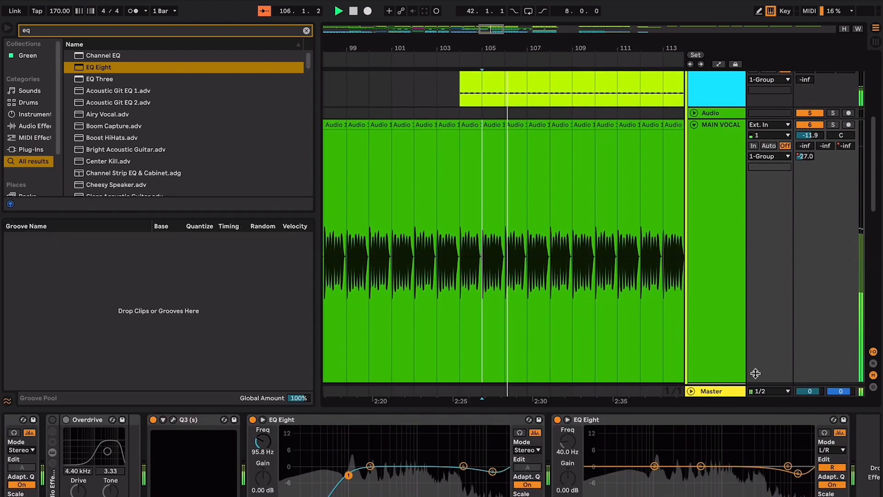
{"action": "scroll", "coordinate": [639, 391], "scroll_direction": "down", "scroll_amount": 5}
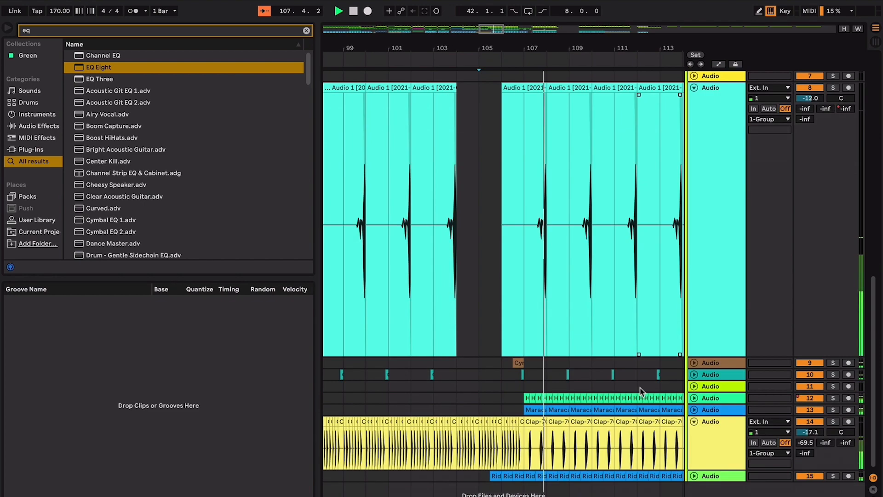
{"action": "scroll", "coordinate": [640, 387], "scroll_direction": "down", "scroll_amount": 2}
Step: Fold all tracks in the arrangement and unfold only MAIN VOCAL
{"action": "left_click", "coordinate": [719, 313]}
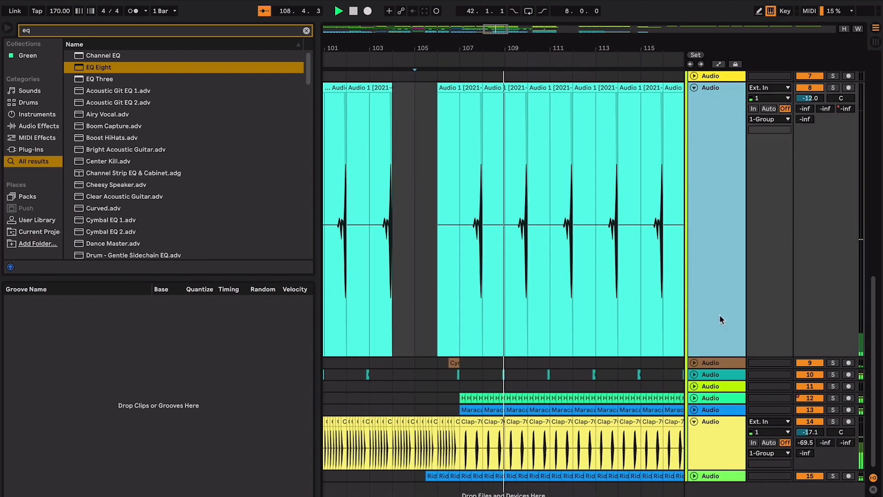
{"action": "scroll", "coordinate": [719, 313], "scroll_direction": "up", "scroll_amount": 8}
{"action": "key", "text": "super+a"}
{"action": "left_click", "coordinate": [694, 449], "text": "alt"}
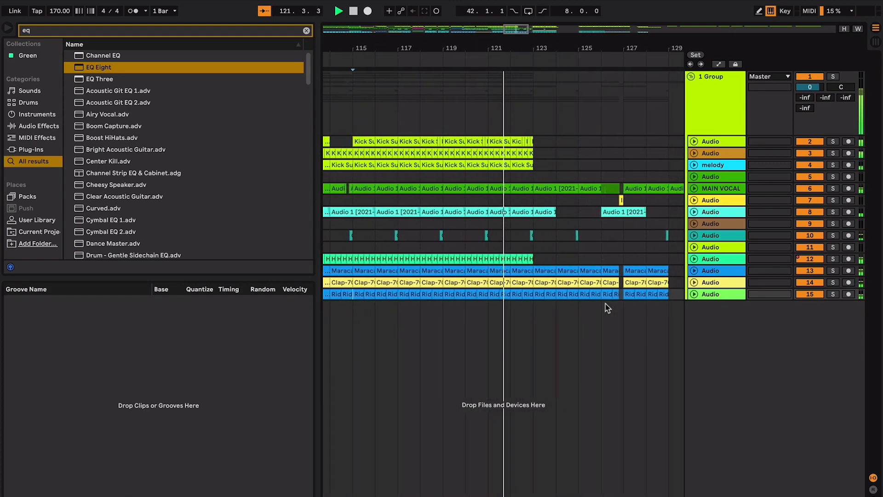
{"action": "left_click", "coordinate": [694, 188]}
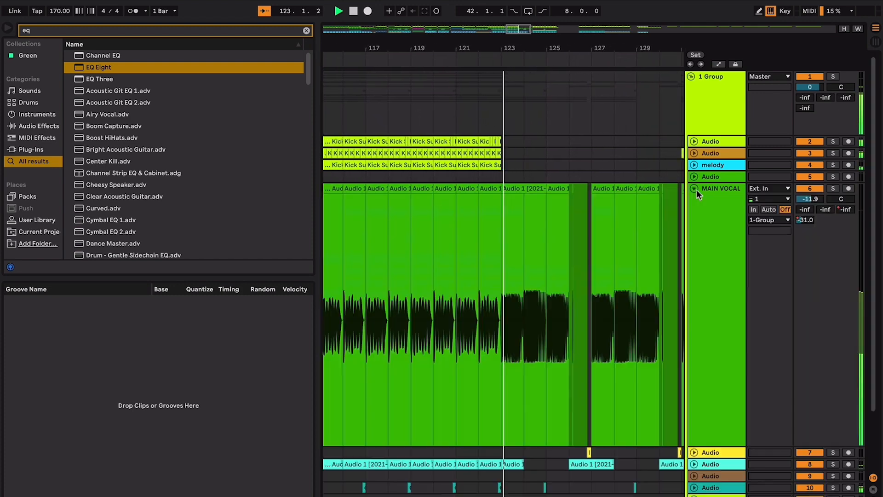
Step: Select the MAIN VOCAL clips from bar 123 to 125, solo the track and play them
{"action": "scroll", "coordinate": [488, 246], "scroll_direction": "up", "scroll_amount": 5}
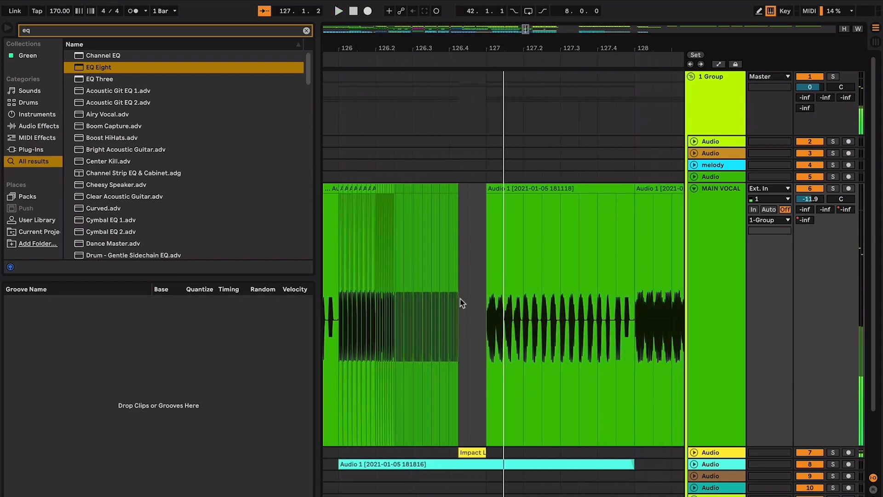
{"action": "scroll", "coordinate": [460, 304], "scroll_direction": "down", "scroll_amount": 4}
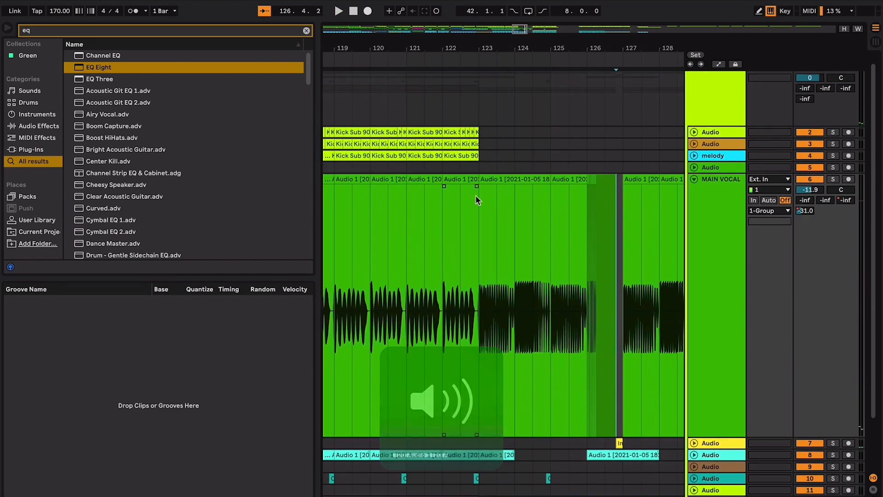
{"action": "left_click", "coordinate": [485, 177]}
{"action": "left_click", "coordinate": [833, 179]}
{"action": "key", "text": "space"}
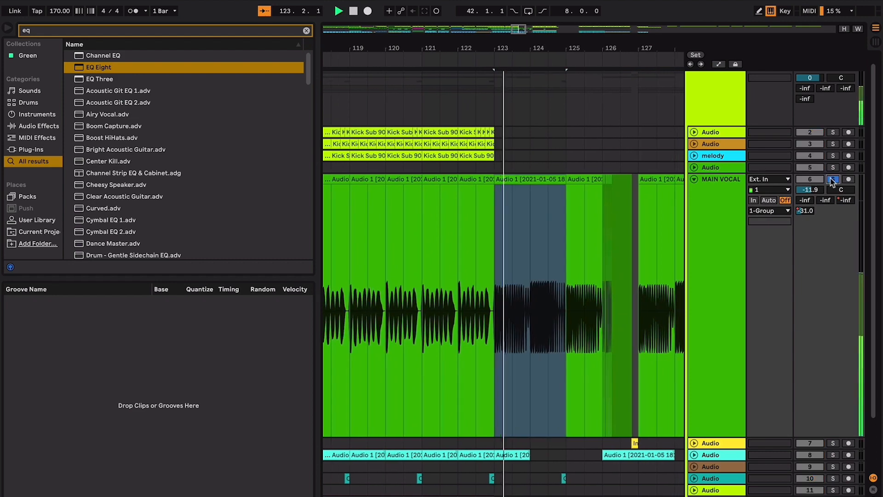
Step: Show automation on MAIN VOCAL and display the Frequency Shifter's Fine envelope
{"action": "left_click", "coordinate": [698, 211]}
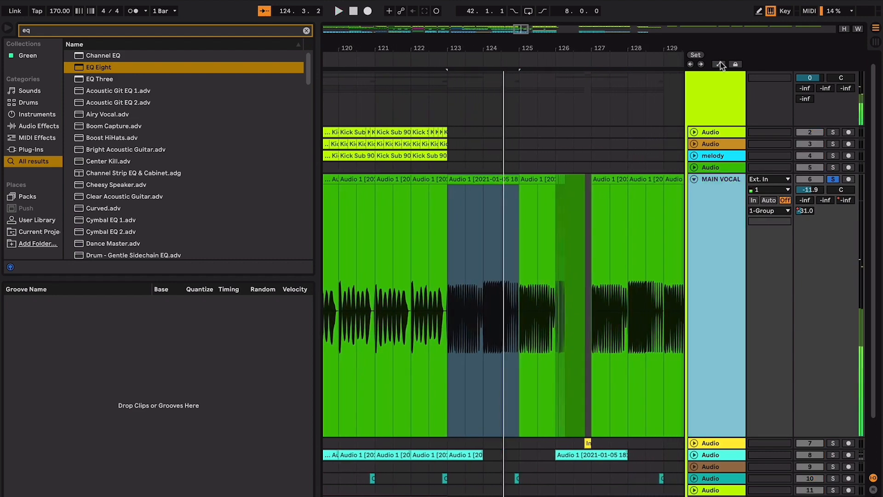
{"action": "left_click", "coordinate": [719, 64]}
{"action": "scroll", "coordinate": [582, 302], "scroll_direction": "up", "scroll_amount": 1}
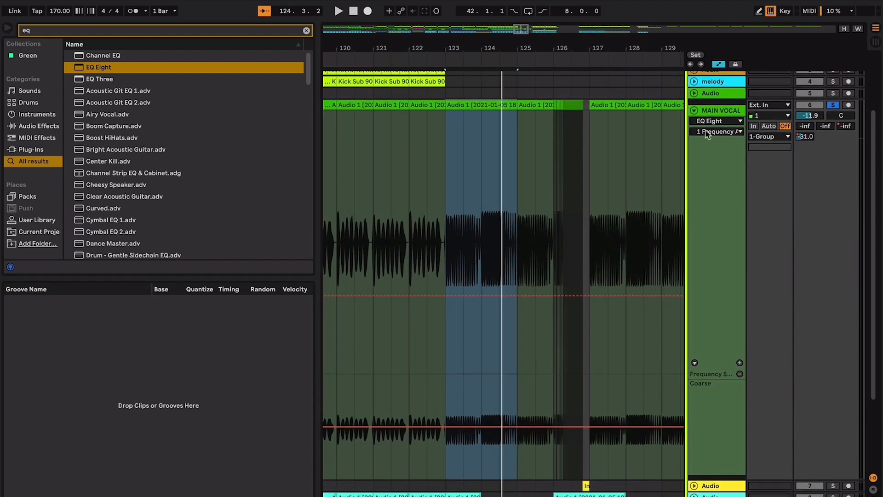
{"action": "left_click", "coordinate": [717, 121]}
{"action": "left_click", "coordinate": [715, 147]}
{"action": "left_click", "coordinate": [720, 133]}
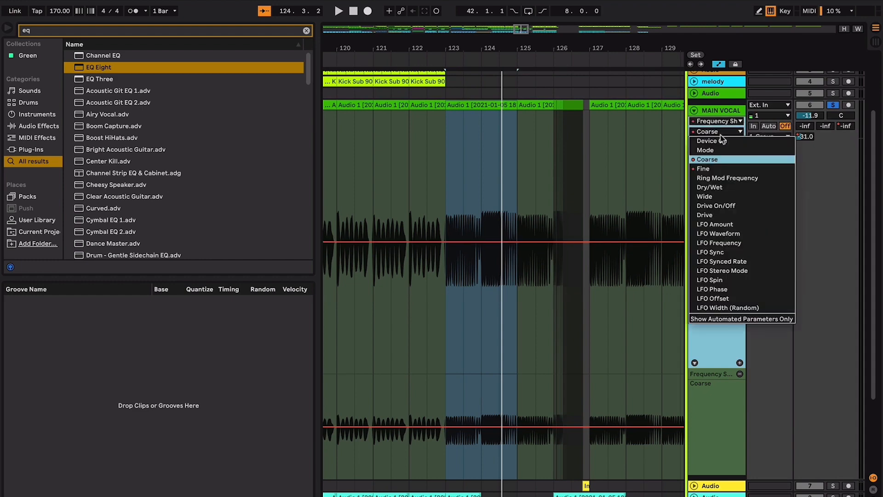
{"action": "left_click", "coordinate": [720, 168]}
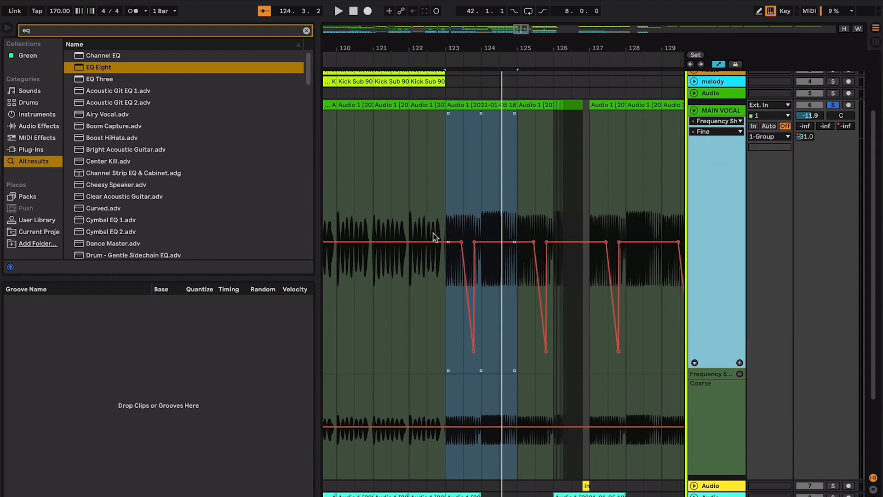
Step: Play the soloed vocal from bar 123 to 125 against its Fine automation dips, then unsolo MAIN VOCAL
{"action": "key", "text": "space"}
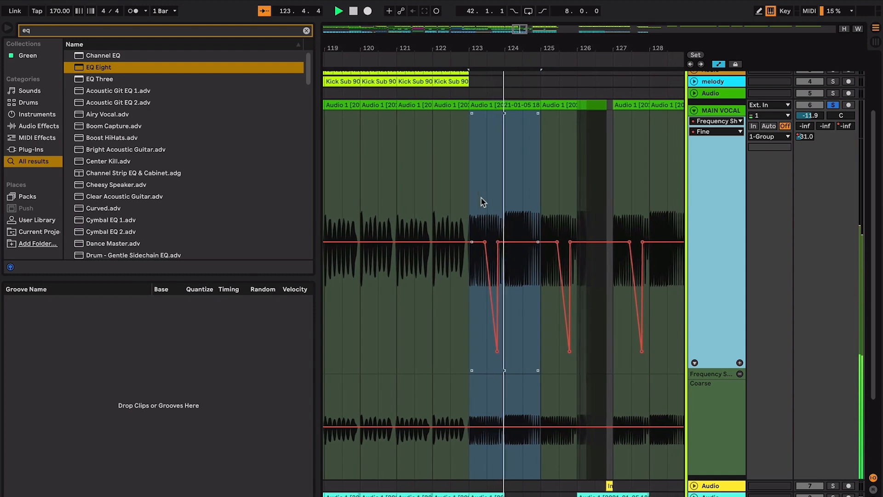
{"action": "key", "text": "space"}
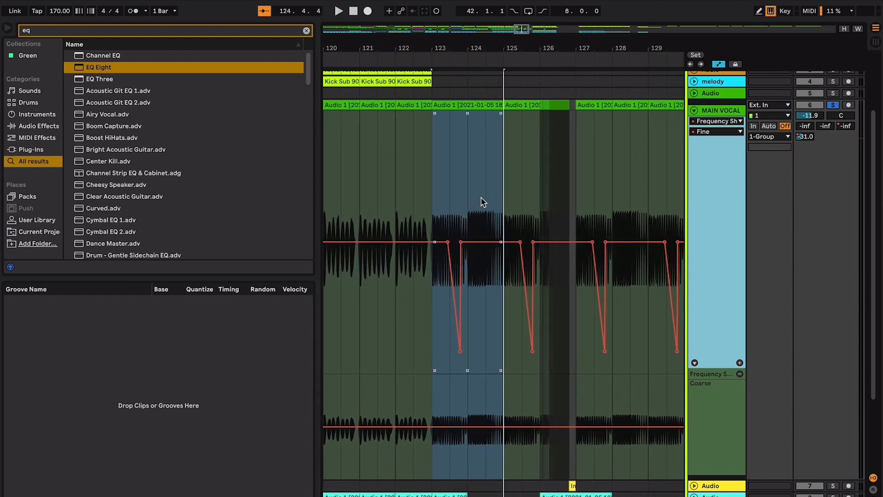
{"action": "key", "text": "super+space"}
{"action": "left_click", "coordinate": [832, 106]}
Step: Play the full mix through the chopped vocal and gap before bar 127, stopping around bar 128
{"action": "key", "text": "space"}
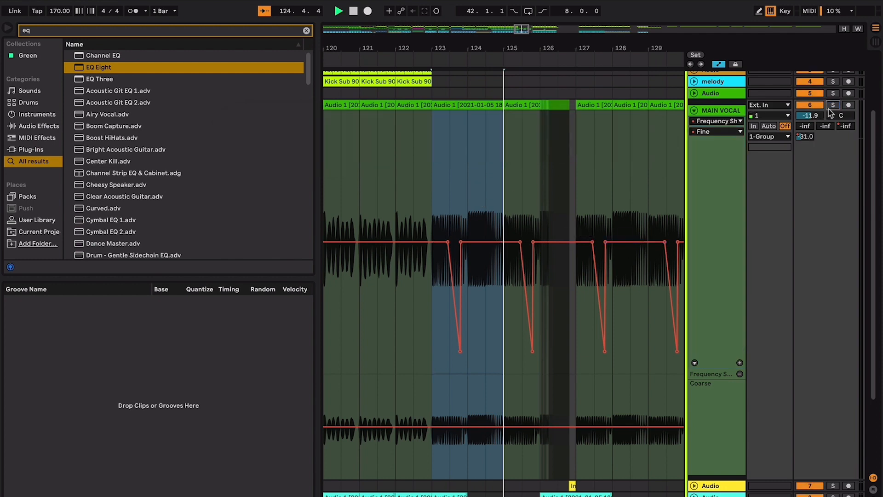
{"action": "key", "text": "shift+Tab"}
{"action": "left_click", "coordinate": [587, 158]}
{"action": "scroll", "coordinate": [587, 157], "scroll_direction": "up", "scroll_amount": 10}
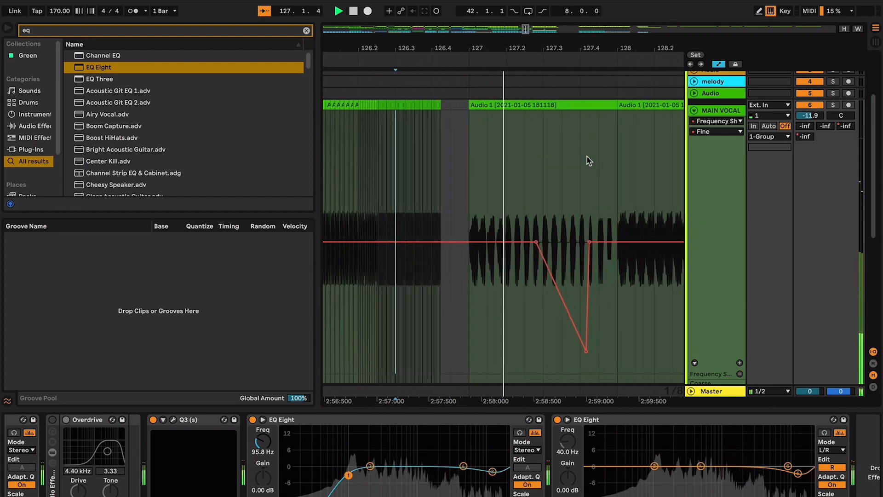
{"action": "scroll", "coordinate": [589, 160], "scroll_direction": "down", "scroll_amount": 5}
{"action": "key", "text": "space"}
{"action": "scroll", "coordinate": [587, 156], "scroll_direction": "down", "scroll_amount": 2}
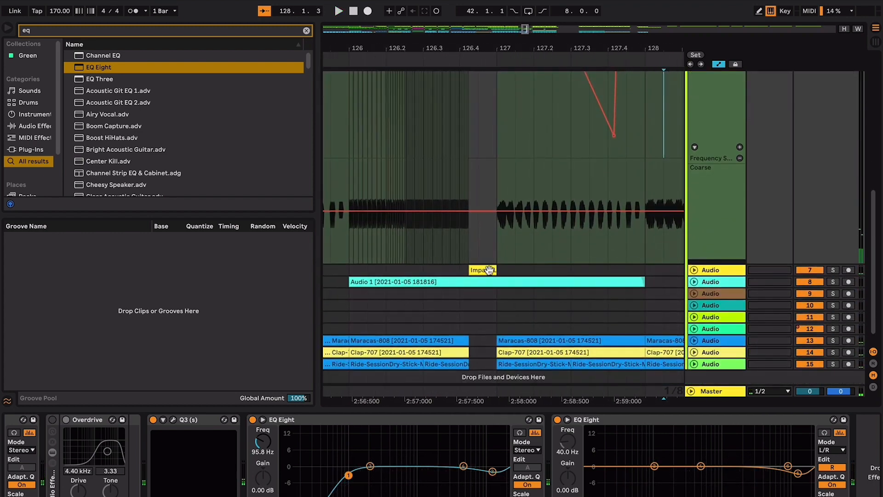
Step: Select the Impact clip in the gap before bar 127 on track 7, audition it in solo, then unsolo the track
{"action": "left_click", "coordinate": [488, 270]}
{"action": "left_click", "coordinate": [831, 270]}
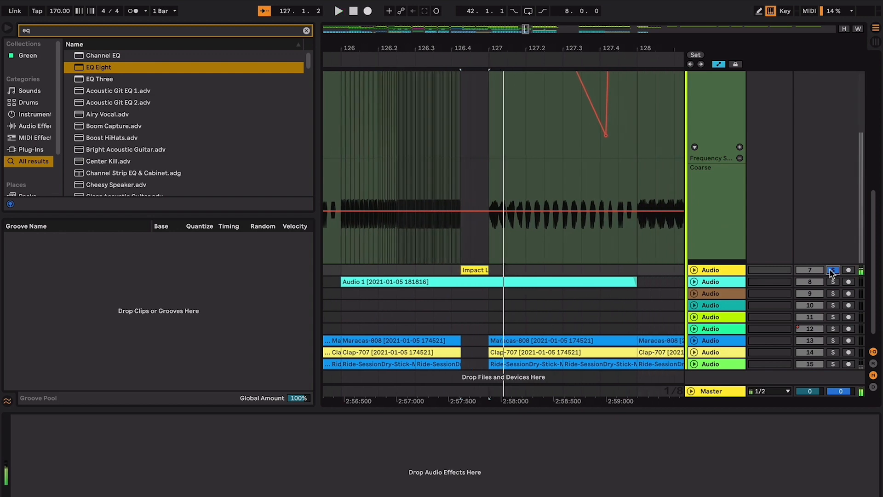
{"action": "left_click", "coordinate": [463, 259]}
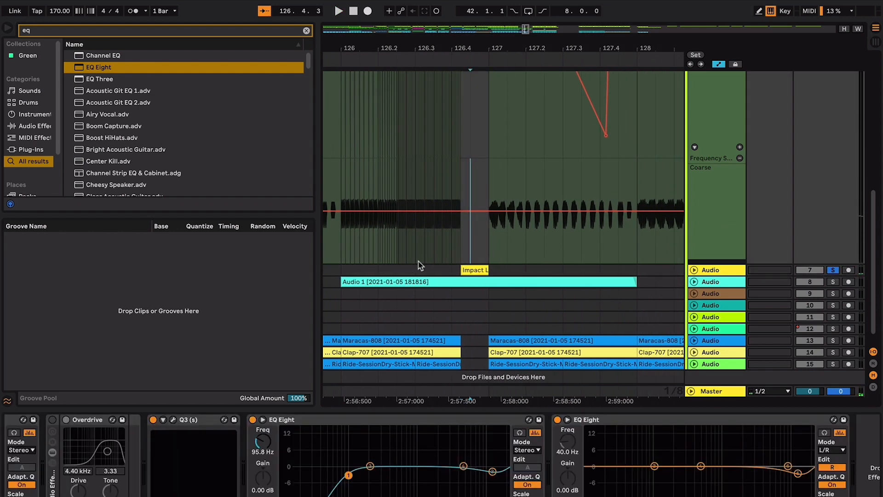
{"action": "left_click", "coordinate": [833, 270]}
Step: Replay the chopped vocal build-up into the Impact clip, starting again from just before bar 126
{"action": "key", "text": "space"}
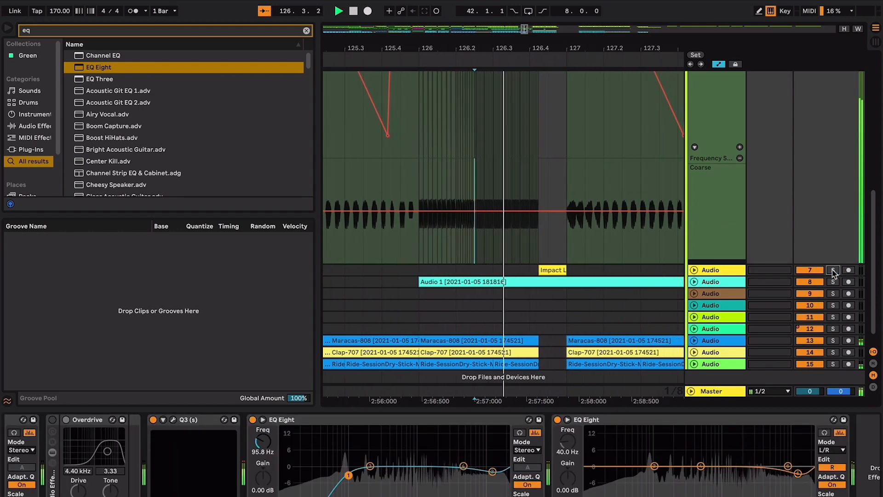
{"action": "left_click_drag", "start_coordinate": [458, 254], "coordinate": [486, 96]}
{"action": "left_click", "coordinate": [476, 269]}
{"action": "scroll", "coordinate": [445, 276], "scroll_direction": "left", "scroll_amount": 4}
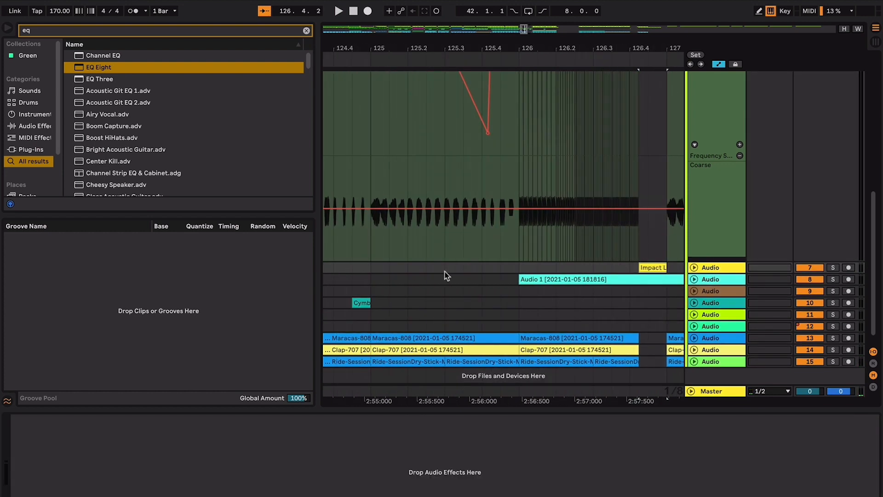
{"action": "left_click", "coordinate": [433, 278]}
{"action": "key", "text": "space"}
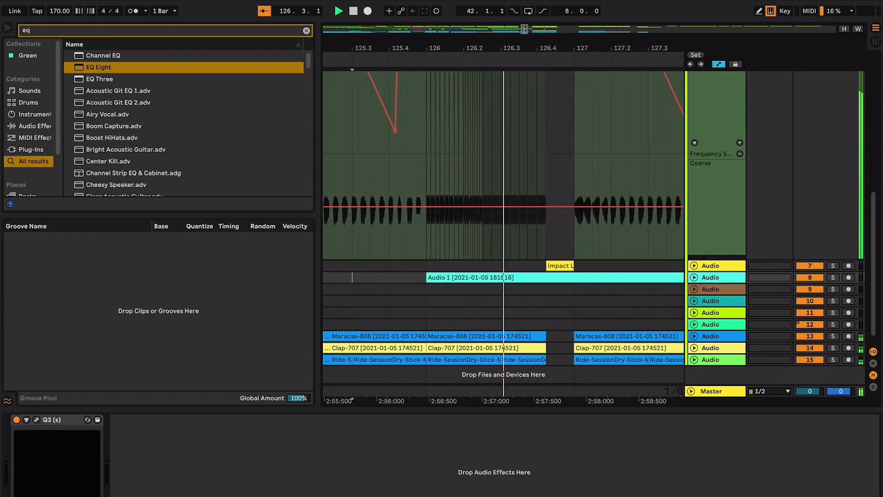
Step: Zoom the timeline out and follow playback through the repeated vocal phrase to the kick and melody return at bar 132
{"action": "key", "text": "minus"}
{"action": "key", "text": "minus"}
{"action": "key", "text": "minus"}
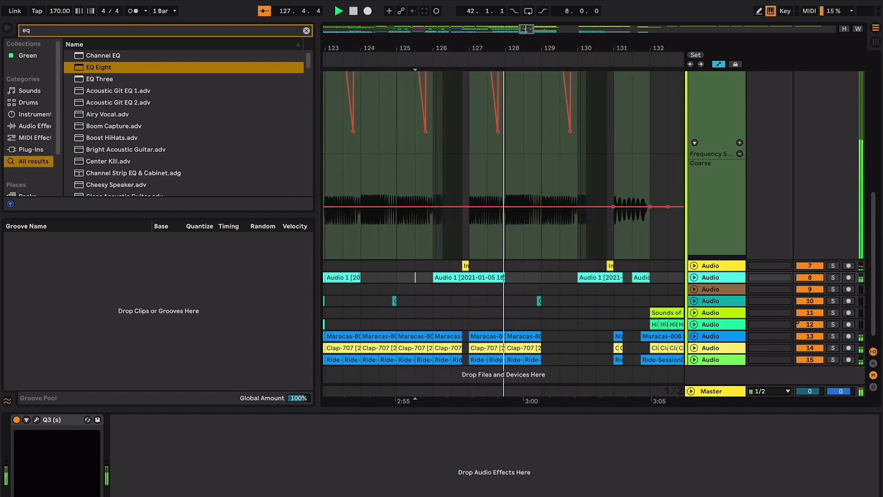
{"action": "scroll", "coordinate": [456, 387], "scroll_direction": "up", "scroll_amount": 5}
{"action": "scroll", "coordinate": [455, 387], "scroll_direction": "up", "scroll_amount": 4}
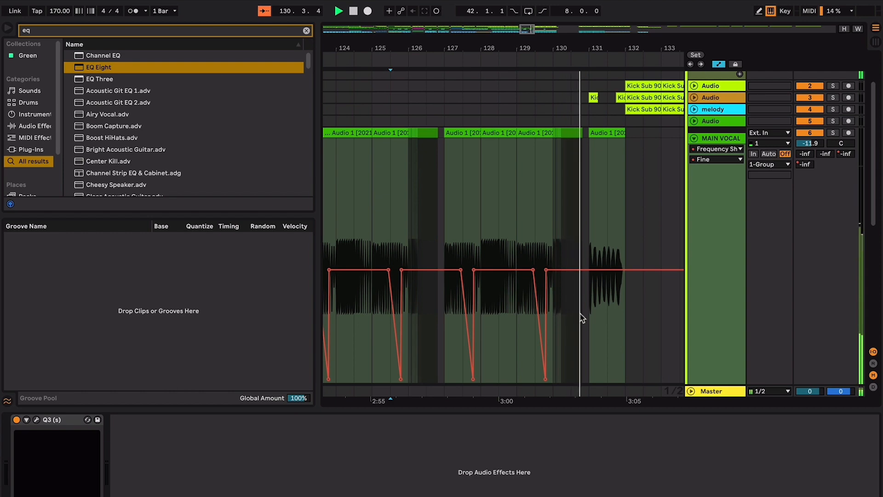
{"action": "scroll", "coordinate": [581, 316], "scroll_direction": "up", "scroll_amount": 4}
{"action": "scroll", "coordinate": [582, 317], "scroll_direction": "down", "scroll_amount": 2}
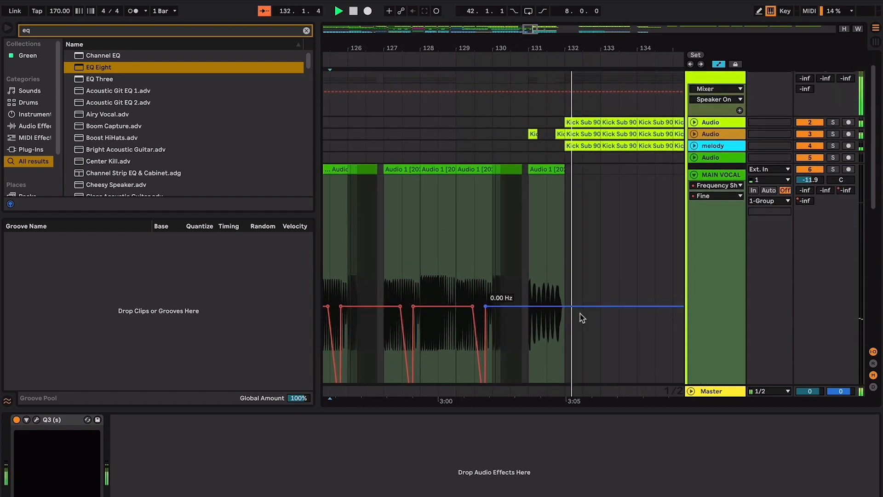
Step: Stop playback and examine the vocal-only section between bars 123 and 132, where the kick and melody clips drop out
{"action": "scroll", "coordinate": [582, 318], "scroll_direction": "right", "scroll_amount": 1}
{"action": "left_click", "coordinate": [483, 217]}
{"action": "key", "text": "space"}
{"action": "scroll", "coordinate": [483, 217], "scroll_direction": "left", "scroll_amount": 5}
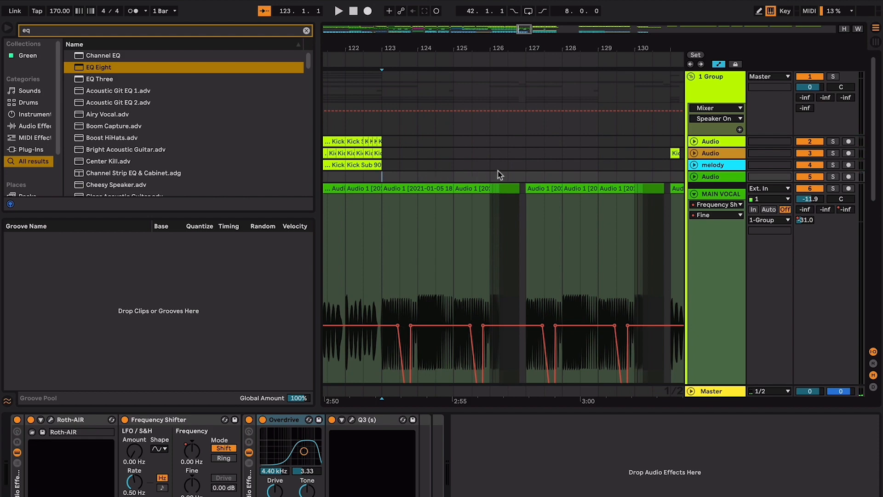
{"action": "scroll", "coordinate": [612, 166], "scroll_direction": "right", "scroll_amount": 5}
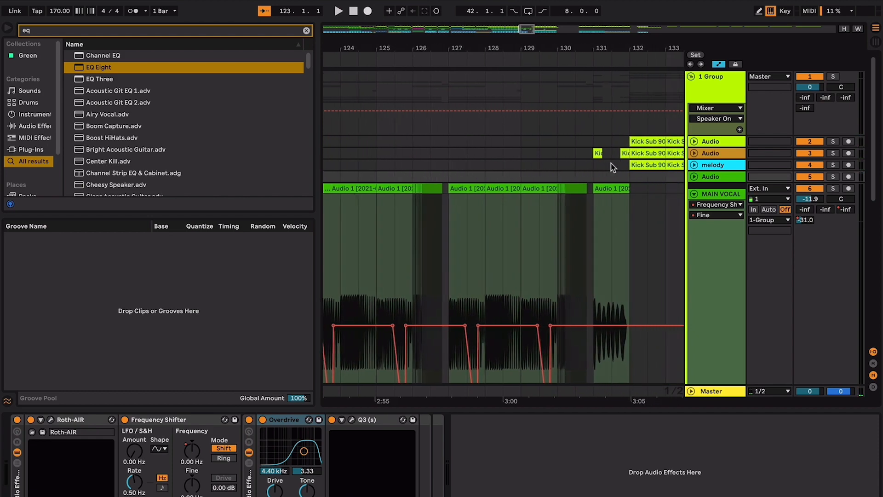
{"action": "scroll", "coordinate": [584, 175], "scroll_direction": "left", "scroll_amount": 3}
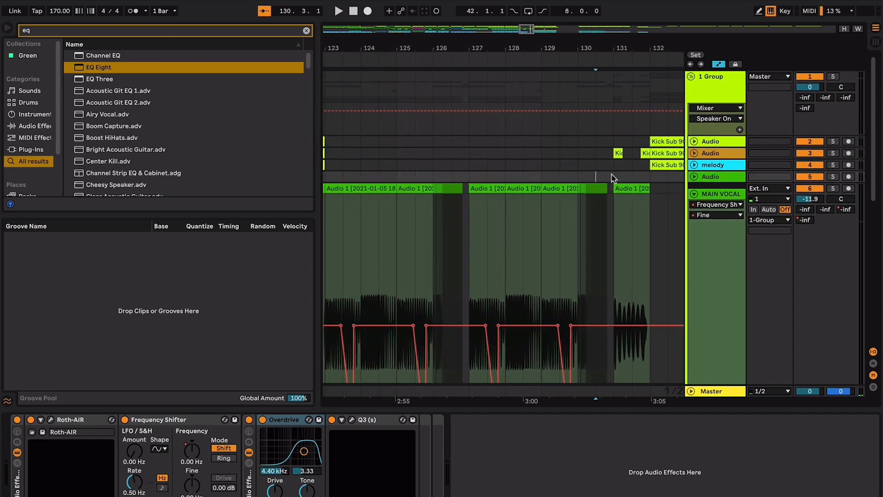
{"action": "scroll", "coordinate": [649, 178], "scroll_direction": "left", "scroll_amount": 6}
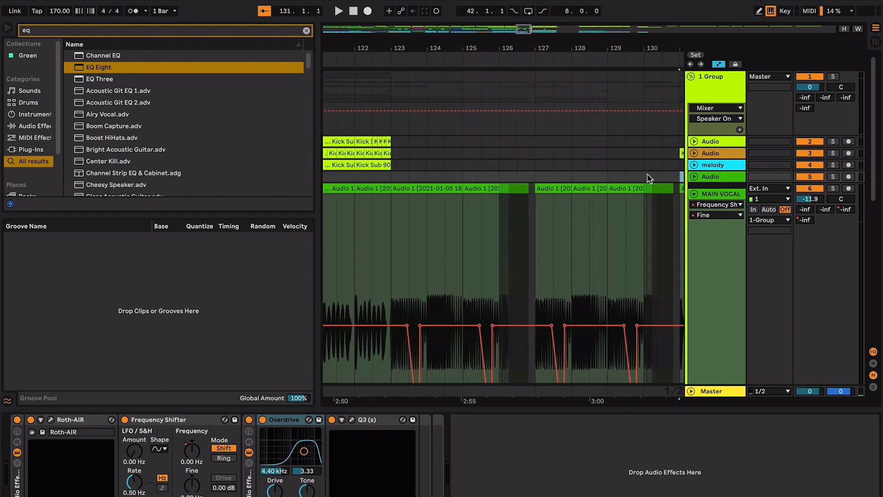
Step: Play the vocal-only section from bar 123, stop, and mark the single bar from 131 to 132 on track 5
{"action": "left_click", "coordinate": [492, 177]}
{"action": "key", "text": "space"}
{"action": "scroll", "coordinate": [492, 177], "scroll_direction": "right", "scroll_amount": 6}
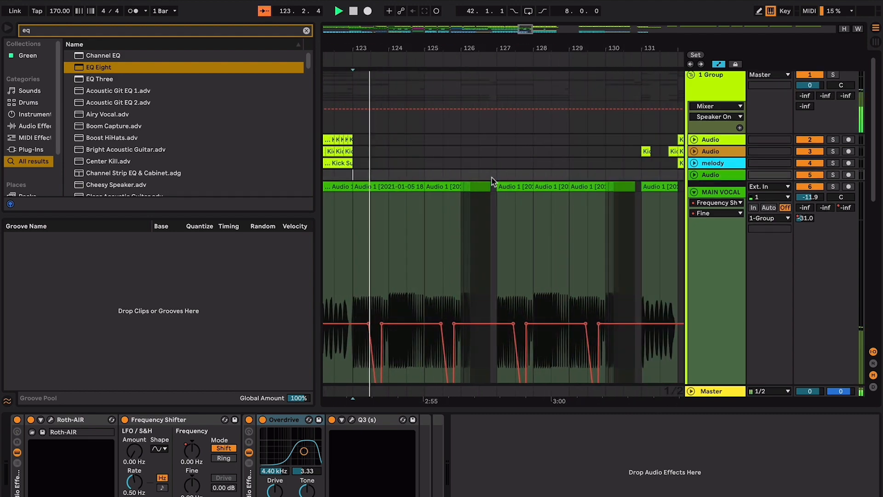
{"action": "key", "text": "space"}
{"action": "scroll", "coordinate": [492, 177], "scroll_direction": "right", "scroll_amount": 3}
{"action": "left_click", "coordinate": [571, 178]}
{"action": "key", "text": "space"}
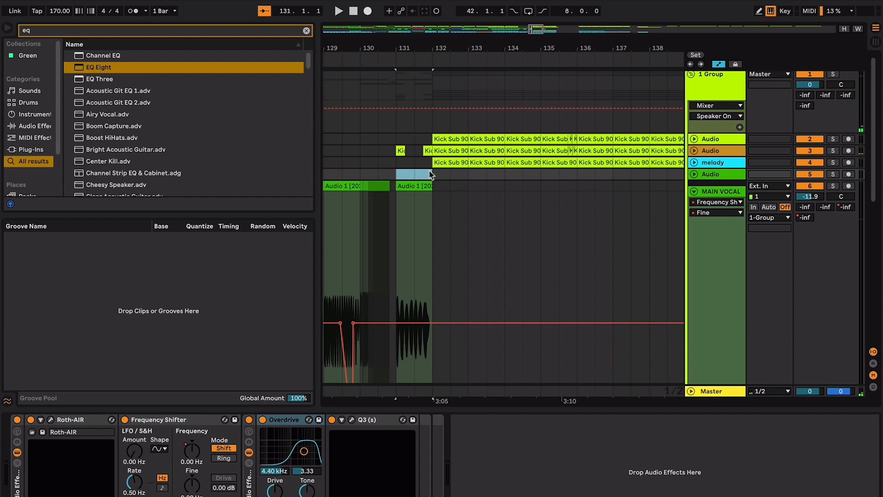
Step: Play the end of the vocal-only section from between bars 130 and 131, stopping just after bar 132
{"action": "scroll", "coordinate": [404, 173], "scroll_direction": "left", "scroll_amount": 5}
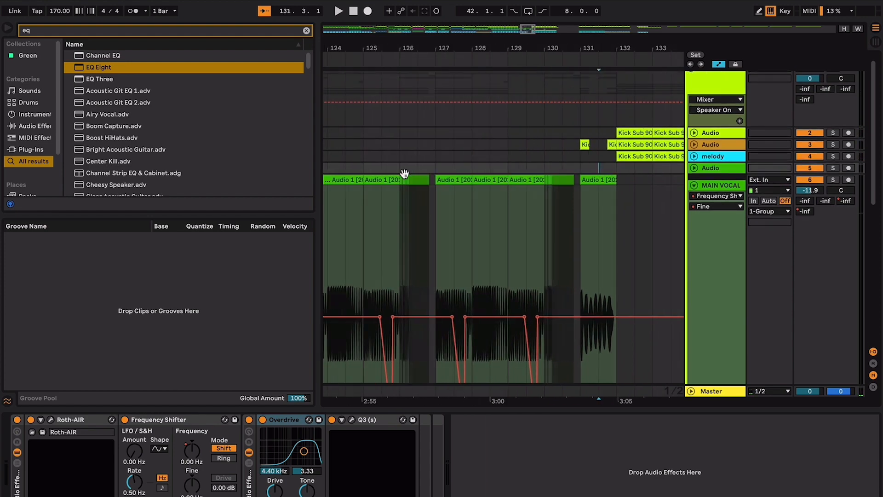
{"action": "left_click", "coordinate": [561, 174]}
{"action": "key", "text": "super+space"}
{"action": "key", "text": "Escape"}
{"action": "key", "text": "space"}
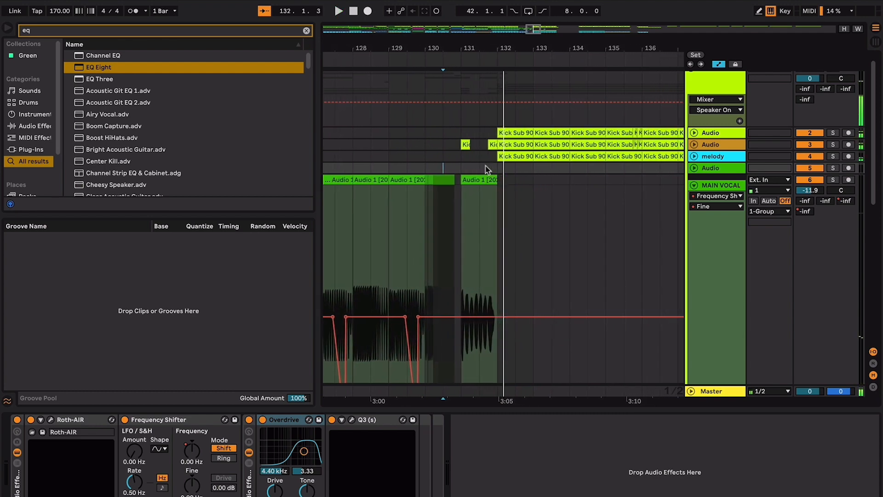
Step: Mark bars 123 to 131 on track 5, and play the transition from bar 131 into the kick section
{"action": "scroll", "coordinate": [463, 165], "scroll_direction": "left", "scroll_amount": 5}
{"action": "left_click", "coordinate": [369, 169], "text": "shift"}
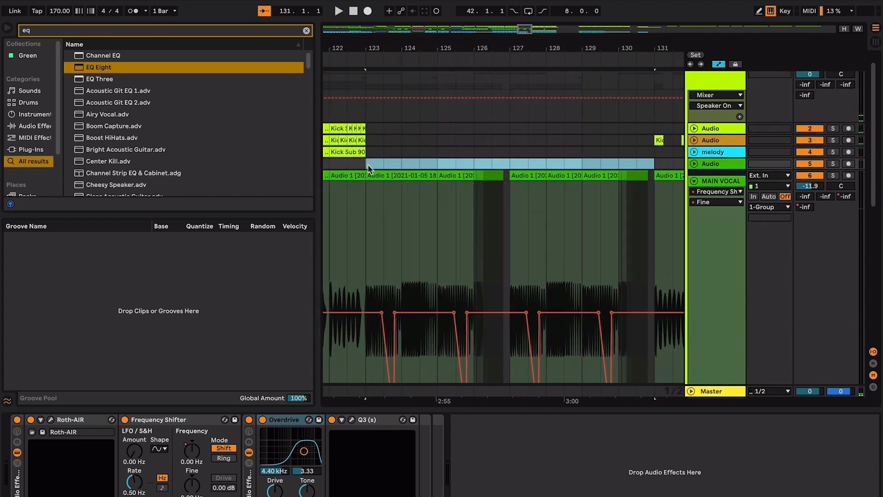
{"action": "scroll", "coordinate": [437, 164], "scroll_direction": "right", "scroll_amount": 5}
{"action": "left_click", "coordinate": [482, 166]}
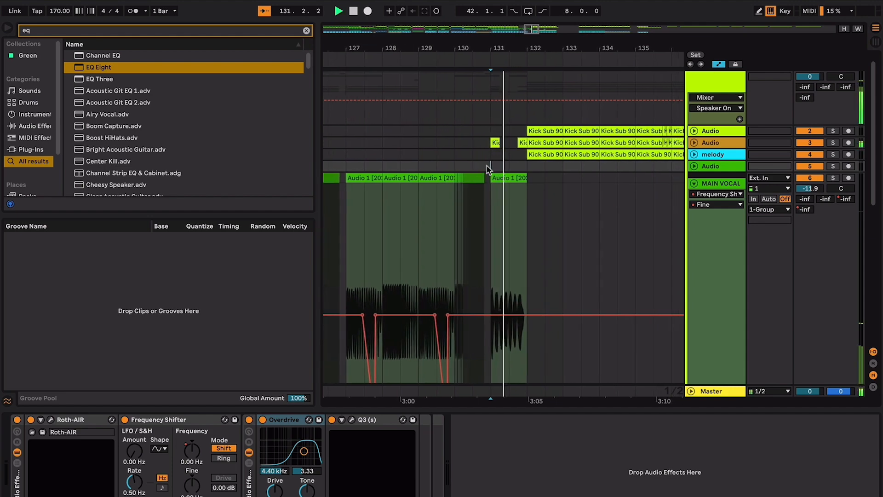
{"action": "scroll", "coordinate": [488, 170], "scroll_direction": "down", "scroll_amount": 3}
{"action": "scroll", "coordinate": [487, 169], "scroll_direction": "down", "scroll_amount": 4}
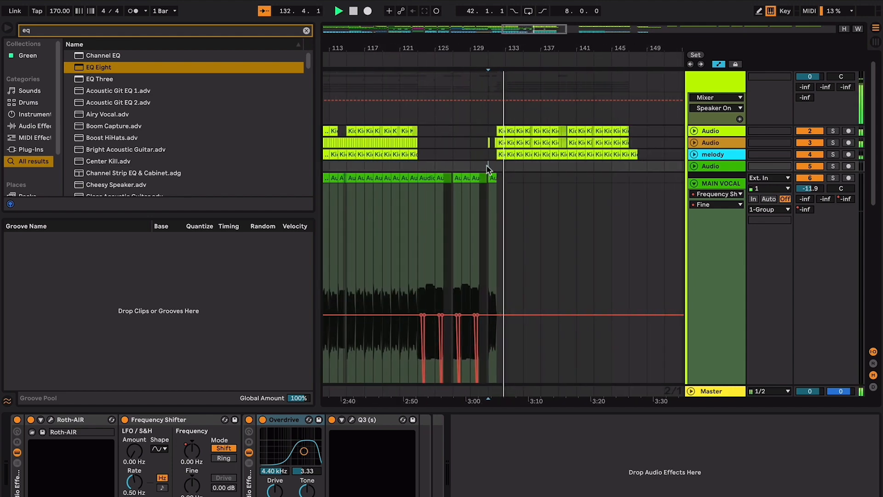
Step: Stop playback, unfold track 11 and select its Sounds of Life - Laundromat 3 clip starting at bar 132
{"action": "key", "text": "space"}
{"action": "scroll", "coordinate": [487, 165], "scroll_direction": "down", "scroll_amount": 5}
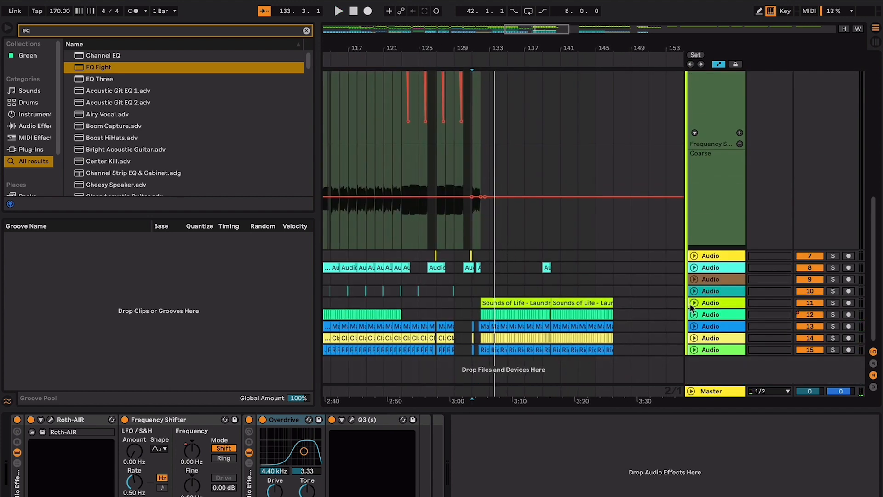
{"action": "left_click", "coordinate": [693, 305]}
{"action": "left_click", "coordinate": [520, 302]}
{"action": "scroll", "coordinate": [520, 301], "scroll_direction": "down", "scroll_amount": 2}
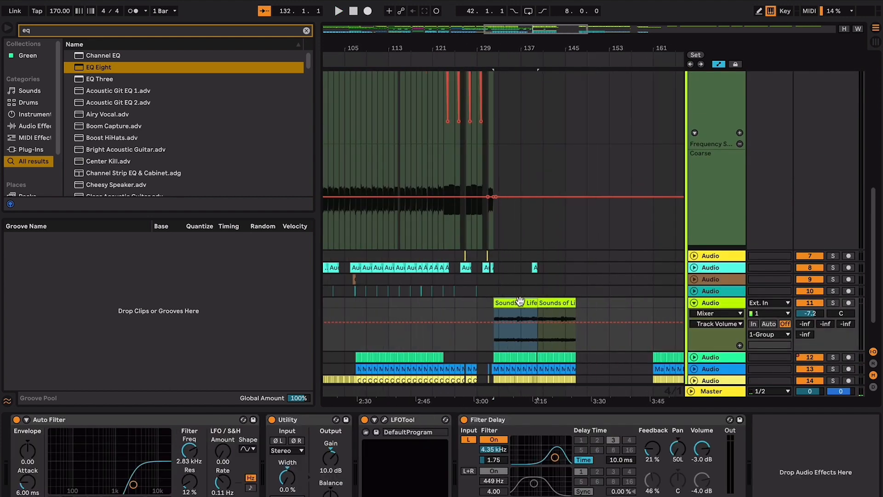
{"action": "scroll", "coordinate": [520, 301], "scroll_direction": "up", "scroll_amount": 6}
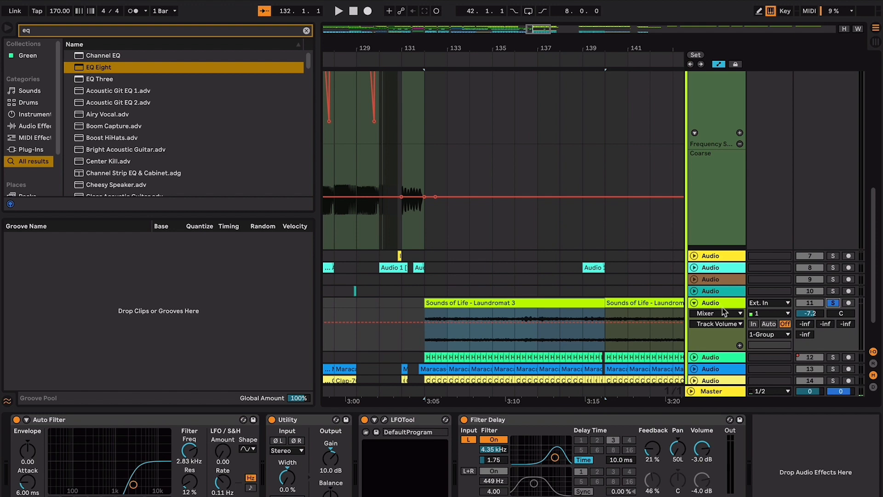
Step: Audition the Laundromat 3 clip on soloed track 11 from bar 132, stopping around bar 134
{"action": "key", "text": "space"}
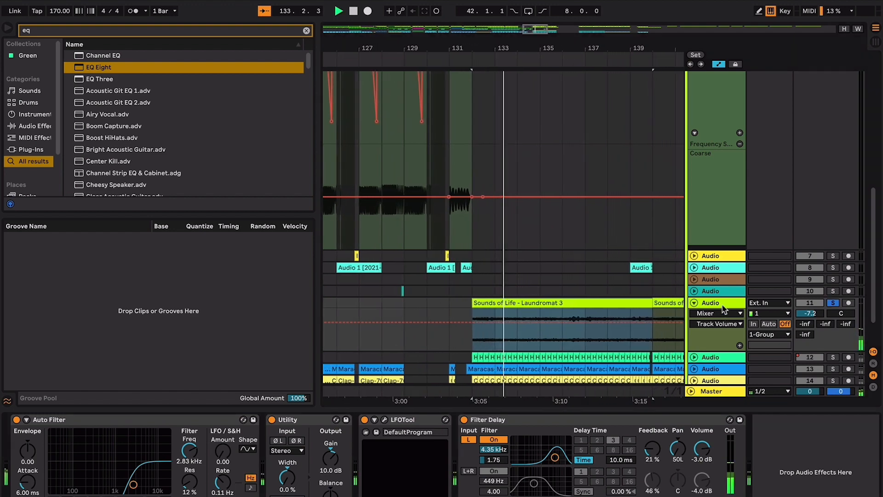
{"action": "key", "text": "space"}
{"action": "double_click", "coordinate": [722, 305]}
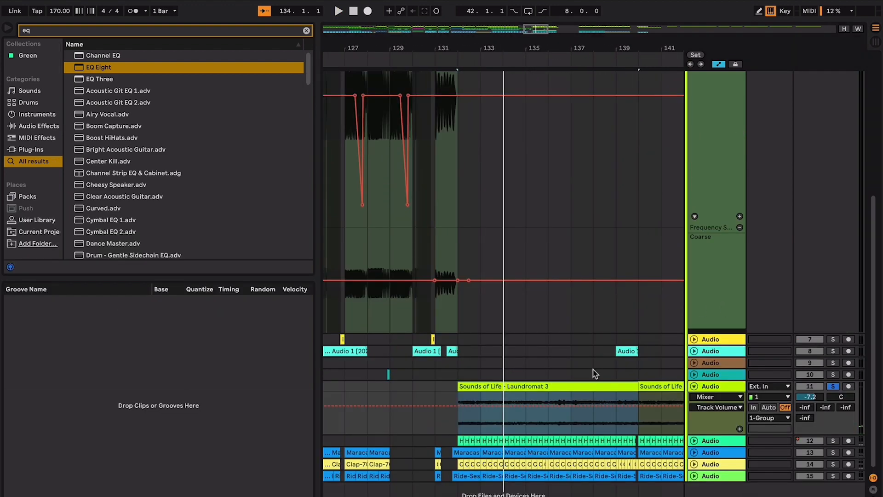
{"action": "scroll", "coordinate": [590, 385], "scroll_direction": "right", "scroll_amount": 4}
{"action": "scroll", "coordinate": [589, 386], "scroll_direction": "left", "scroll_amount": 3}
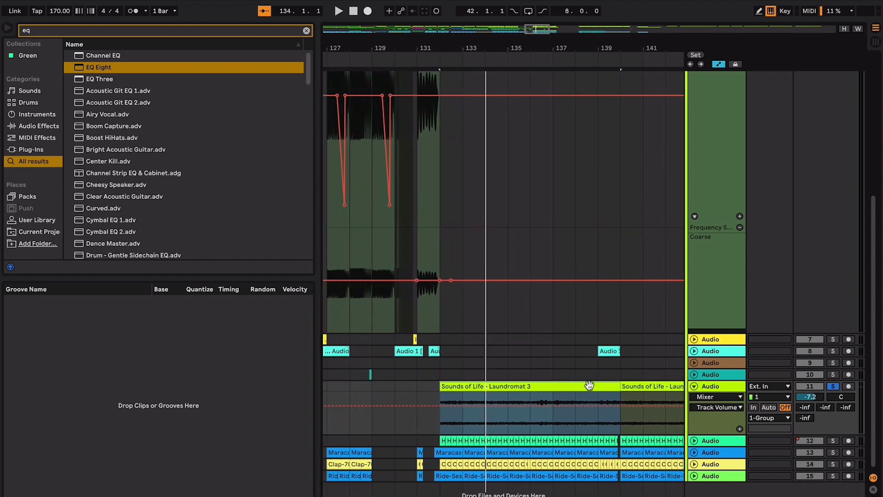
{"action": "scroll", "coordinate": [590, 385], "scroll_direction": "right", "scroll_amount": 4}
Step: Replay the Laundromat 3 clip from bar 132, unsolo track 11 and show its device chain
{"action": "key", "text": "space"}
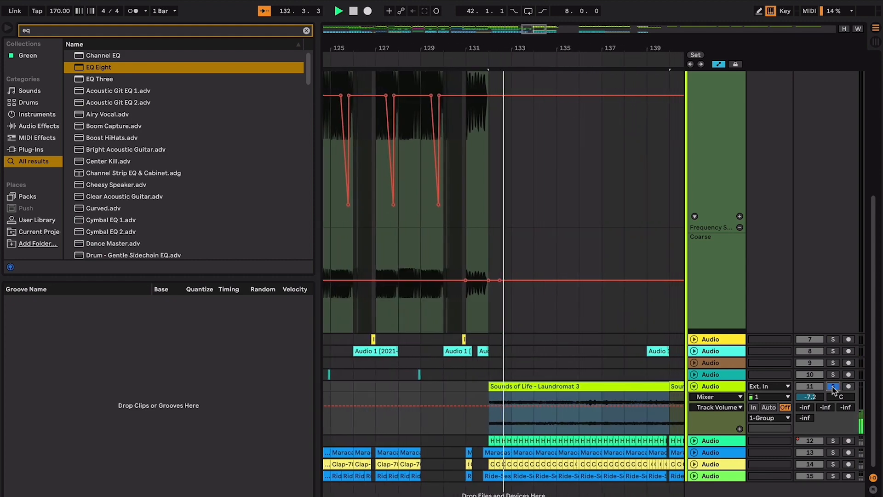
{"action": "left_click", "coordinate": [834, 387]}
{"action": "double_click", "coordinate": [695, 387]}
{"action": "double_click", "coordinate": [698, 386]}
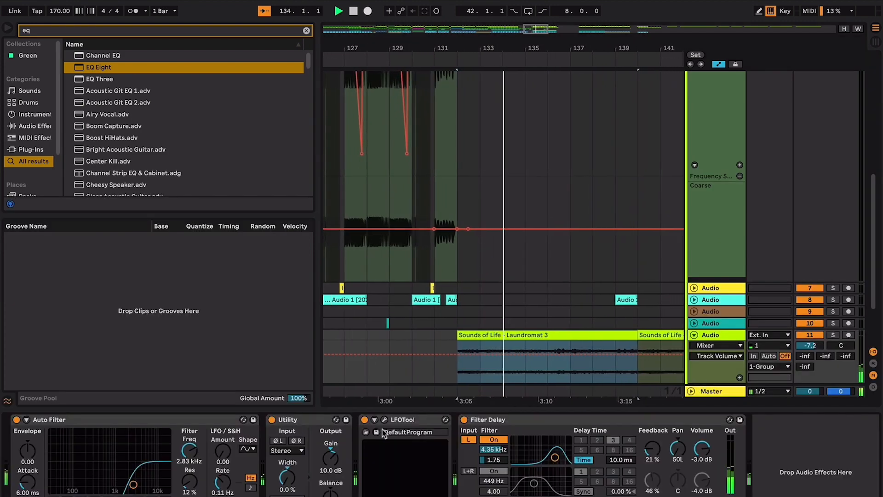
Step: Compare track 11's sound with Auto Filter, LFOTool and Filter Delay switched on and off, and hide the device chain
{"action": "left_click", "coordinate": [16, 421]}
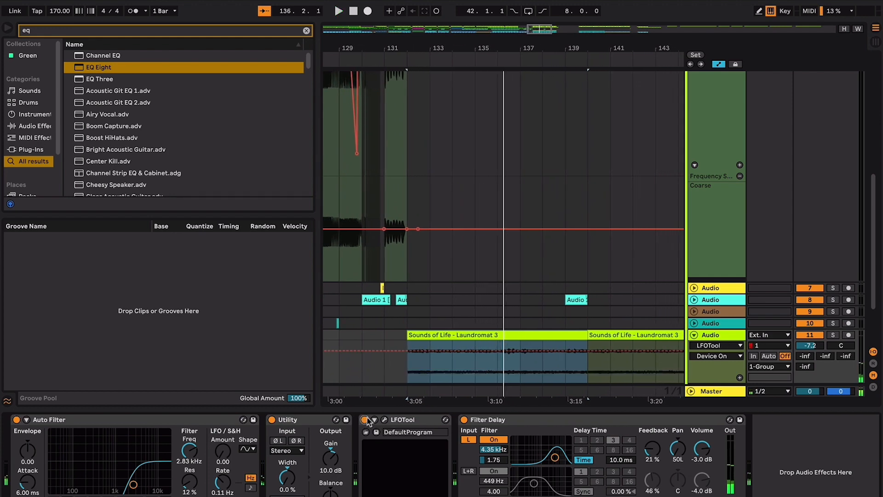
{"action": "key", "text": "space"}
{"action": "left_click", "coordinate": [464, 419]}
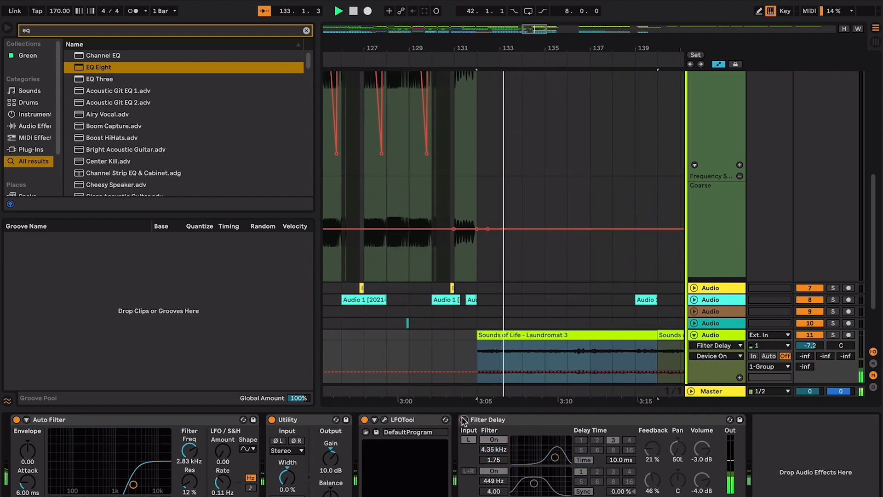
{"action": "key", "text": "ctrl+alt+l"}
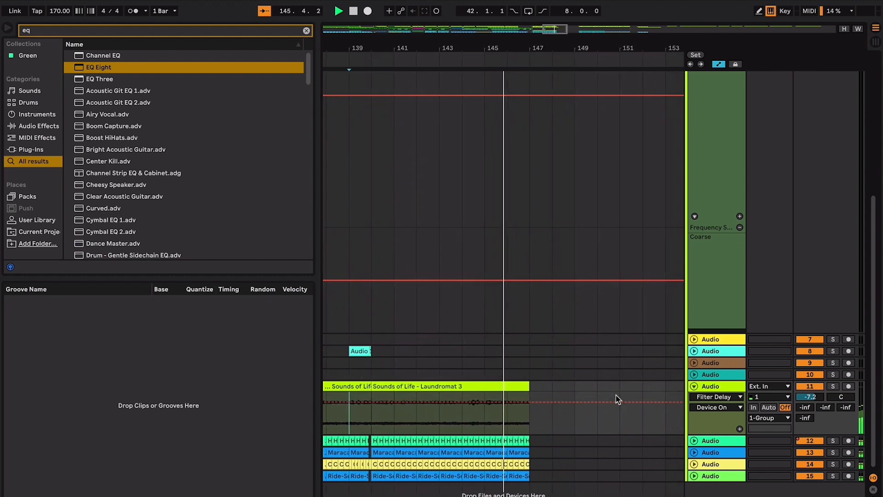
Step: Follow playback to the end of the kick section near bar 148 and unfold the melody track
{"action": "scroll", "coordinate": [617, 395], "scroll_direction": "up", "scroll_amount": 10}
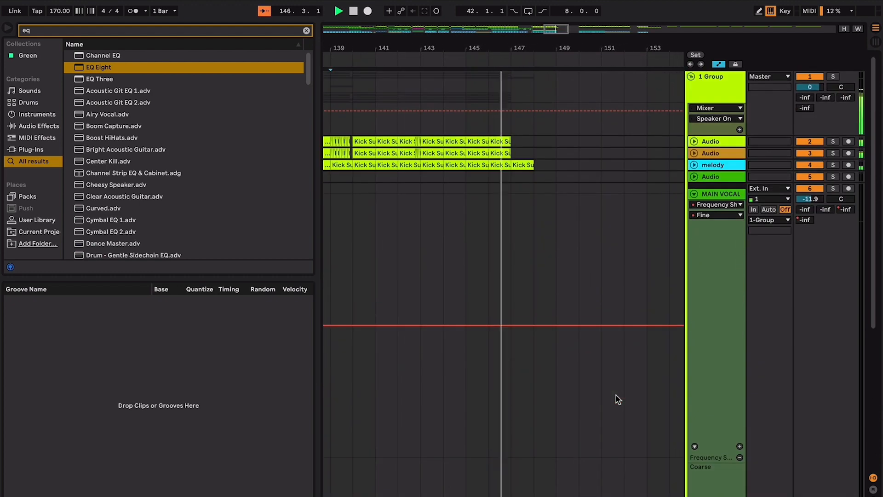
{"action": "left_click", "coordinate": [694, 165]}
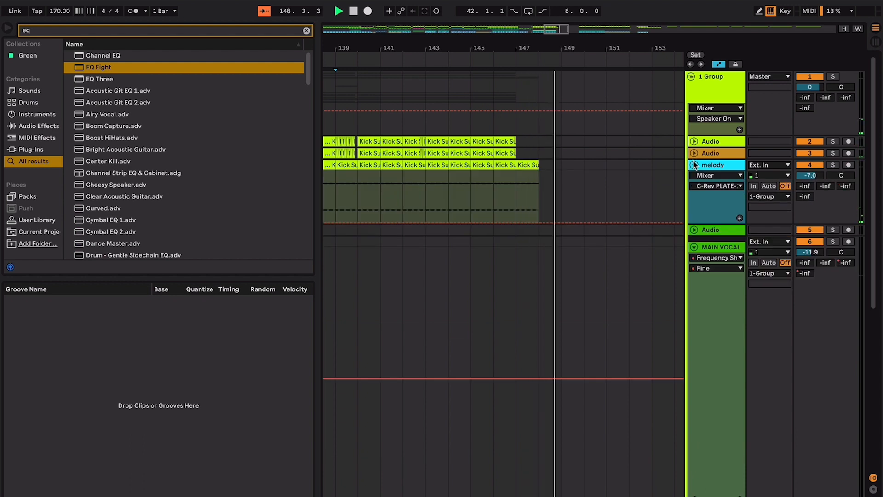